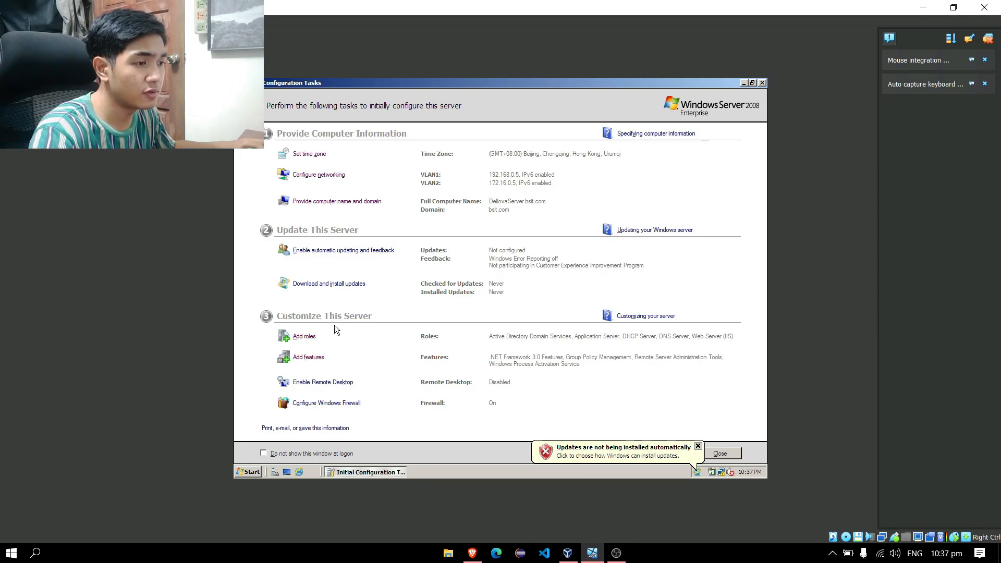
- Start adding a server role, select File Services, and proceed to its role services
left_click(307, 336)
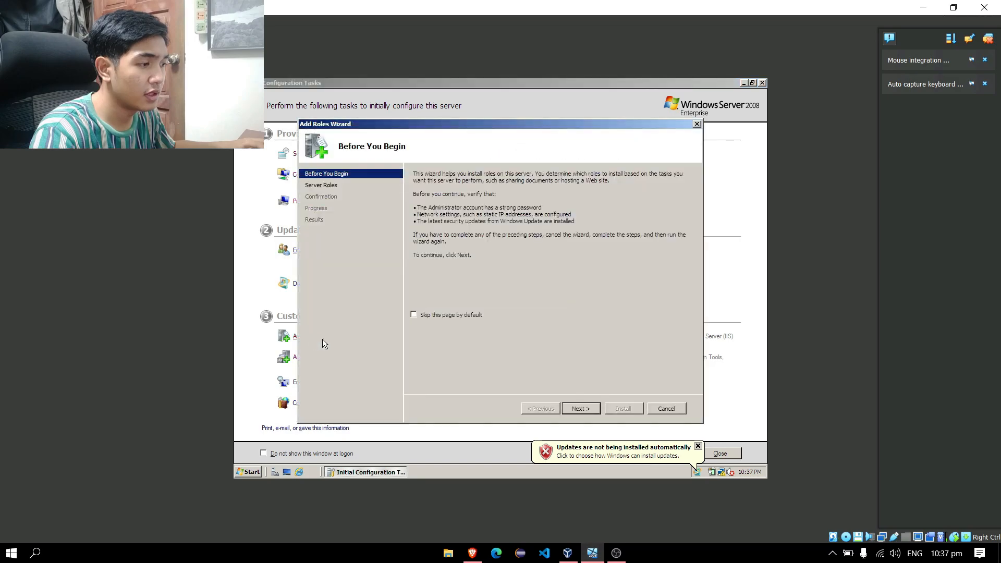
left_click(580, 408)
left_click(447, 273)
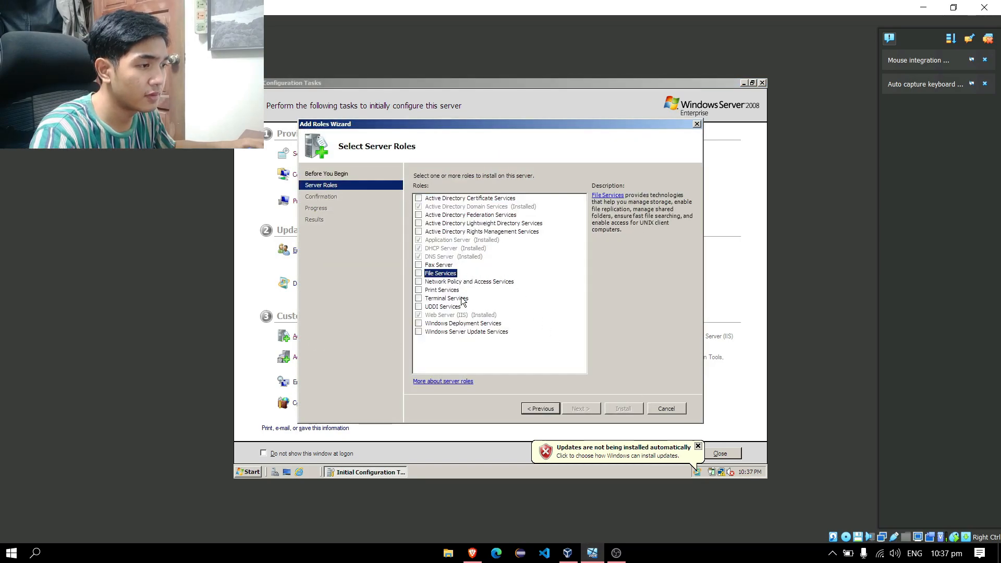
left_click(420, 272)
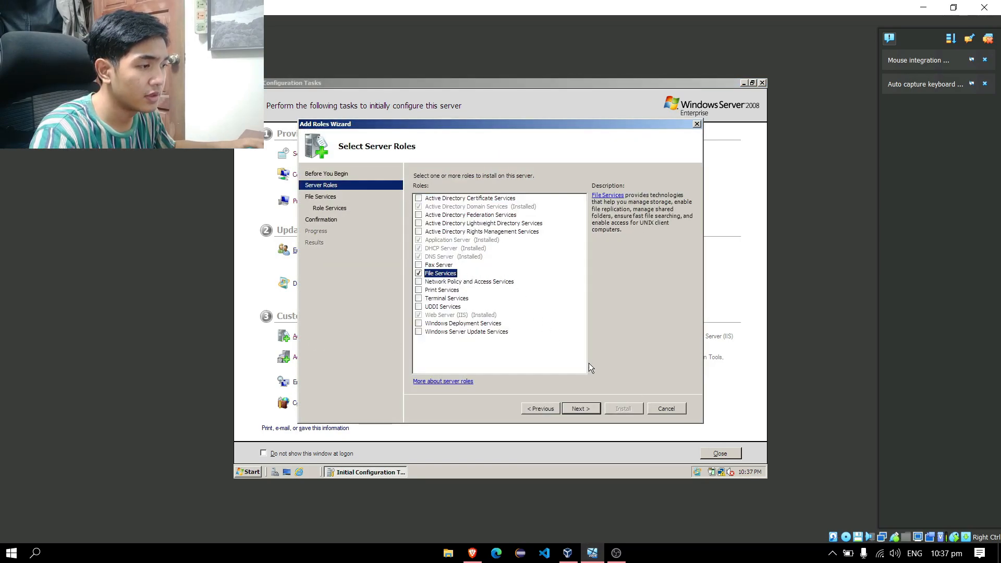
left_click(588, 408)
left_click(591, 410)
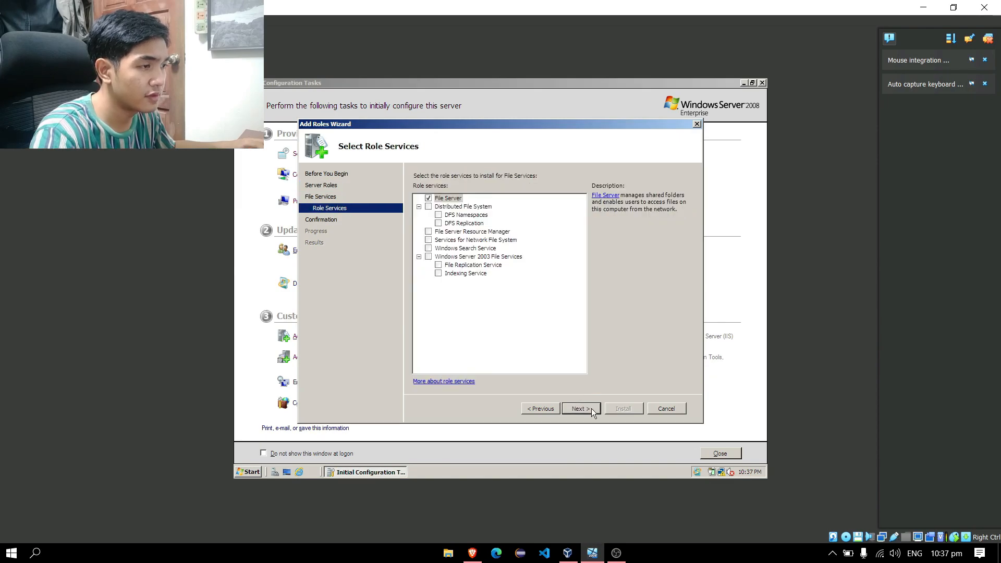
- Include Distributed File System, File Server Resource Manager, Services for Network File System and Windows Search Service in the File Services role
left_click(429, 207)
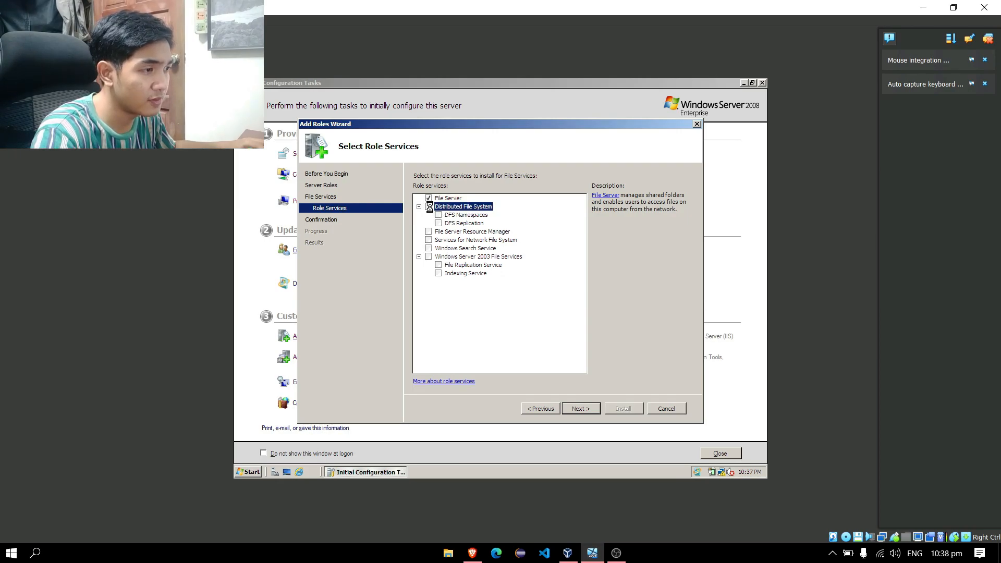
left_click(431, 231)
left_click(428, 232)
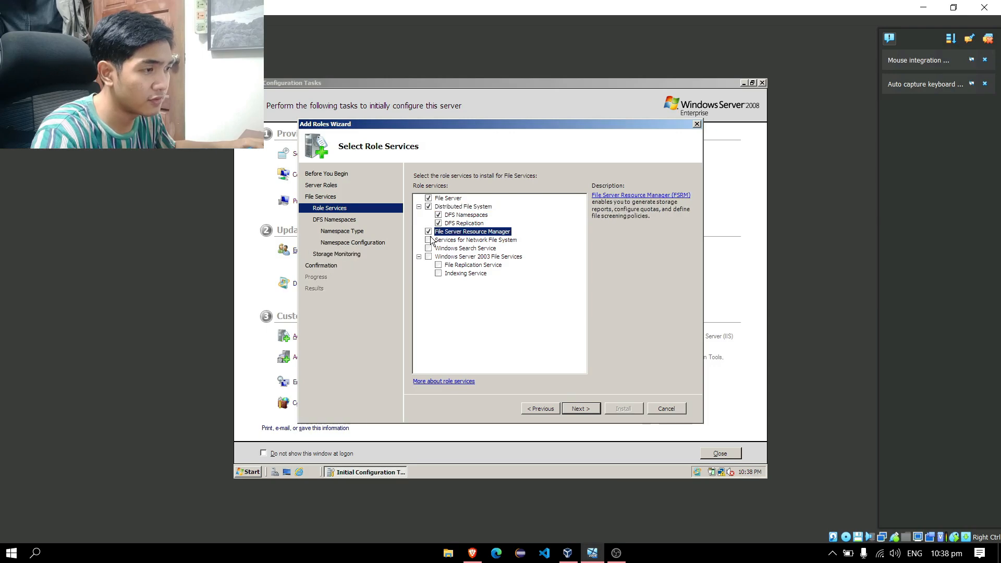
left_click(429, 241)
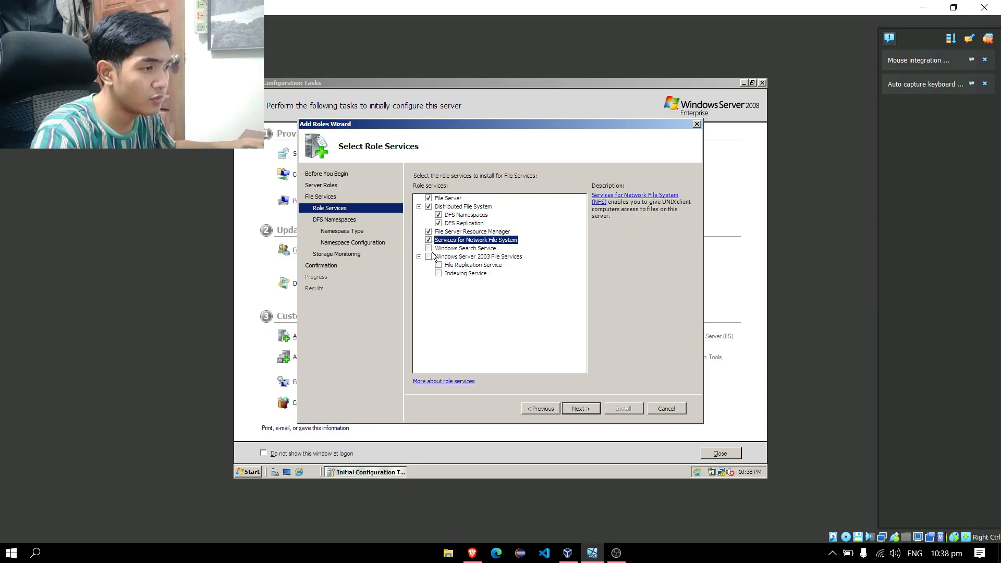
left_click(429, 249)
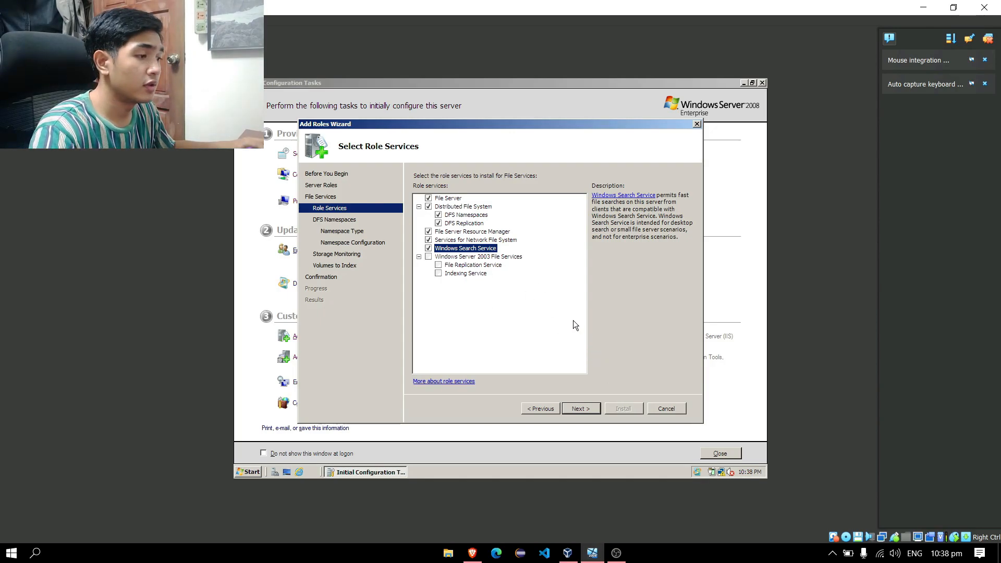
left_click(577, 405)
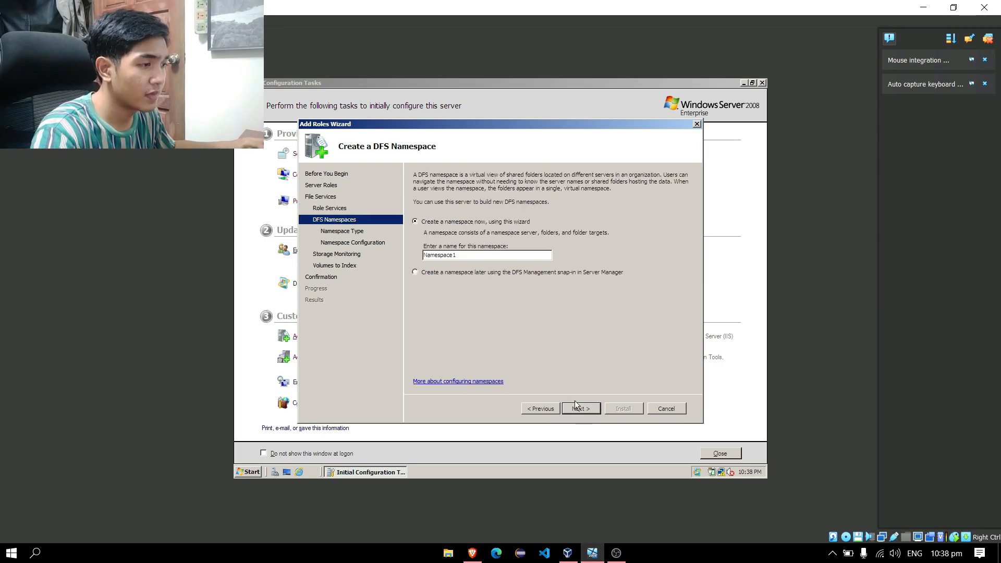
- Accept a domain-based DFS namespace named Namespace1 without adding any folders to it
left_click(595, 409)
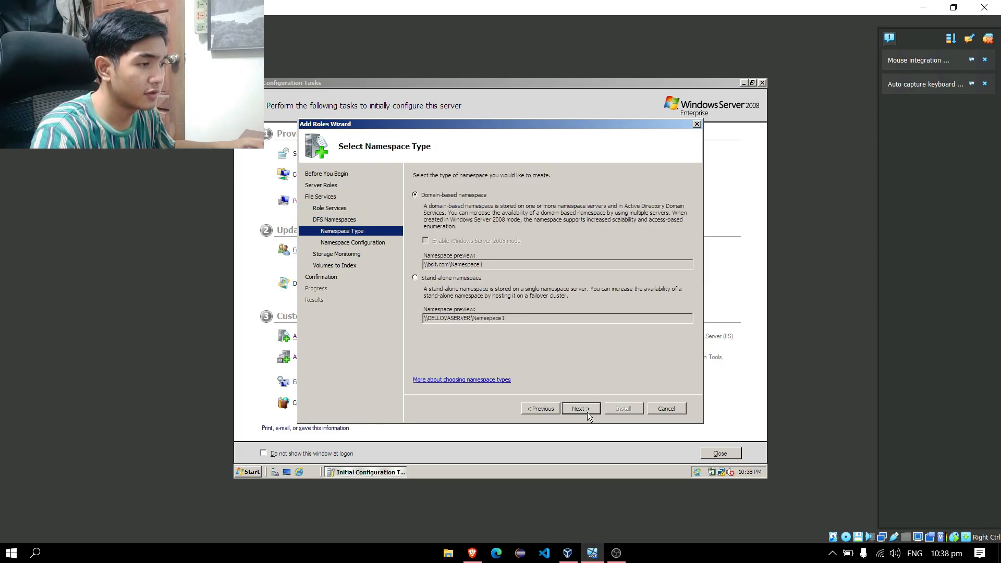
left_click(586, 410)
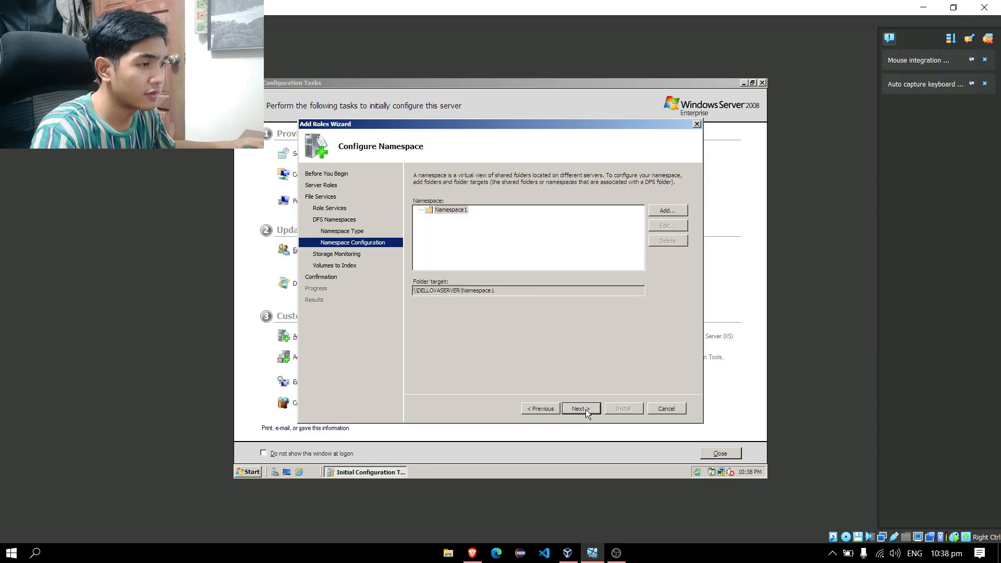
left_click(586, 409)
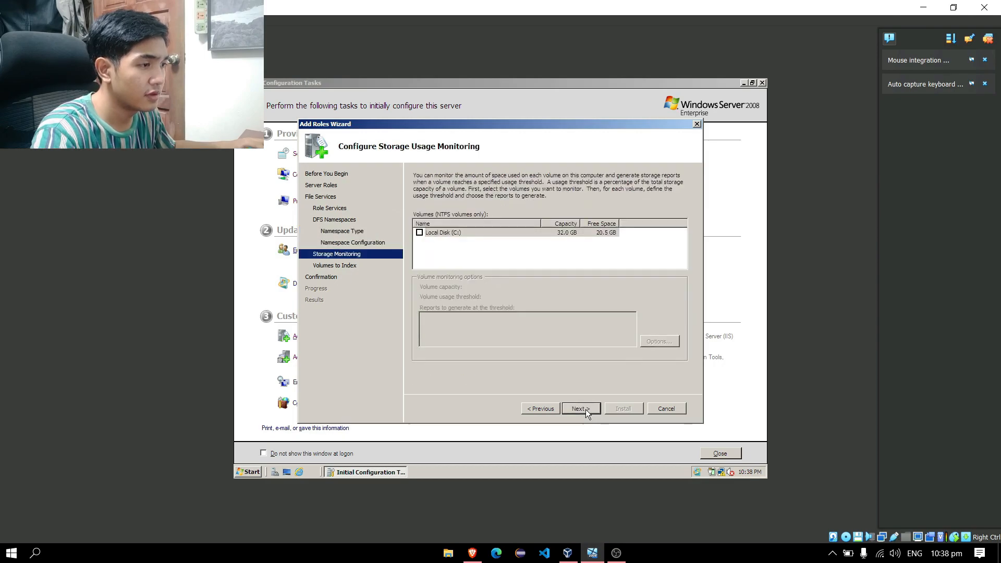
- Enable storage usage monitoring for Local Disk (C:) and keep C:\StorageReports as the report location
left_click(420, 232)
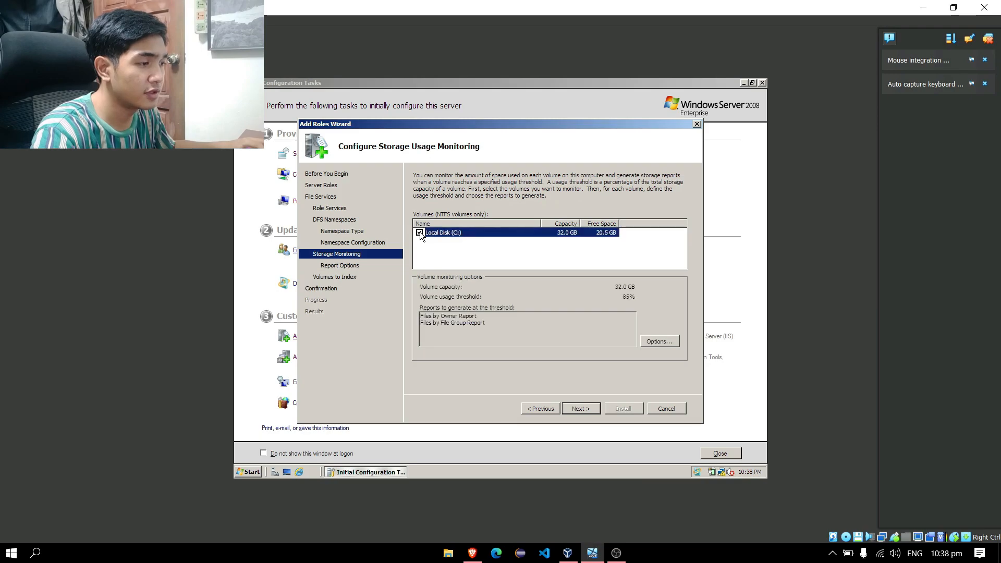
left_click(592, 409)
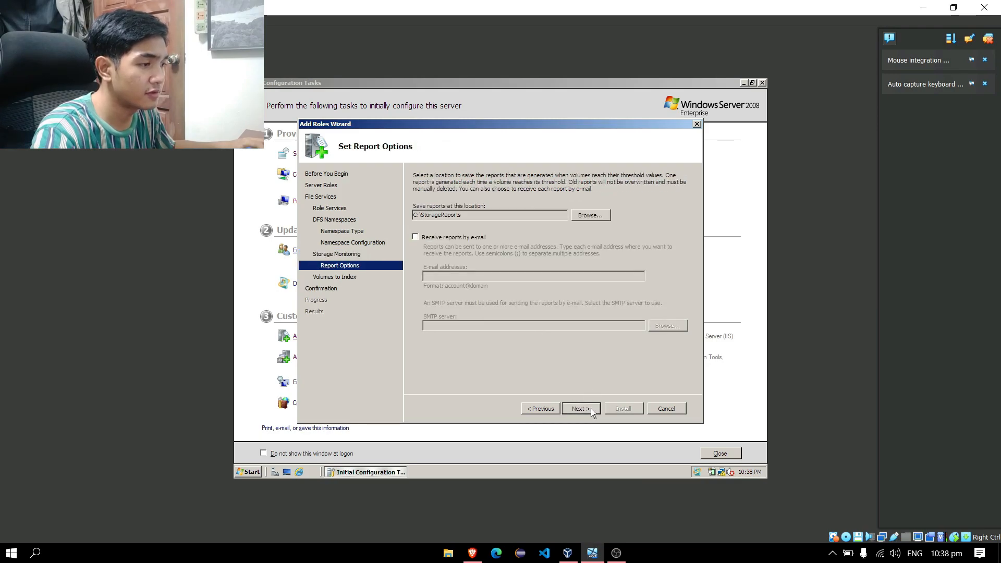
left_click(593, 410)
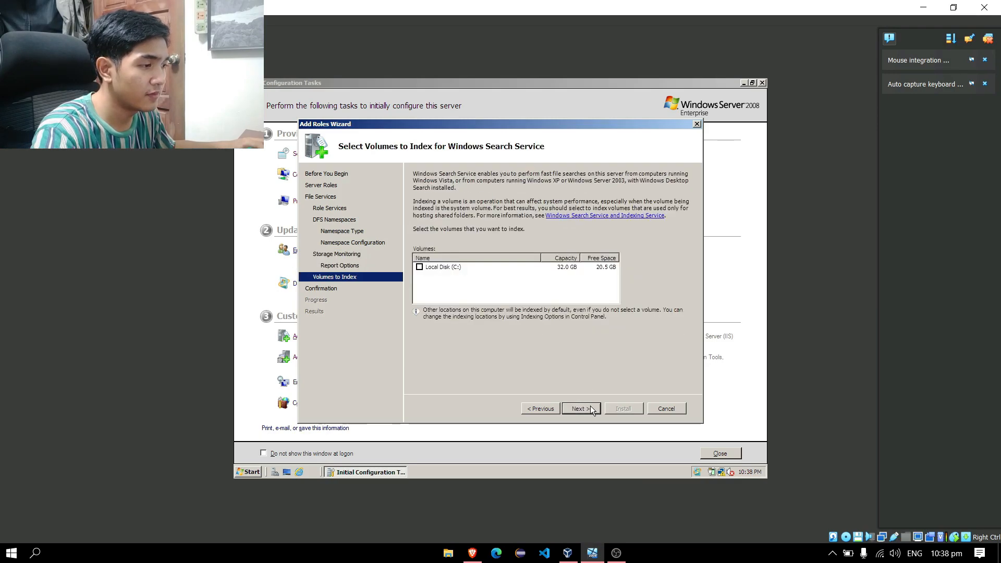
- Leave Local Disk (C:) out of search indexing and install the selected File Services role services
left_click(589, 408)
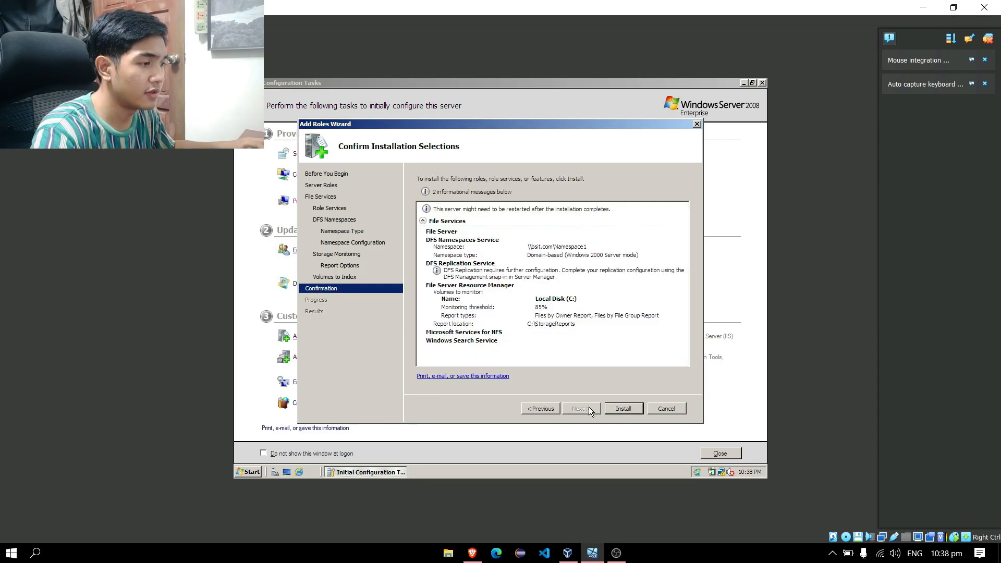
left_click(627, 409)
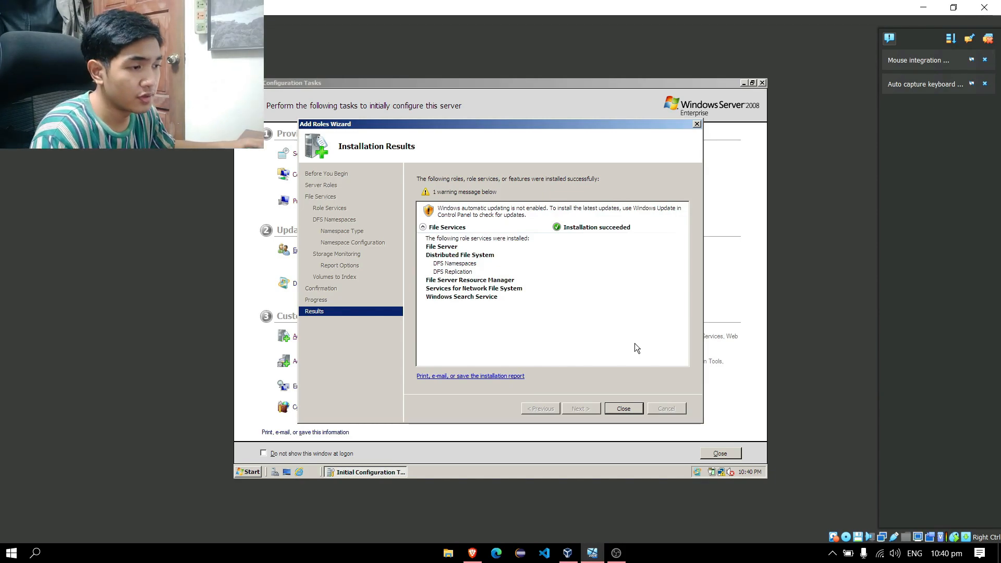
- Restart the server with the shutdown comment "aaa" and return to the desktop
left_click(248, 473)
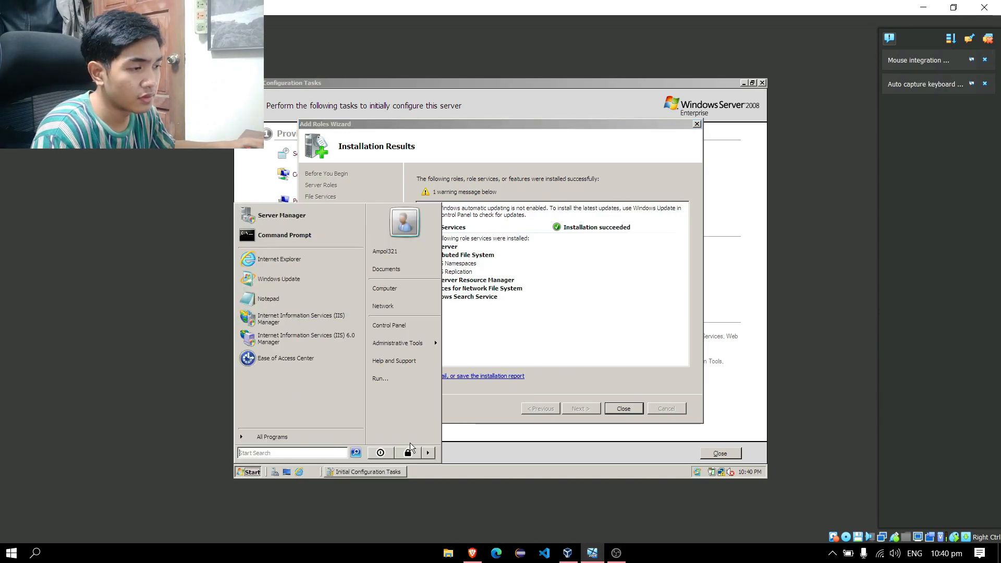
left_click(427, 453)
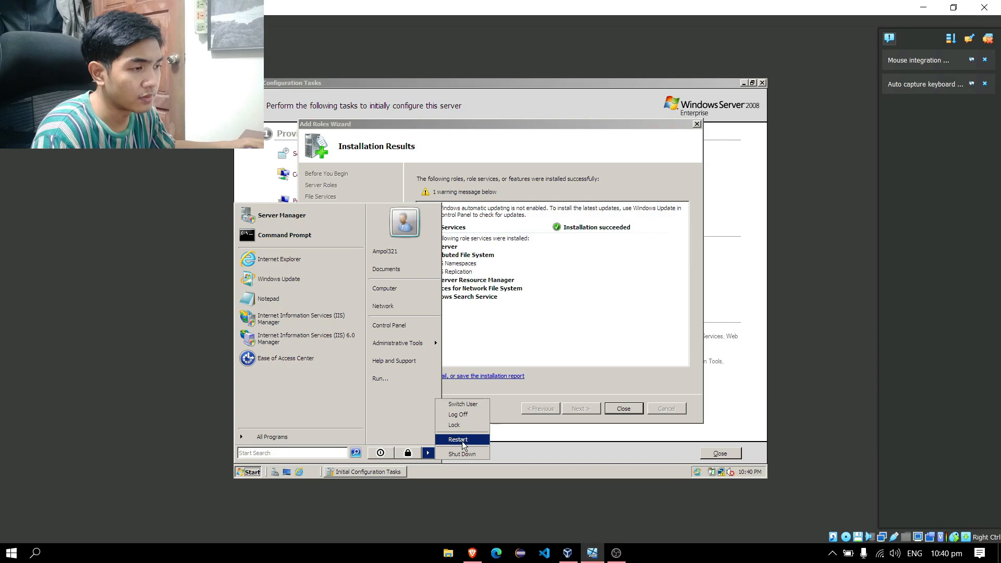
left_click(464, 439)
type("aaa")
left_click(503, 331)
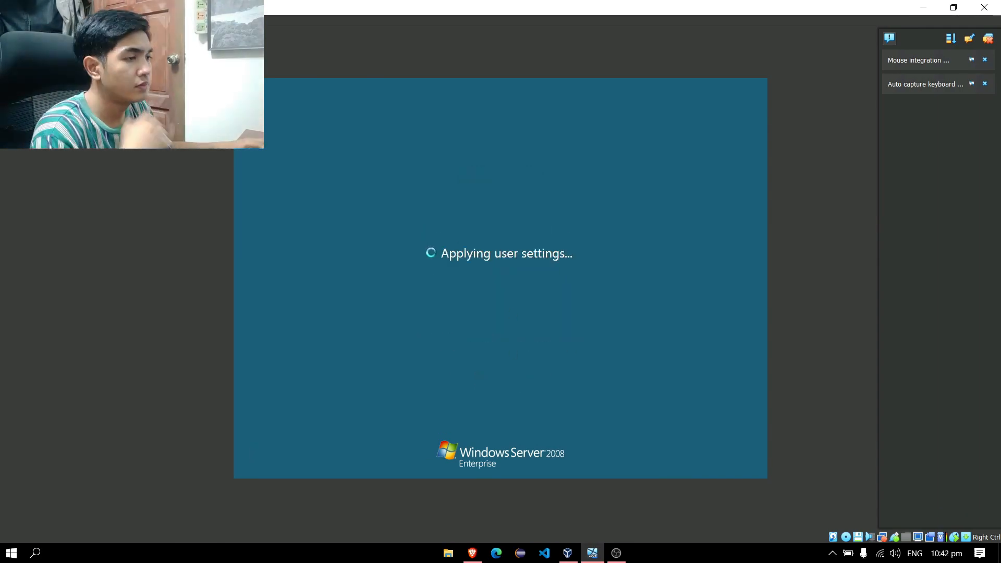
left_click(511, 381)
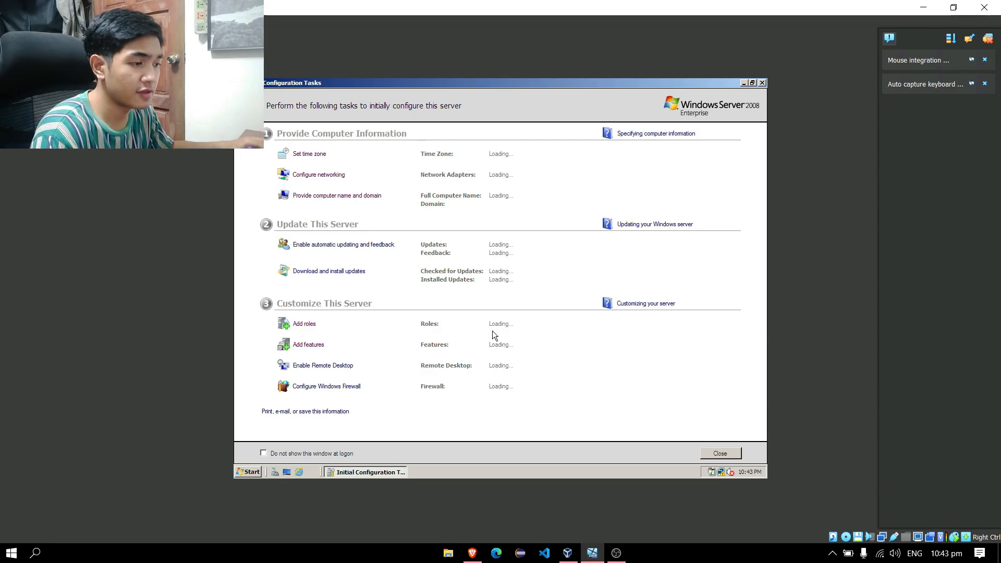
- Open the Local Disk (C:) drive of the server to show its root folders
left_click(252, 472)
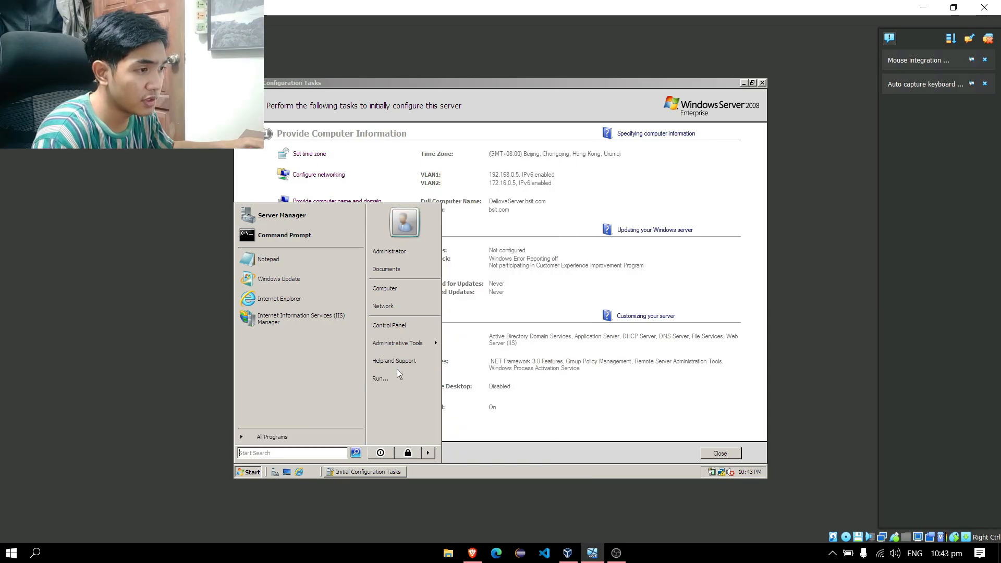
left_click(415, 293)
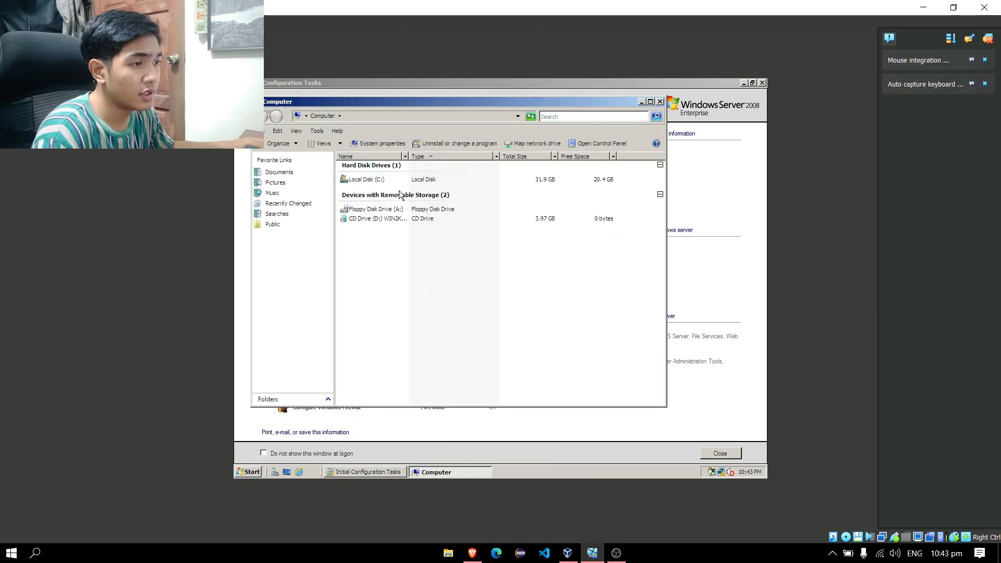
double_click(389, 179)
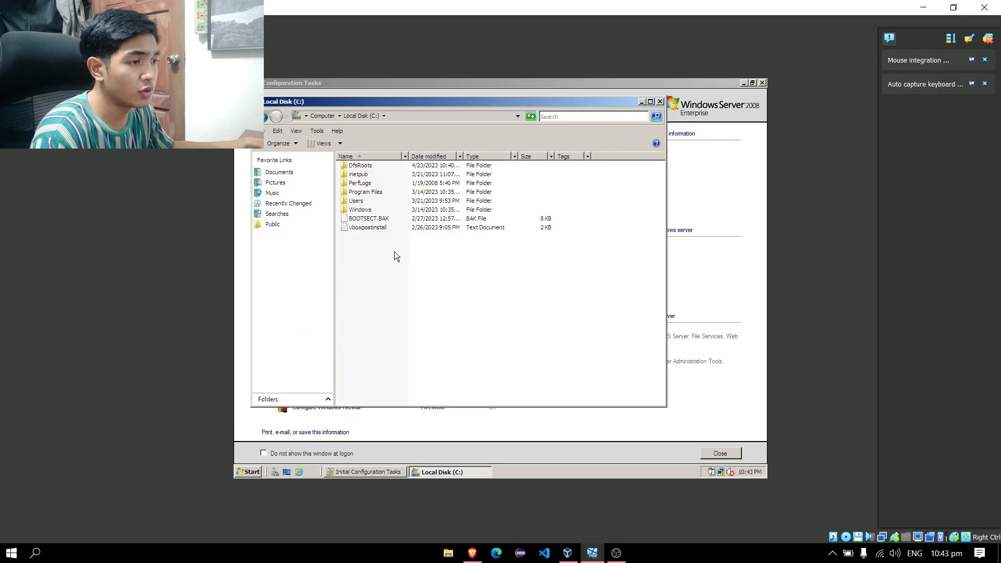
- Create a folder named Public in the root of Local Disk (C:), checking the assignment's folder list in the browser for the name
right_click(378, 255)
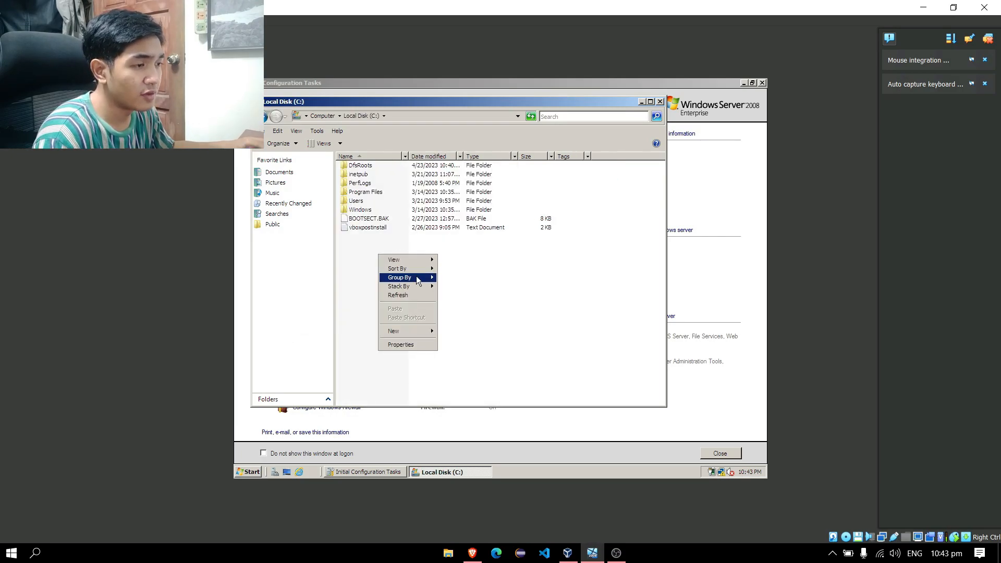
mouse_move(417, 268)
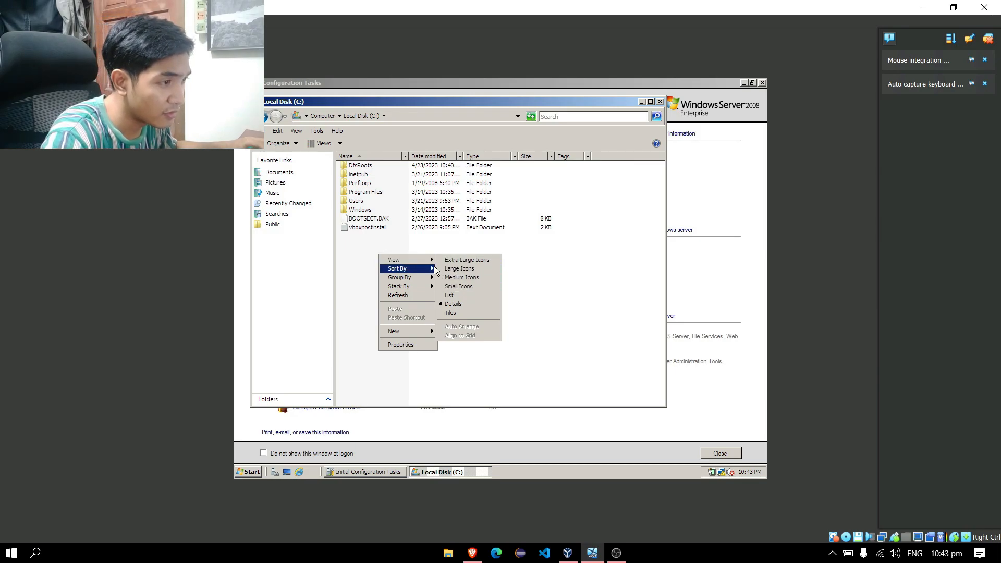
right_click(339, 247)
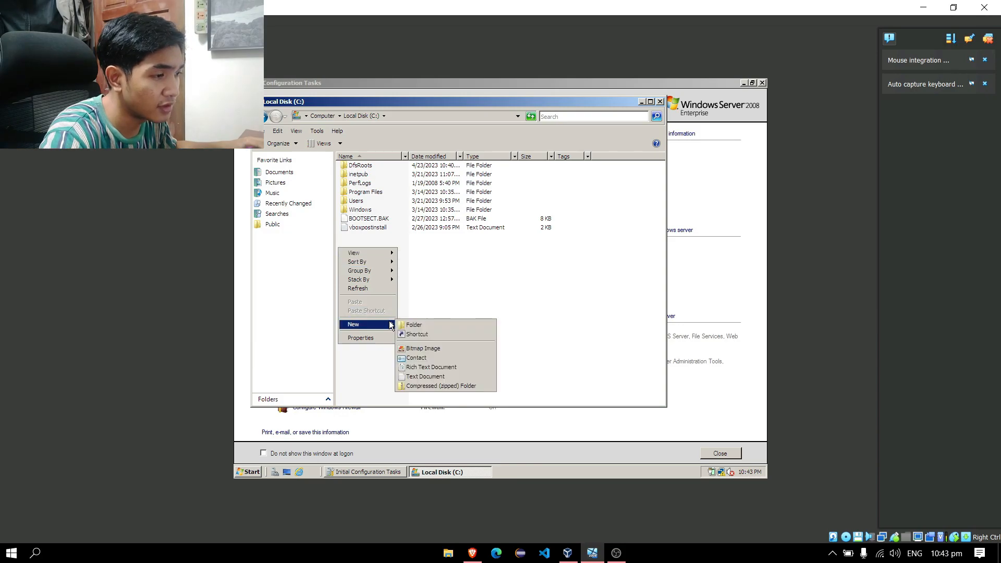
left_click(409, 323)
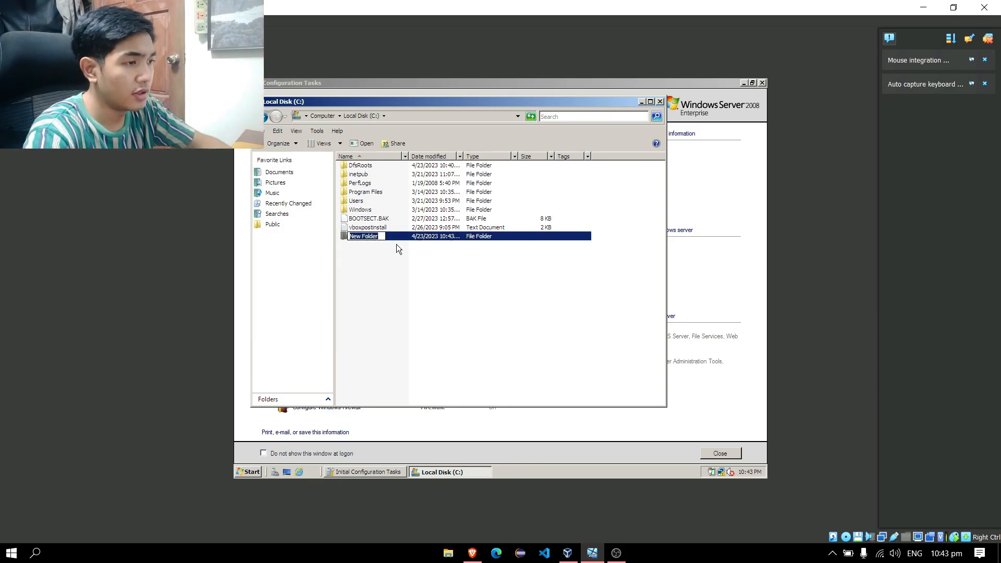
key("alt+Tab")
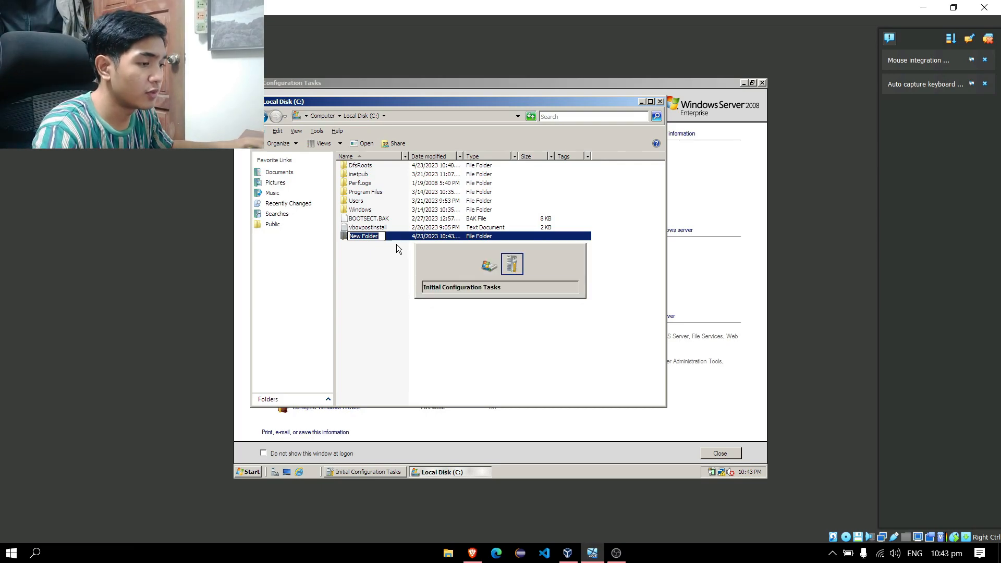
left_click(472, 553)
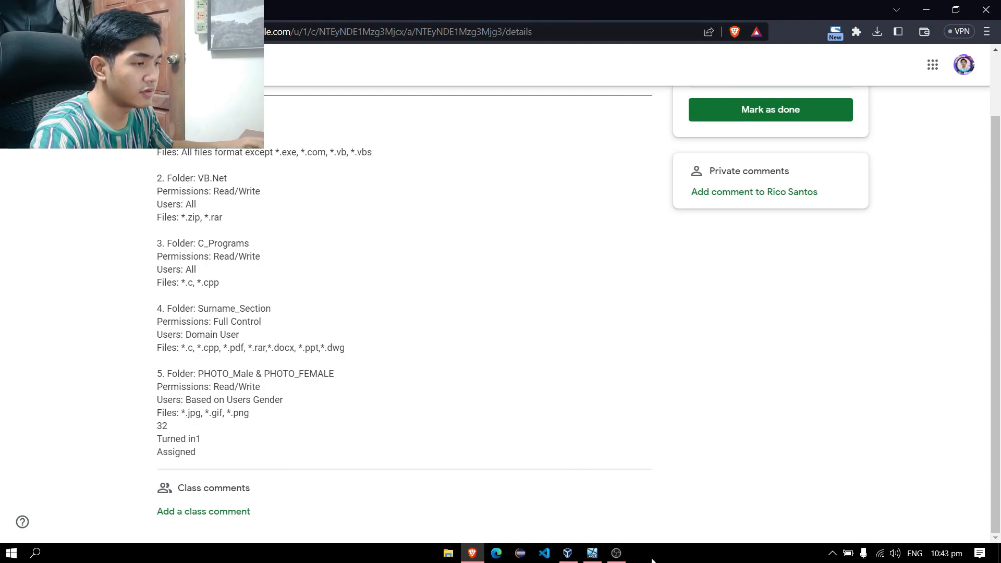
left_click(592, 552)
key("BackSpace")
type("Public")
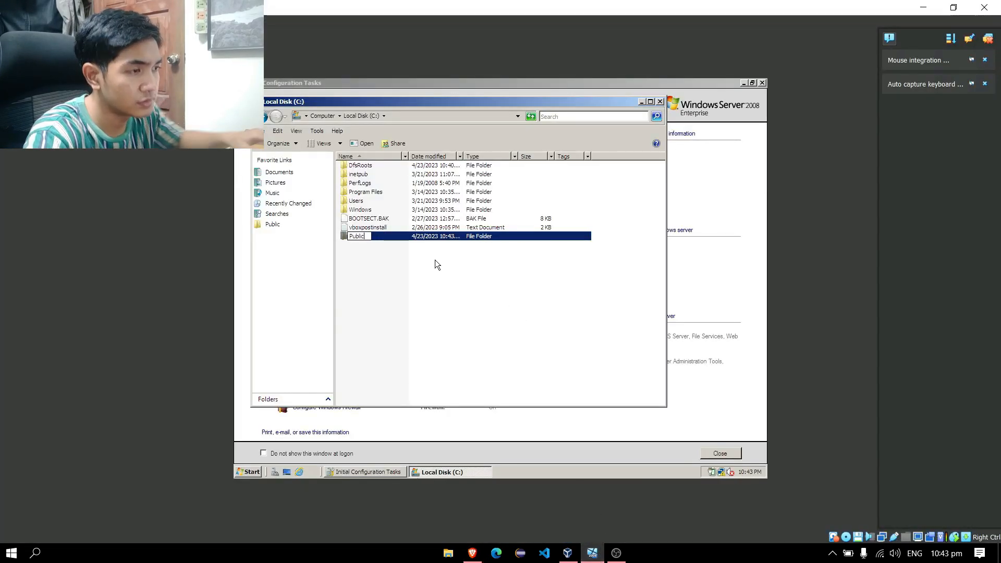
key("Return")
- Create a second folder named VB.Net in the root of Local Disk (C:)
right_click(435, 260)
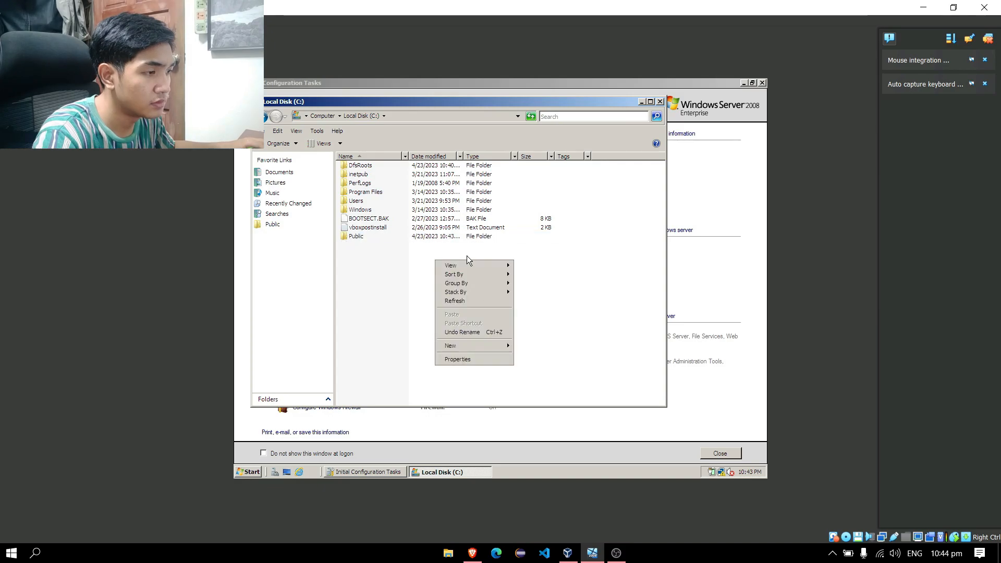
mouse_move(487, 347)
left_click(526, 346)
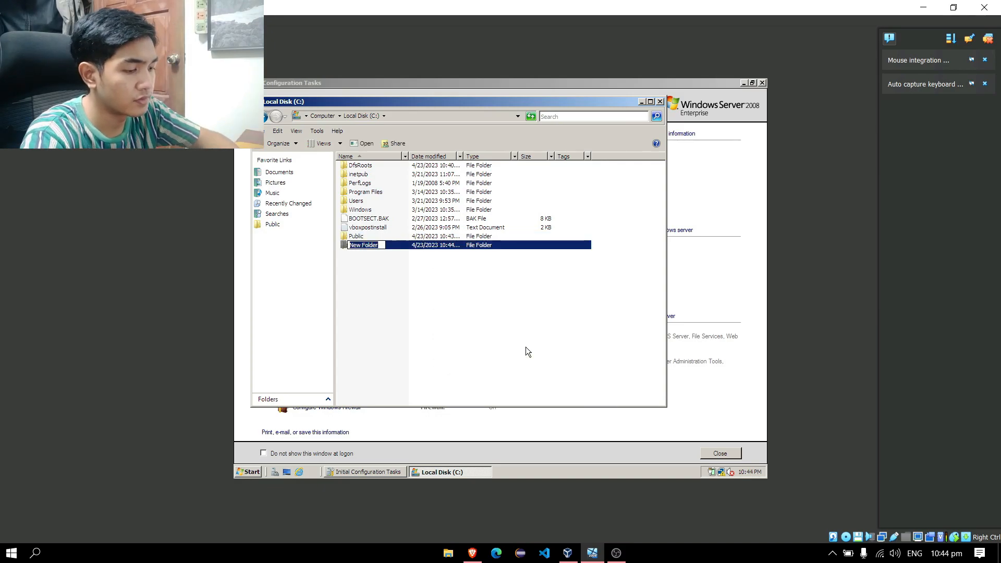
type("VB.")
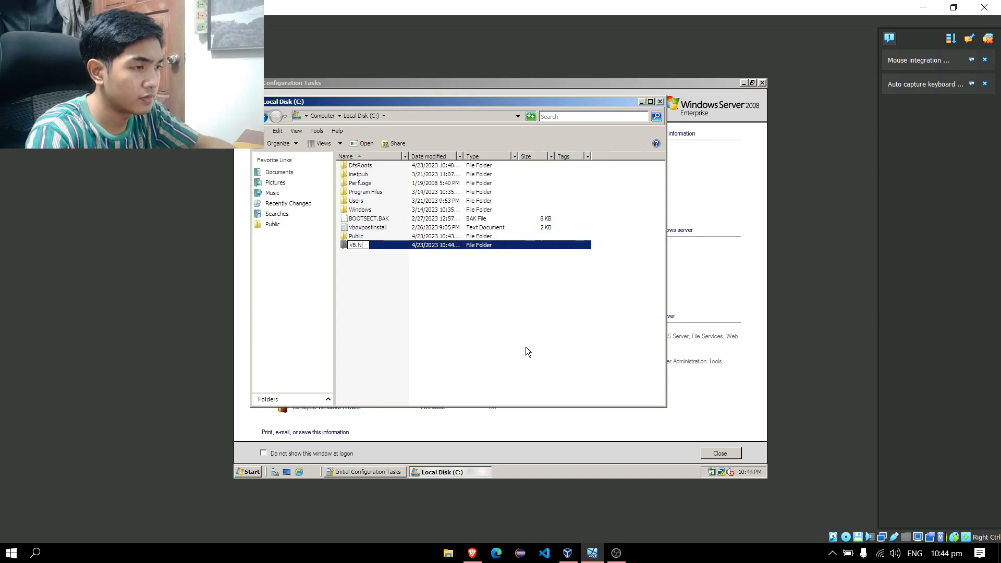
type("Net")
- Create a folder named C_Program in the root of Local Disk (C:)
right_click(526, 347)
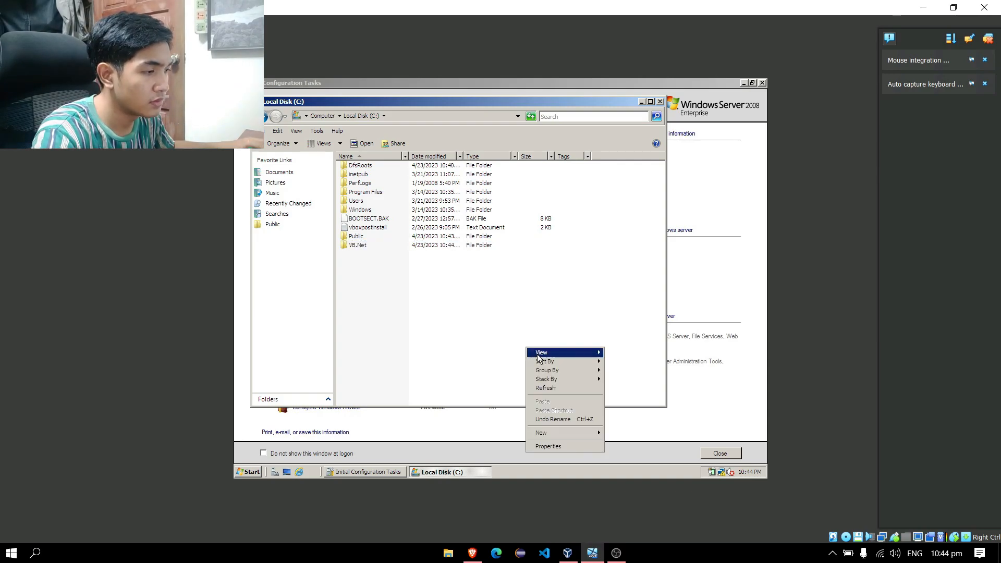
mouse_move(583, 433)
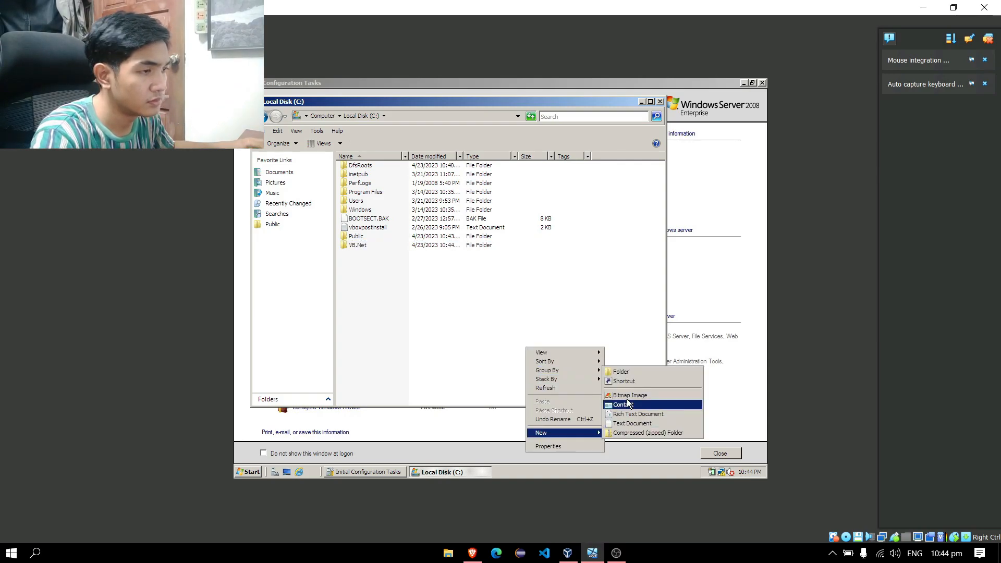
left_click(621, 371)
type("C_Program")
key("Return")
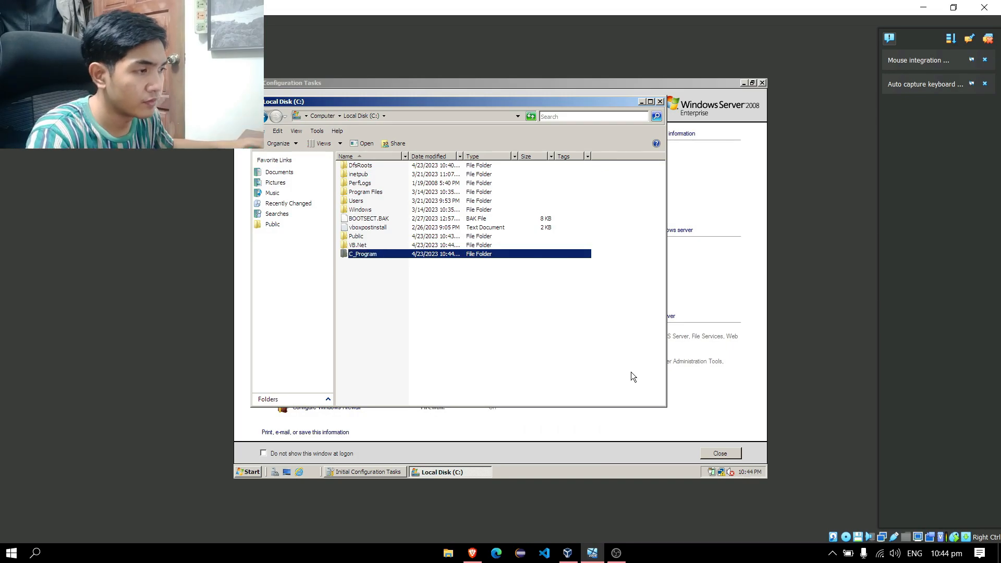
- Rename the C_Program folder to C_Programs
right_click(456, 255)
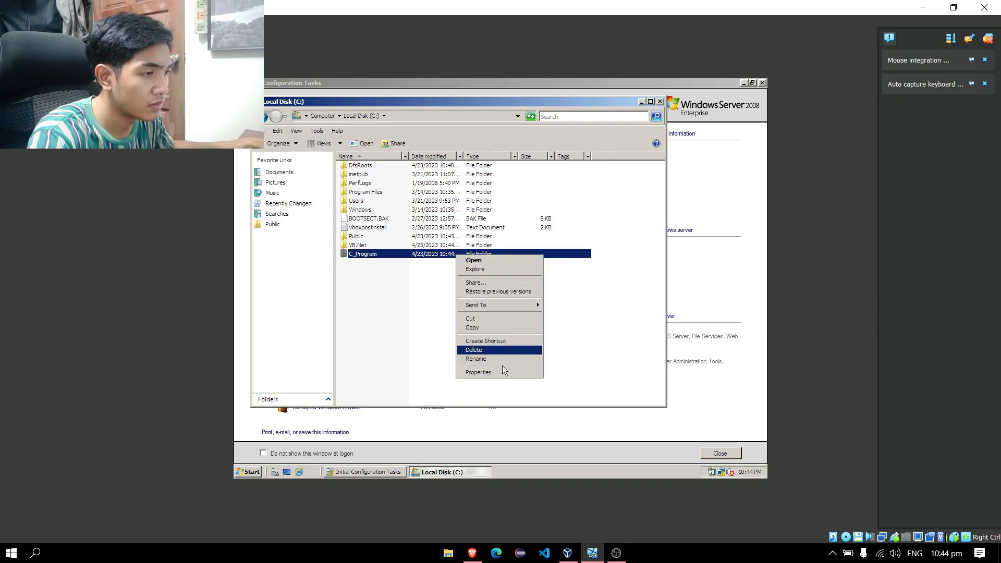
left_click(497, 358)
left_click(384, 254)
type("s")
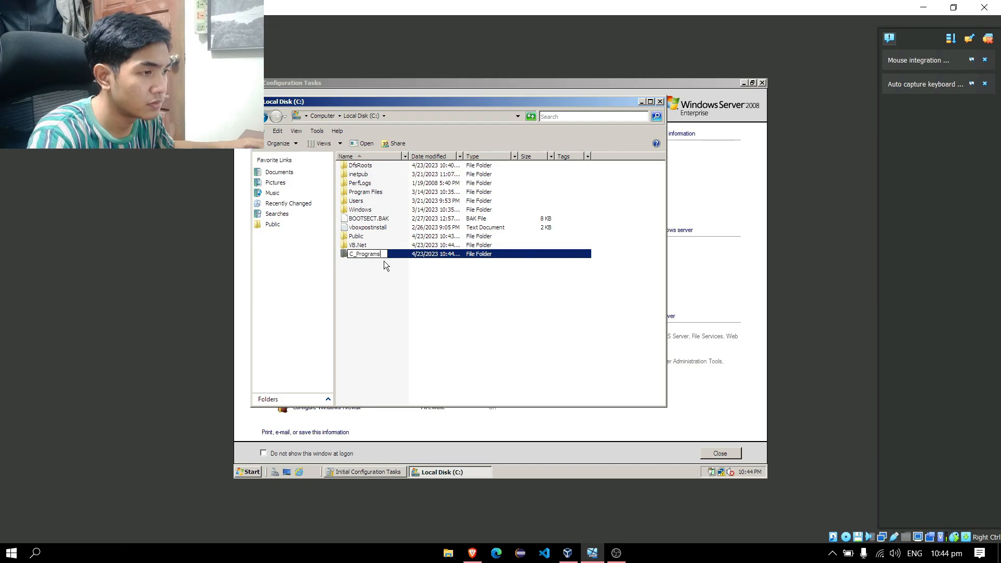
left_click(383, 273)
- Create a folder in the root of Local Disk (C:) named with the student's surname, an underscore and the section BSITNS2A
right_click(383, 273)
mouse_move(424, 360)
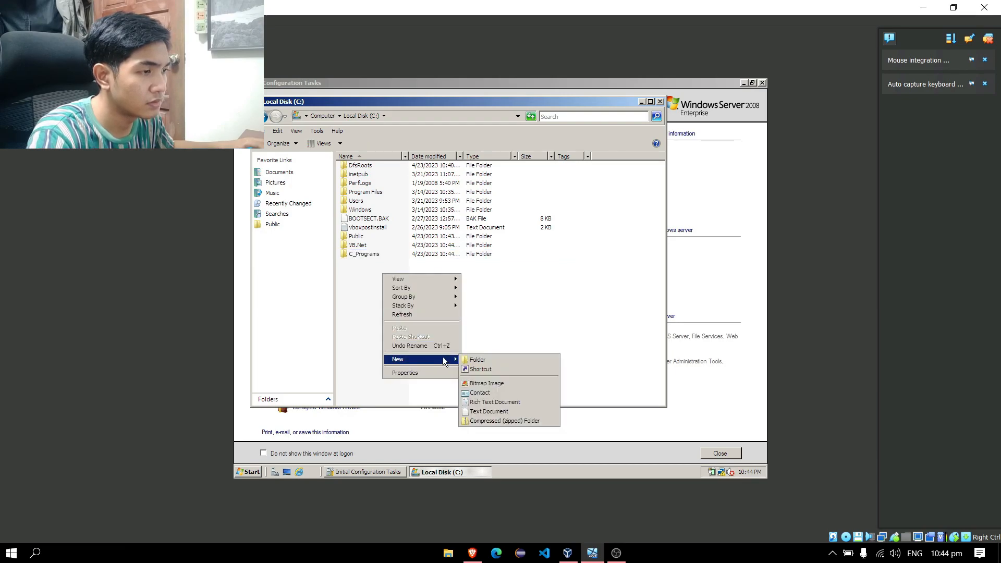
left_click(471, 358)
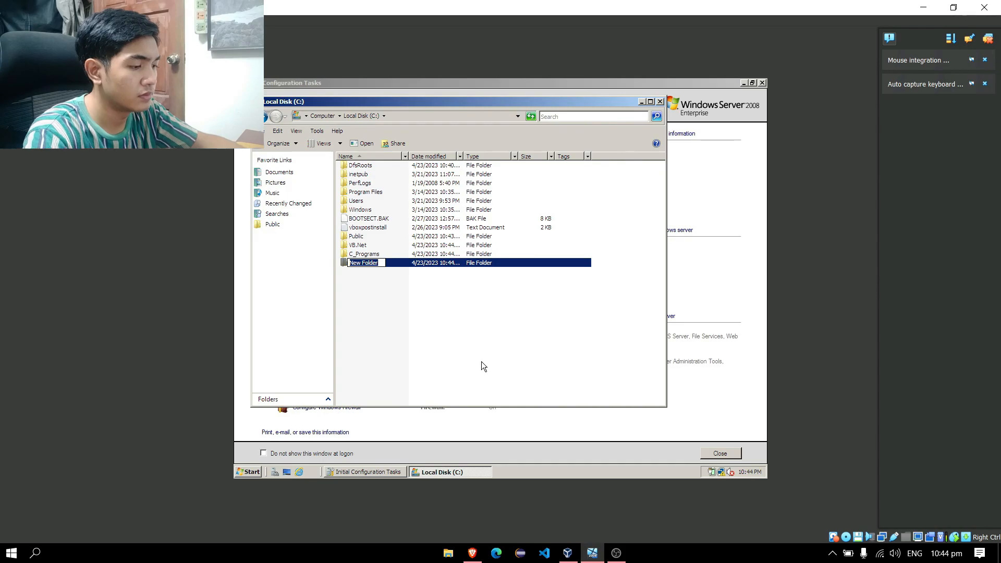
type("Del")
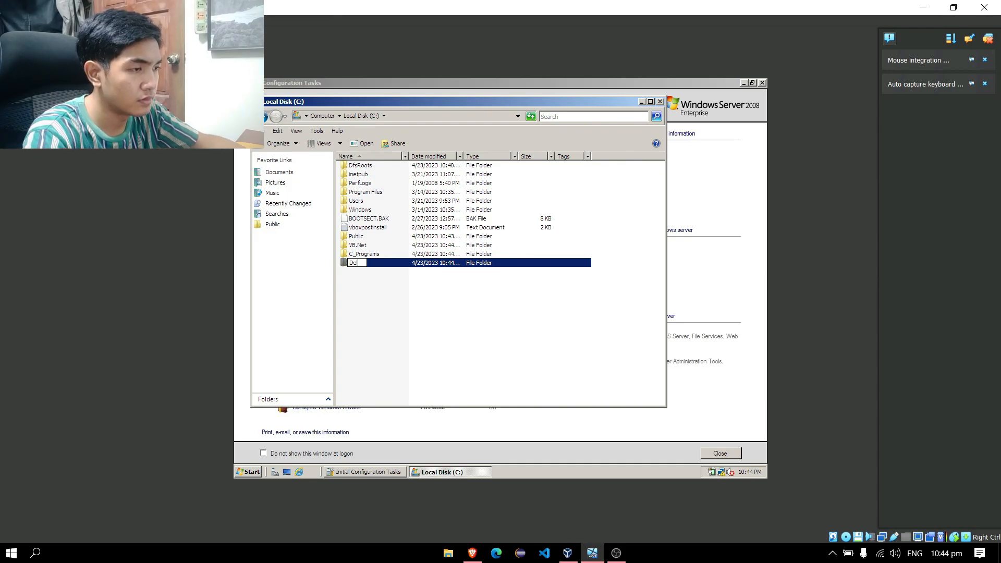
type("lova_B")
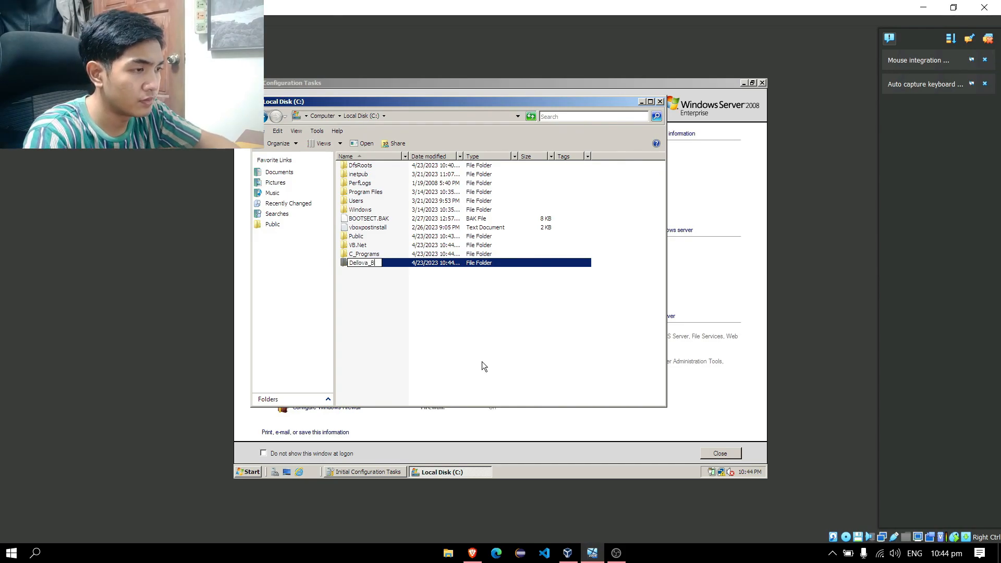
type("SITNS2A")
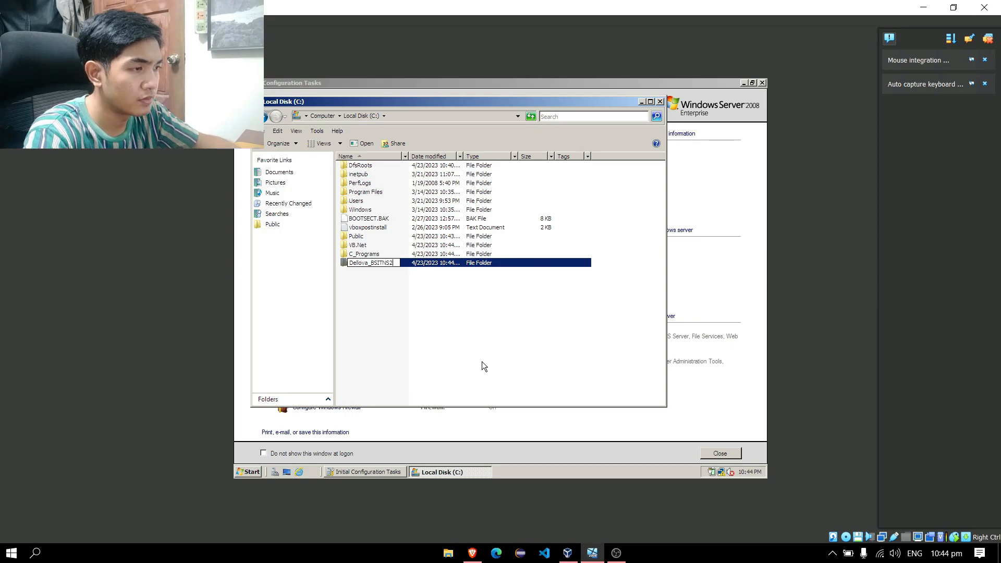
key("Return")
- Create a folder named PHOTO_MALE in the root of Local Disk (C:)
right_click(482, 361)
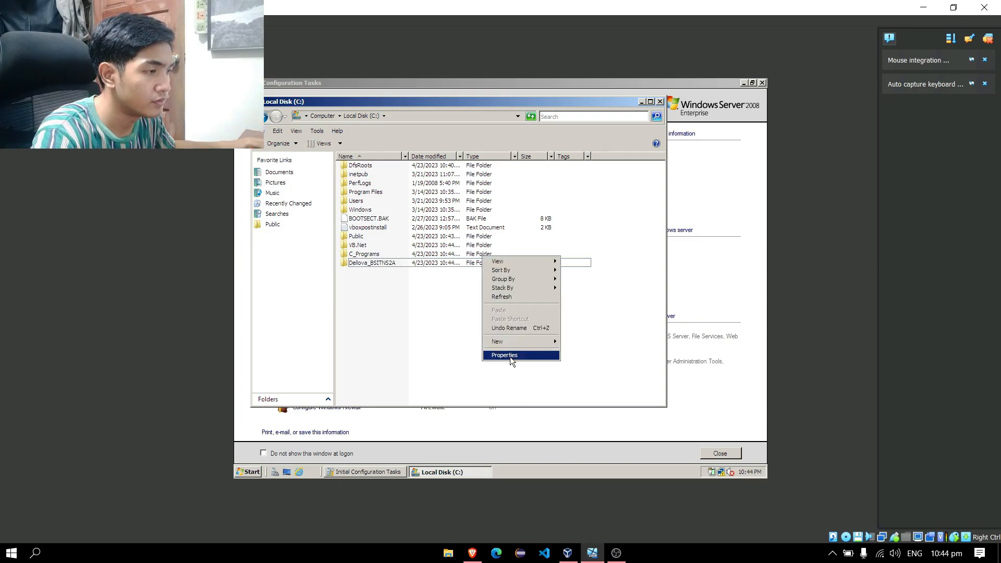
mouse_move(511, 342)
left_click(562, 344)
type("PHOTO_MALE")
key("Return")
- Create a folder named PHOTO_FEMALE in the root of Local Disk (C:)
right_click(567, 345)
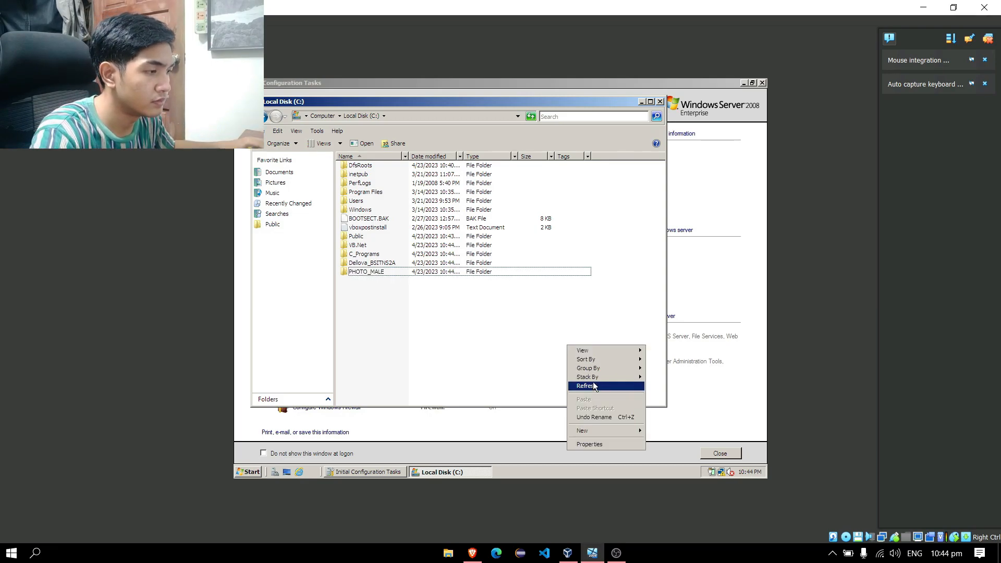
mouse_move(599, 429)
left_click(661, 373)
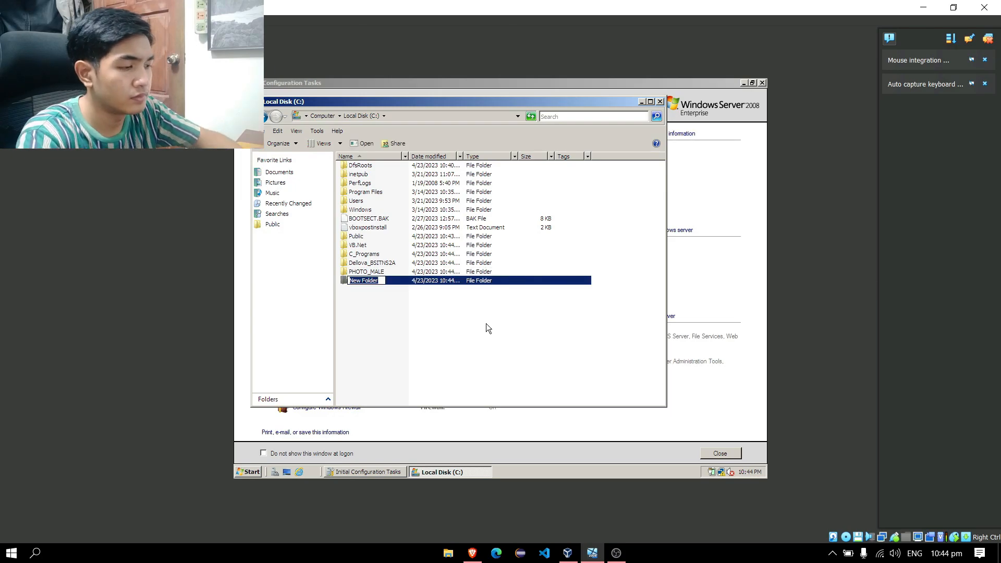
type("PHOTO_FEMALE")
key("Return")
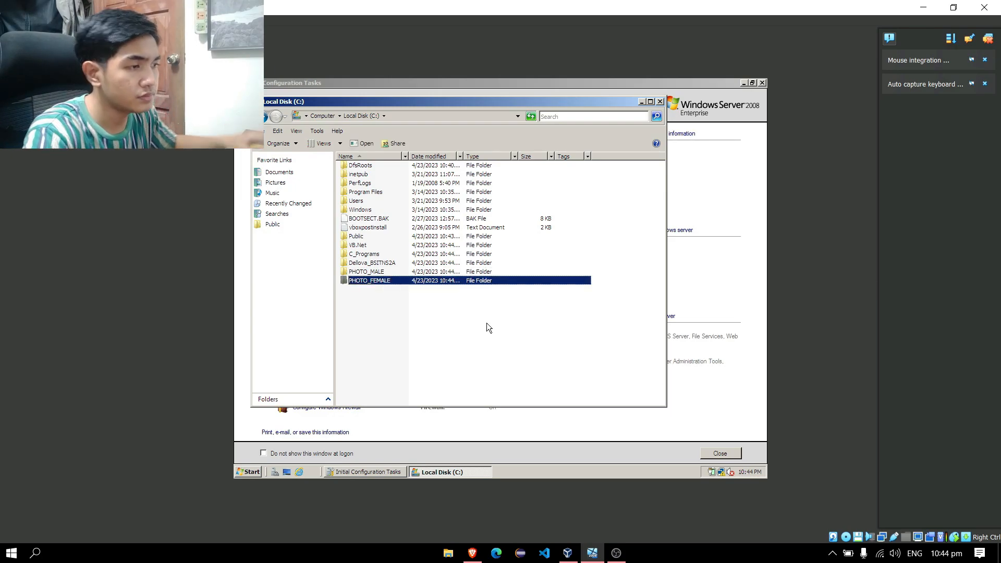
- Minimize the Local Disk (C:) window and open File Server Resource Manager at the File Groups under File Screening Management
left_click(641, 102)
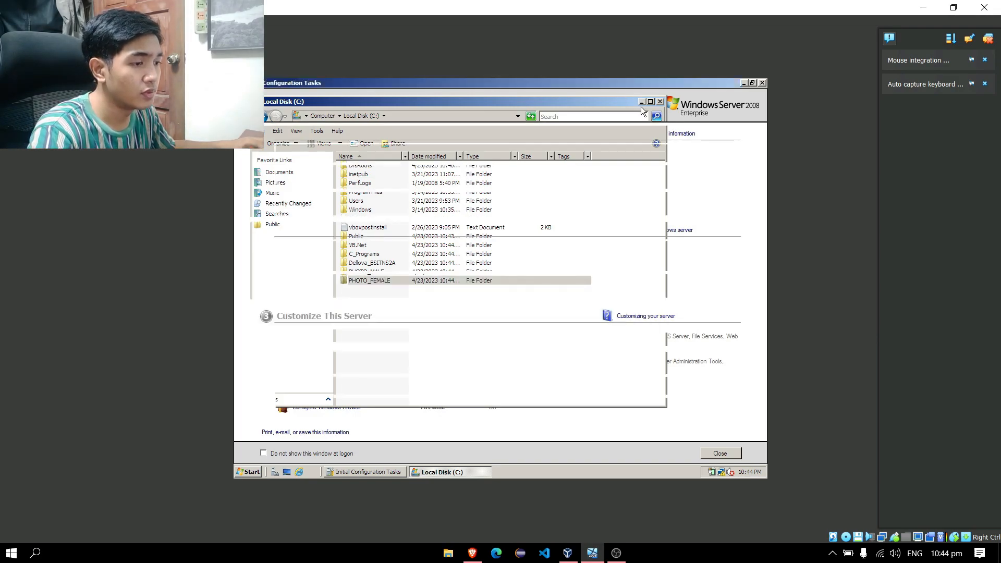
left_click(251, 473)
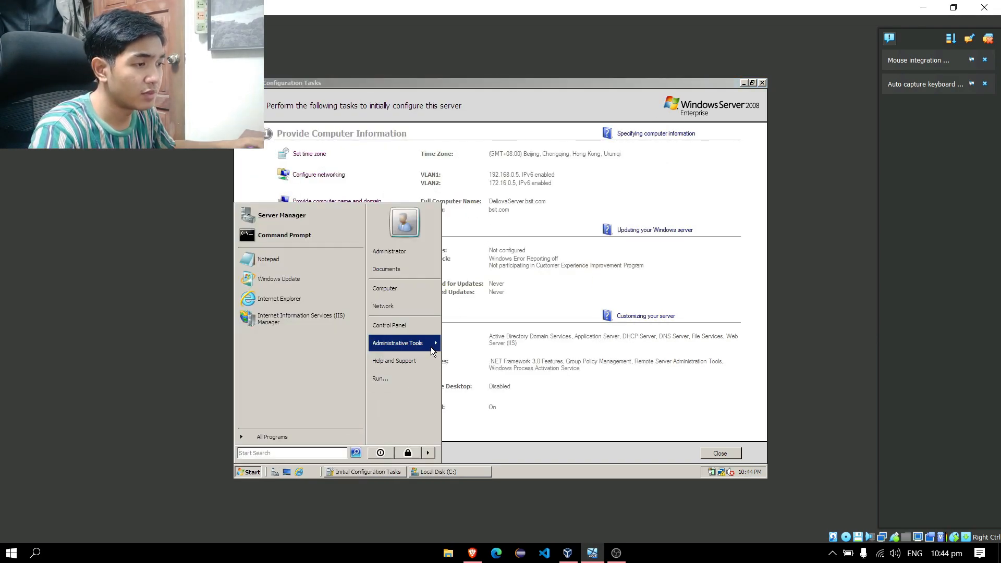
mouse_move(431, 346)
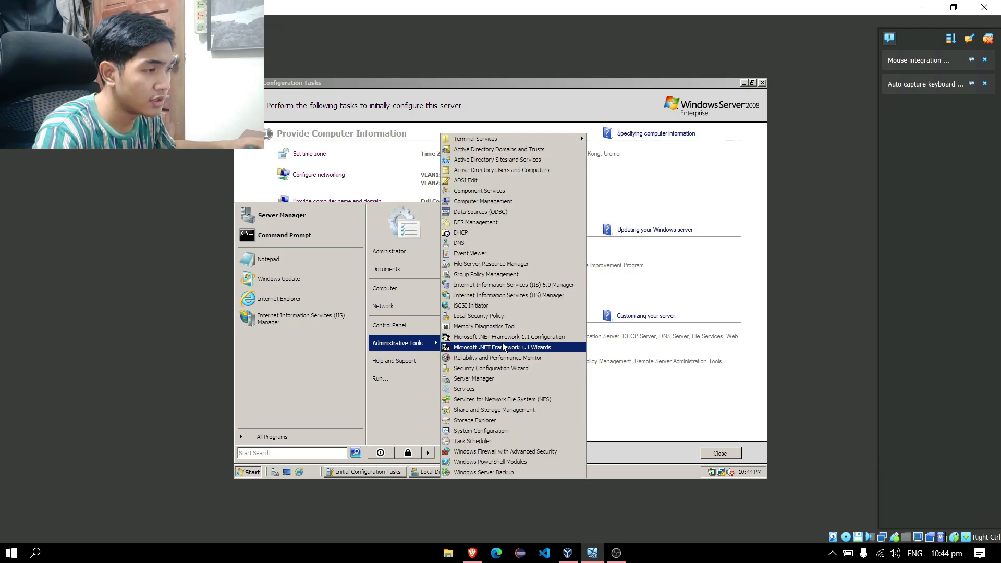
left_click(511, 266)
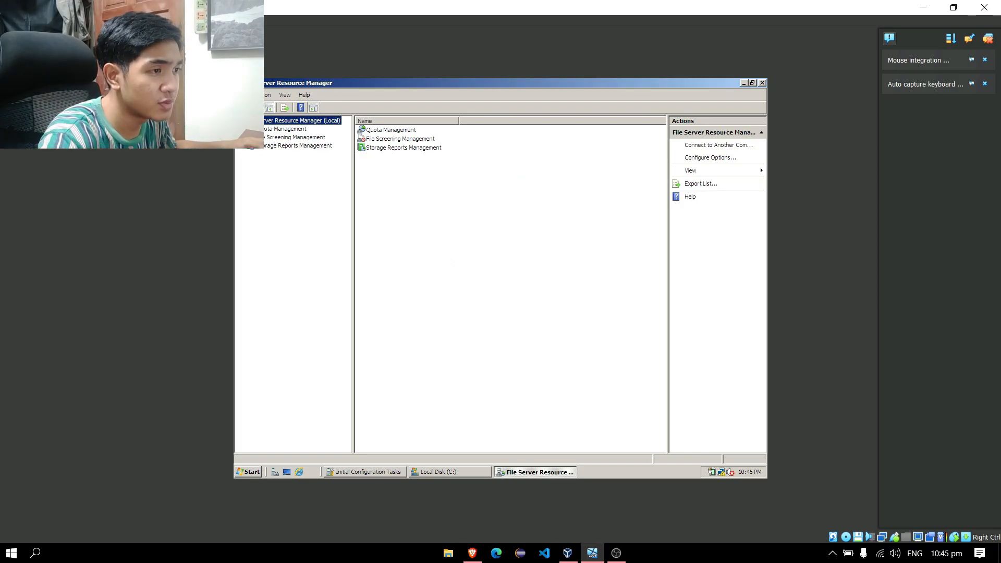
left_click(252, 137)
left_click(285, 163)
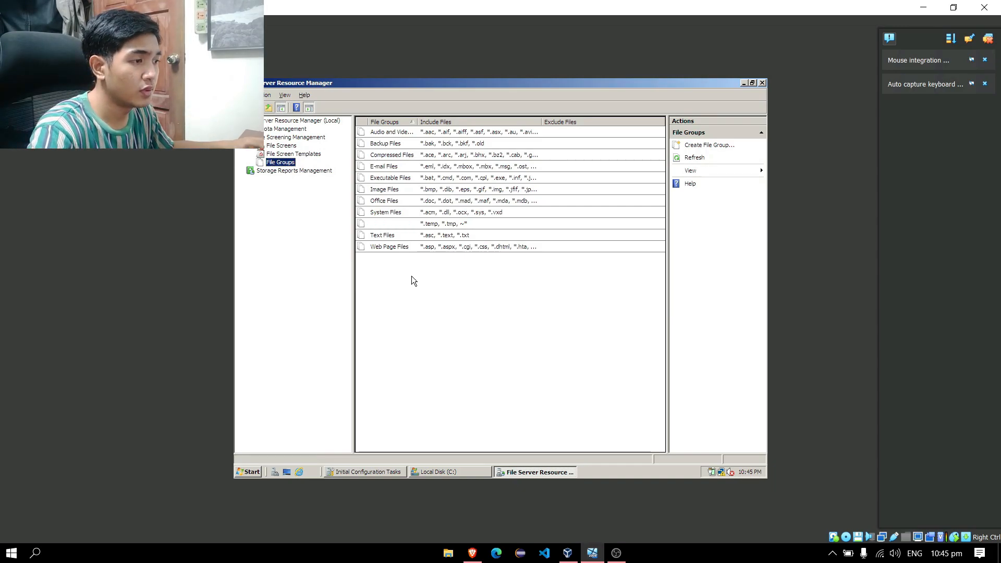
- Start a new file group named Public, checking the assignment's folder list in the browser first
key("alt+Tab")
key("alt+Tab")
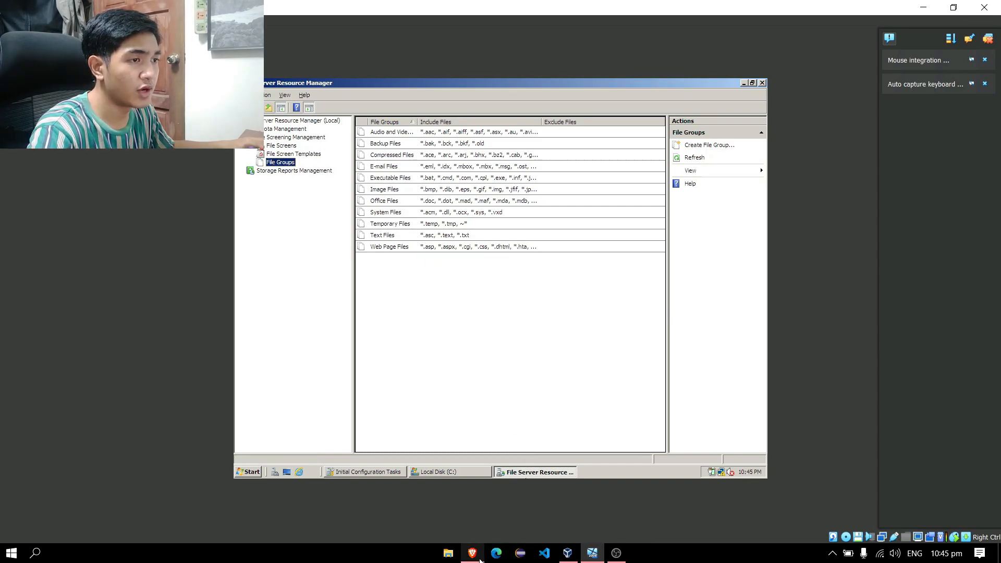
left_click(479, 559)
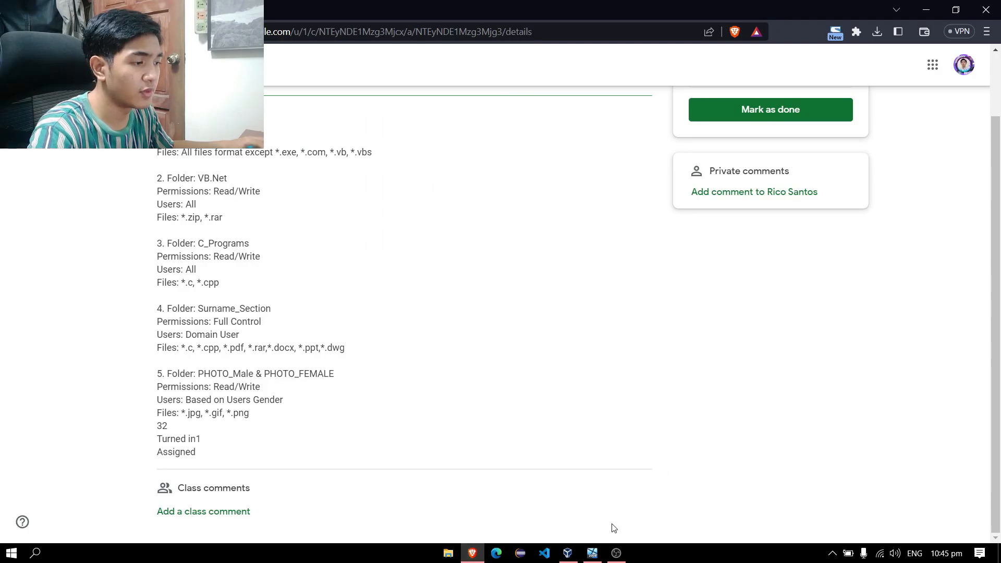
mouse_move(592, 553)
left_click(596, 517)
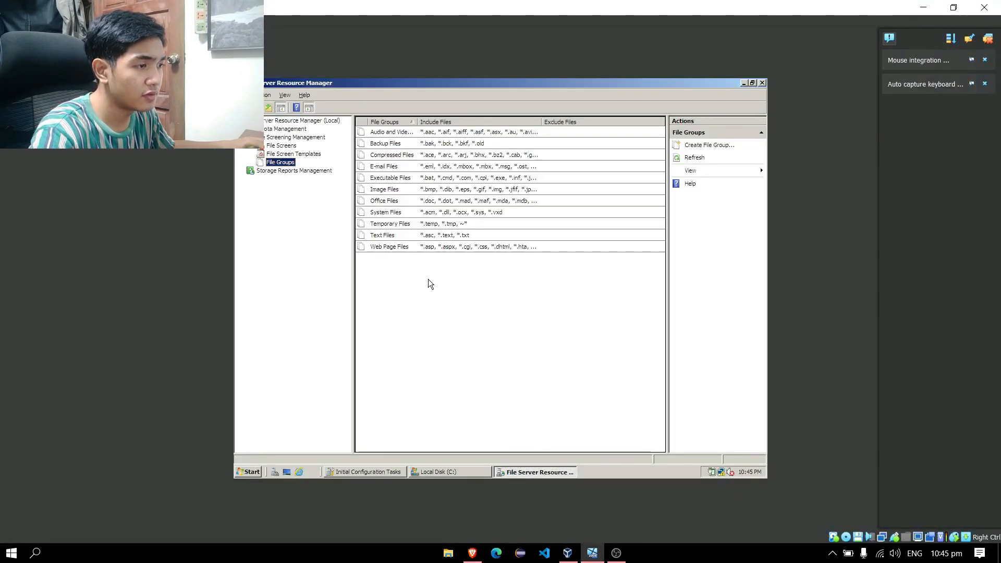
right_click(428, 279)
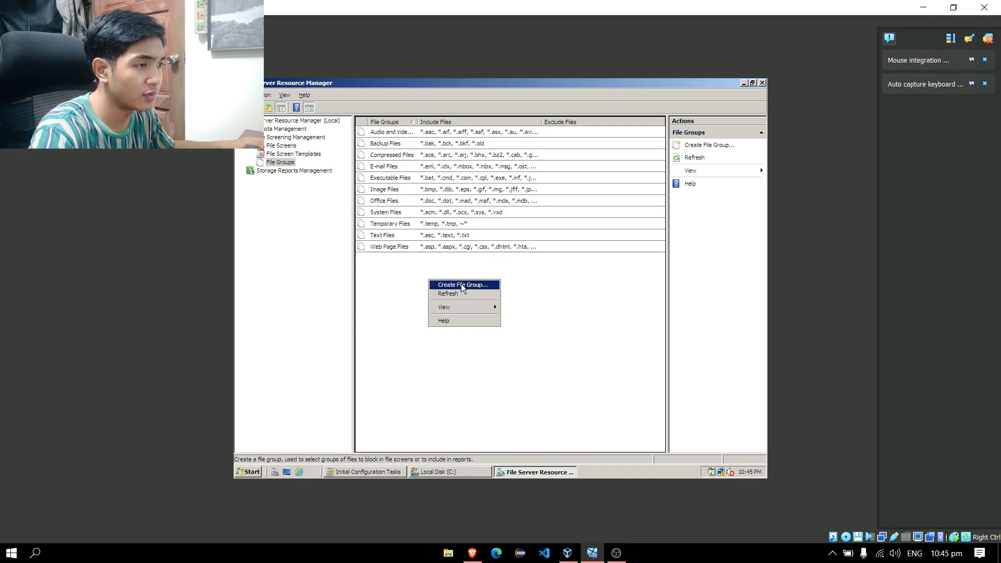
left_click(462, 285)
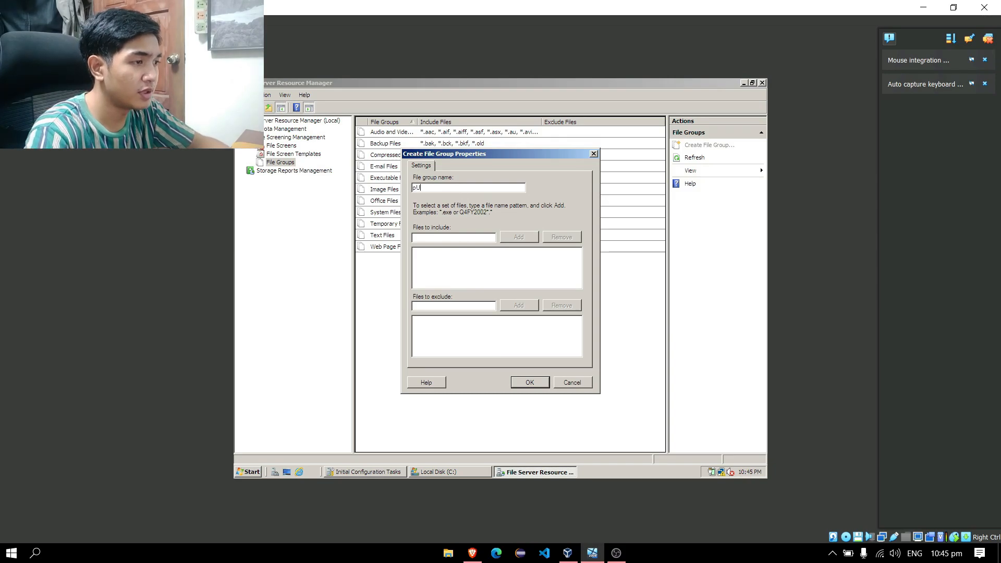
type("pUB")
key("BackSpace")
key("BackSpace")
key("BackSpace")
type("Public")
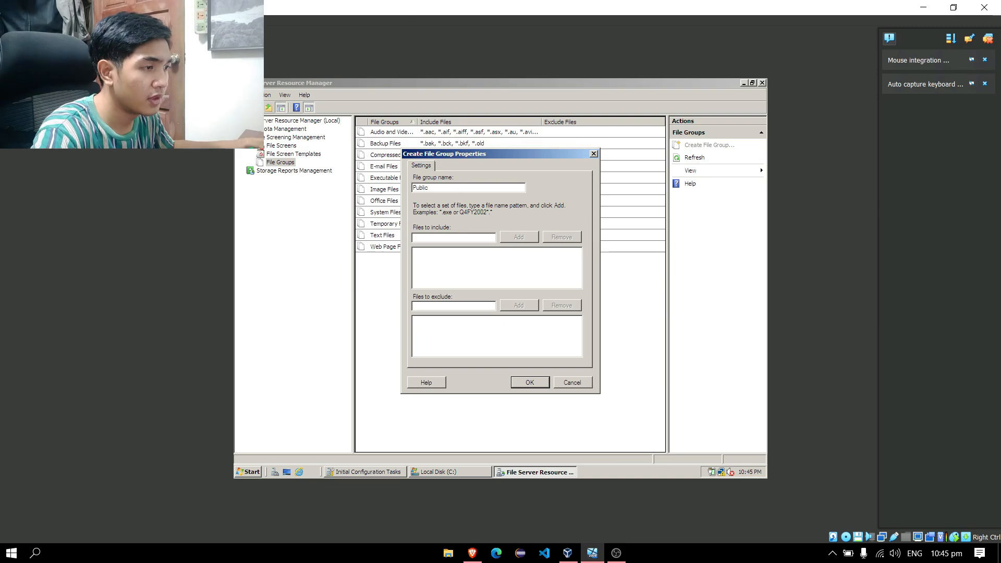
- Add *.exe to the Public file group's files to exclude, checking the assignment in the browser for the Public folder's excluded extensions
left_click(472, 553)
scroll(329, 173, "up", 3)
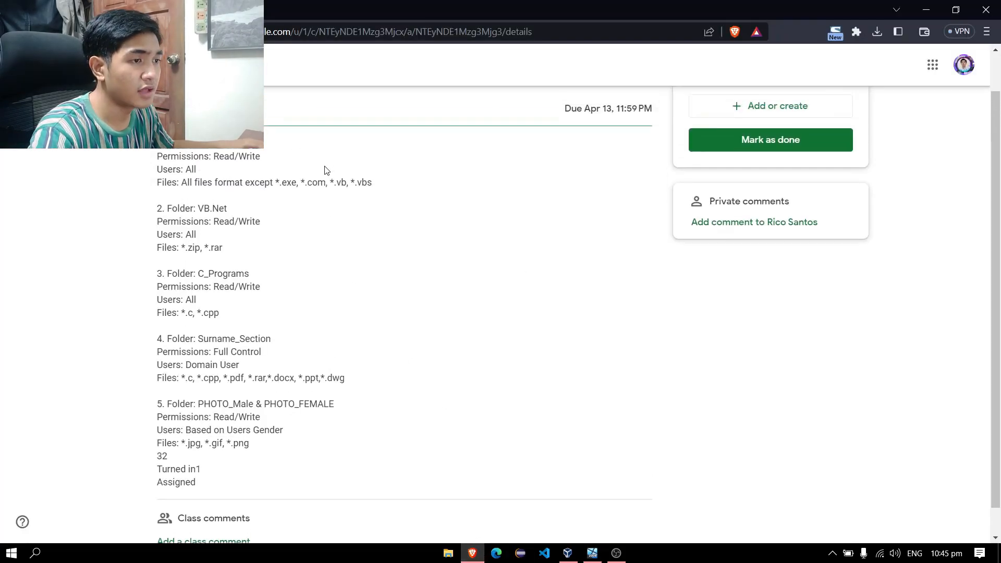
scroll(344, 182, "down", 2)
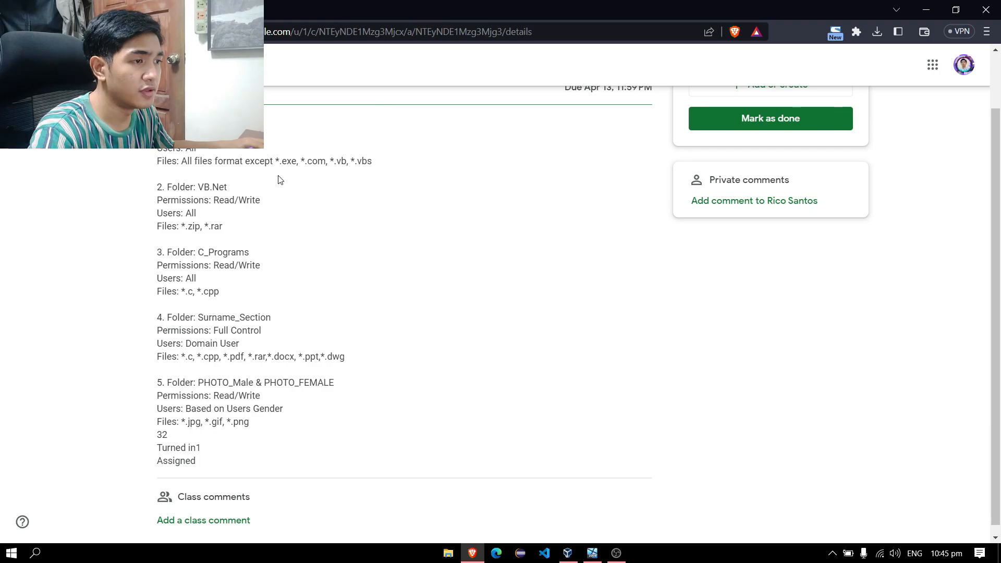
left_click_drag(383, 166, 271, 162)
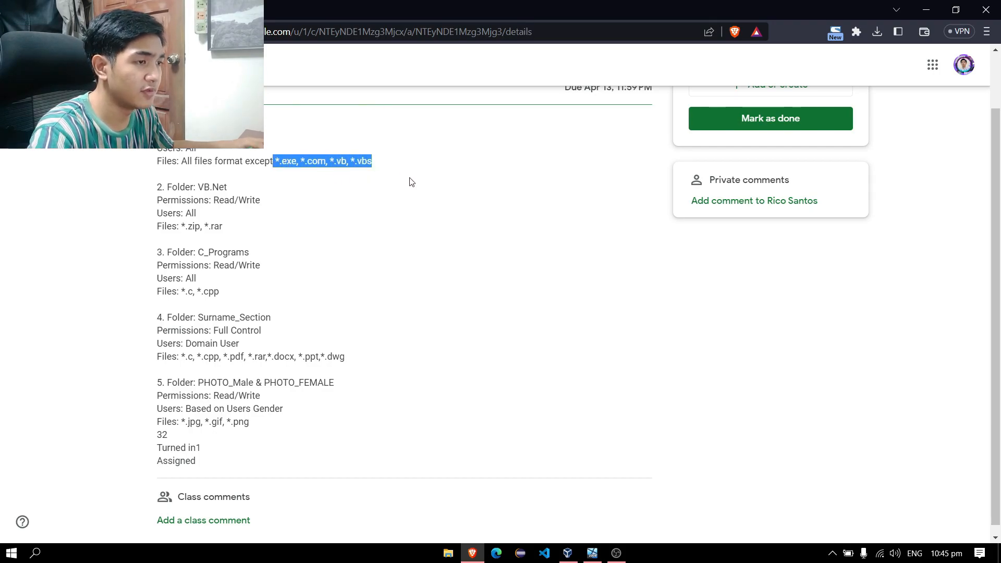
key("alt+Tab")
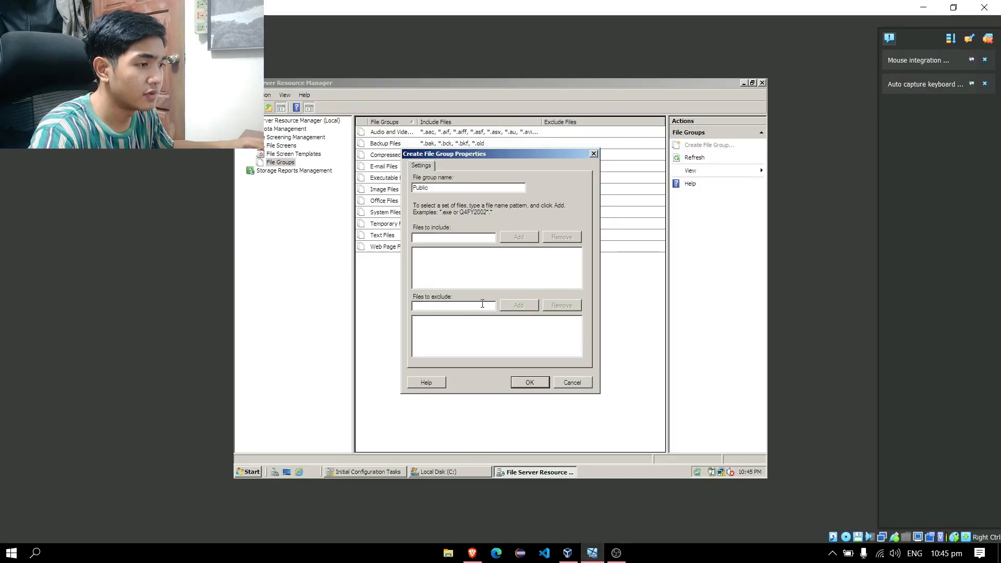
left_click(460, 306)
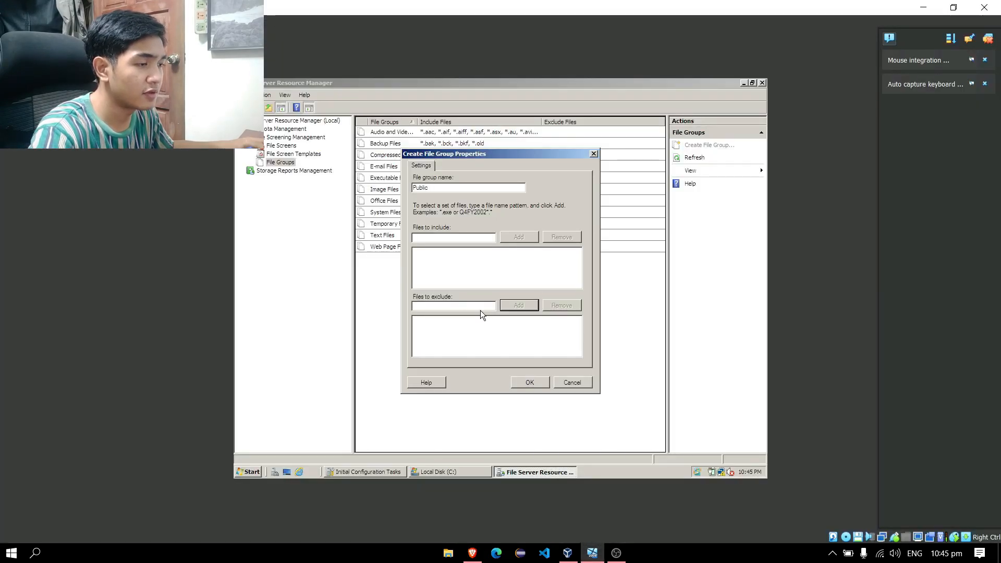
key("alt+Tab")
key("alt+Tab")
left_click(474, 556)
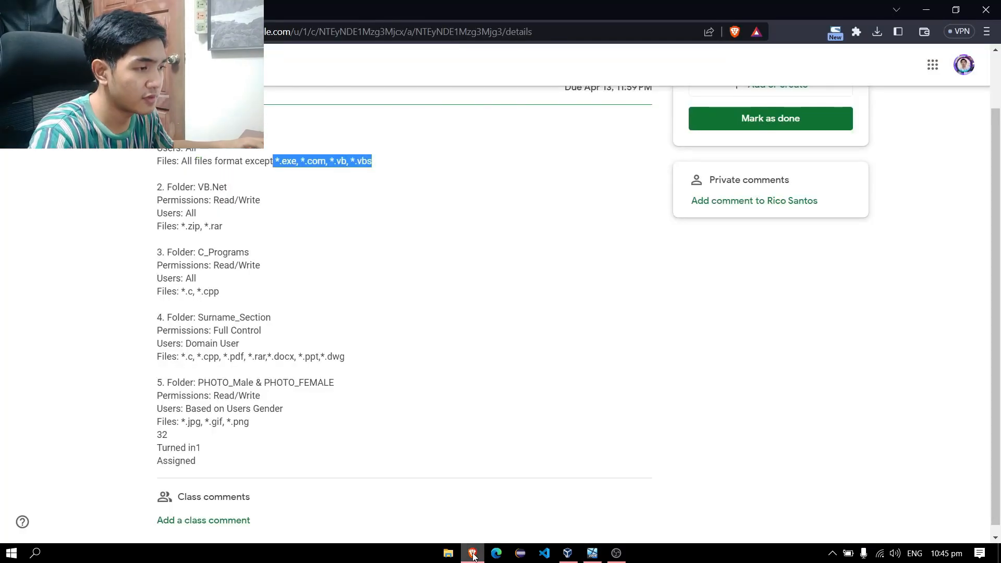
left_click(474, 556)
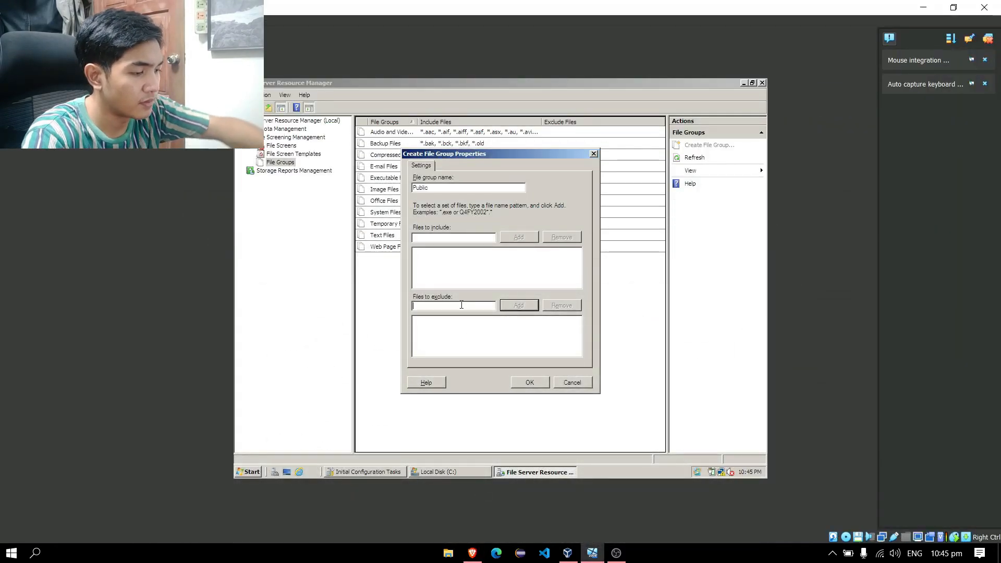
type("*.exe")
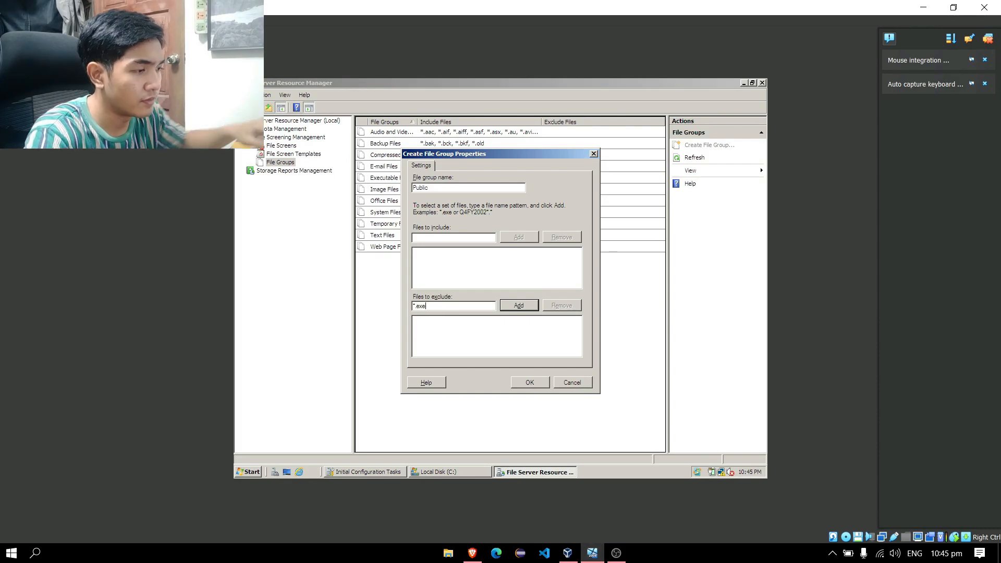
key("Return")
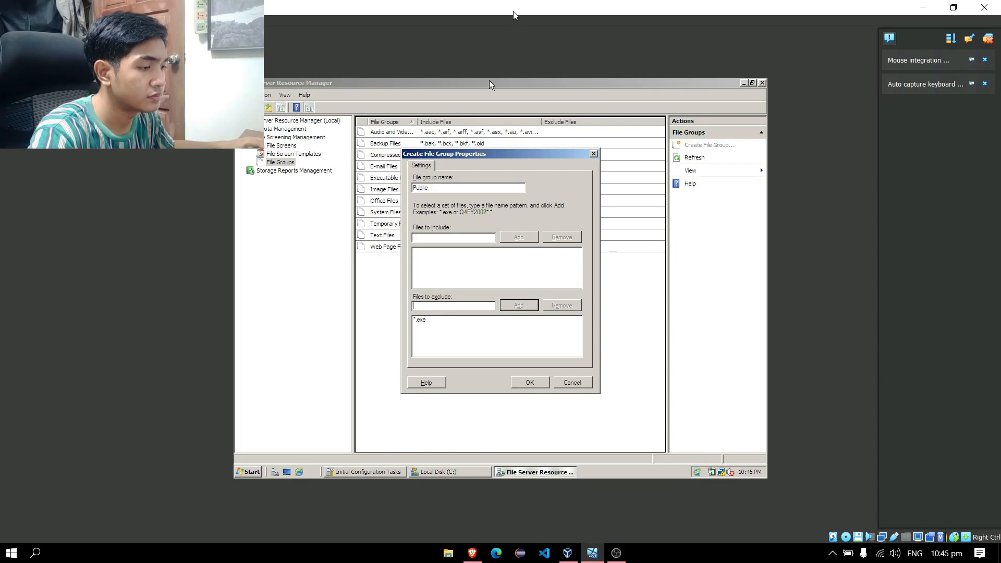
- Arrange the browser's assignment page and the virtual machine window side by side on the host screen
left_click_drag(528, 4, 1000, 146)
left_click(179, 228)
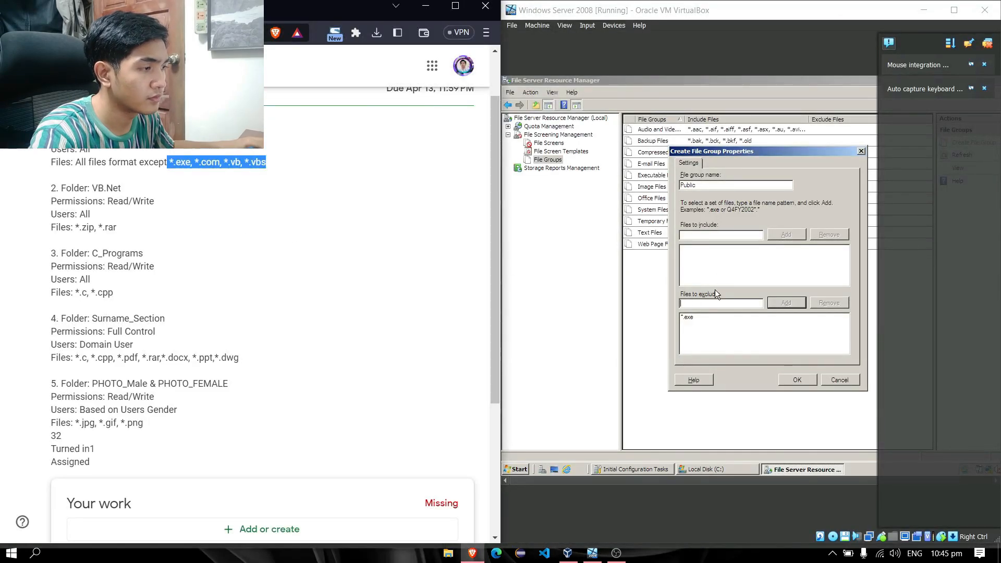
- Add *.com, *.vb and *.vbs to the Public file group's files to exclude
left_click(713, 302)
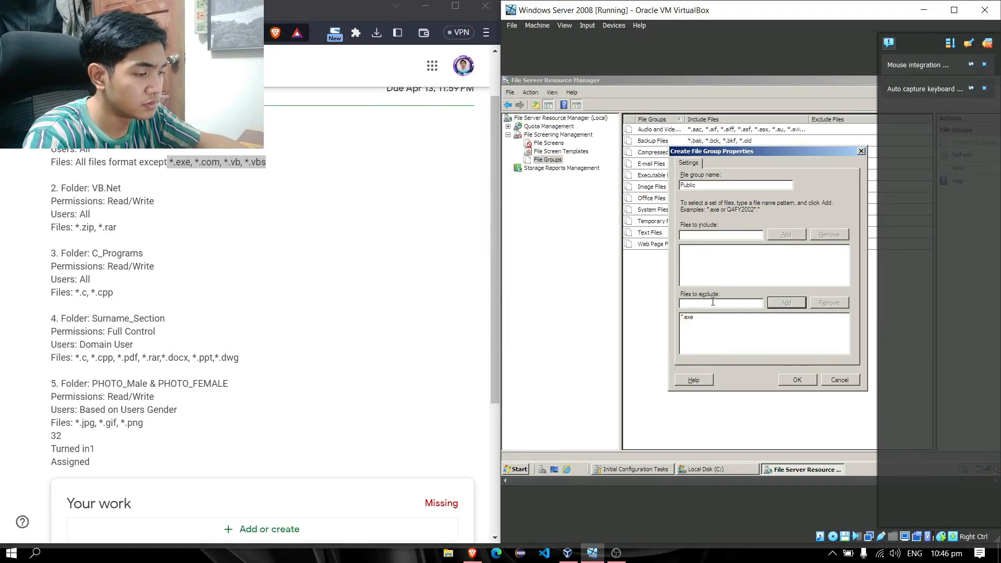
type("*.com")
key("Return")
type("*")
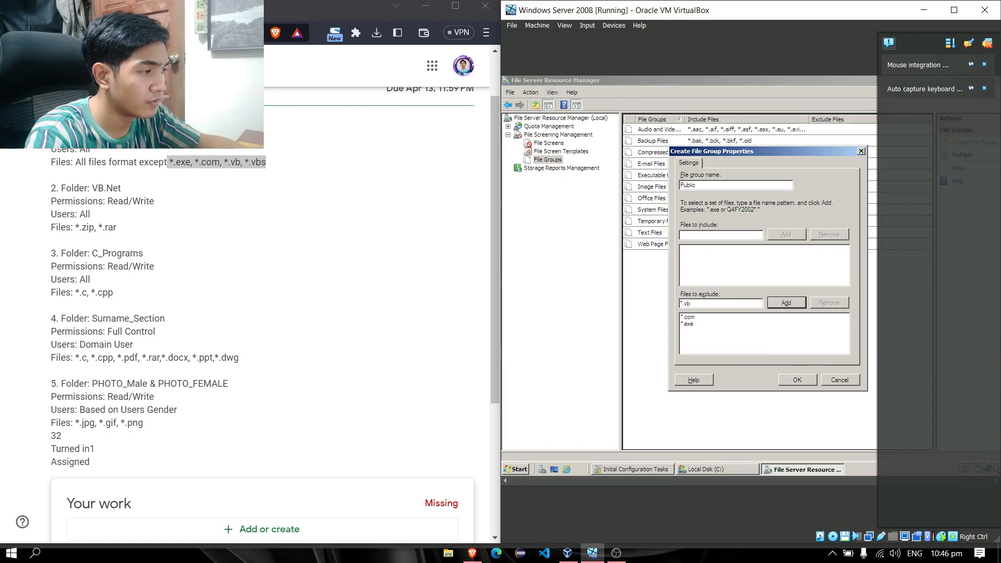
type(".vb")
key("Return")
type("*")
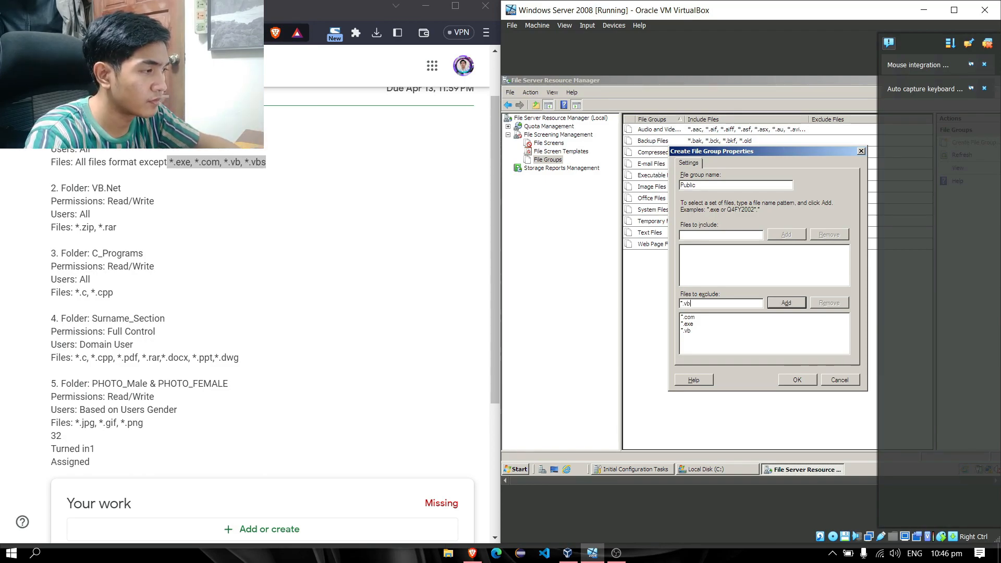
key("Return")
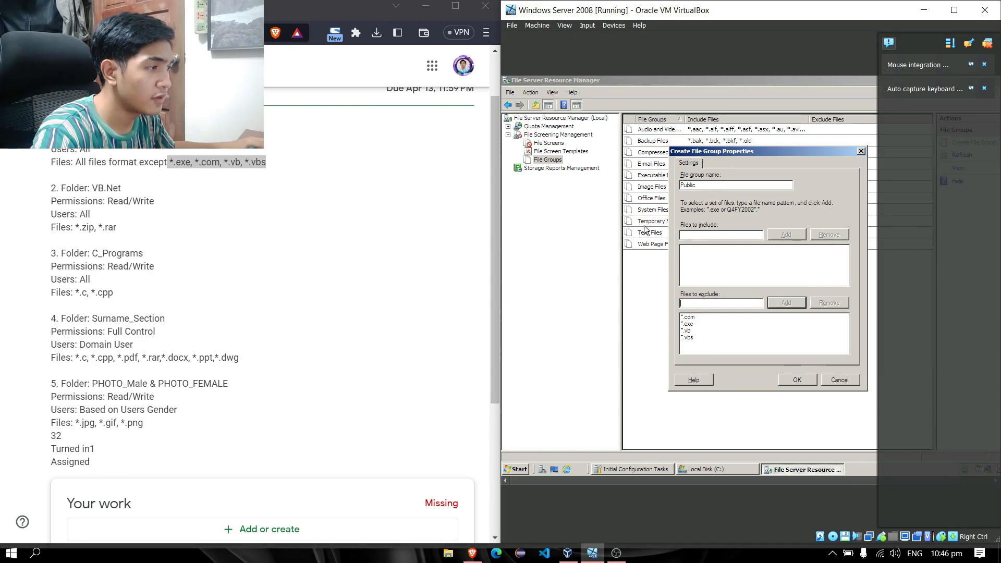
- Add *.zip, *.rar, *.c and *.cpp to the Public file group's files to include
left_click(705, 233)
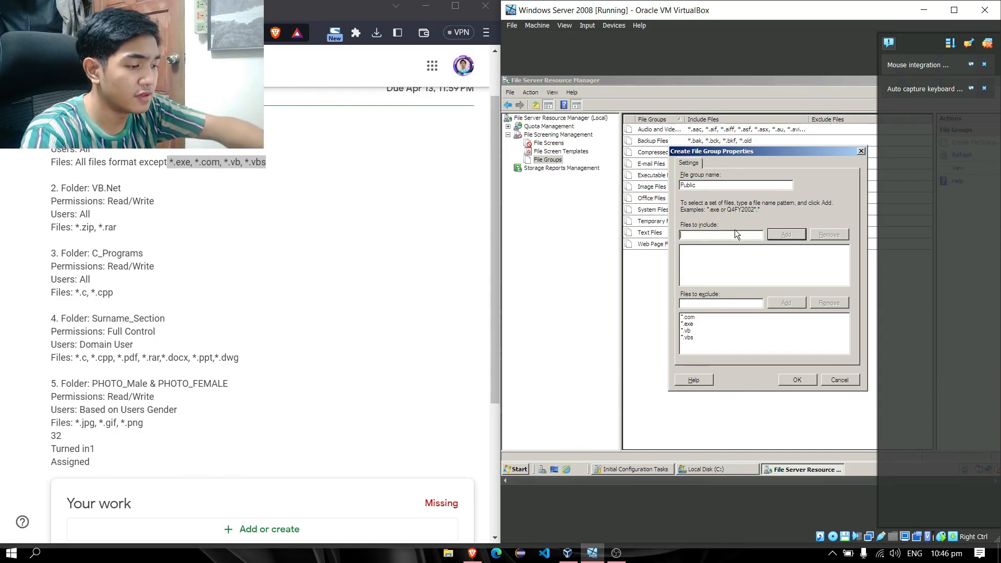
type("*")
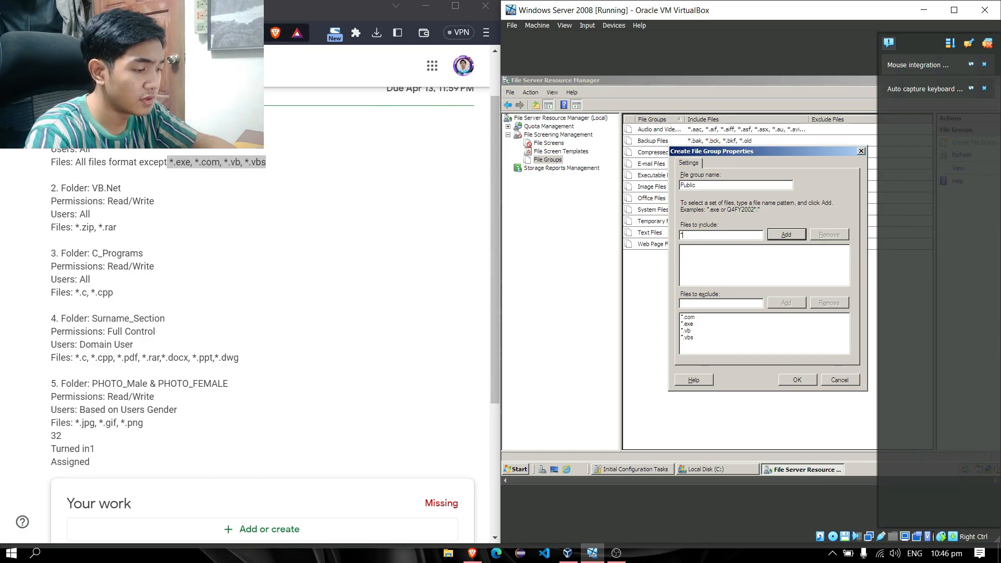
type(".zip")
key("Return")
type("*")
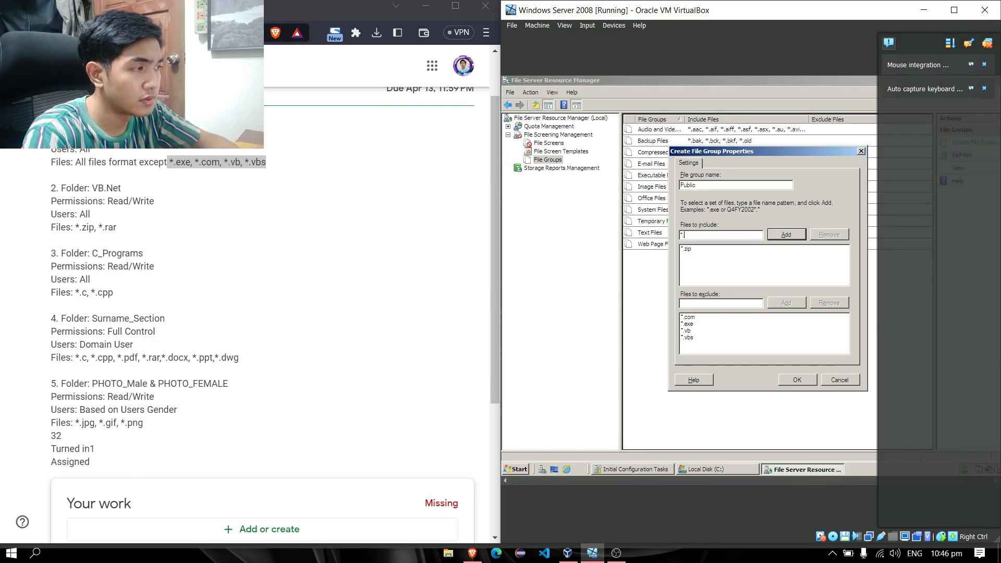
key("Return")
type("*.c")
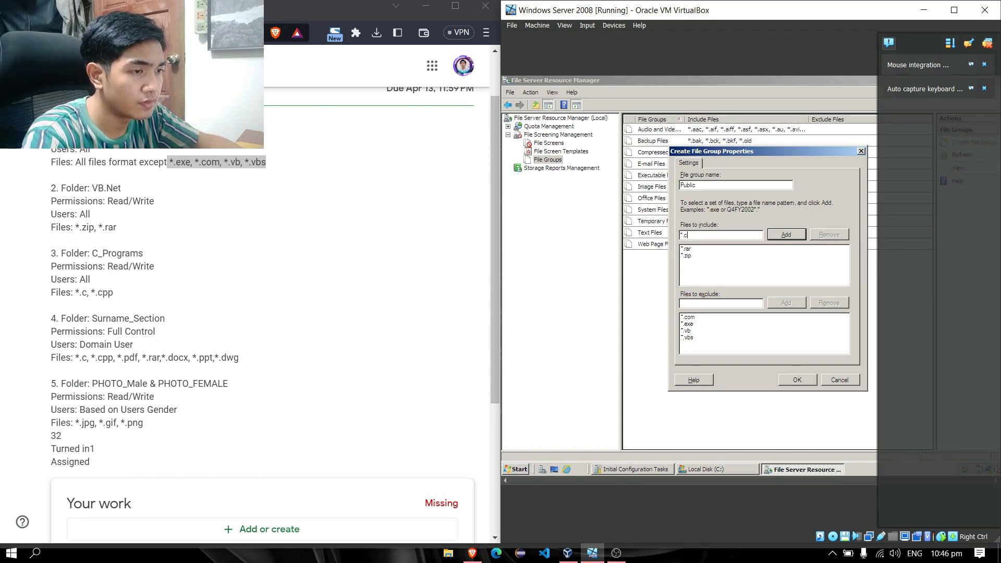
key("Return")
type("*.cpp")
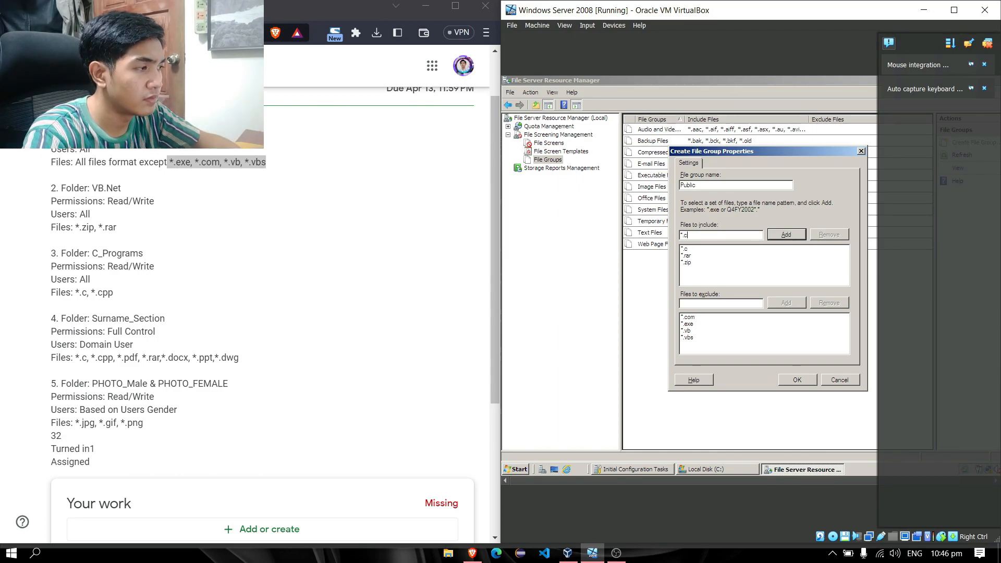
key("Return")
- Add *.pdf, *.rar, *.docx, *.ppt and *.dwg to the Public file group's files to include
type("*")
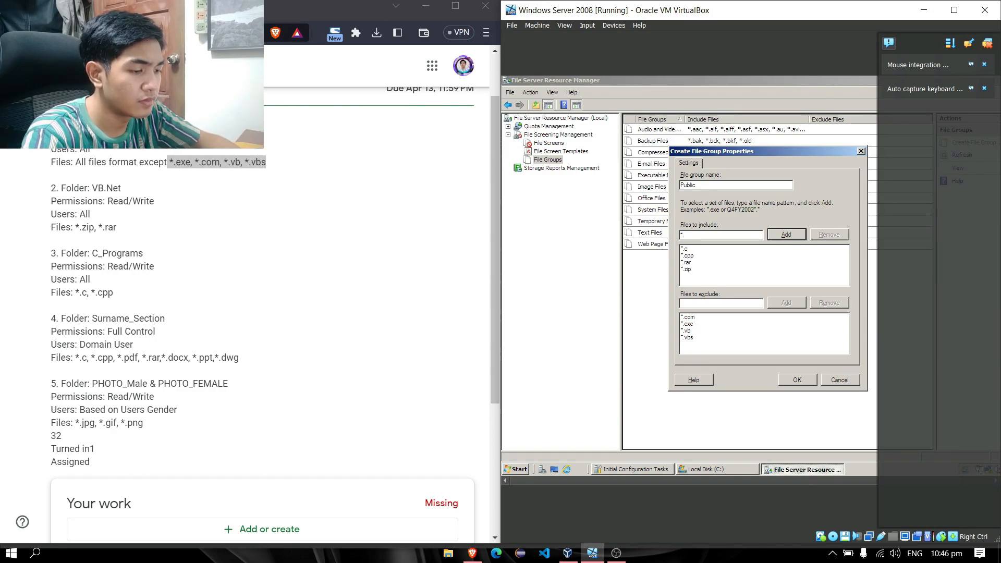
type(".pdf")
key("Return")
type("*")
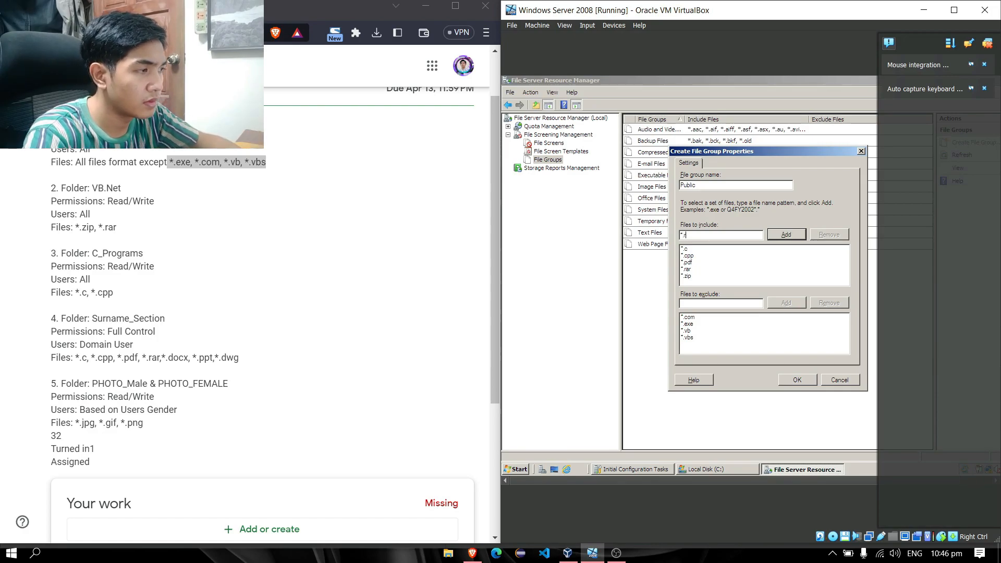
type(".rar")
key("Return")
type("*.docx")
key("Return")
type("*.ppt")
key("Return")
type("*")
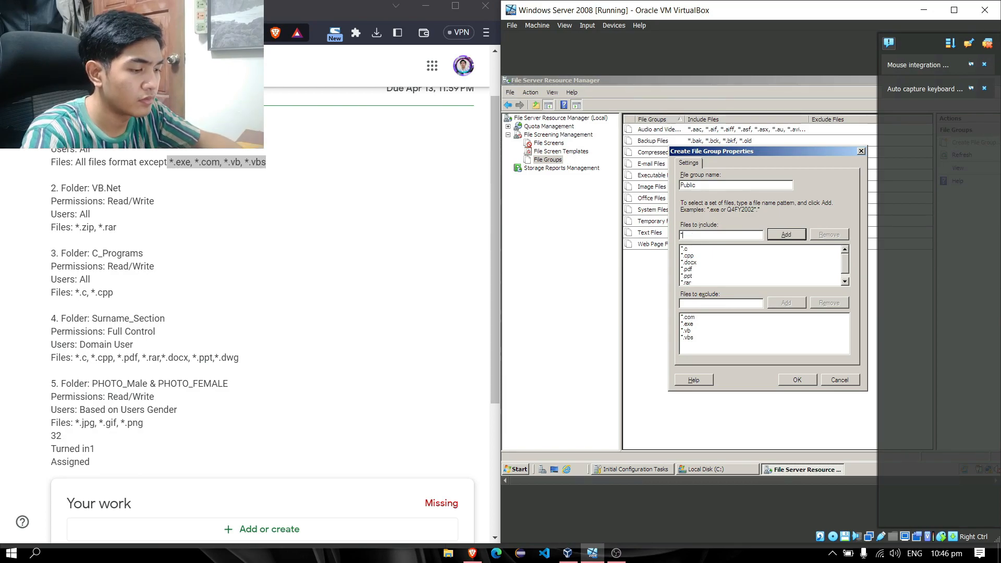
type(".dwg")
key("Return")
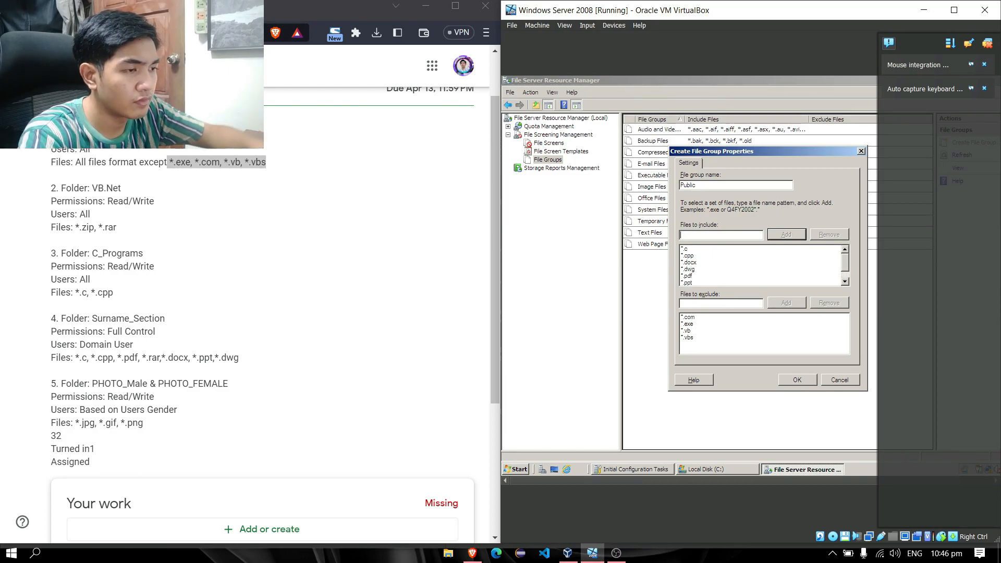
- Add *.jpg, *.gif and *.png to the Public file group's files to include and save the group
type("*")
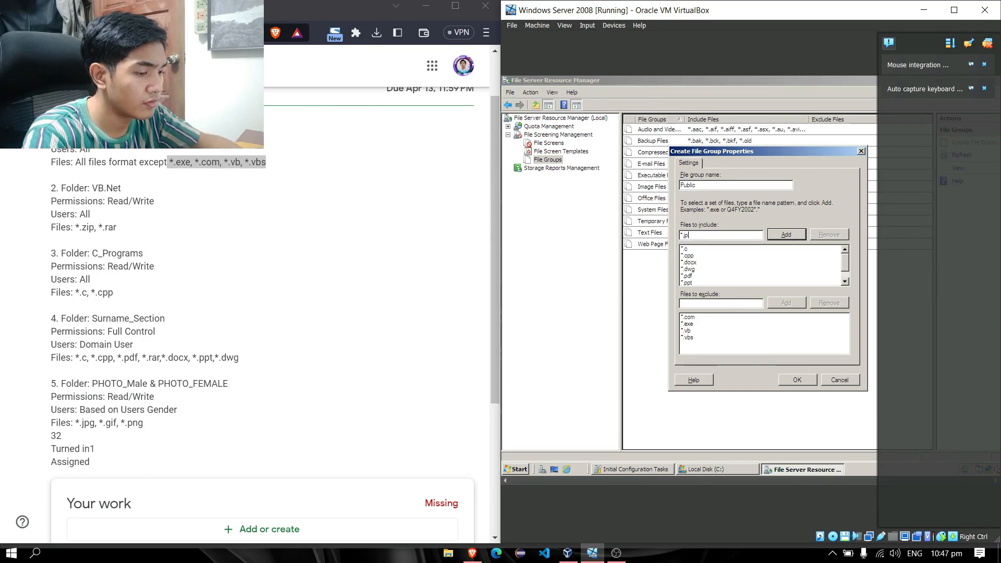
type(".jpg")
key("Return")
type("*")
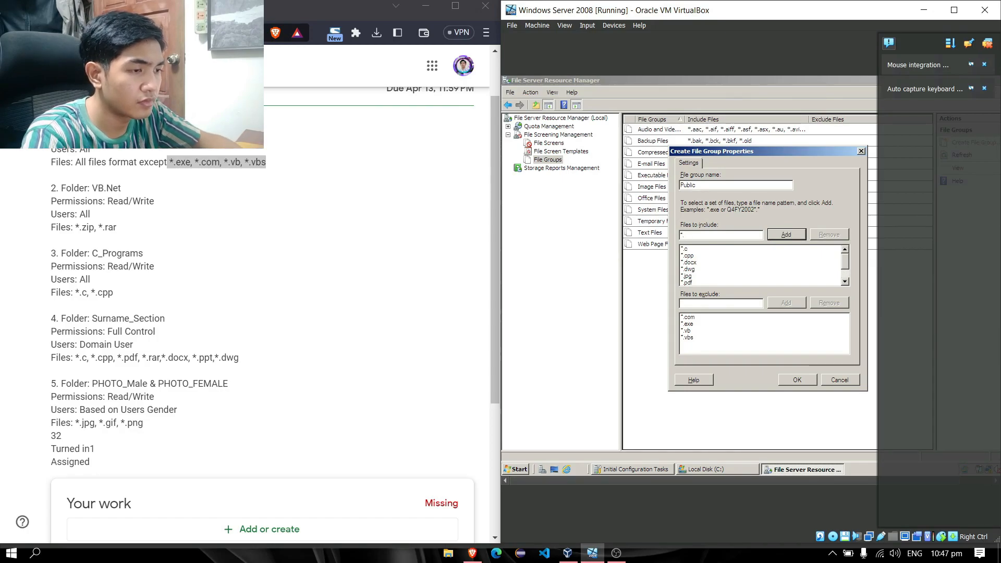
type(".gif")
key("Return")
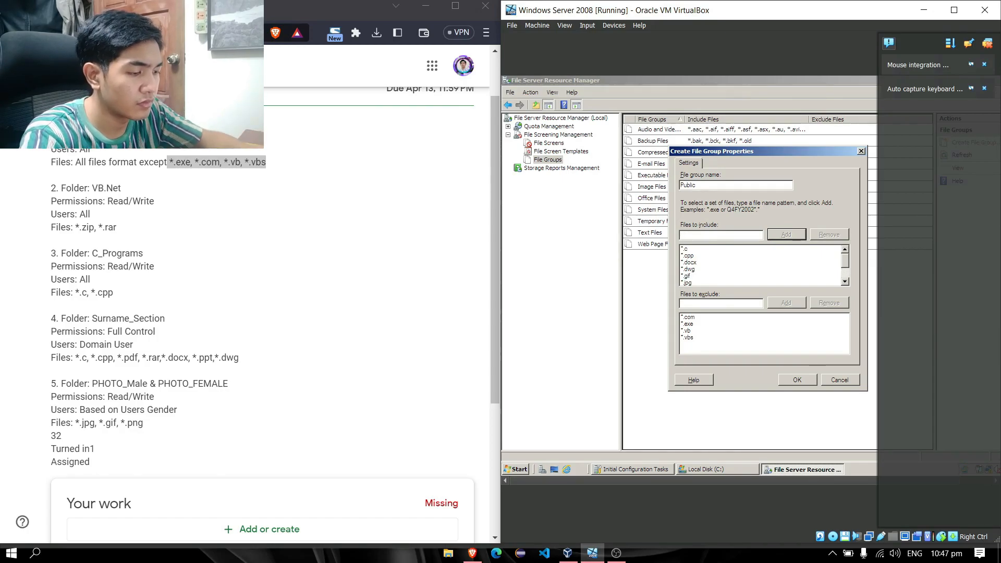
type("*.png")
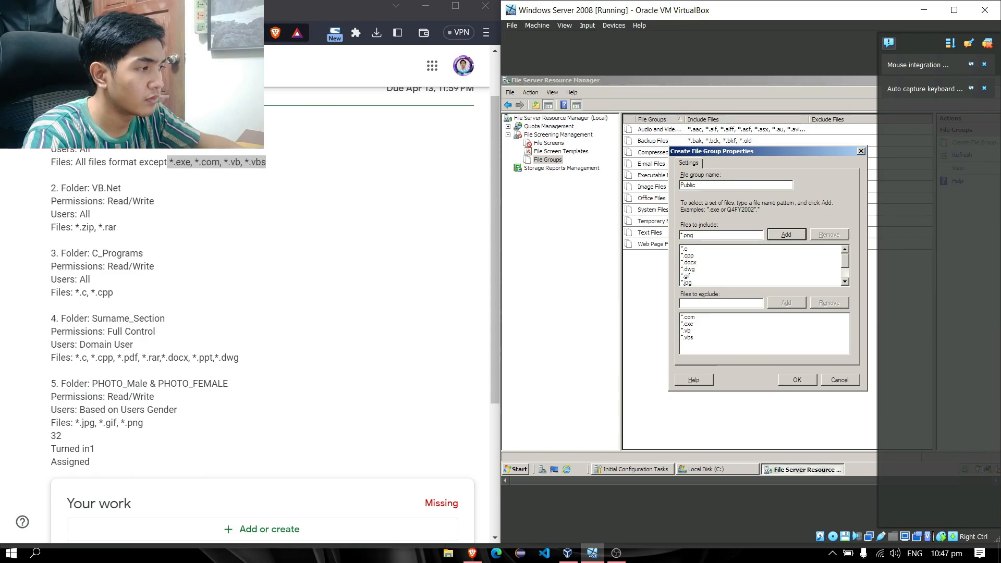
key("Return")
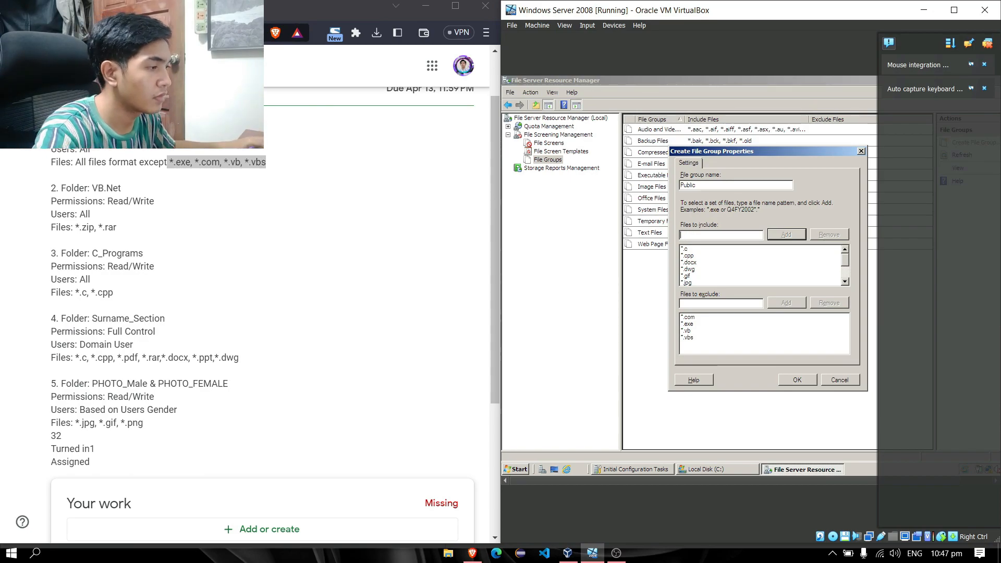
left_click(798, 380)
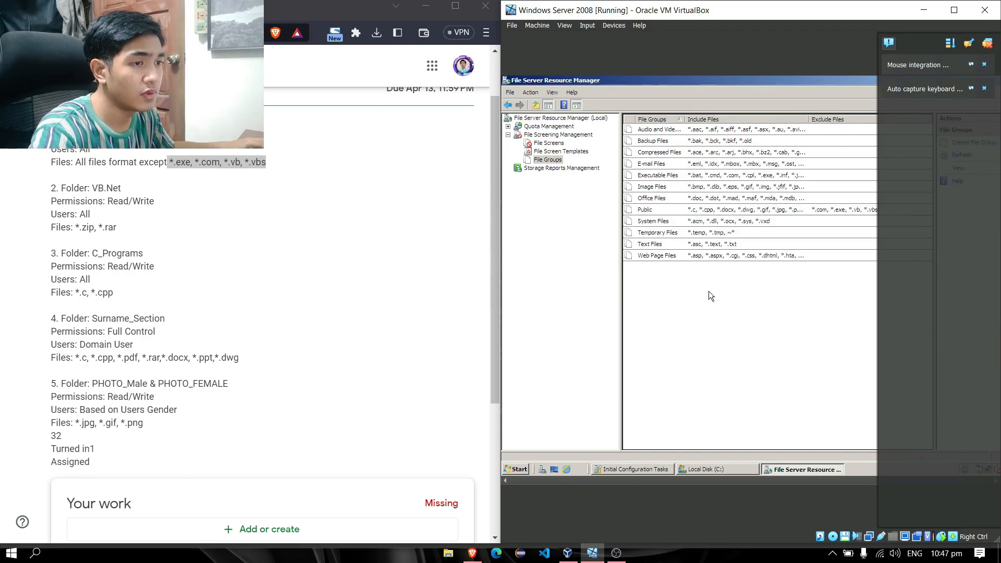
- Create a file group named VB.Net that includes *.zip and *.rar files
right_click(668, 282)
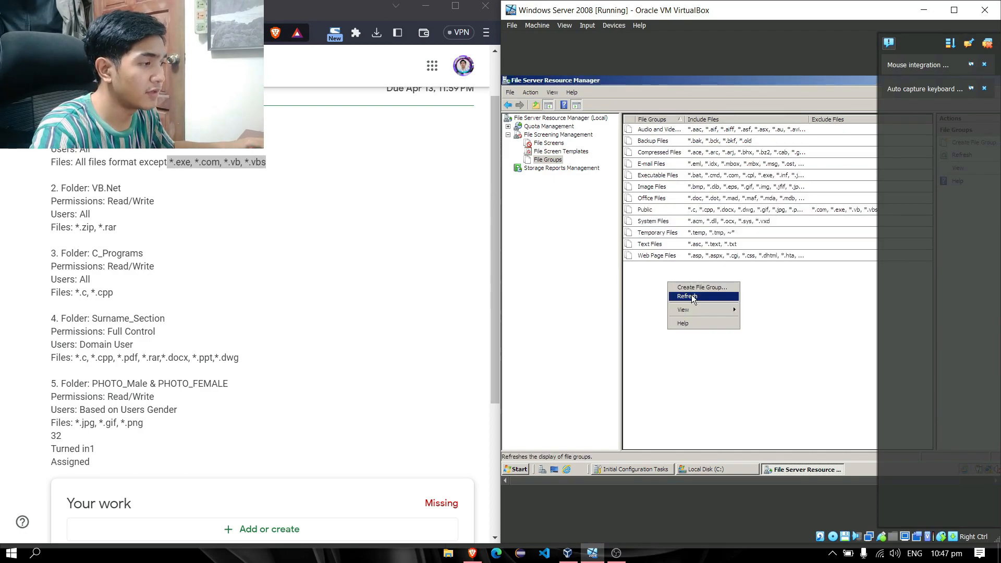
left_click(694, 288)
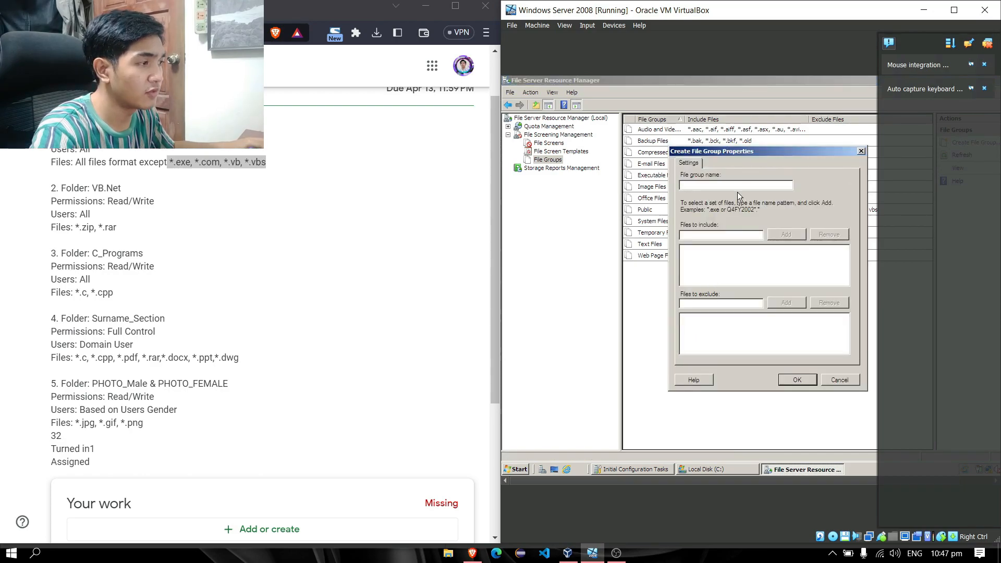
type("VB.Net")
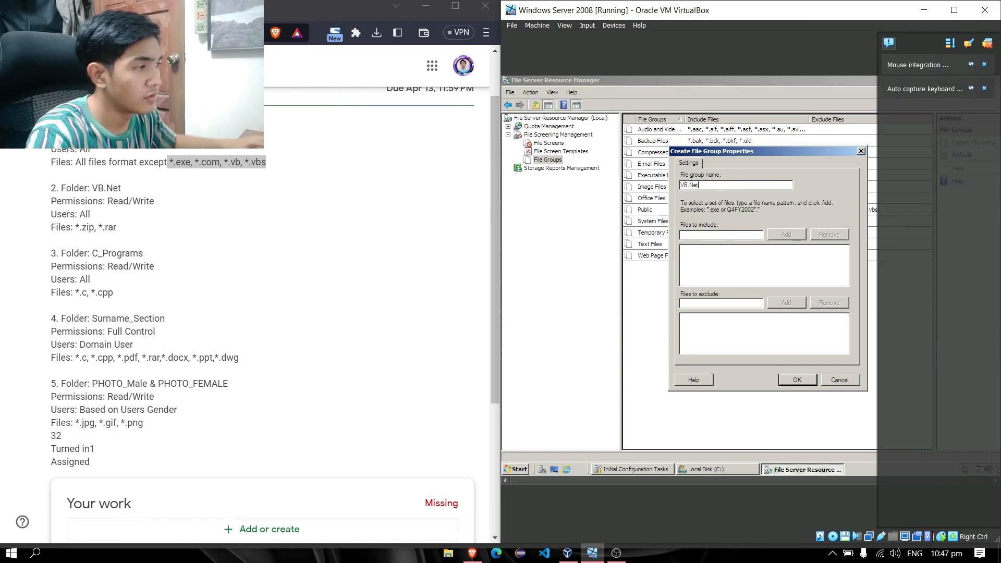
left_click(749, 232)
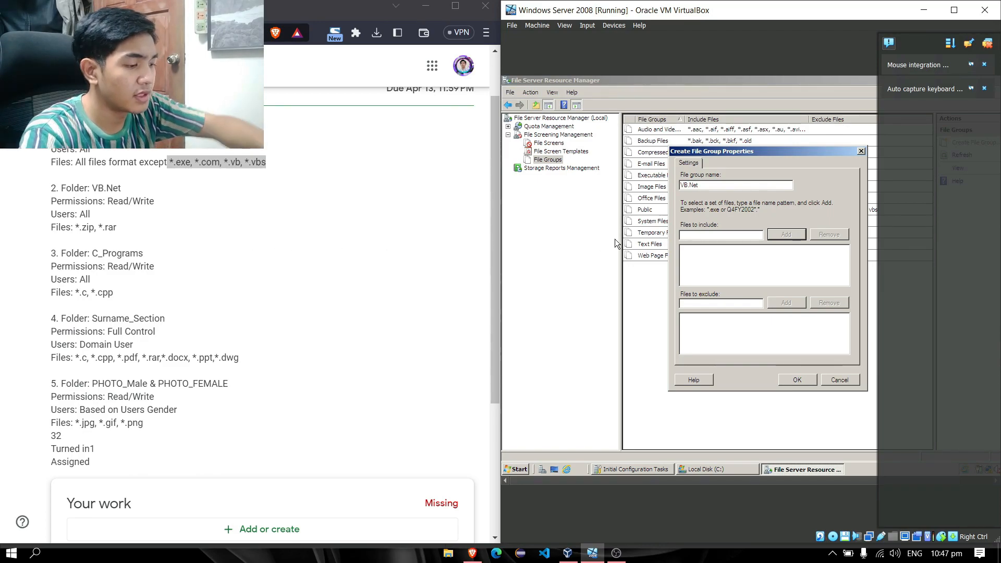
type("*.zi")
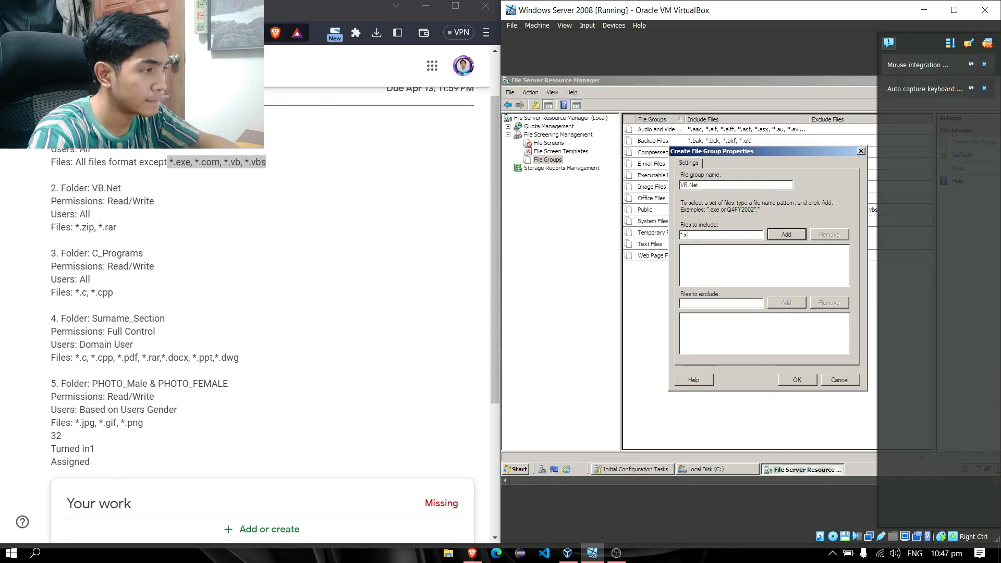
type("p")
key("Return")
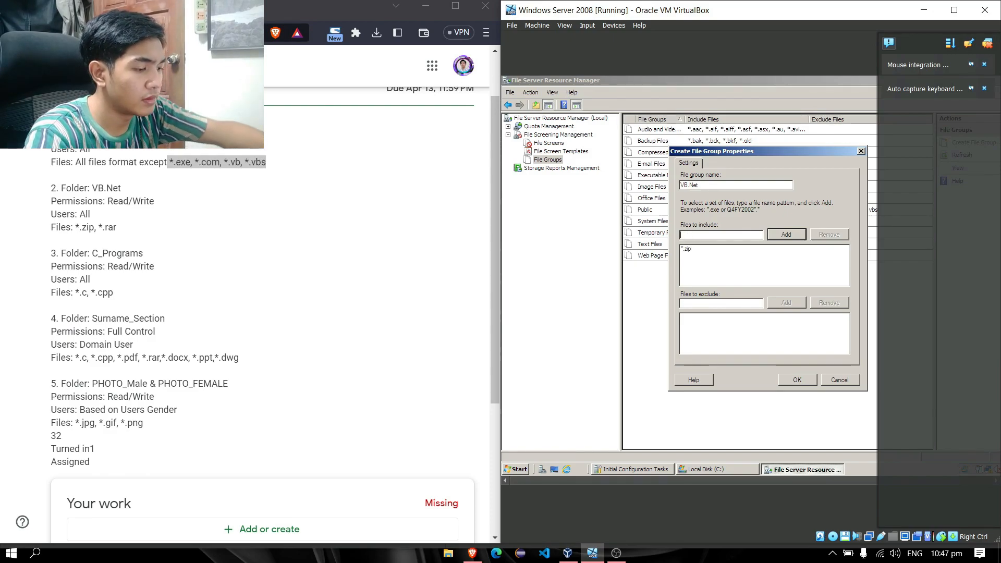
type("*")
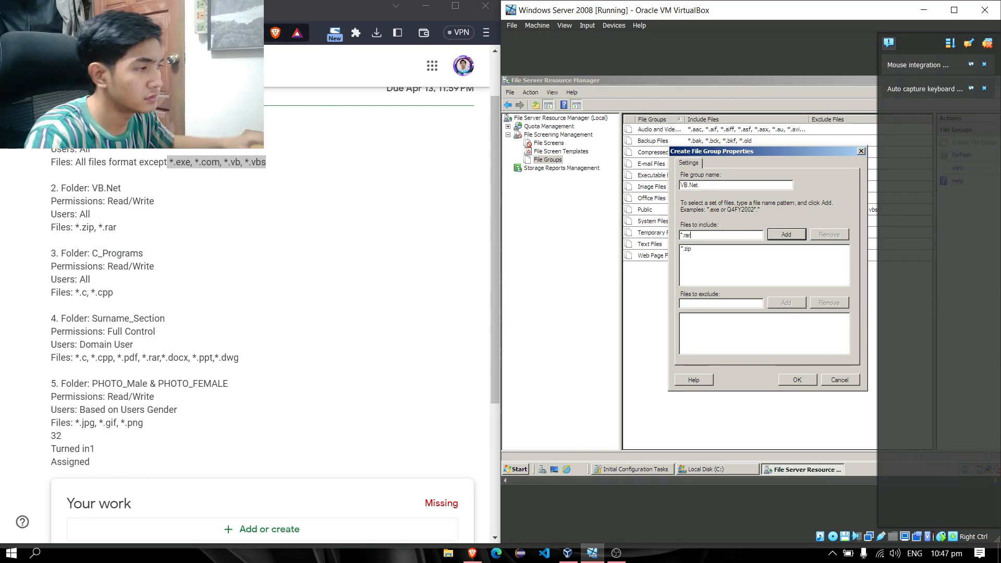
key("Return")
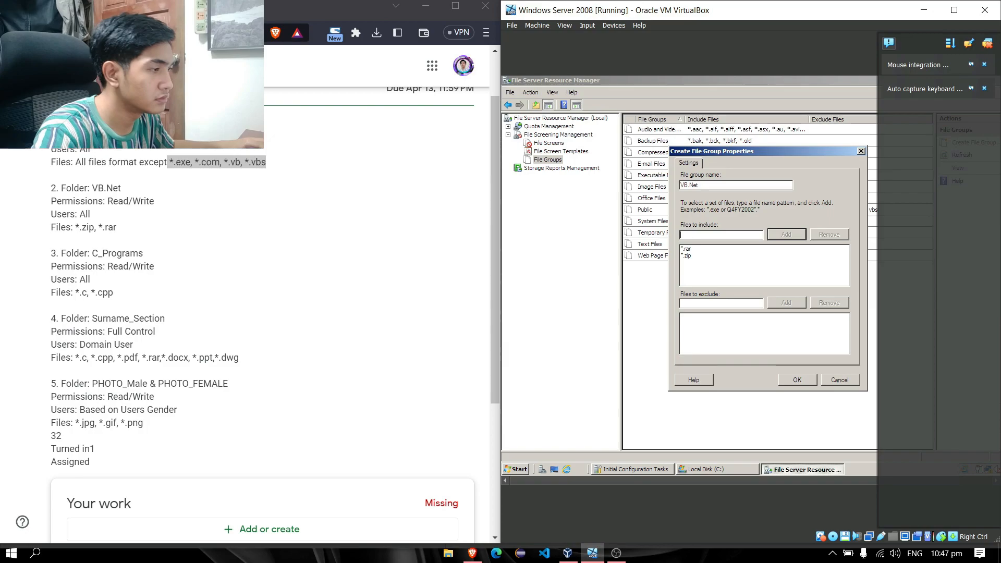
left_click(798, 380)
- Create a file group named C_Programs that includes *.c and *.cpp files
right_click(678, 305)
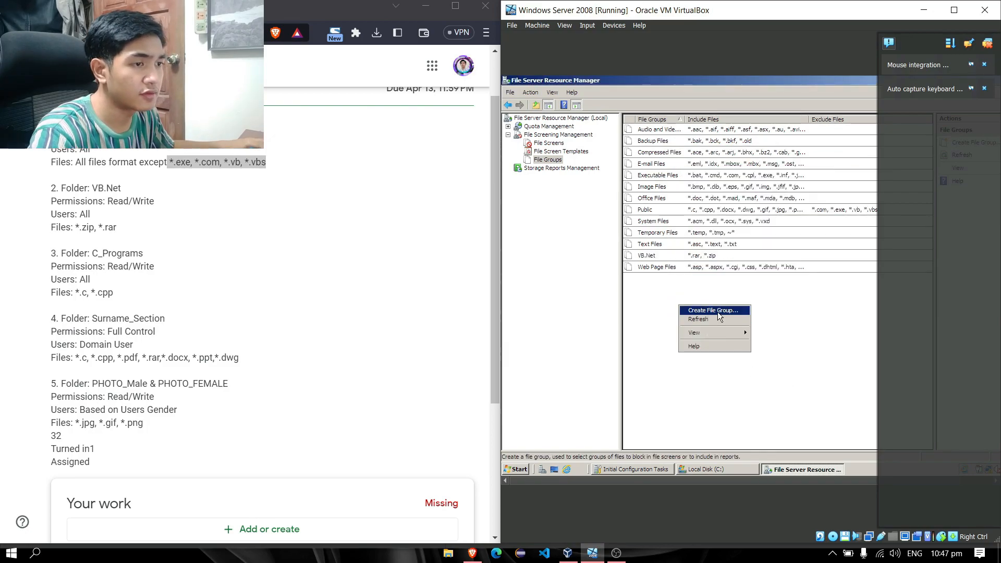
left_click(717, 311)
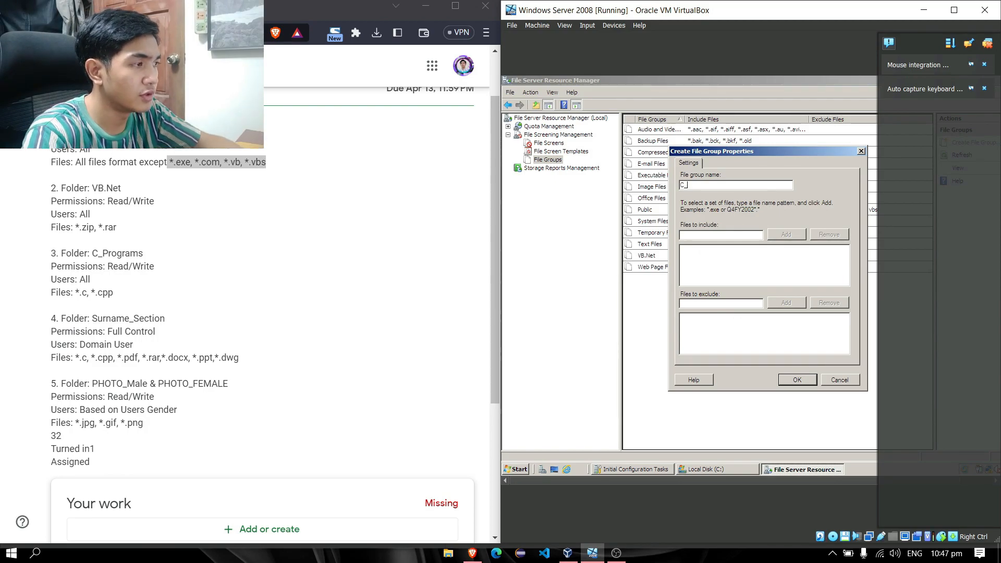
type("C_Programs")
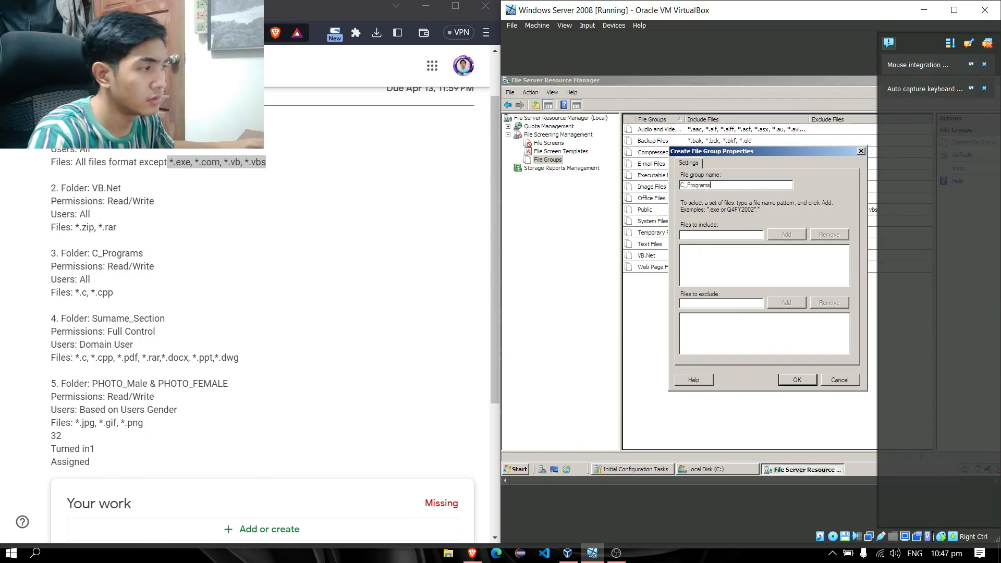
left_click(728, 235)
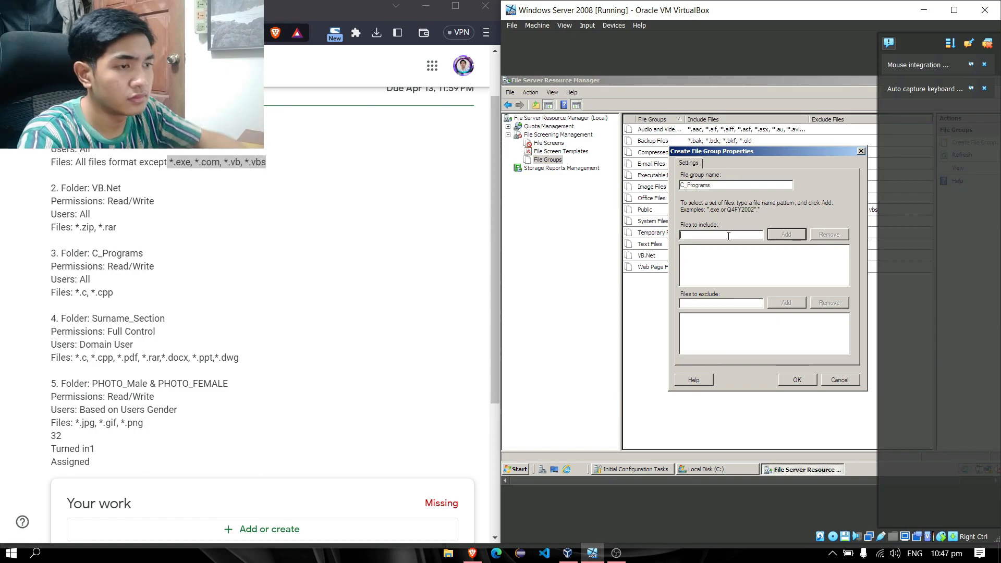
type("*.c")
key("Return")
type("*.cpp")
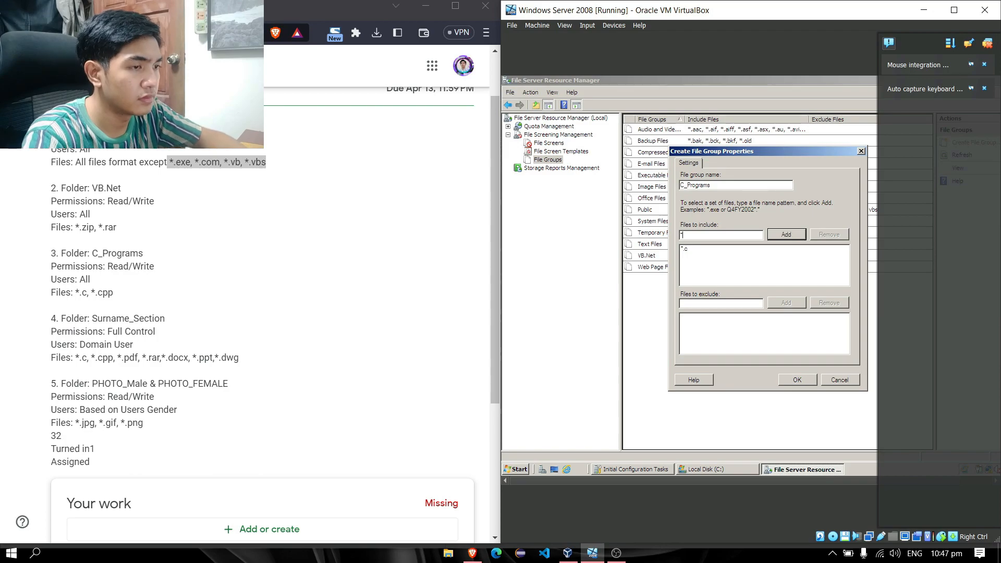
key("Return")
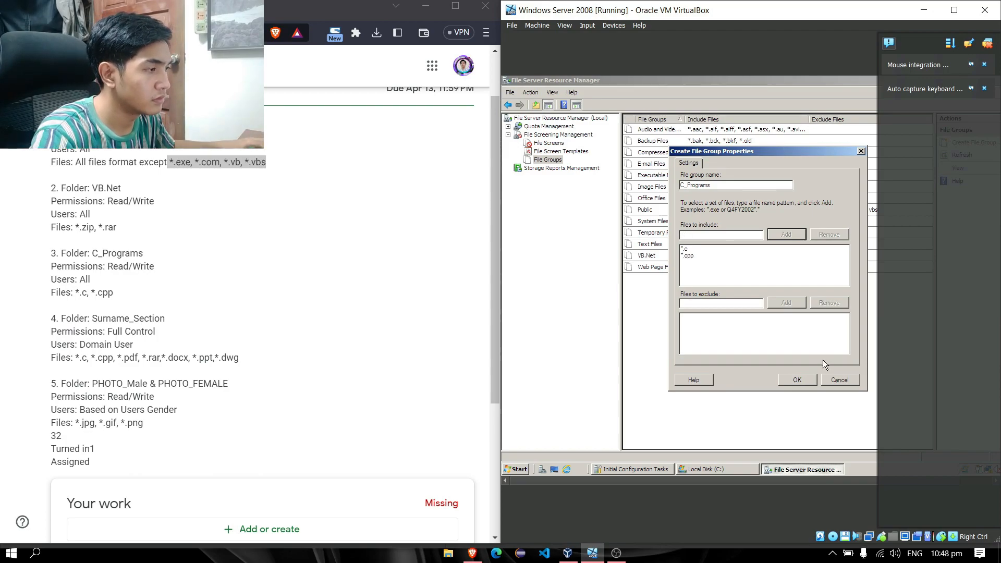
left_click(798, 380)
- Start a new file group named with the student's surname, an underscore and the section BSITNS2A
right_click(662, 310)
left_click(699, 317)
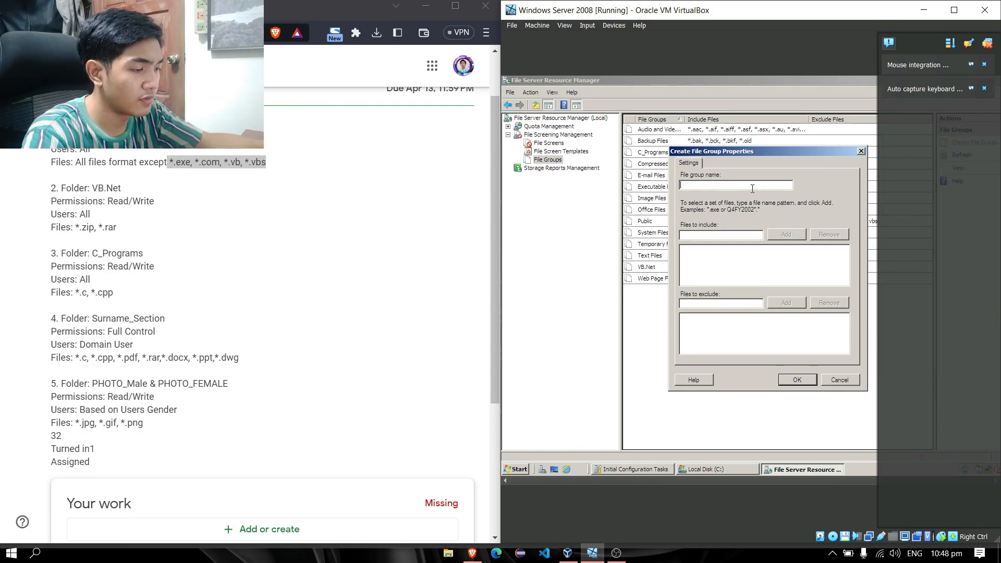
type("lova")
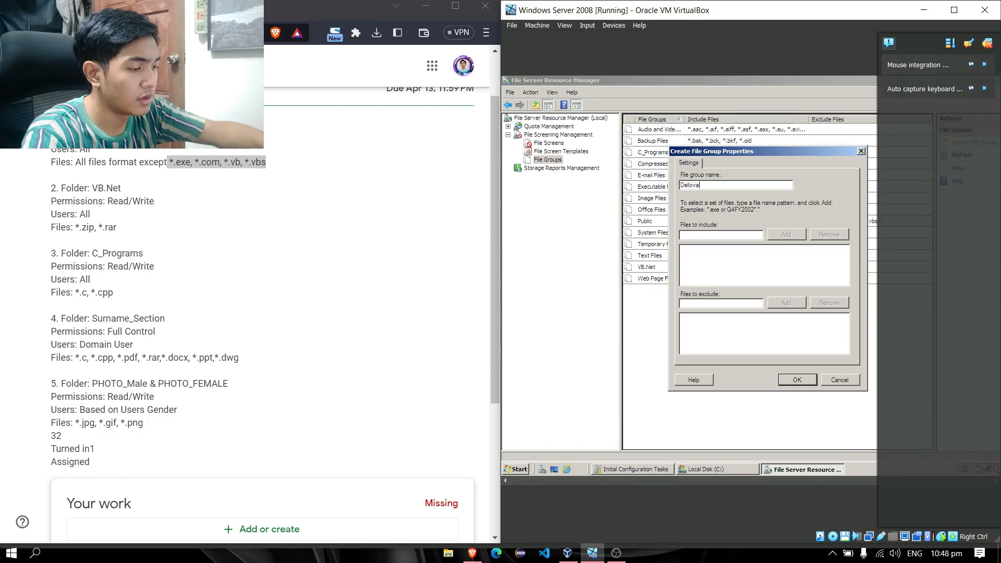
type("_")
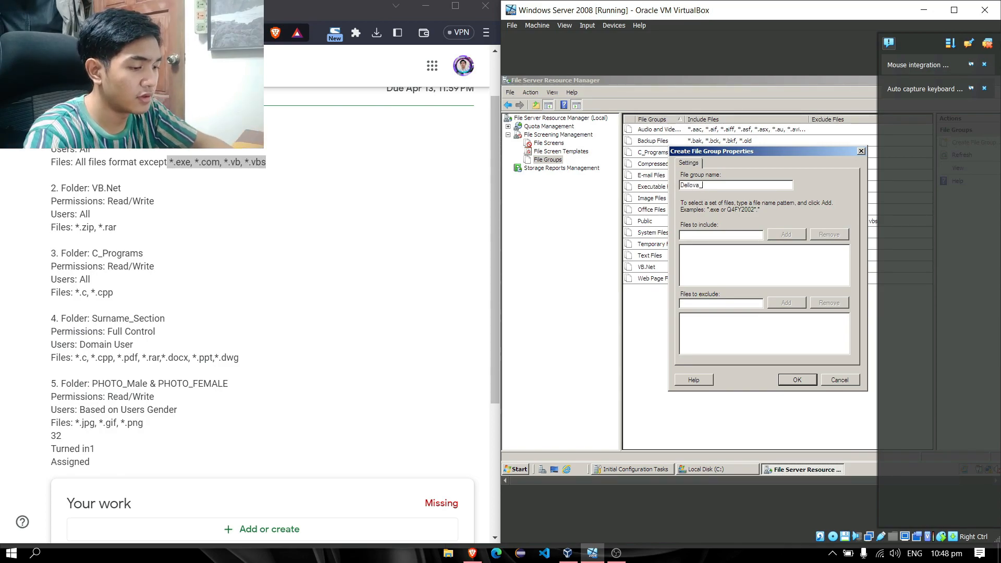
type("Bs")
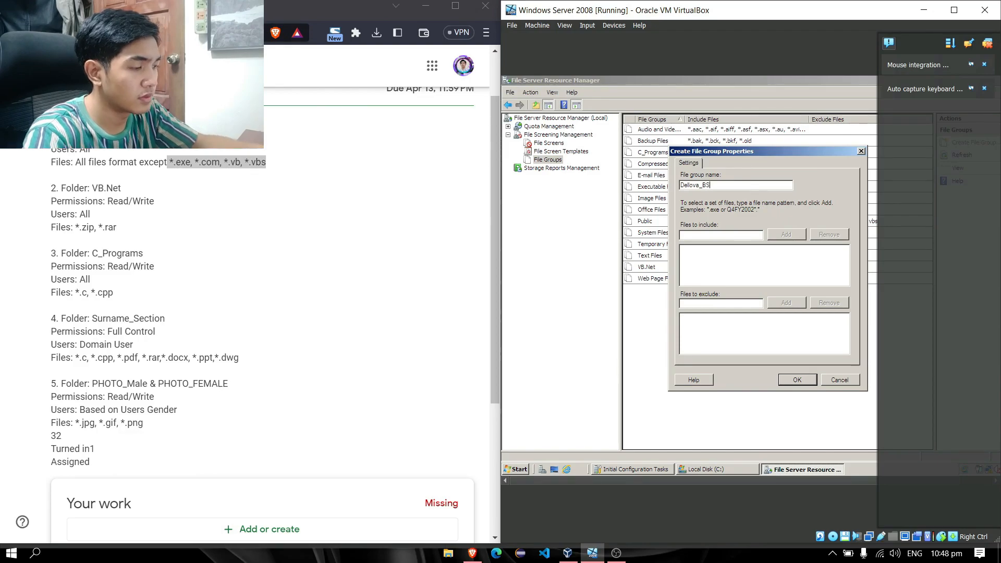
type("ITNS2A")
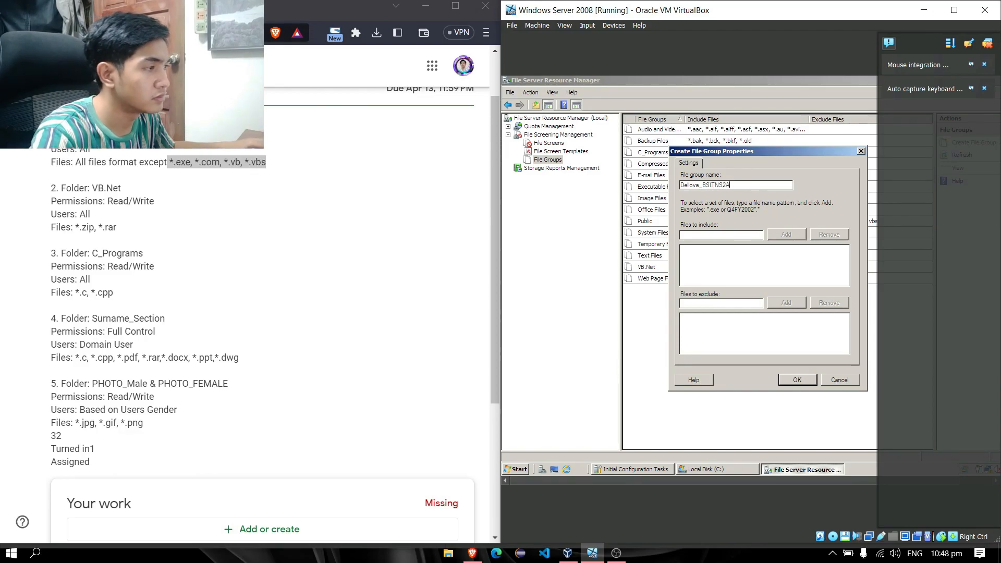
- Add *.c, *.cpp and *.pdf to the surname-and-section file group's files to include
left_click(746, 236)
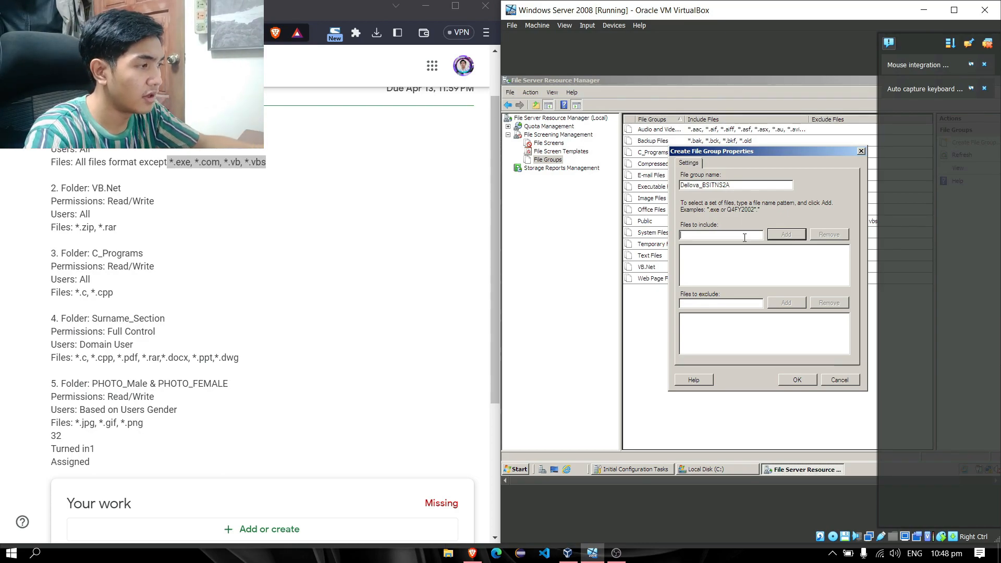
type("*")
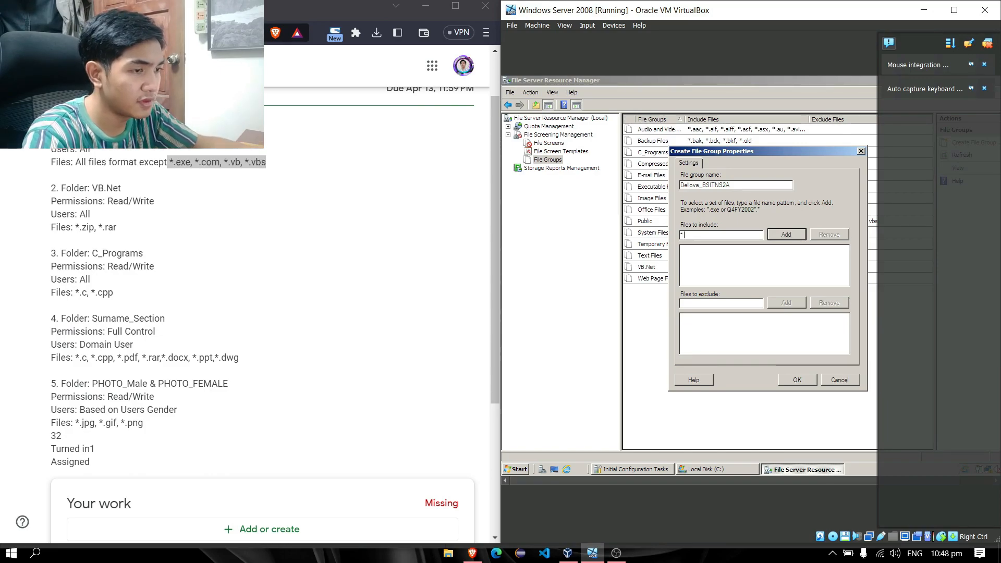
type(".c")
key("Return")
type("*")
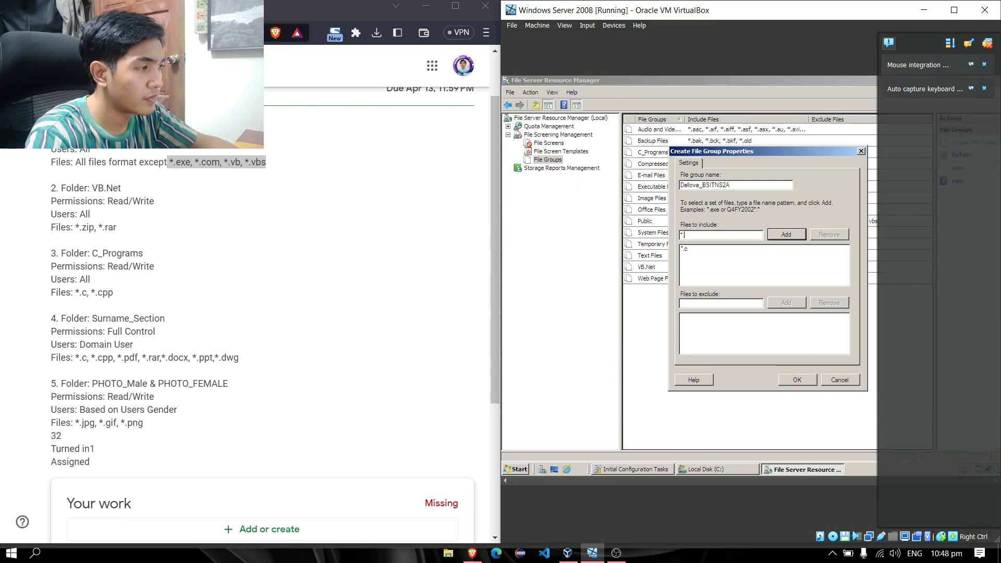
type(".cpp")
key("Return")
type("*")
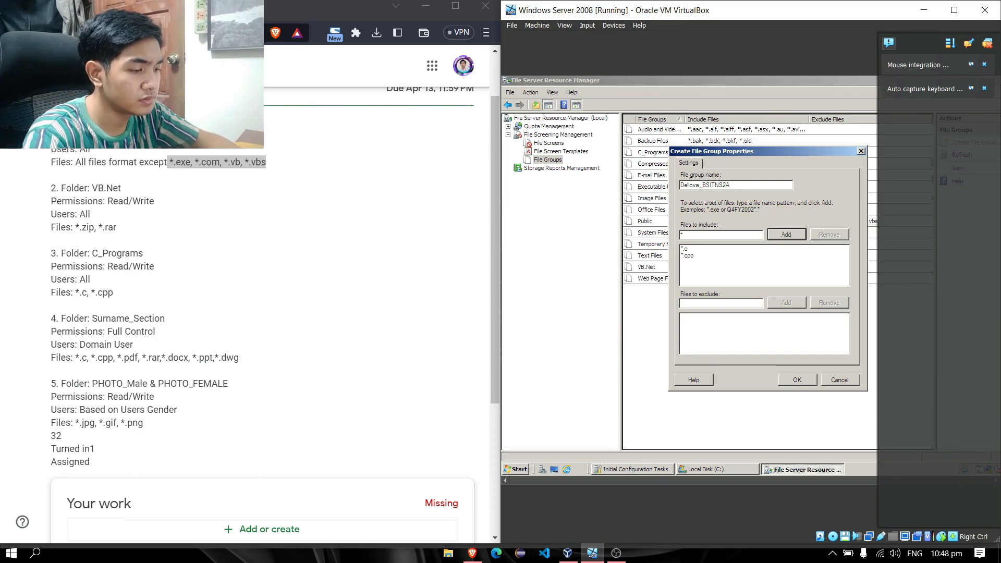
type(".pfd")
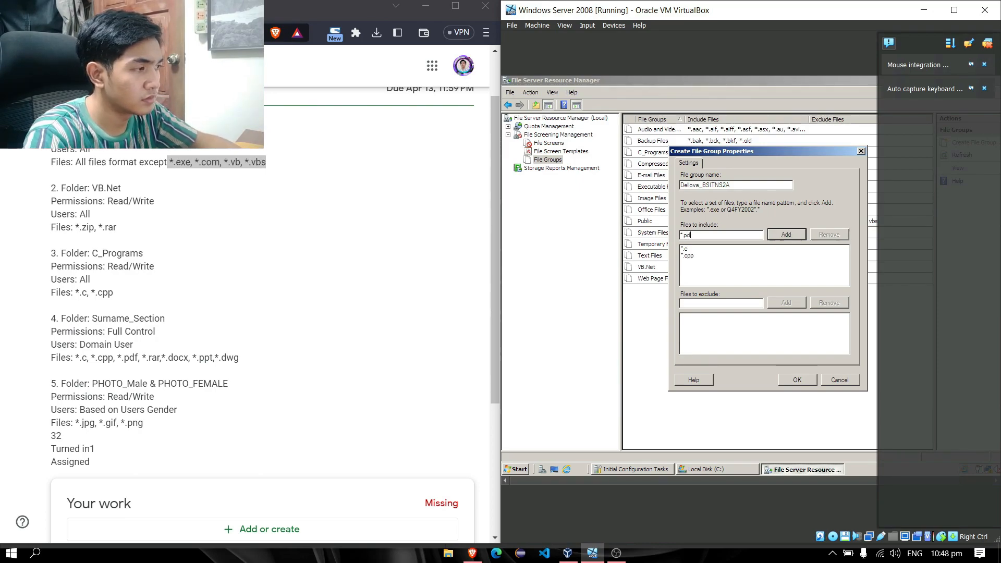
key("Return")
- Add *.rar, *.docx, *.ppt and *.dwg to the surname-and-section group's files to include and save the group
type("*")
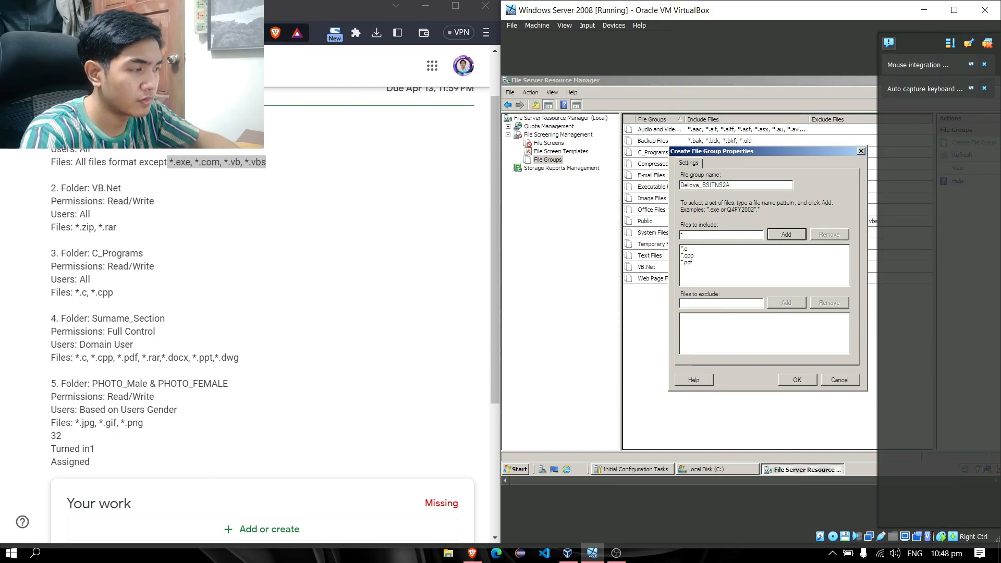
type(".rar")
key("Return")
type("*.docx")
key("Return")
type("*.ppt")
key("Return")
type("*")
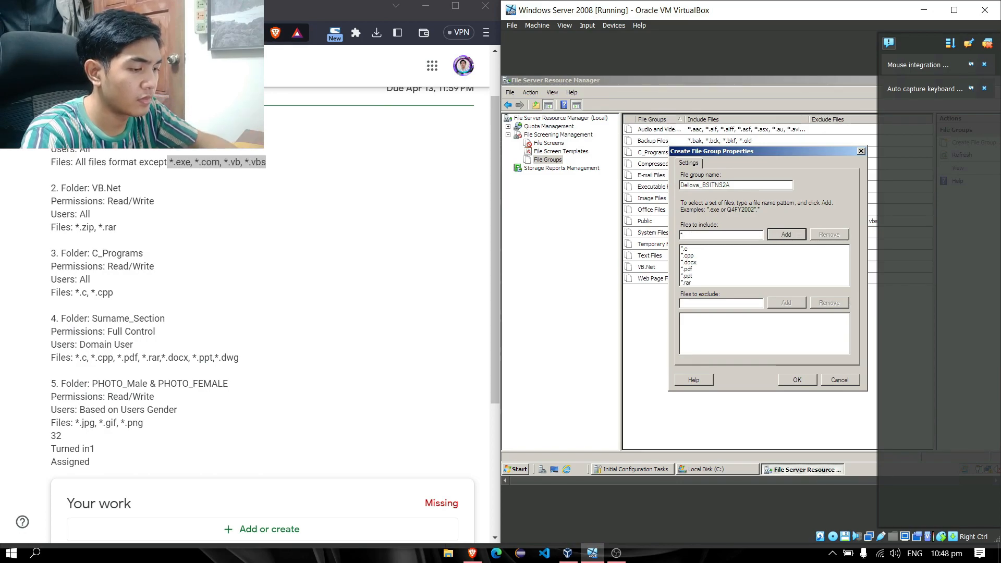
type(".dwg")
key("Return")
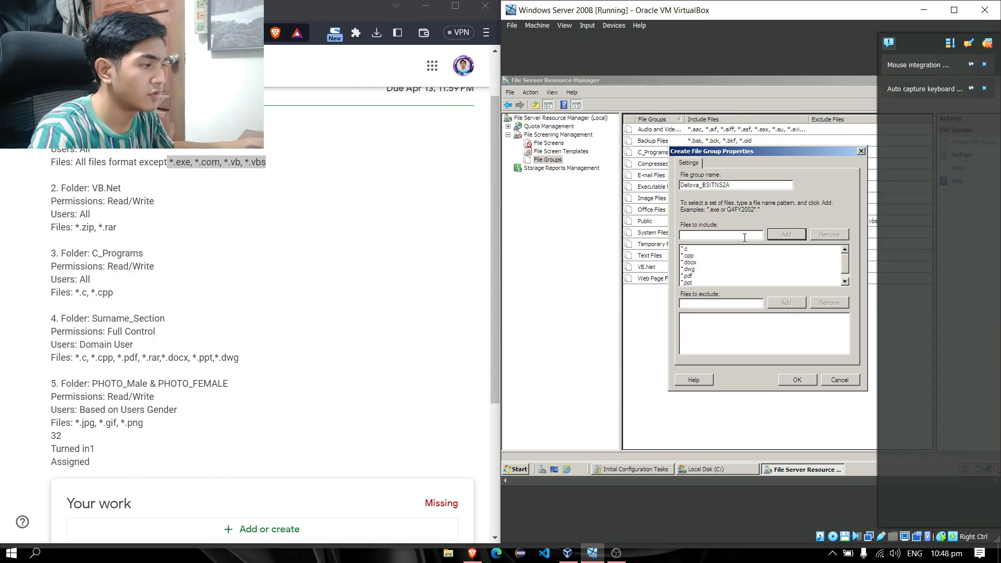
left_click(796, 380)
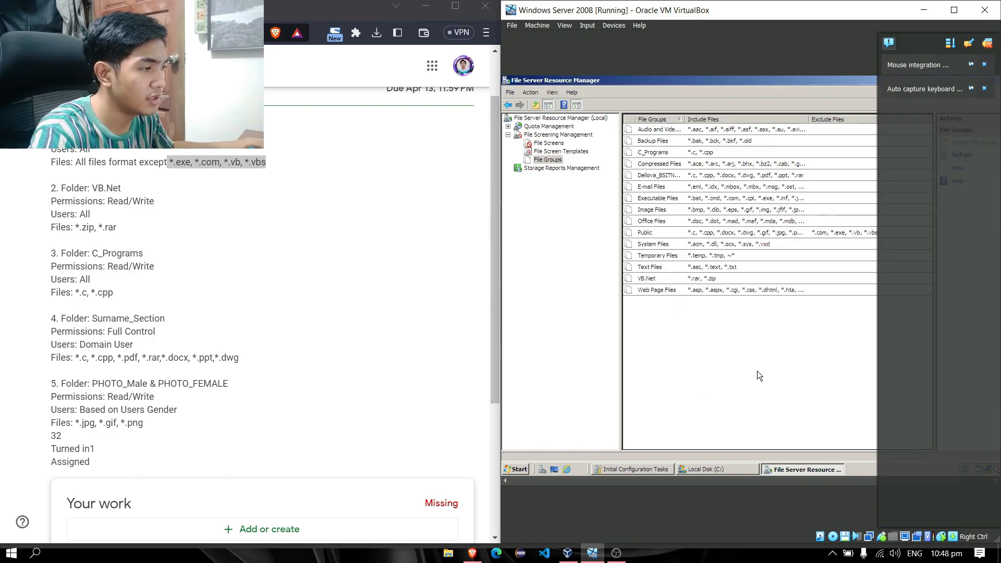
- Start a new file group named PHOTO_MALE
right_click(674, 332)
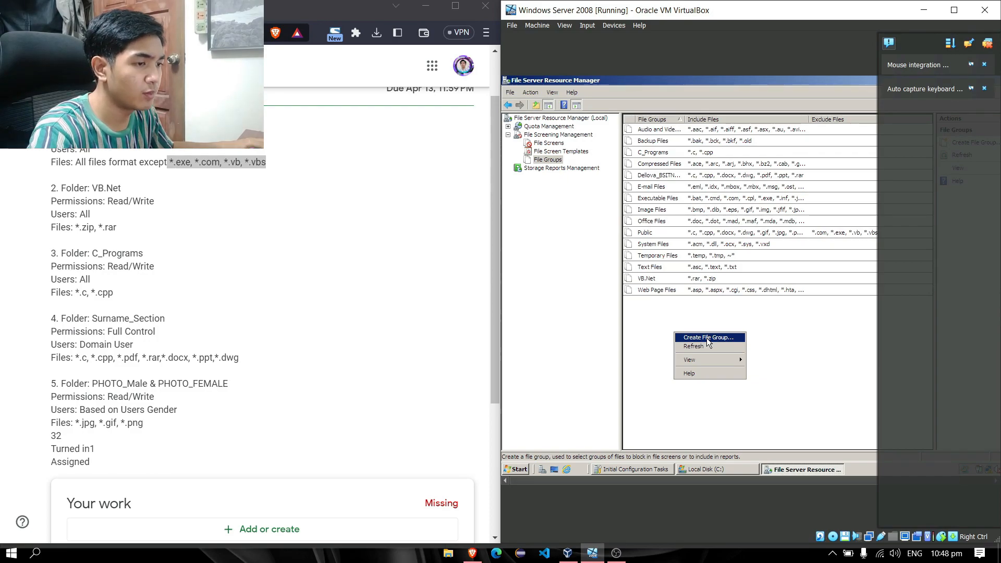
left_click(706, 338)
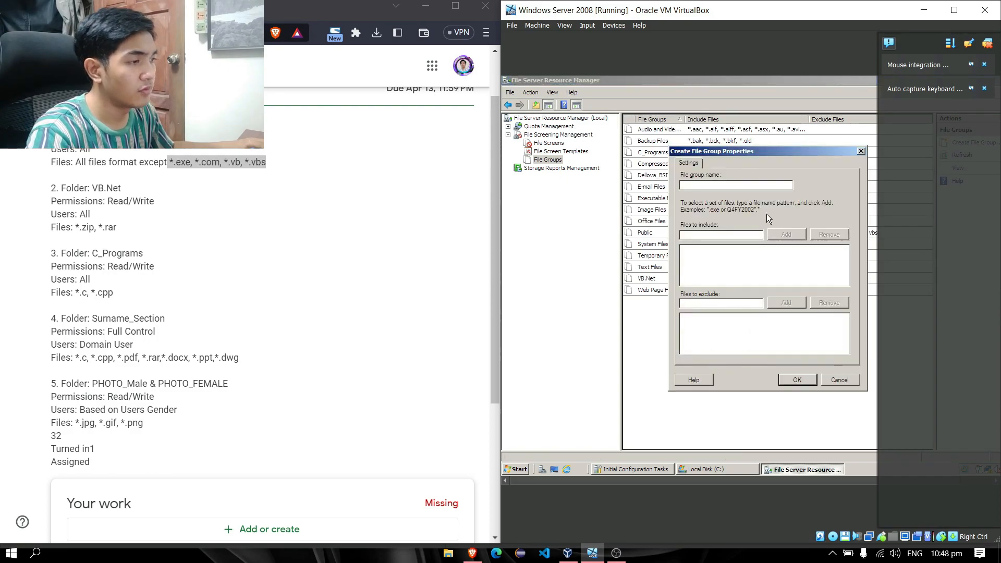
left_click(745, 185)
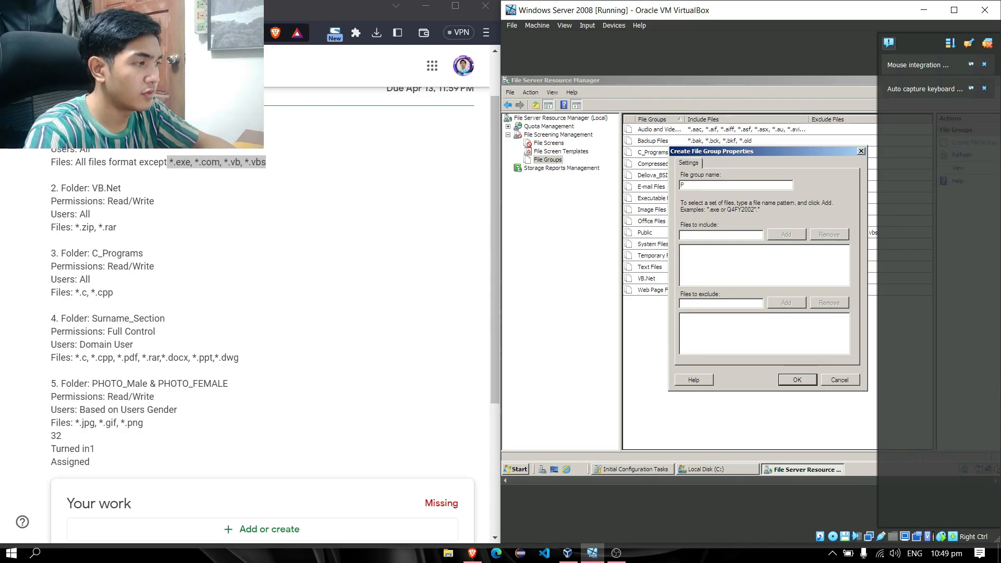
type("PHOTO")
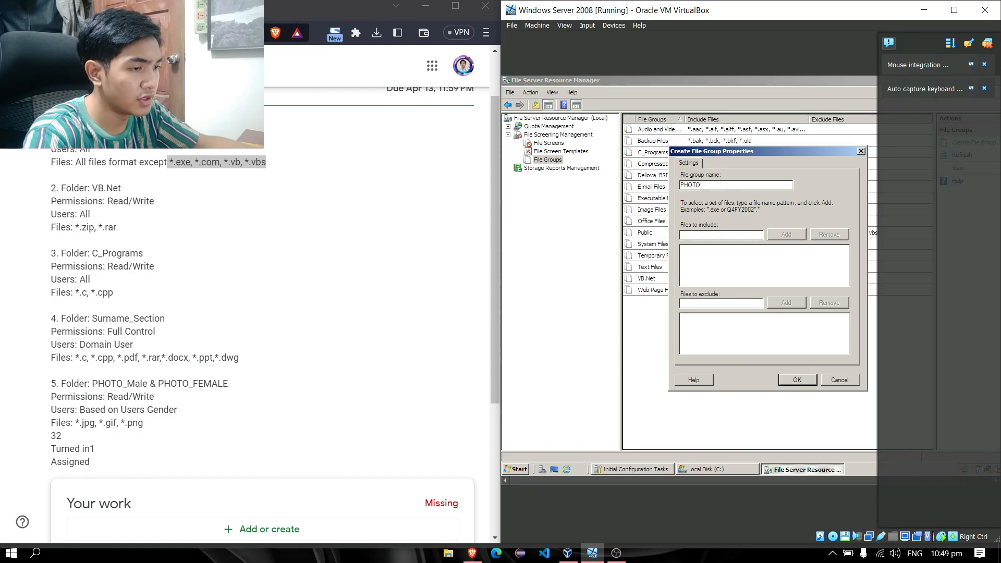
type("_M")
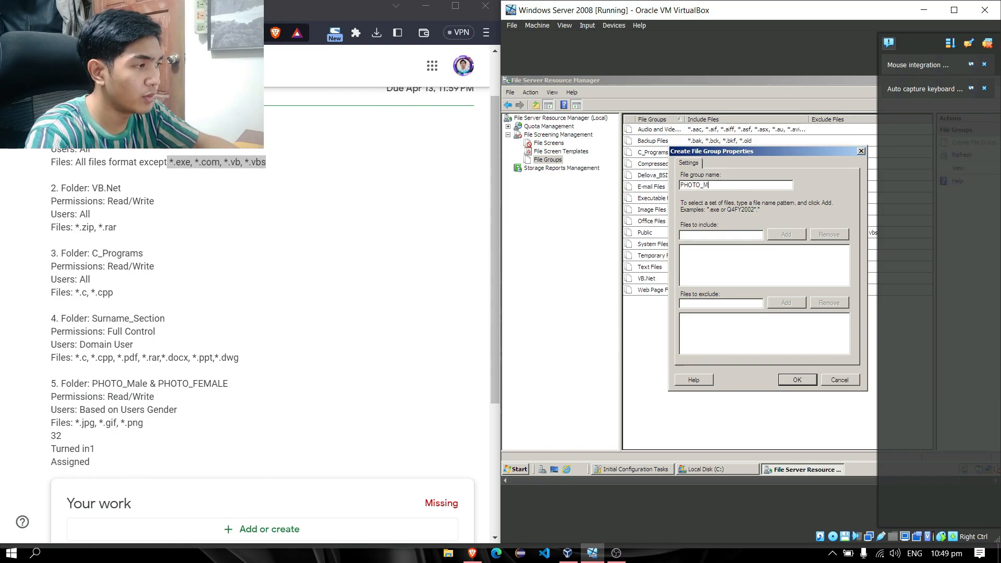
type("ALE")
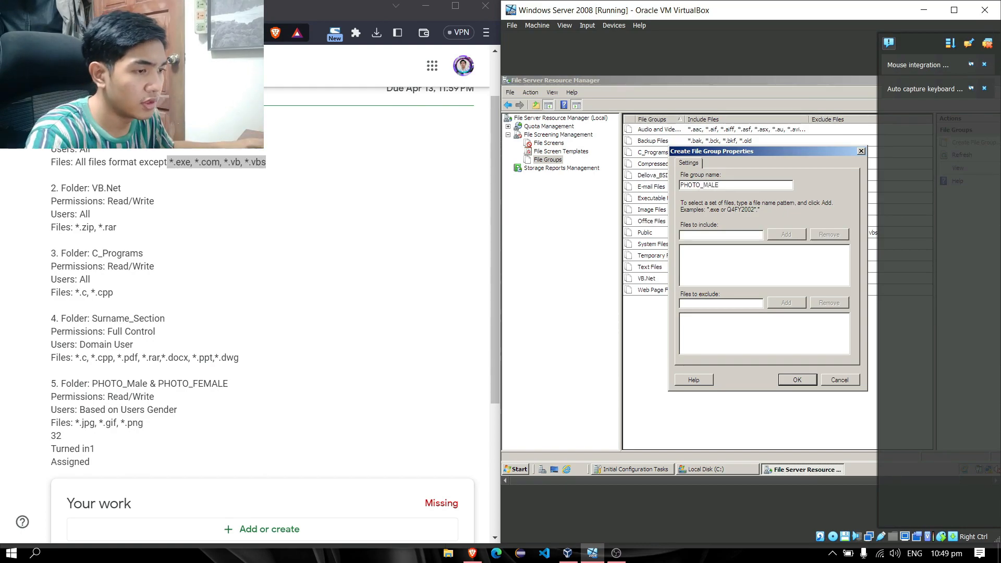
- Add *.jpg, *.gif and *.png to the PHOTO_MALE group's files to include and save the group
left_click(746, 233)
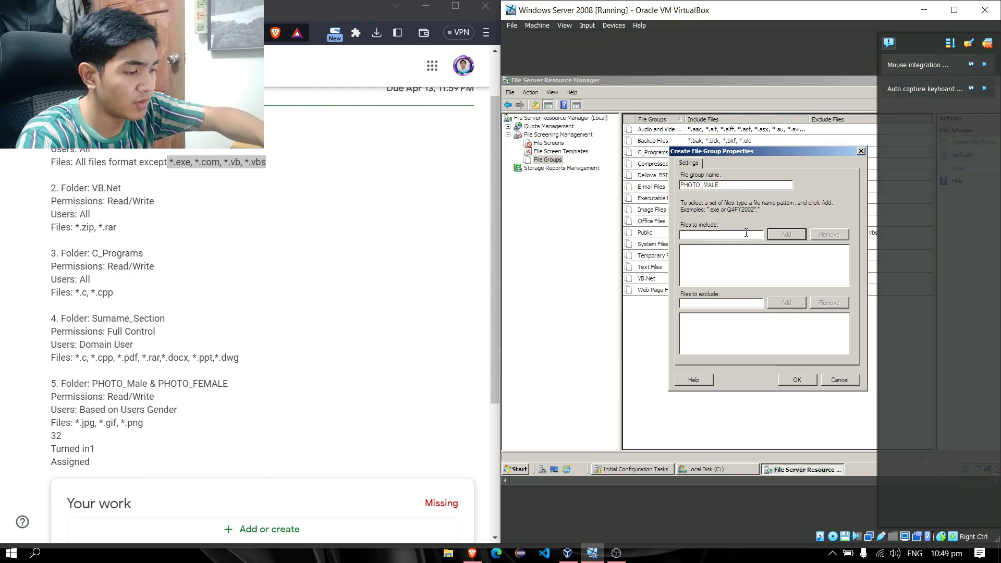
type("*.jpg")
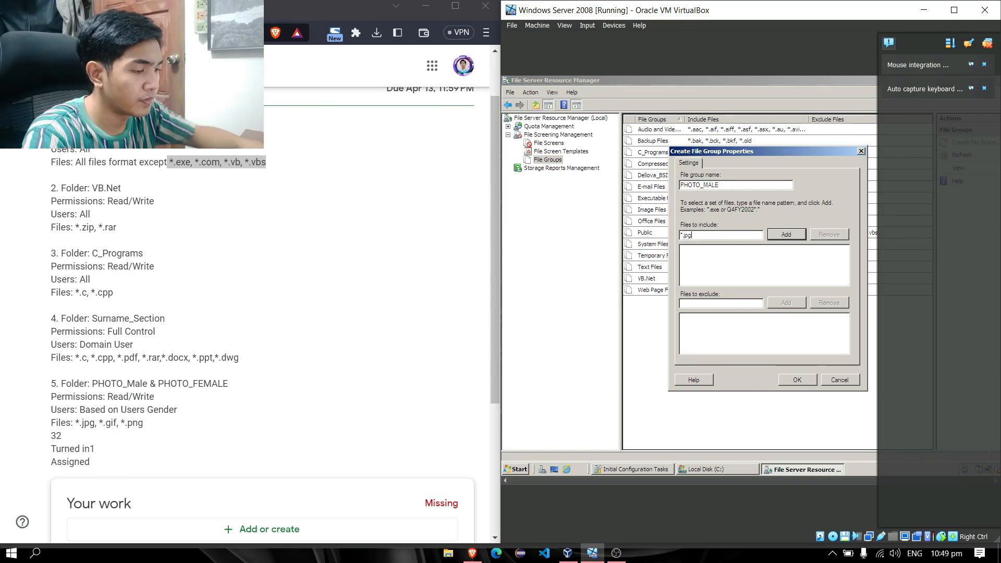
key("Return")
type("*")
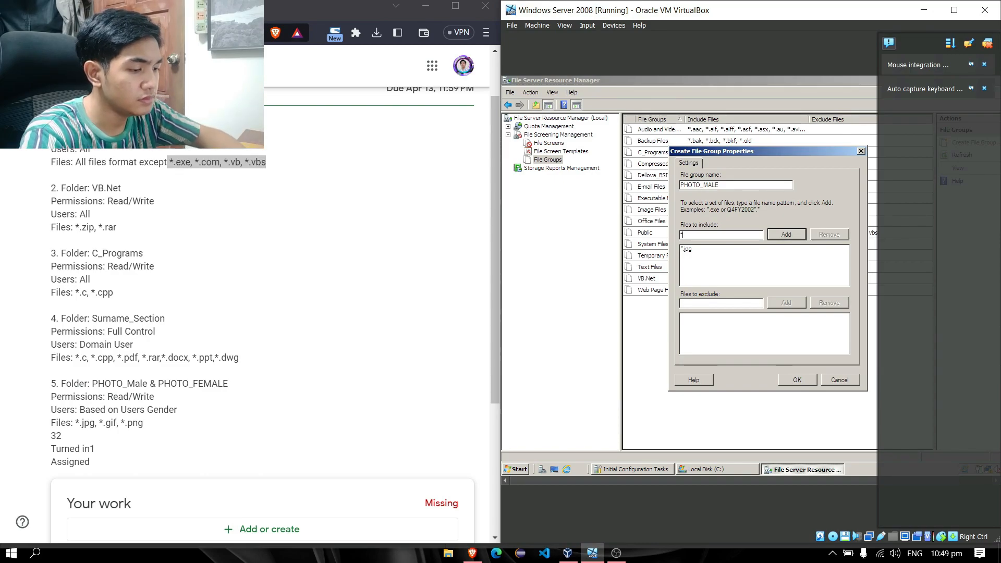
type(".gif")
key("Return")
type("*.png")
key("Return")
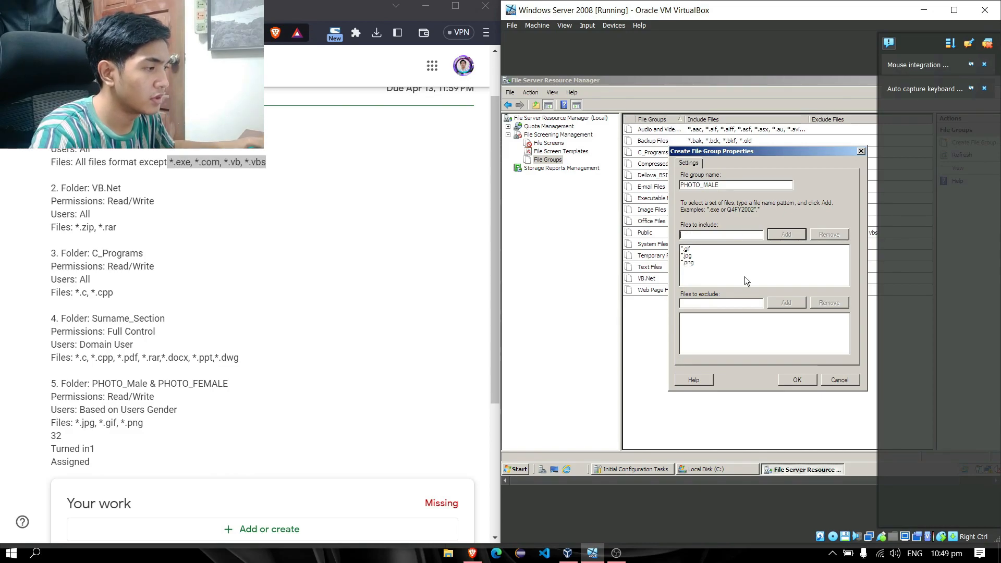
left_click(796, 379)
- Start a new file group named PHOTO_FEMALE
right_click(687, 348)
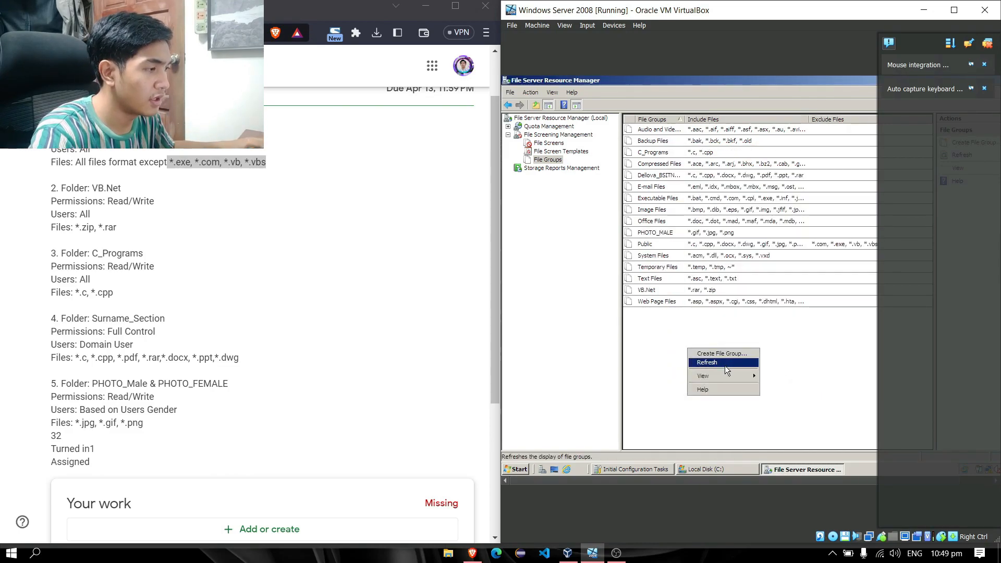
left_click(735, 355)
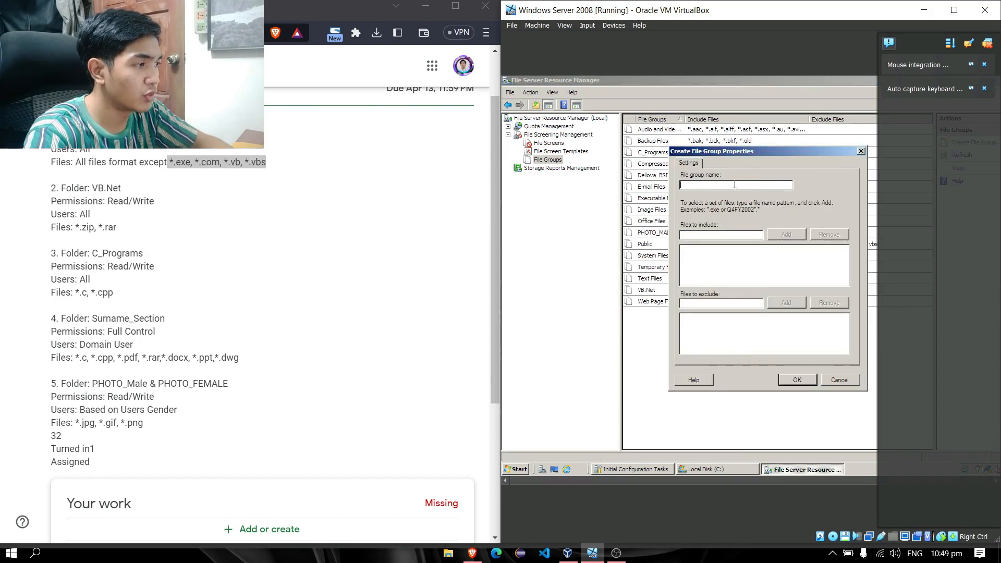
type("PHO")
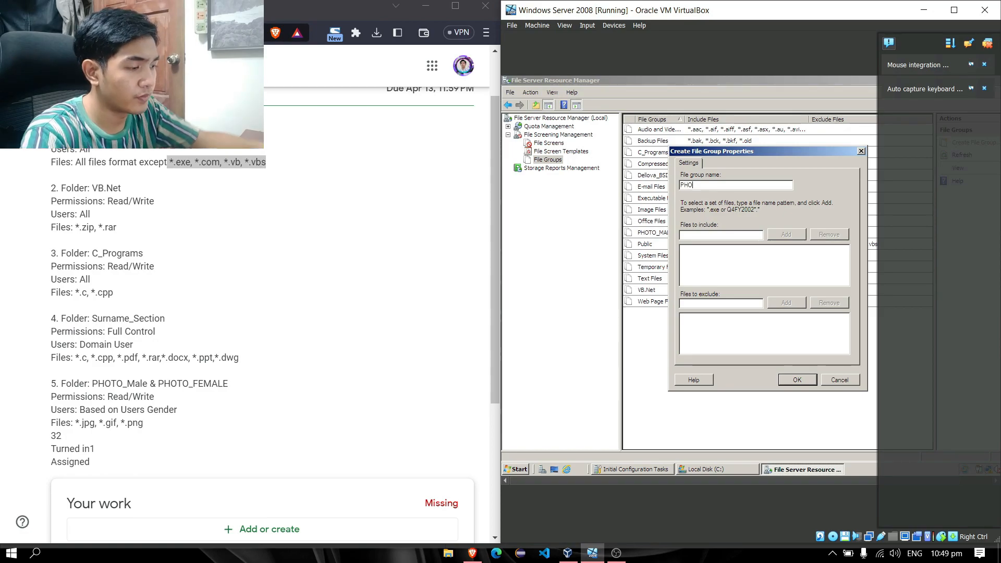
type("TO_FEMALE")
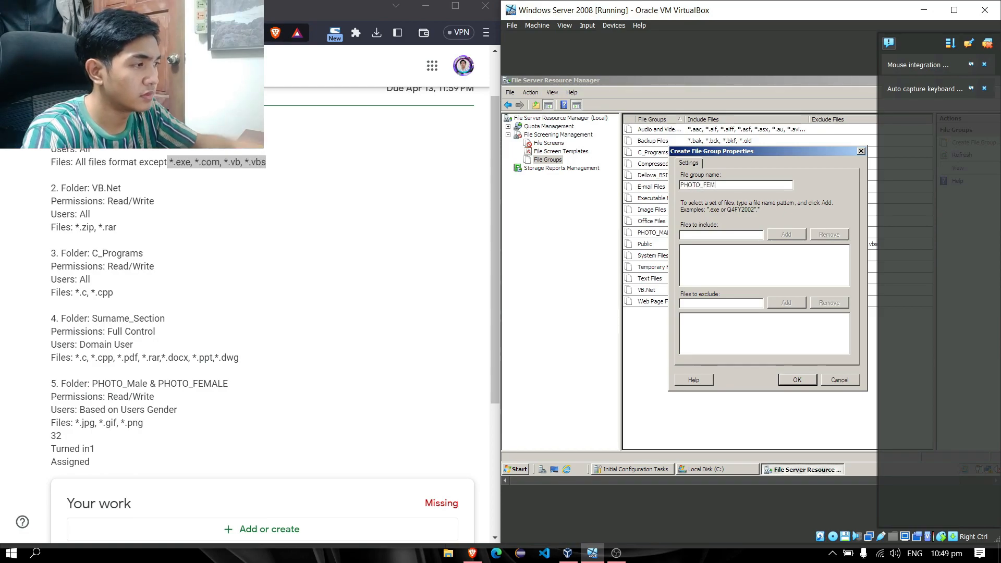
- Add *.jpg, *.gif and *.png to the PHOTO_FEMALE group's files to include and save the group
left_click(753, 236)
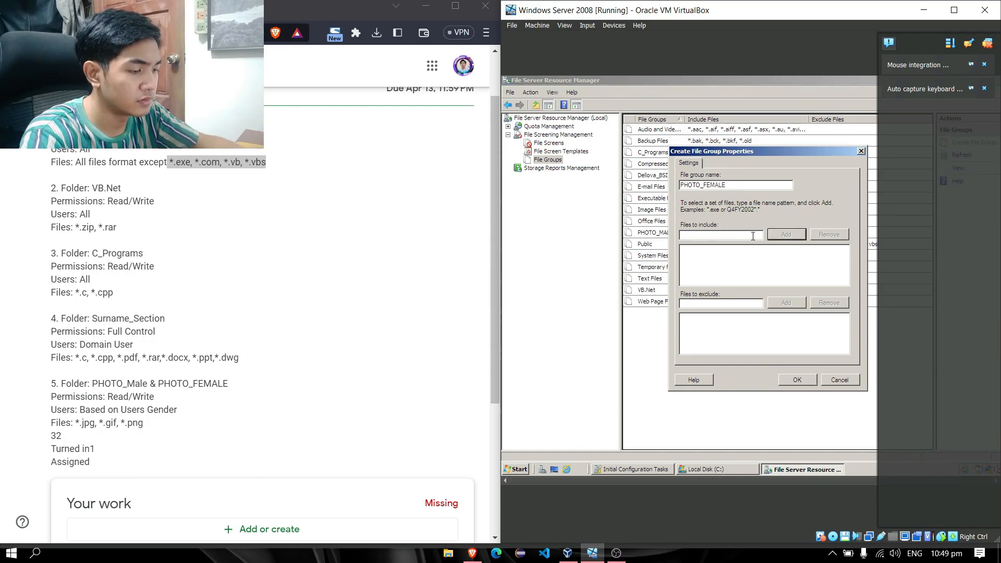
type(".")
key("BackSpace")
type("*.jpg")
key("Return")
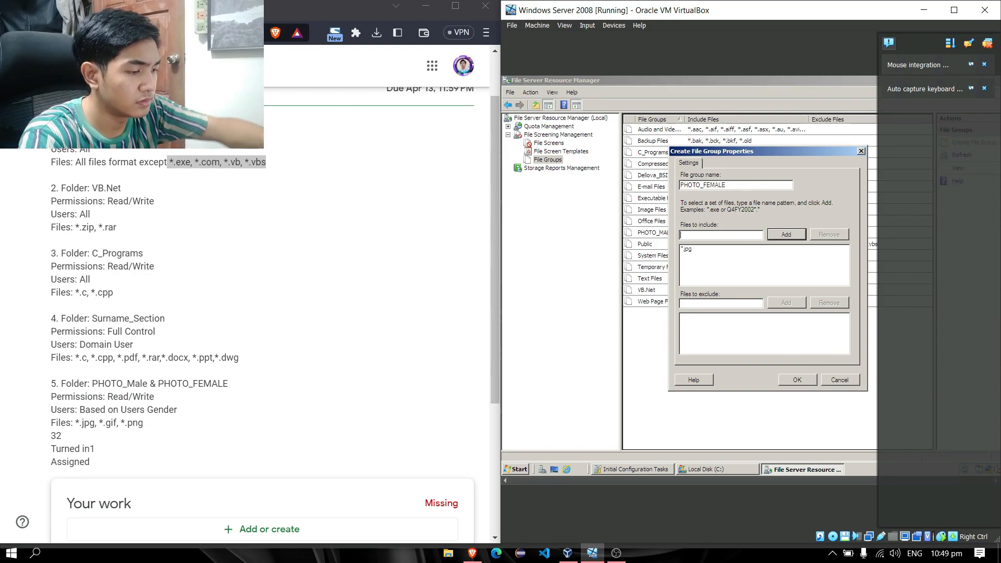
type("*")
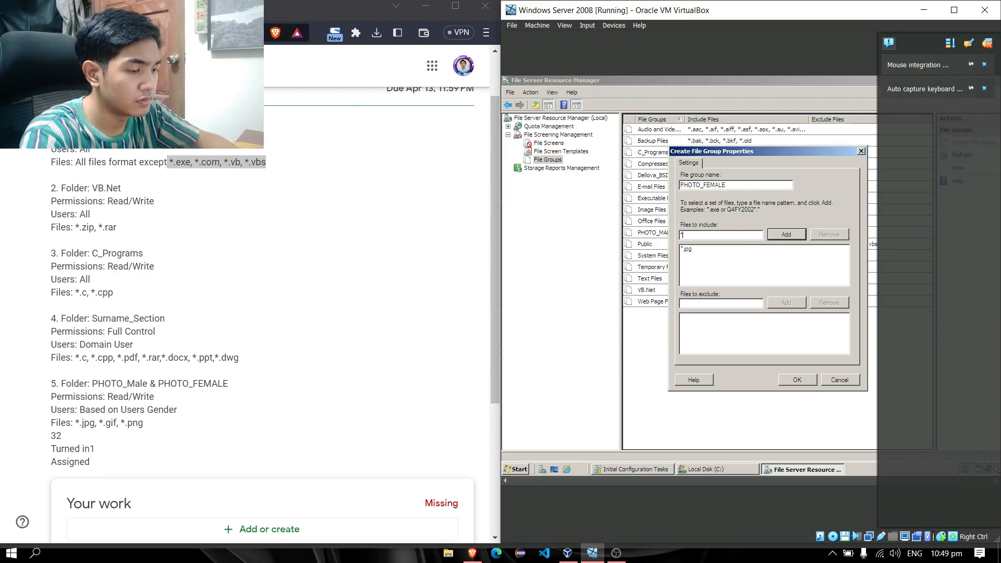
type(".gif")
key("Return")
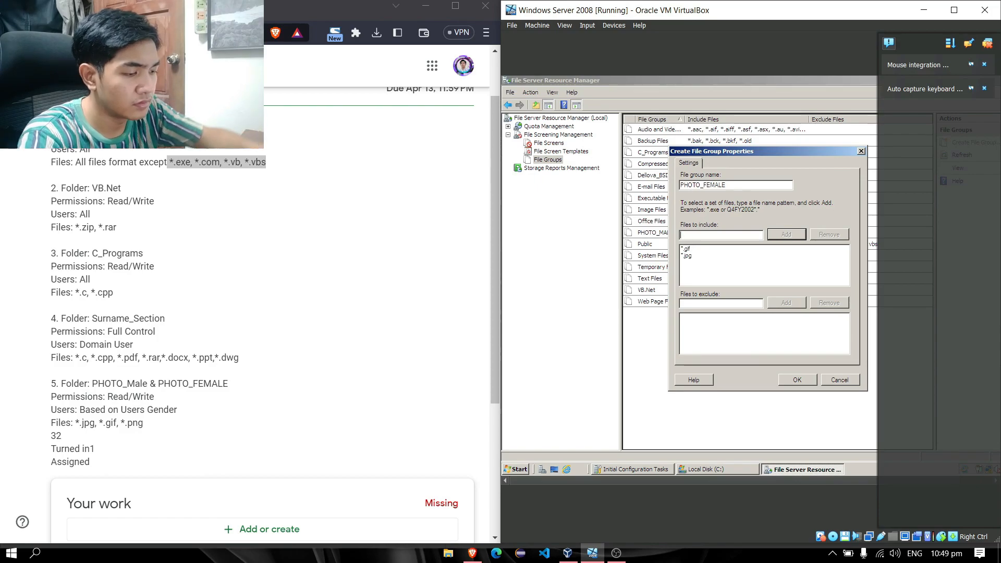
type("*")
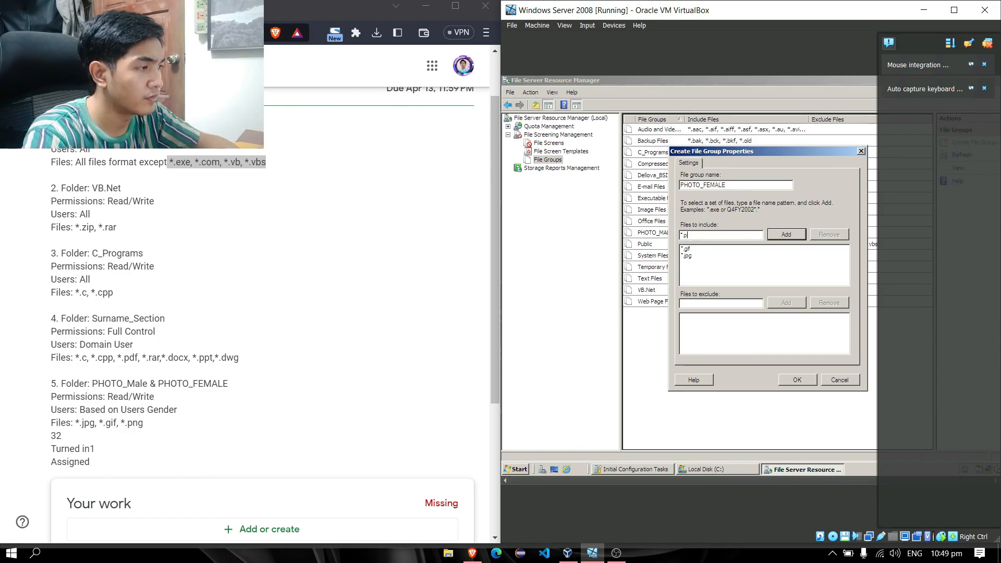
key("Return")
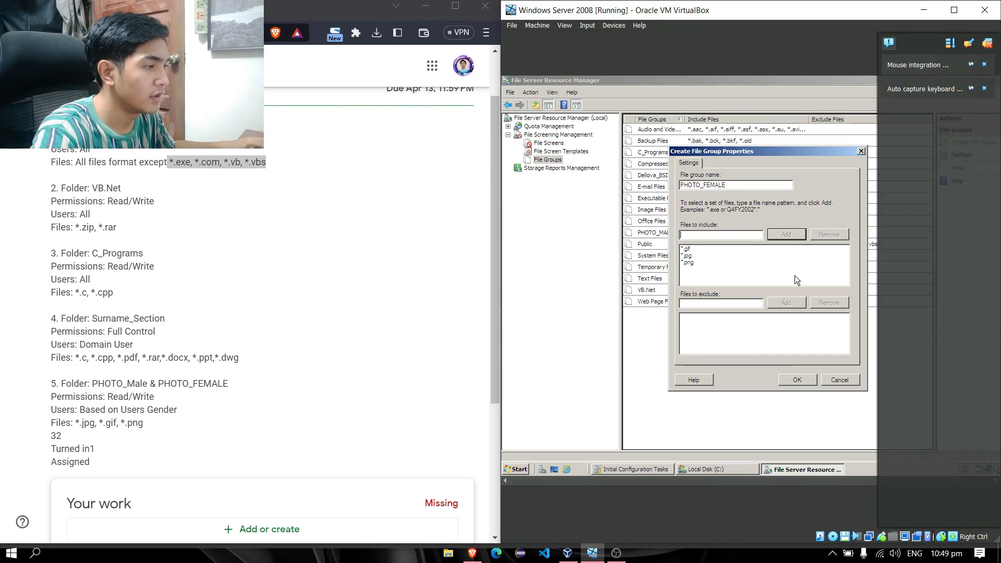
left_click(798, 378)
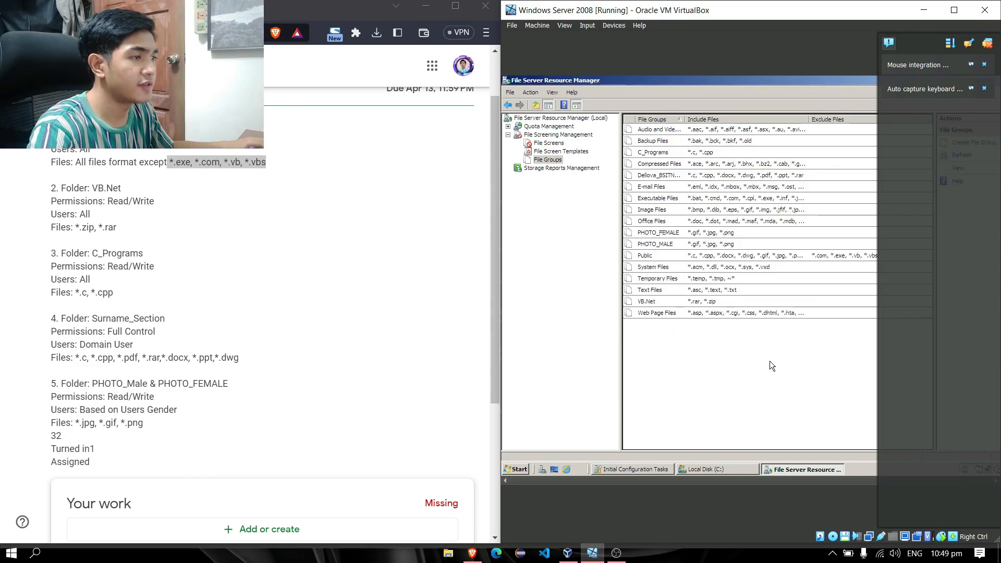
- Open the list of file screen templates
right_click(733, 336)
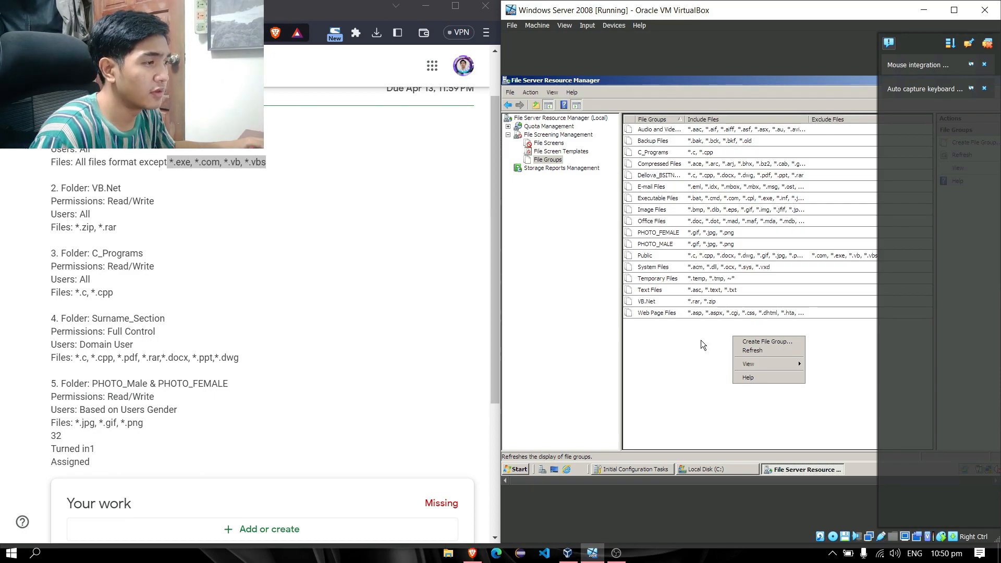
left_click(597, 261)
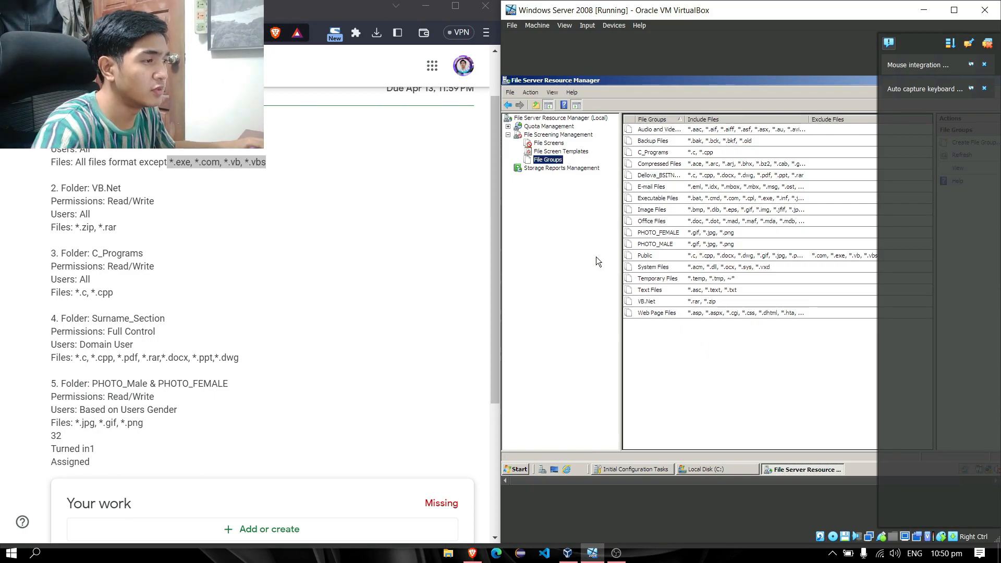
left_click(581, 152)
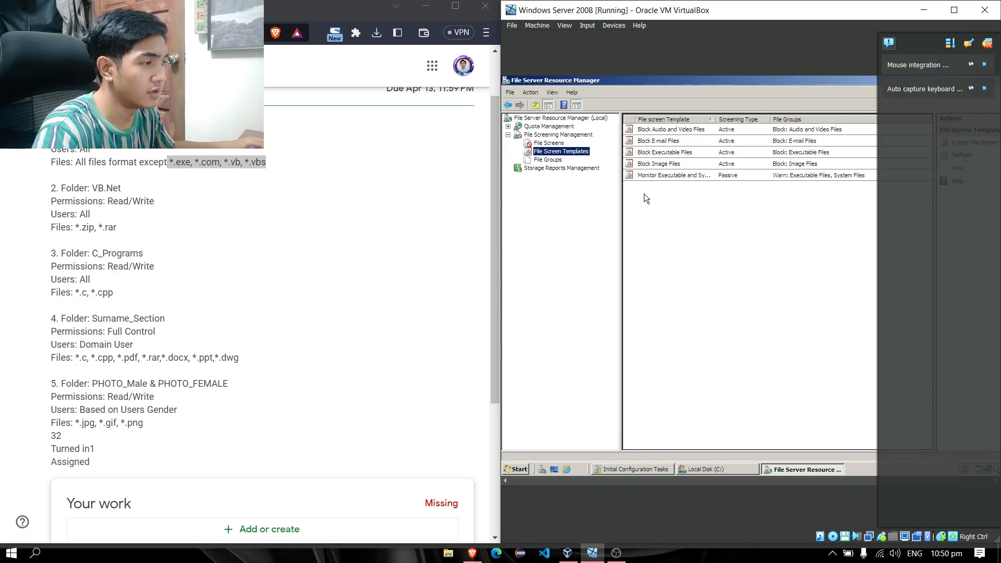
right_click(663, 212)
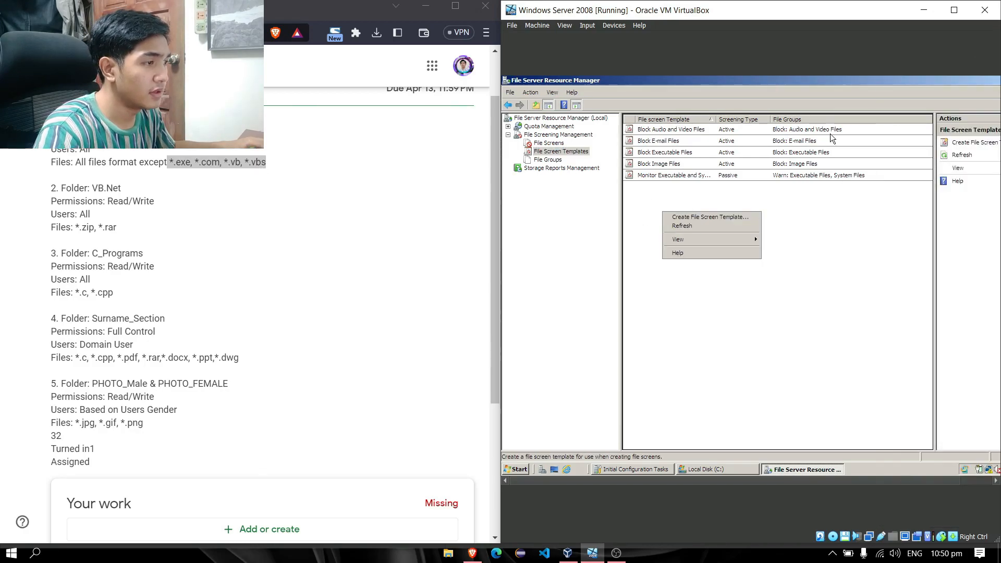
left_click(631, 189)
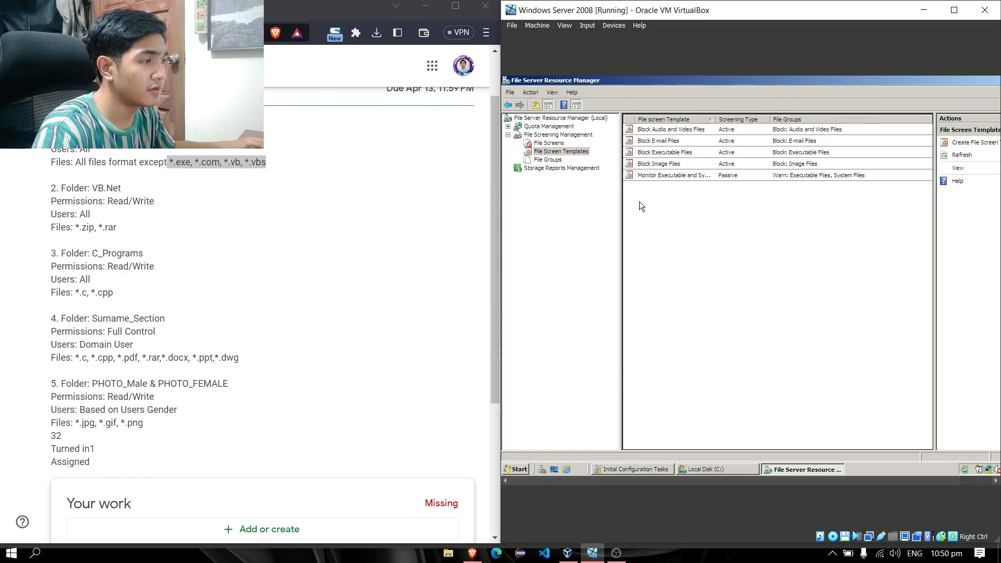
- Create an active file screen template named Public that blocks the Public file group
right_click(640, 202)
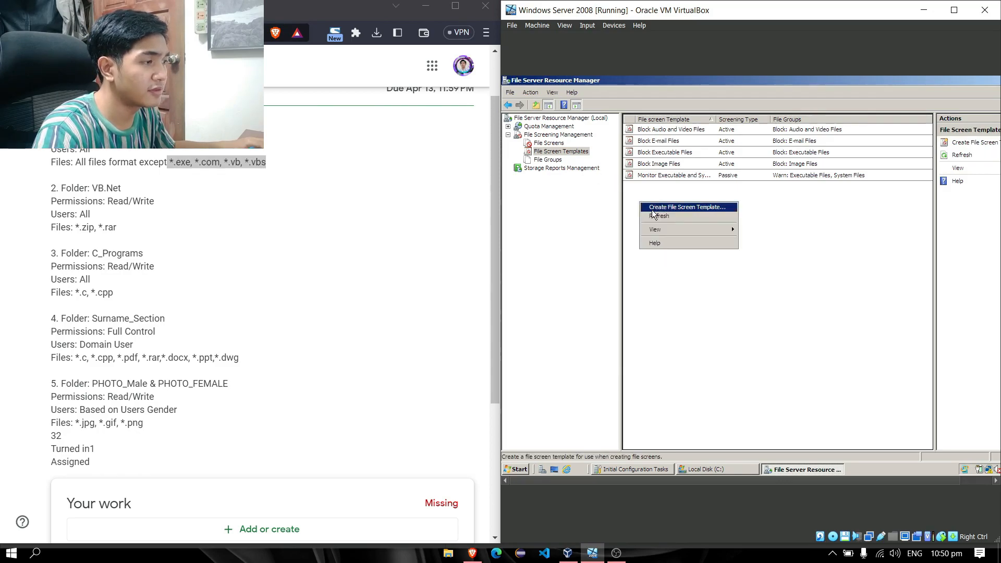
left_click(652, 209)
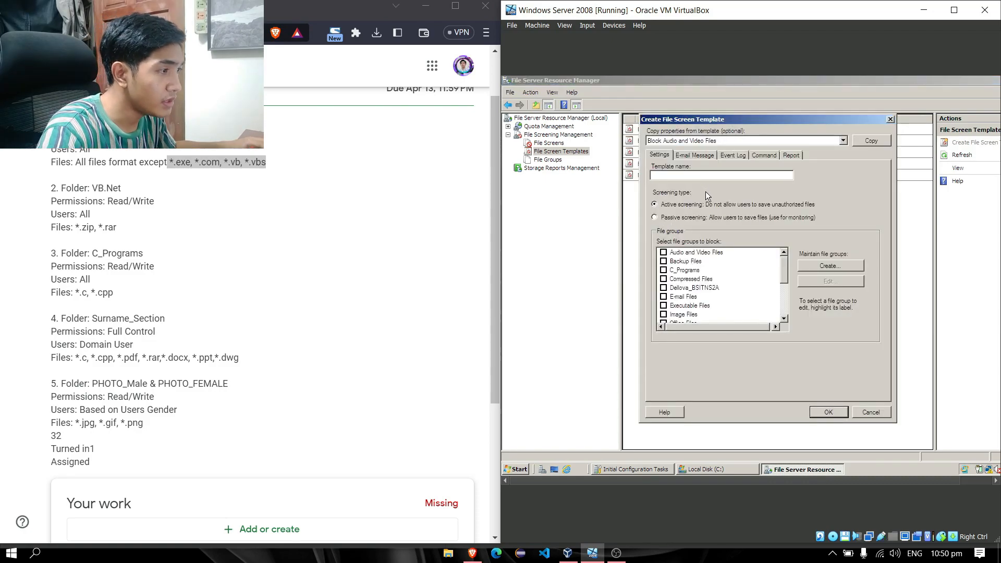
left_click(694, 178)
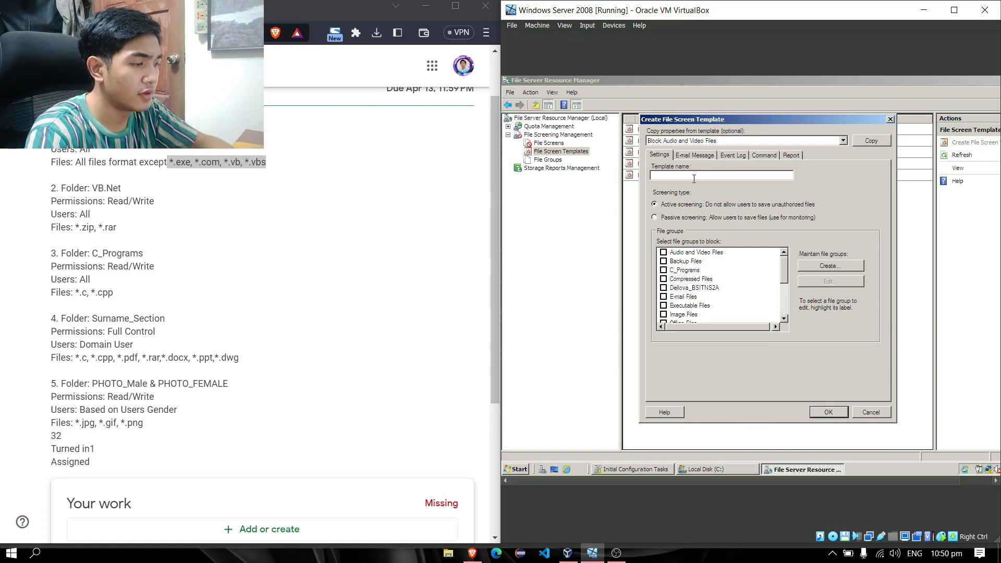
type("Public")
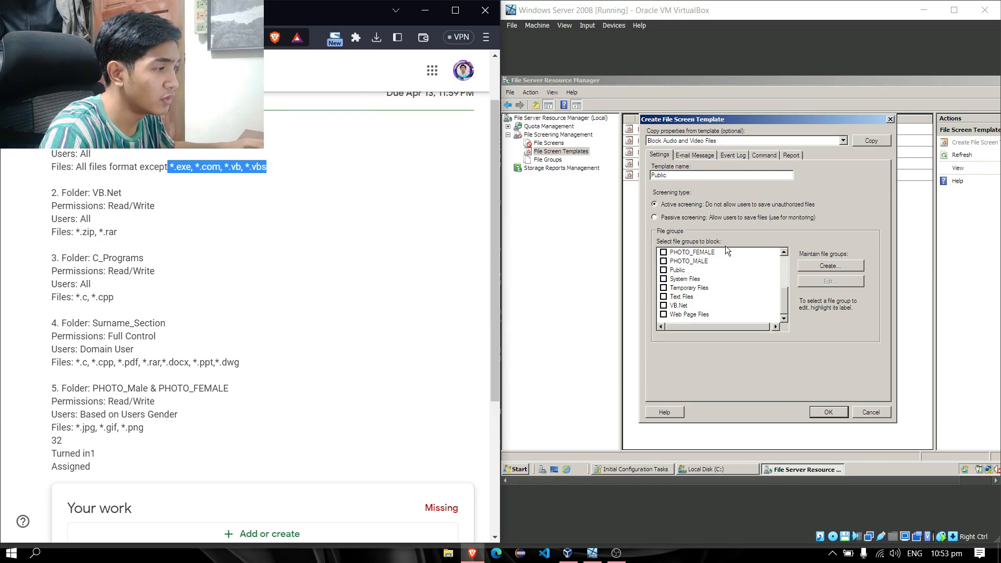
left_click(664, 270)
left_click(821, 411)
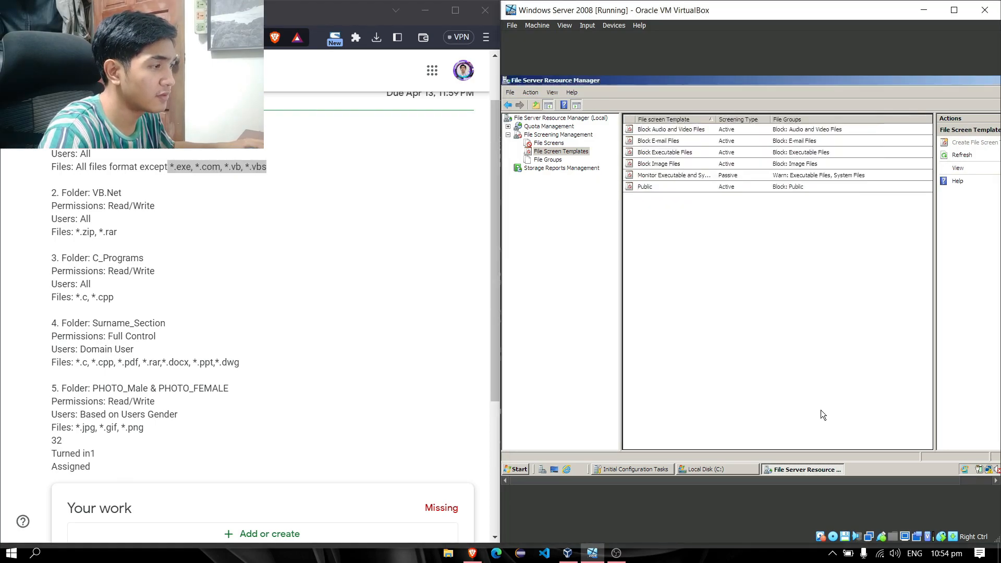
- Start a new file screen template named VB.Net
right_click(675, 217)
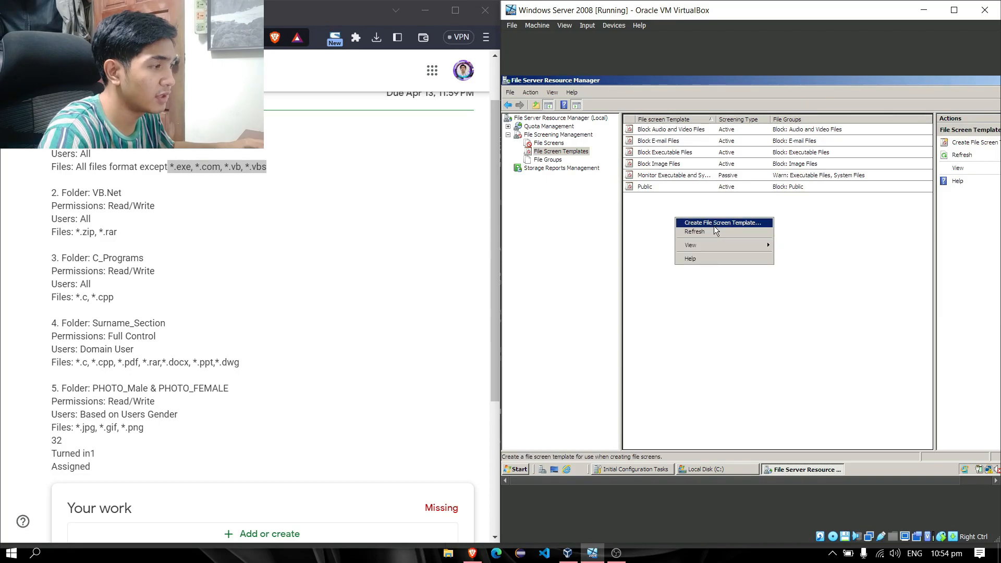
left_click(715, 226)
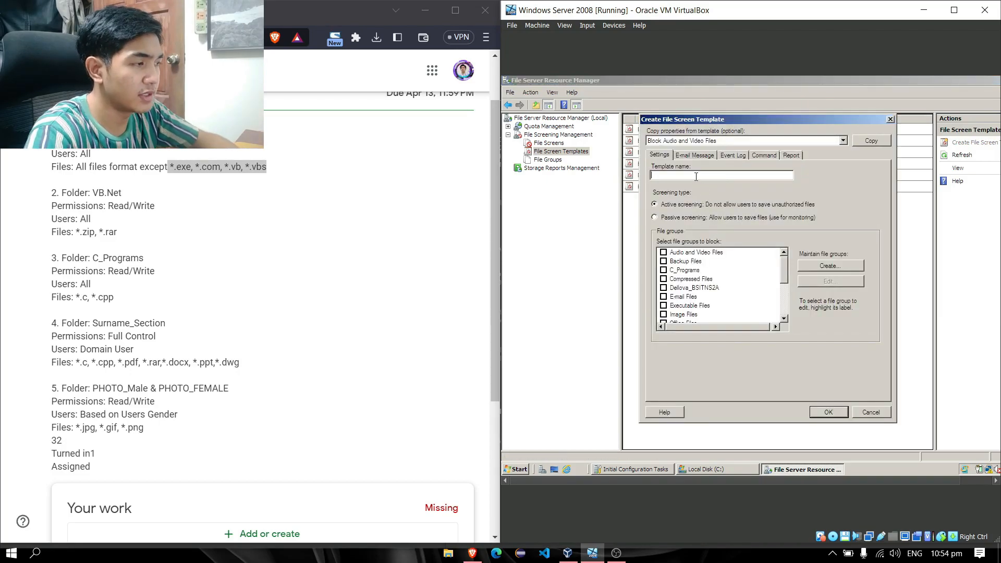
type("VB.")
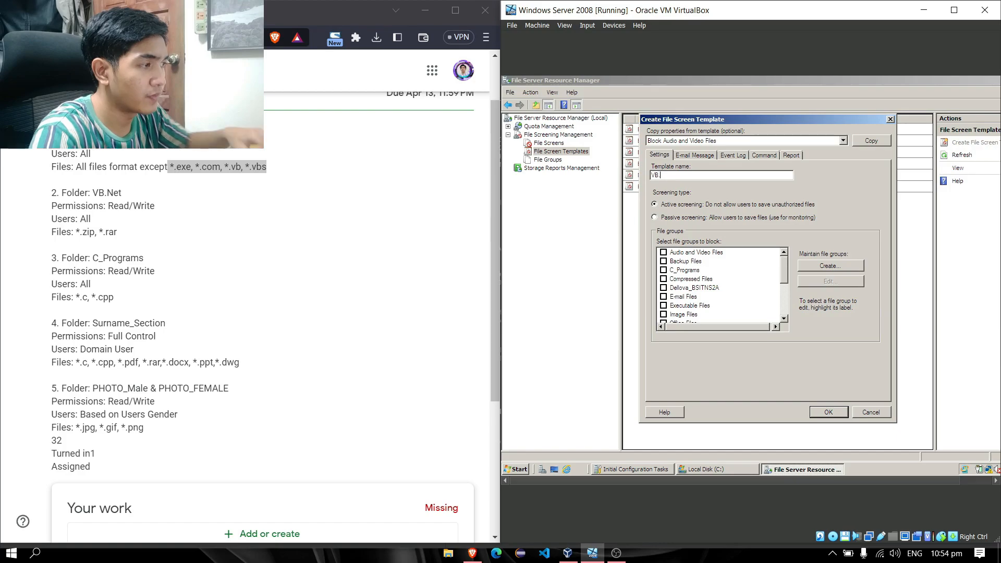
type("Net")
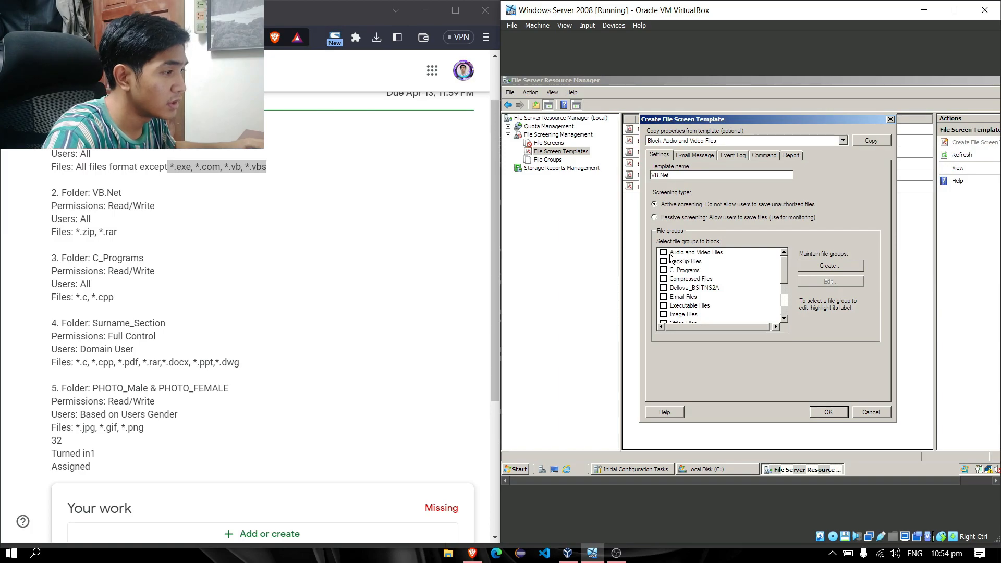
- Block every file group except Compressed Files in the VB.Net template and save it
mouse_move(783, 268)
left_mouse_down()
mouse_move(786, 293)
mouse_move(790, 254)
left_mouse_up()
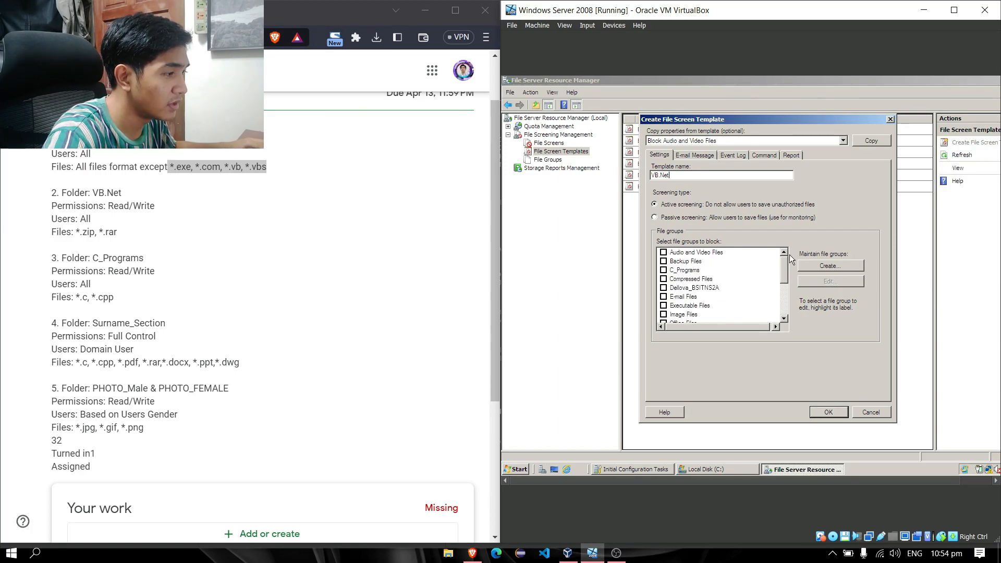
left_click(664, 253)
left_click(664, 261)
left_click(664, 270)
left_click(663, 289)
left_click(664, 297)
left_click(664, 305)
left_click(664, 314)
scroll(663, 313, "down", 2)
left_click(664, 270)
left_click(664, 288)
left_click(663, 279)
left_click(664, 296)
left_click(664, 306)
left_click(664, 315)
scroll(667, 313, "down", 1)
left_click(671, 296)
left_click(664, 297)
left_click(664, 306)
left_click(663, 314)
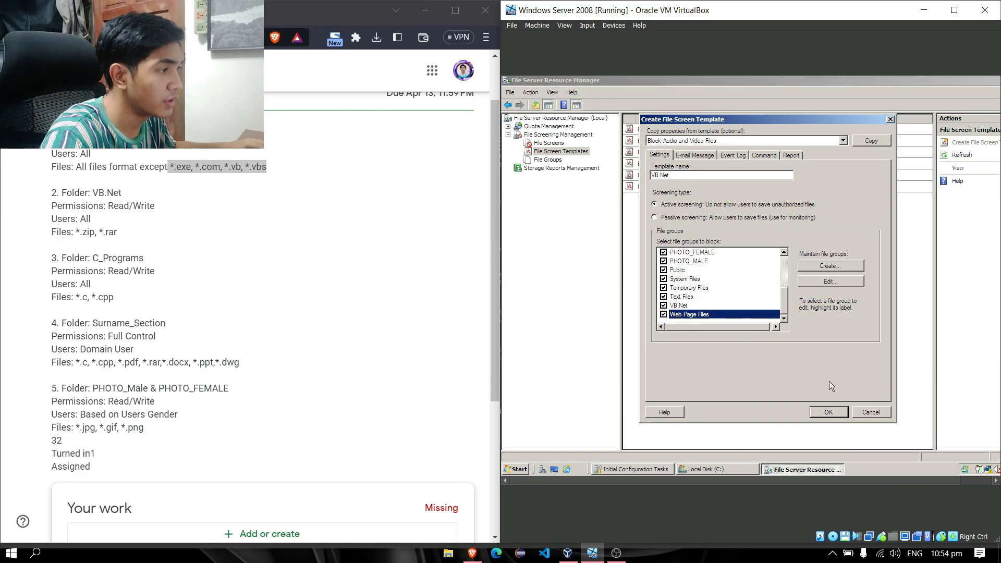
left_click(827, 412)
- Start a new file screen template named C_Programs
right_click(694, 237)
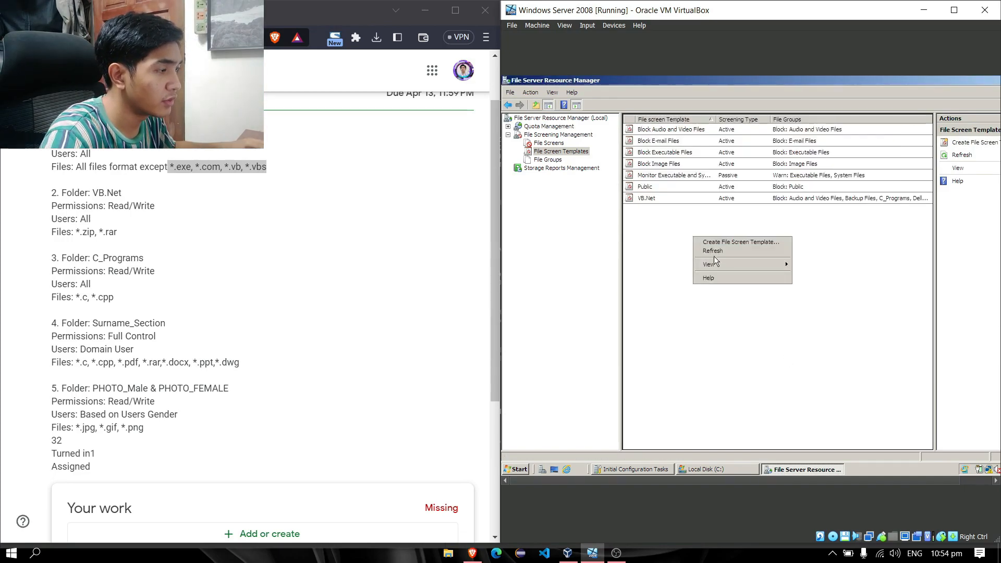
left_click(734, 243)
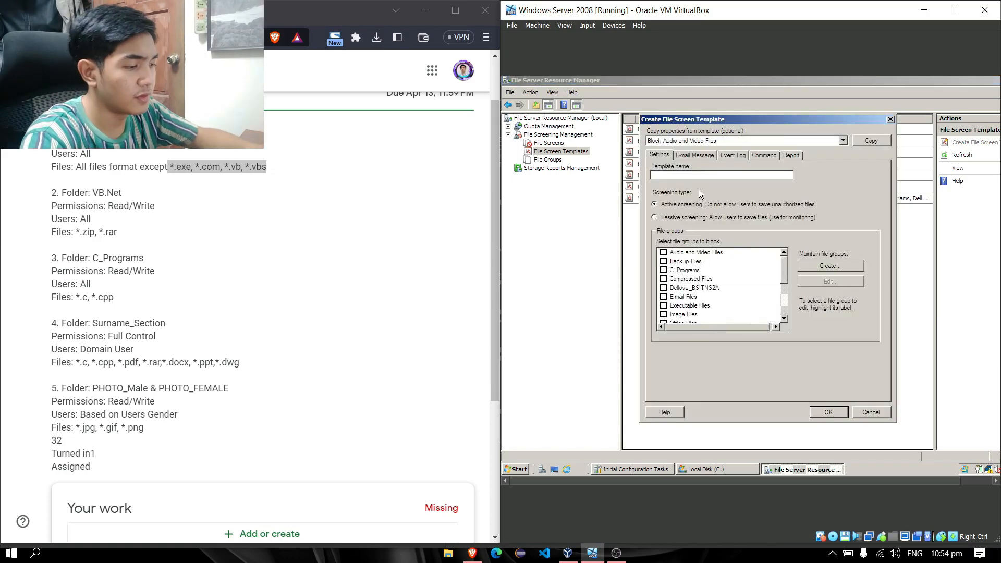
type("C_Programs")
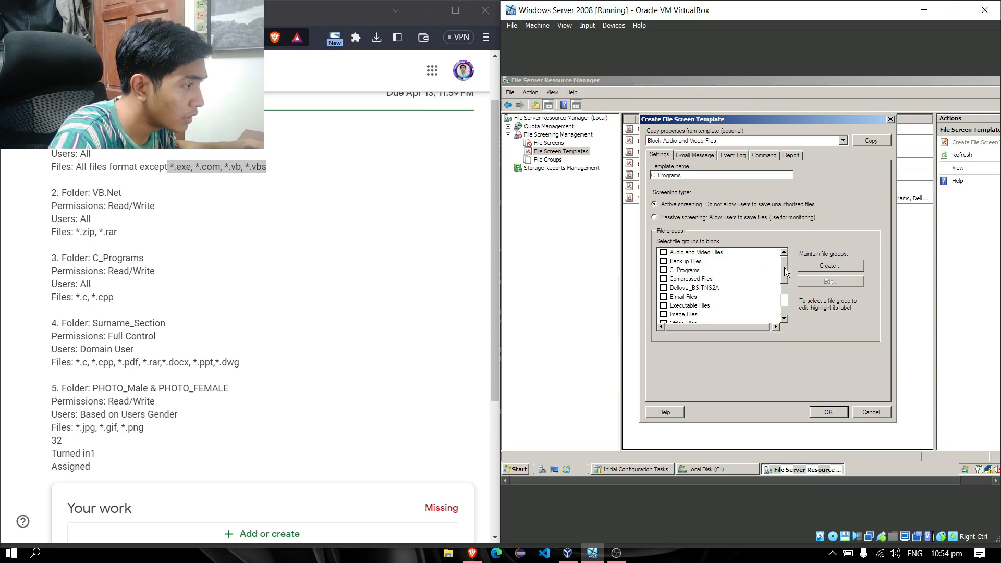
- Block all listed file groups, from Audio and Video Files to Web Page Files, in the C_Programs template and save it
left_click_drag(784, 268, 742, 257)
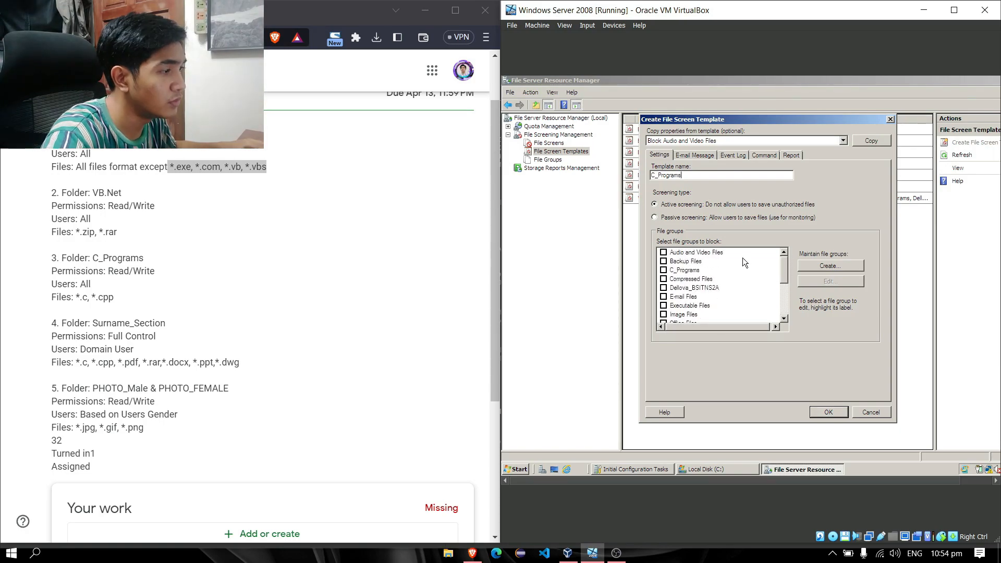
left_click(669, 254)
left_click(669, 262)
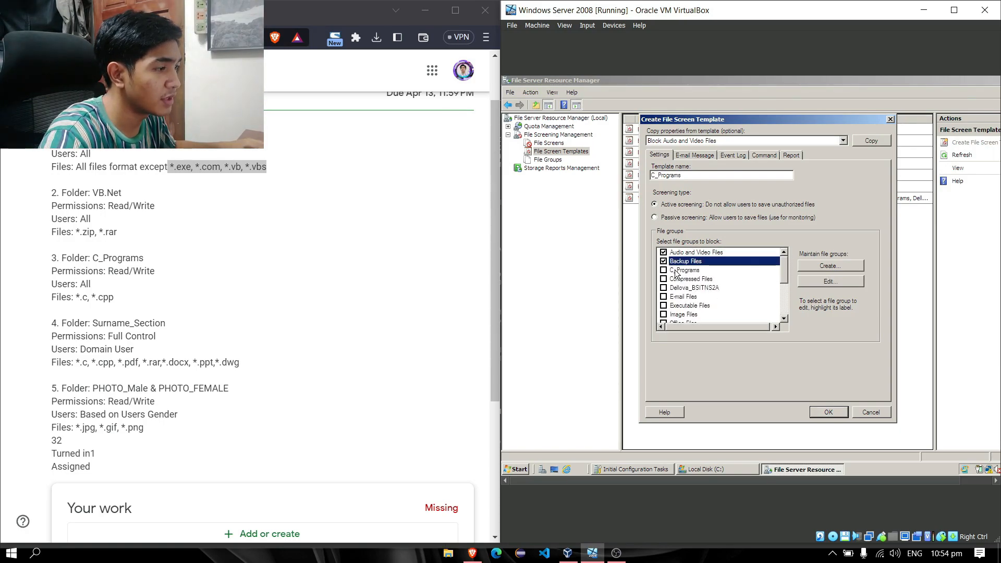
left_click(670, 272)
left_click(668, 281)
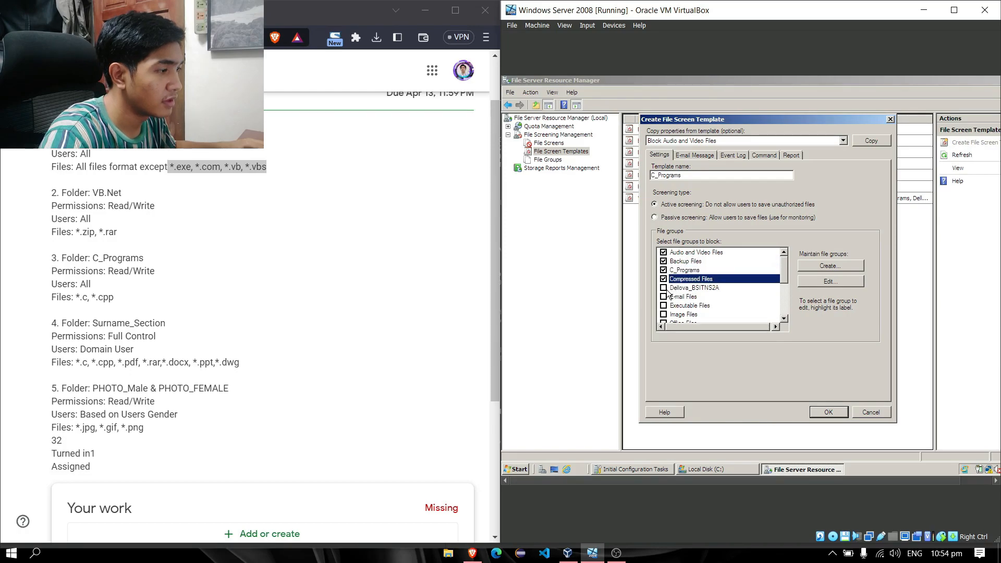
left_click(668, 289)
left_click(668, 298)
left_click(669, 306)
left_click(668, 316)
scroll(668, 313, "down", 2)
left_click(668, 273)
left_click(669, 279)
left_click(669, 288)
left_click(669, 297)
left_click(668, 305)
scroll(672, 302, "down", 1)
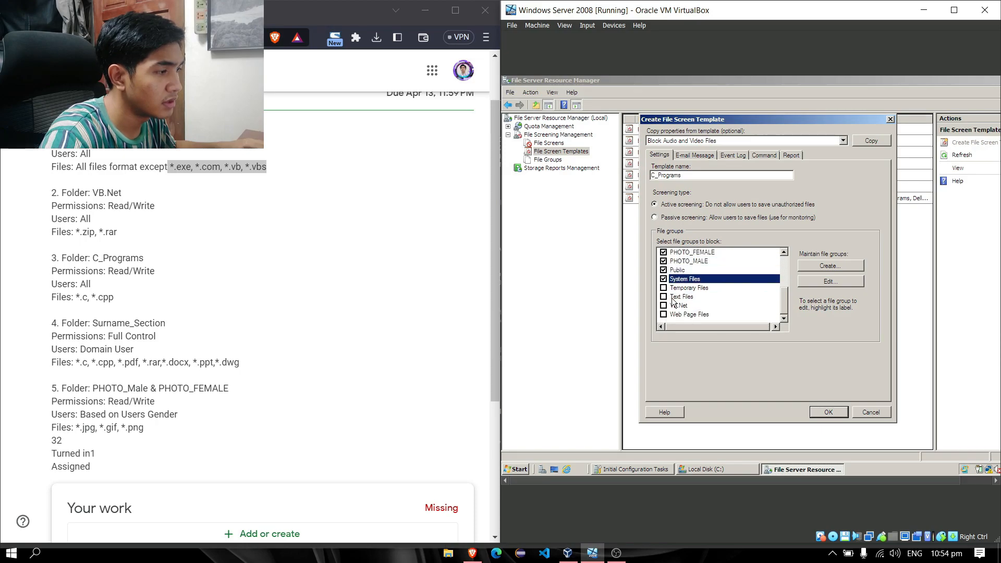
left_click(665, 288)
left_click(664, 297)
left_click(664, 306)
left_click(664, 314)
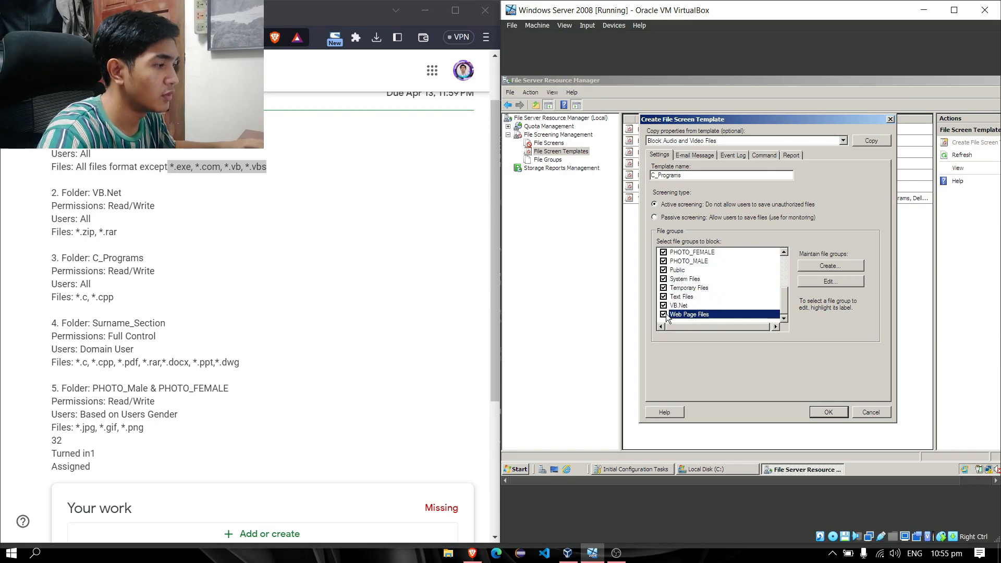
left_click(836, 415)
- Start a new file screen template named with the student's surname and section, matching the existing file group
right_click(678, 237)
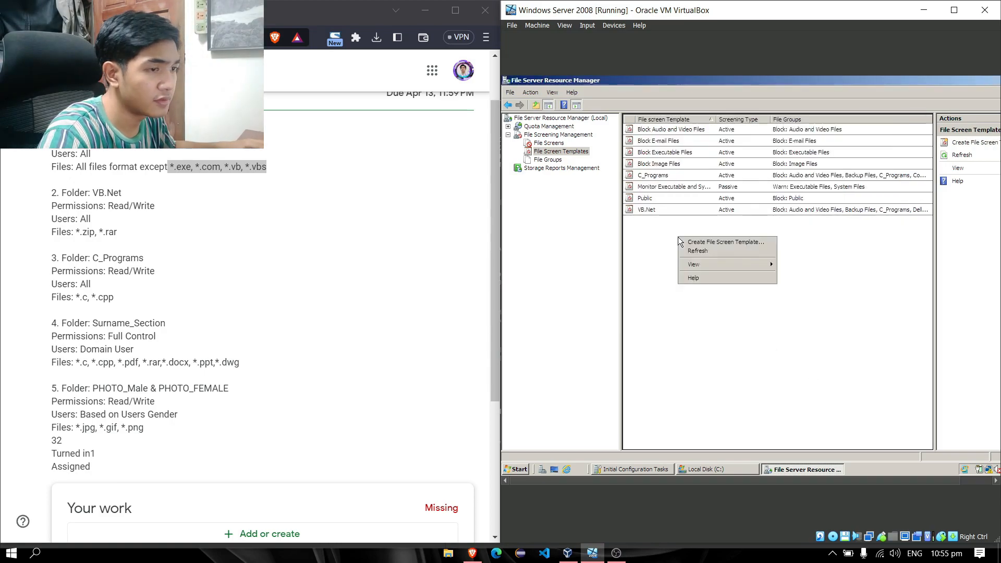
left_click(705, 243)
type("Dellov")
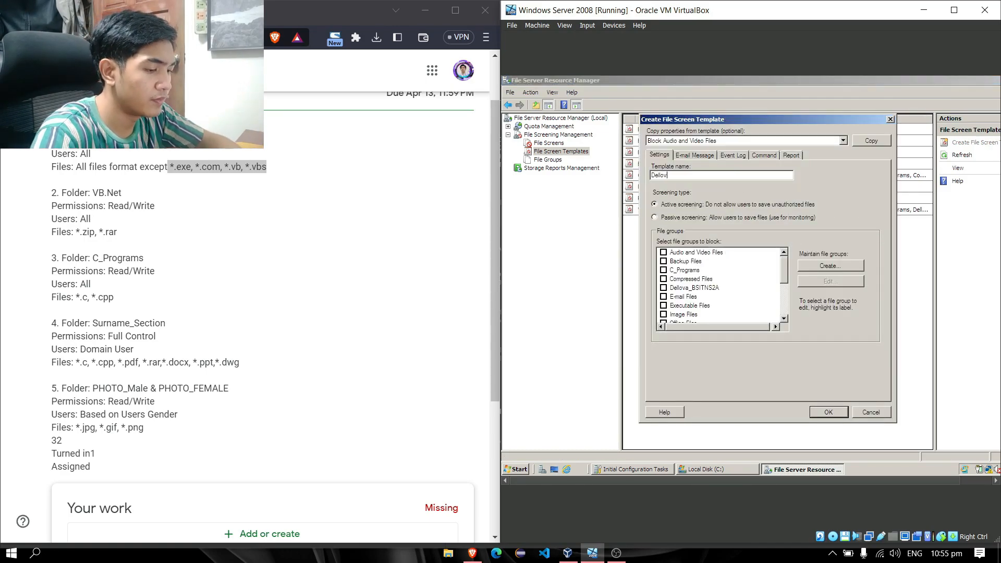
type("a_BSITNS2A")
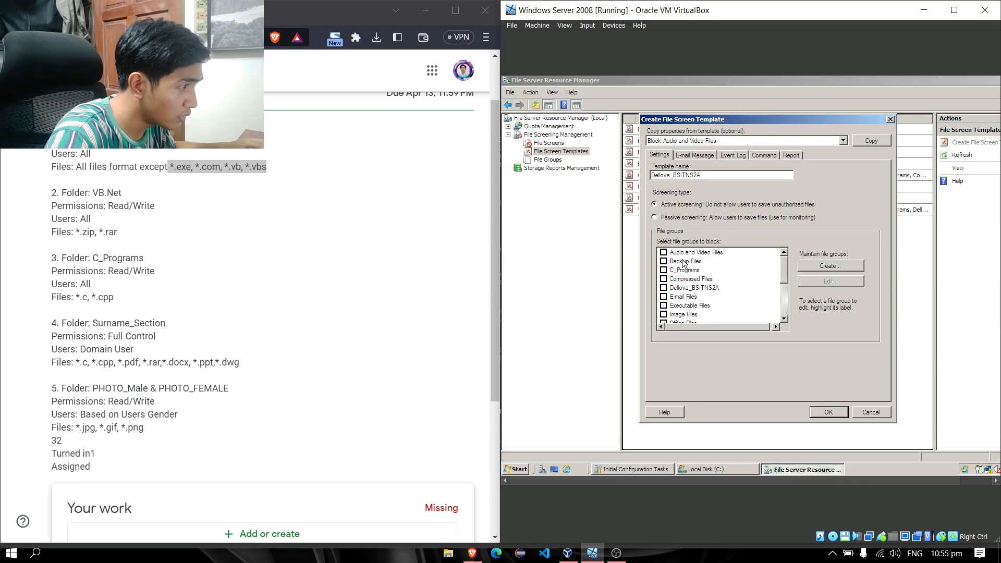
- Set the surname-and-section template to block Audio and Video Files through Image Files and PHOTO_FEMALE through Web Page Files, and save it
left_click_drag(790, 281, 751, 261)
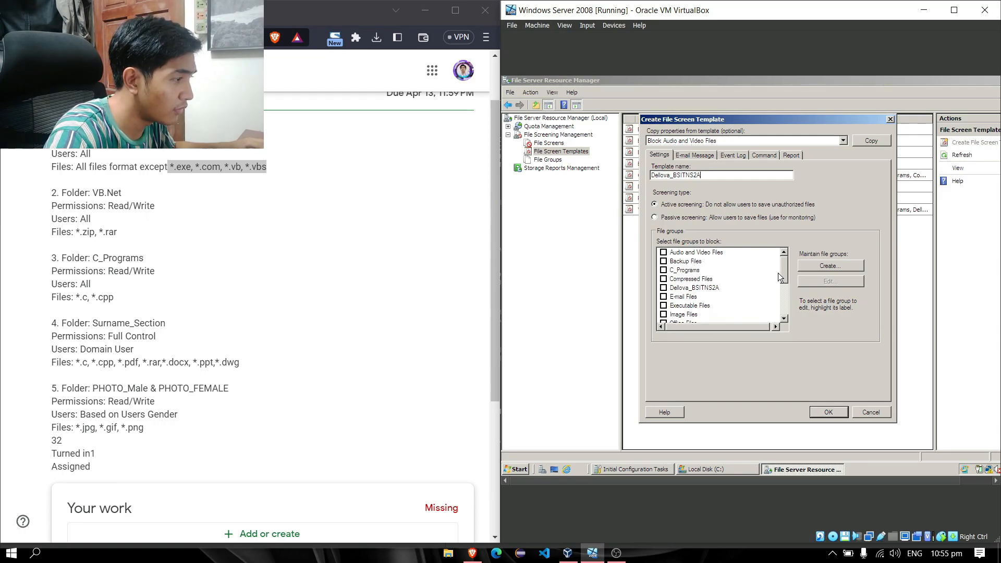
mouse_move(784, 273)
left_mouse_down()
mouse_move(783, 284)
mouse_move(787, 258)
left_mouse_up()
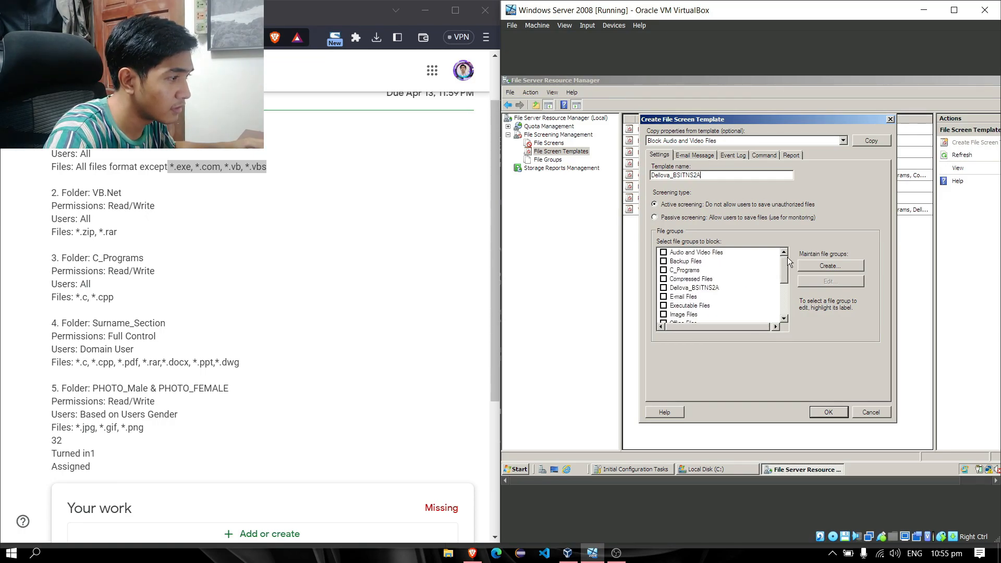
left_click(664, 252)
left_click(663, 261)
left_click(663, 270)
left_click(663, 279)
left_click(663, 288)
left_click(663, 296)
left_click(663, 306)
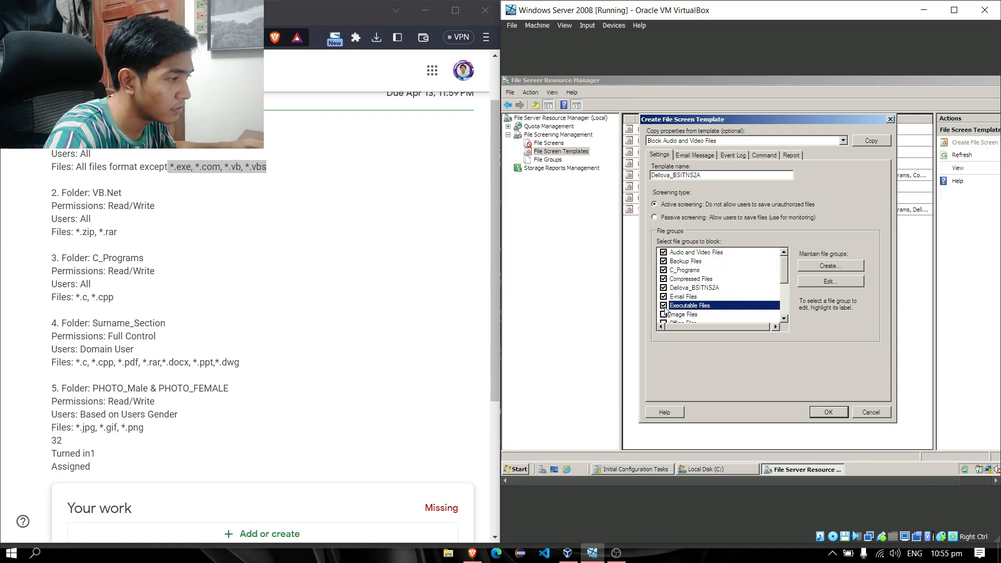
left_click(663, 314)
scroll(679, 295, "down", 1)
left_click(663, 306)
left_click(663, 315)
scroll(665, 302, "down", 1)
left_click(666, 297)
left_click(666, 305)
left_click(667, 314)
scroll(672, 311, "down", 1)
left_click(664, 297)
left_click(664, 306)
left_click(664, 314)
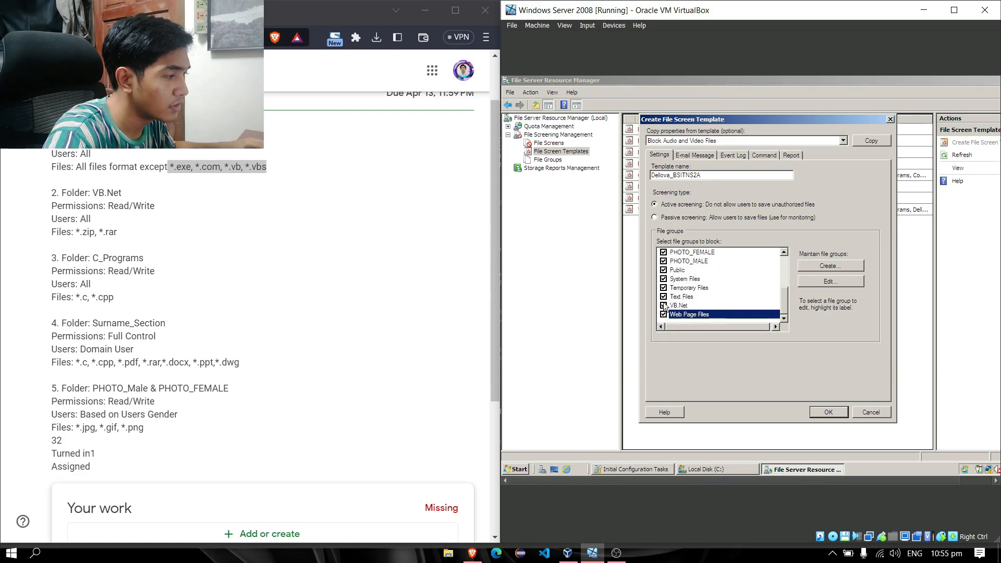
left_click(829, 411)
- Start a new file screen template named PHOTO_MALE
right_click(682, 257)
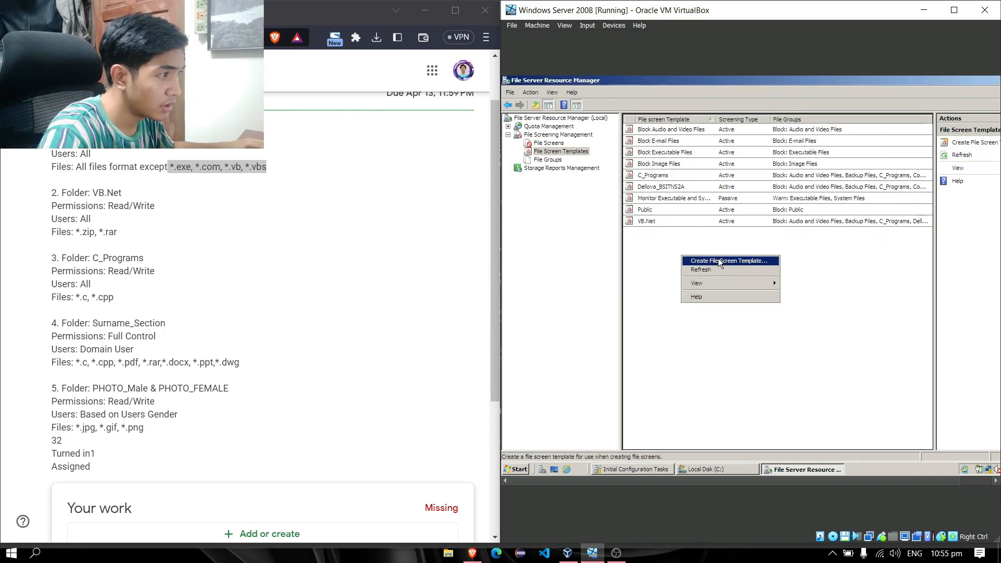
left_click(725, 261)
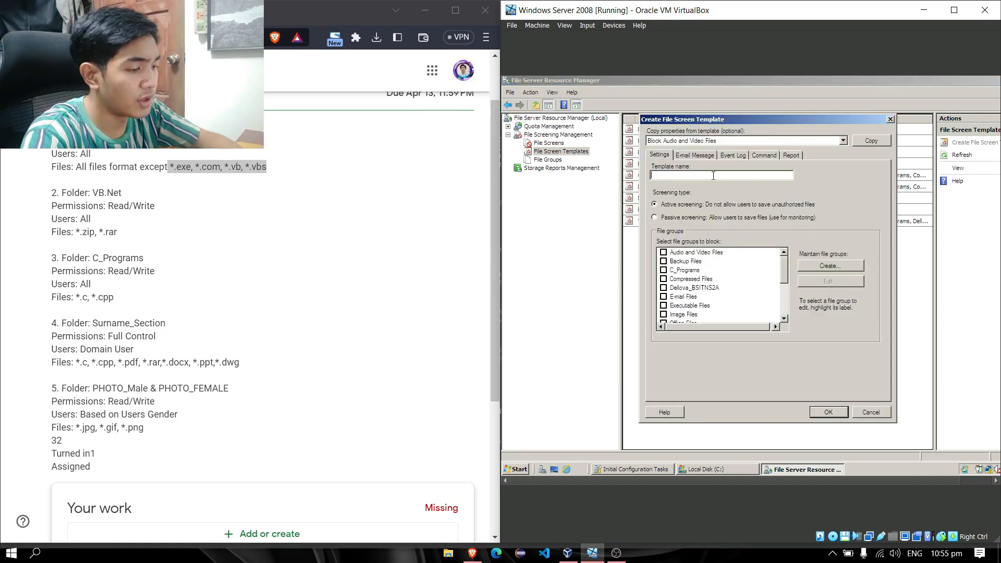
type("PH")
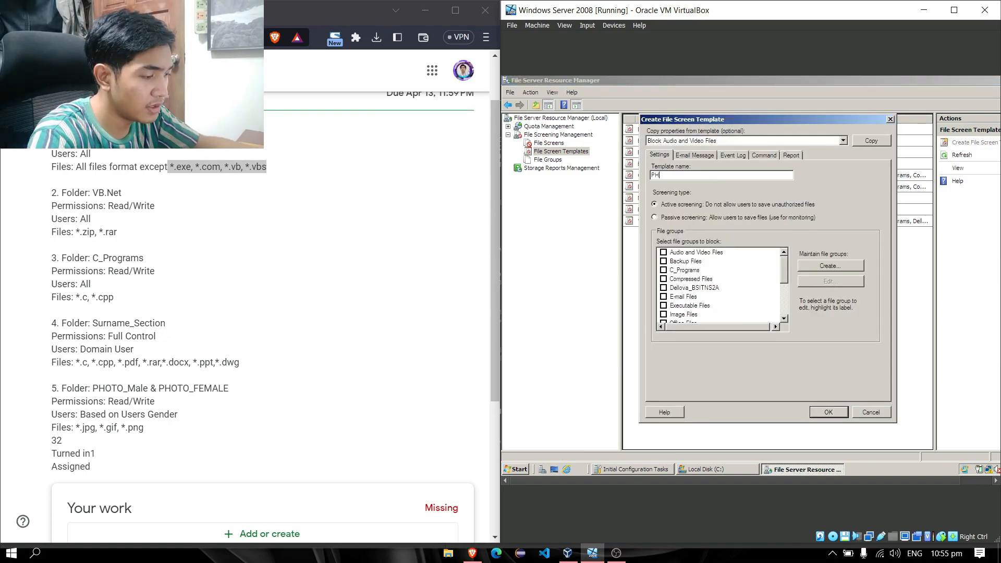
type("OTO_MALE")
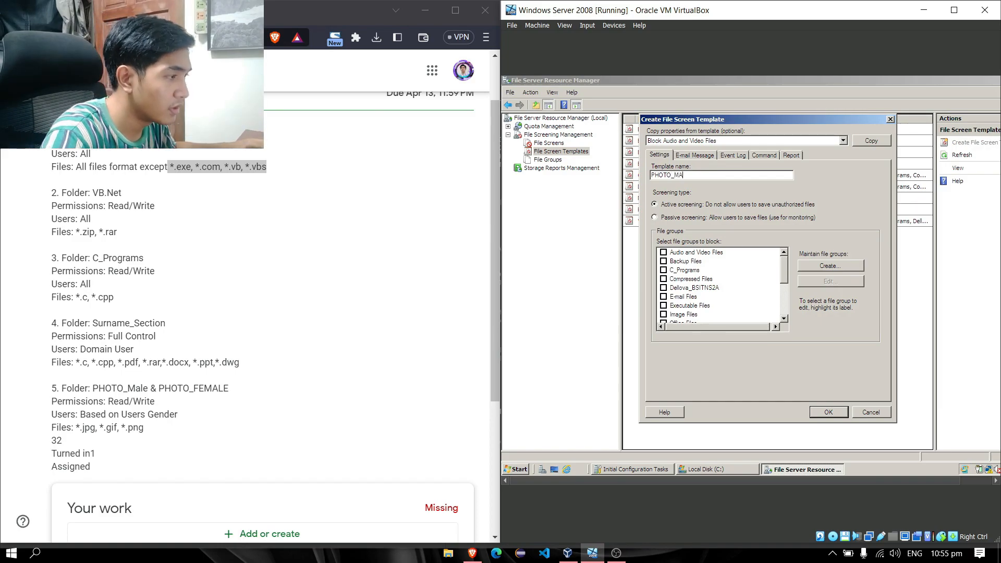
- Block every file group except Image Files, from Audio and Video Files to Web Page Files, in the PHOTO_MALE template and save it
left_click(696, 254)
left_click(670, 262)
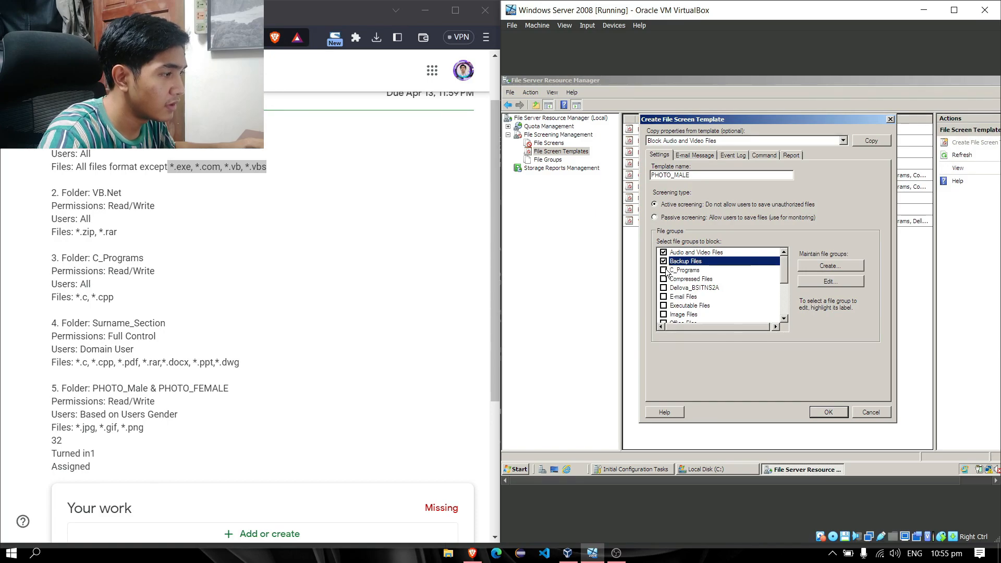
left_click(664, 270)
left_click(664, 279)
left_click(664, 288)
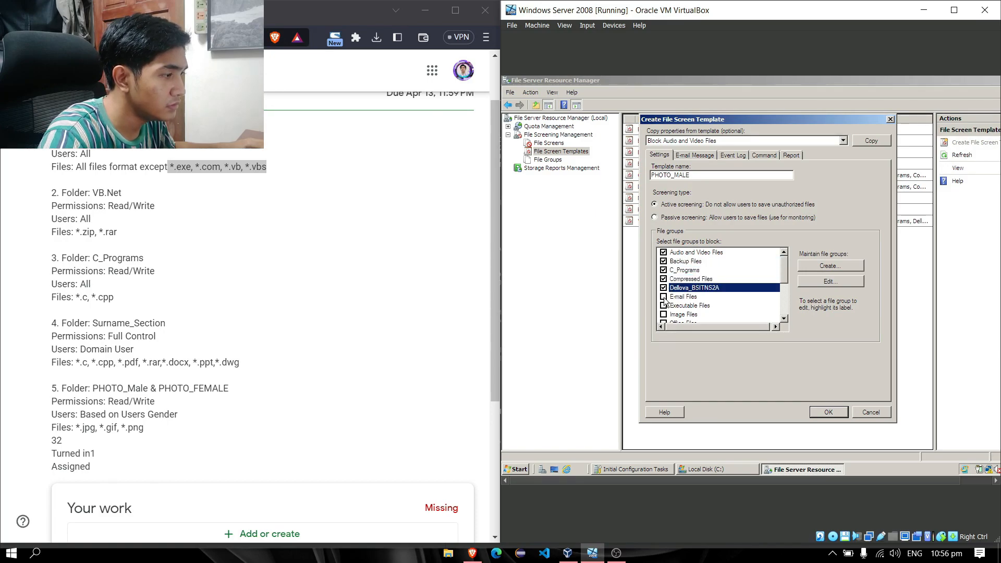
left_click(663, 296)
left_click(664, 306)
scroll(670, 312, "down", 1)
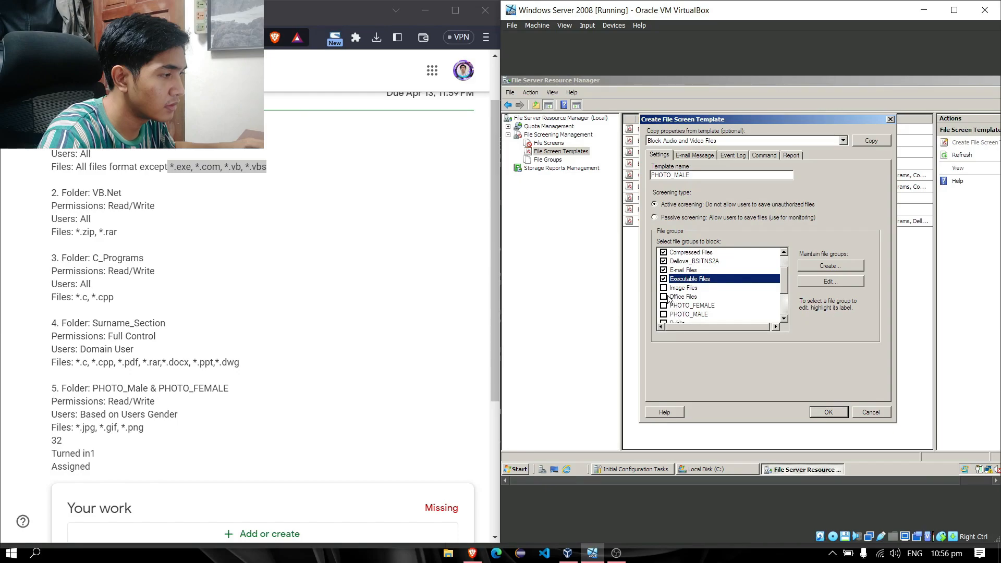
left_click(663, 297)
left_click(664, 305)
left_click(664, 314)
scroll(665, 315, "down", 2)
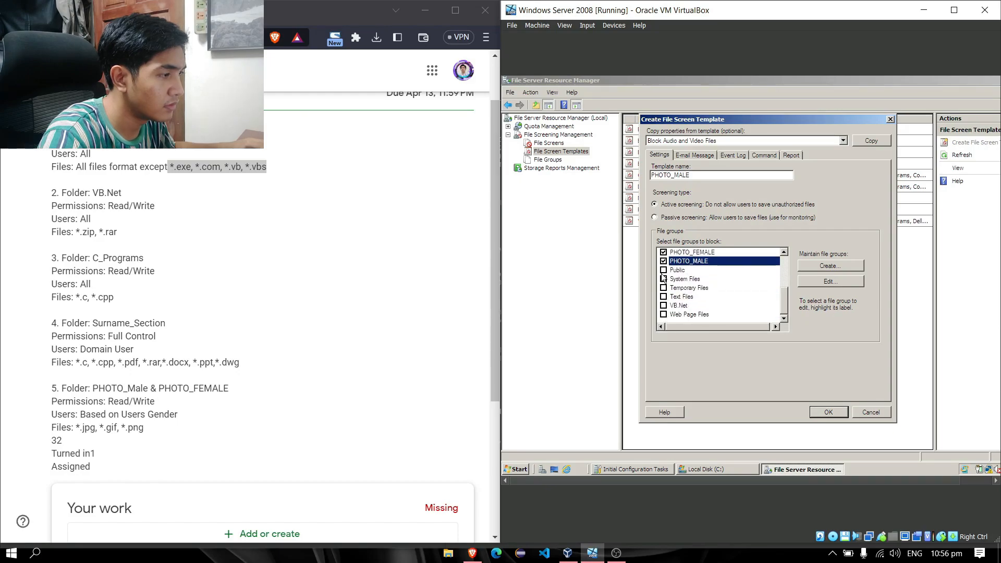
left_click(664, 270)
left_click(664, 279)
left_click(664, 297)
left_click(663, 288)
left_click(663, 306)
left_click(664, 314)
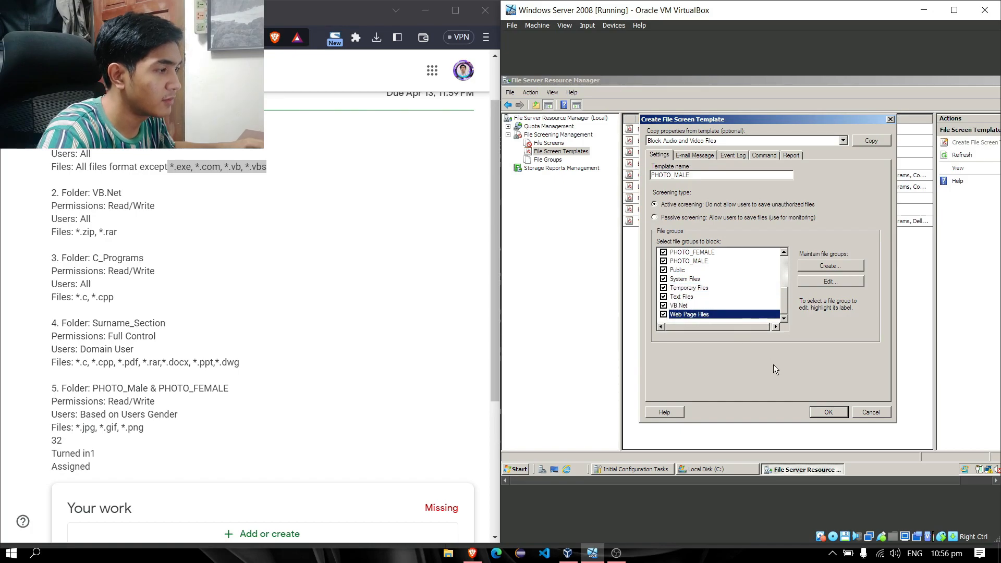
left_click(828, 412)
- Start a new file screen template named PHOTO_FEMALE
right_click(678, 271)
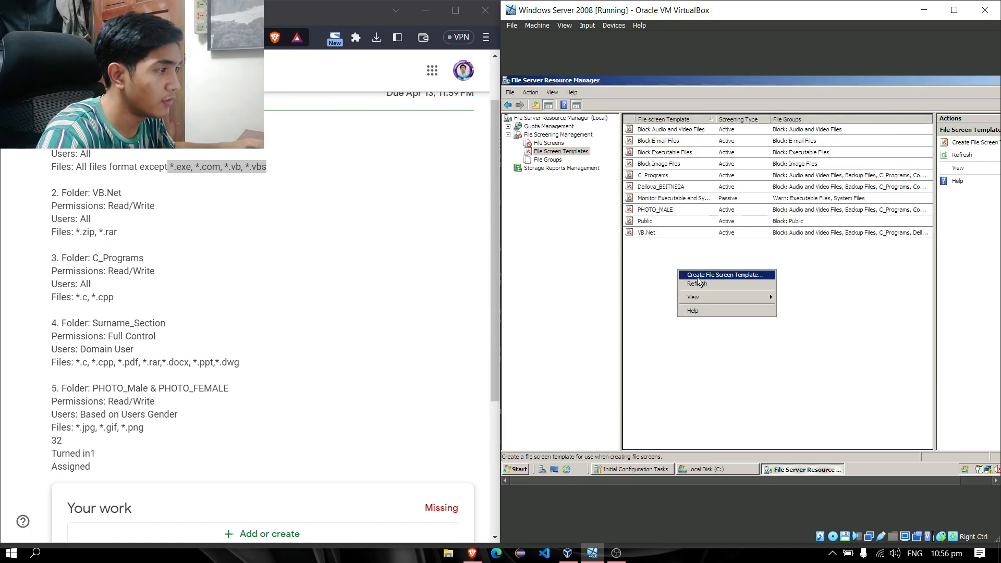
left_click(697, 277)
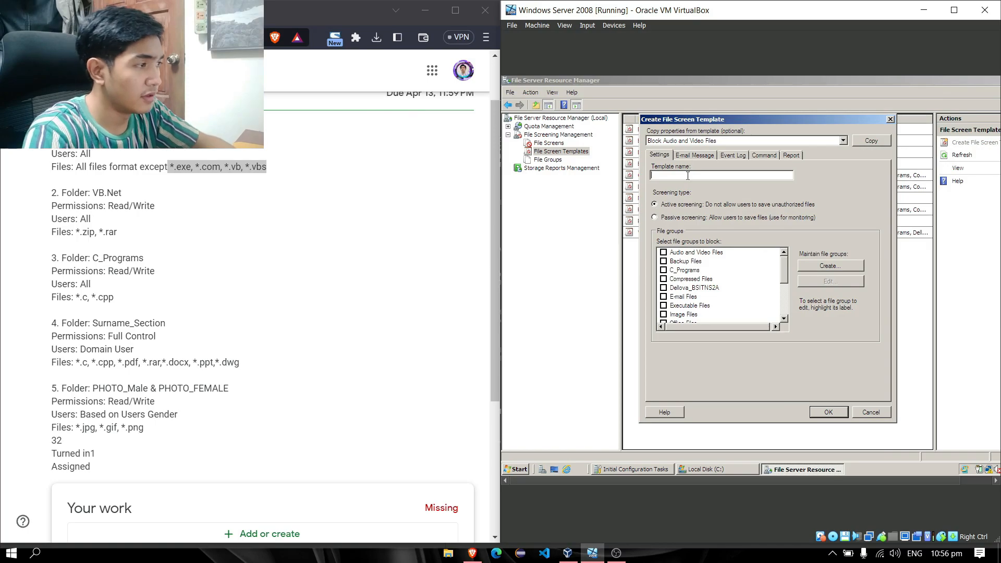
type("PHOTO_FEMALE")
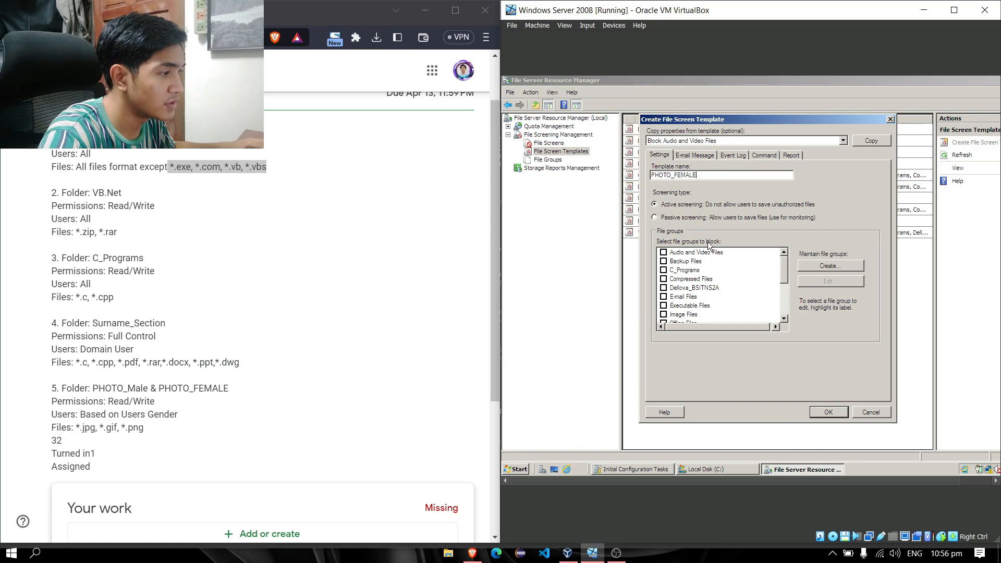
- Set the PHOTO_FEMALE template to block Audio and Video Files through Web Page Files, leaving out Image Files, and save it
left_click(692, 253)
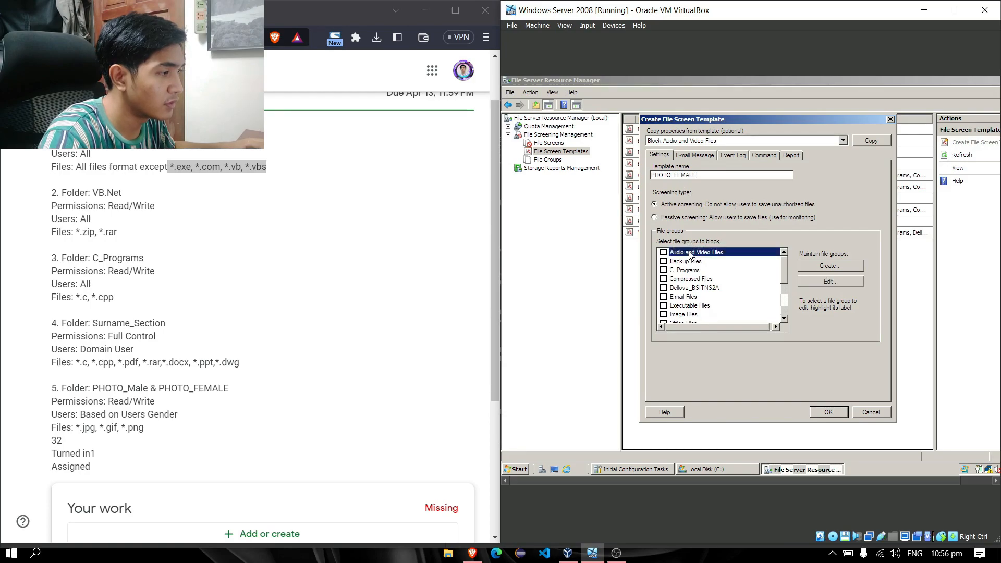
left_click(664, 261)
left_click(664, 270)
left_click(665, 279)
left_click(664, 288)
left_click(664, 297)
left_click(664, 306)
scroll(672, 278, "down", 2)
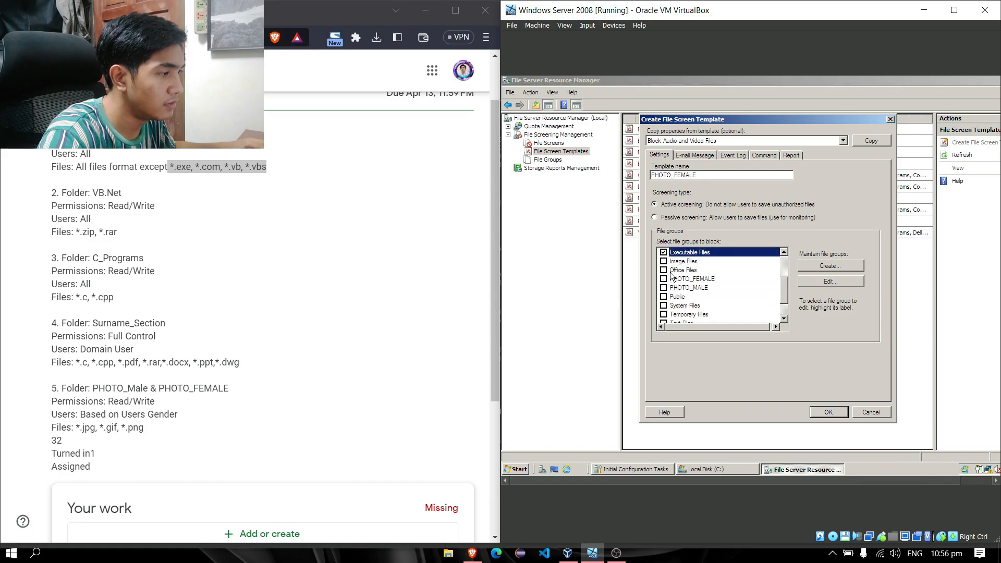
left_click(664, 279)
left_click(664, 270)
left_click(664, 287)
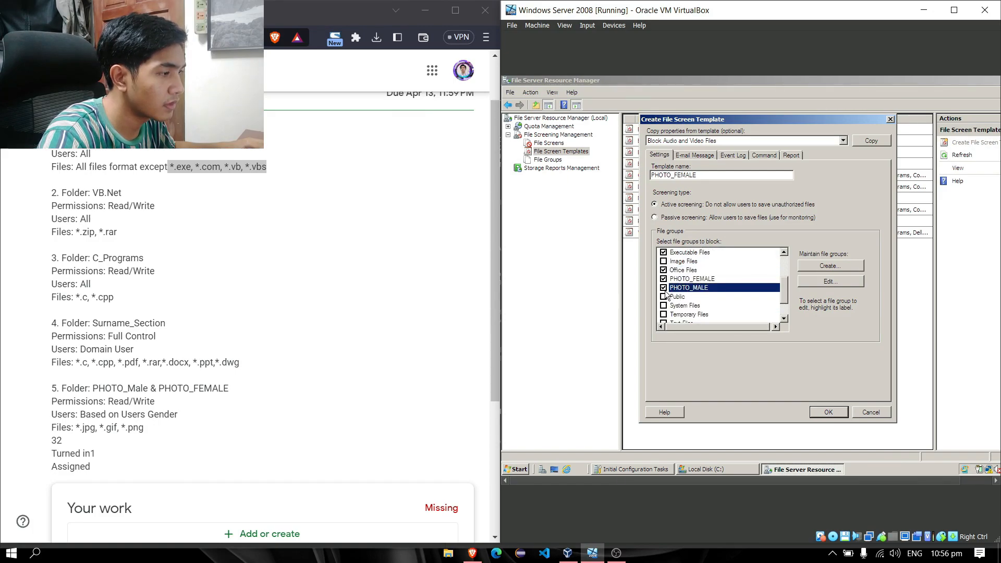
left_click(665, 297)
left_click(665, 298)
left_click(665, 297)
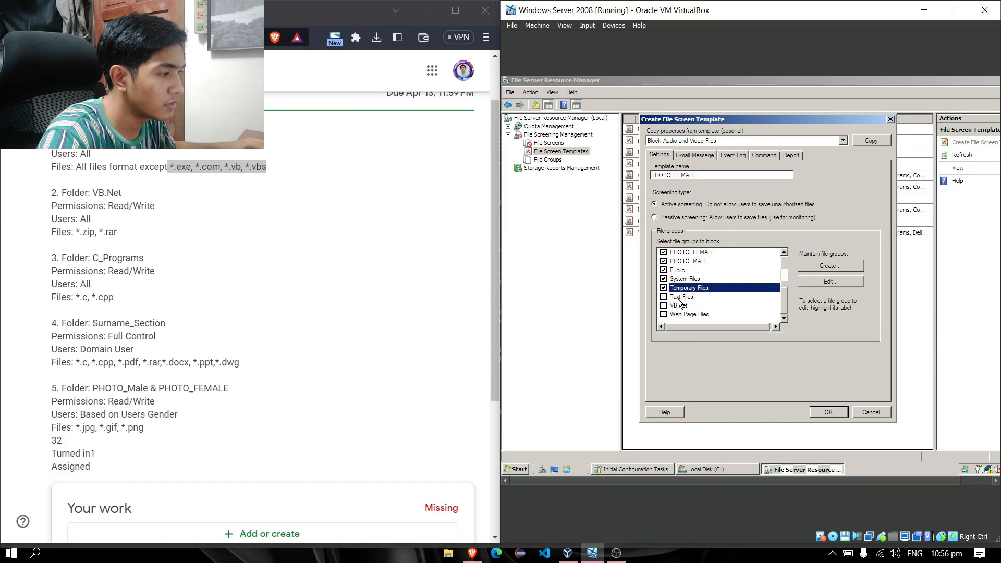
left_click(664, 297)
left_click(664, 305)
left_click(663, 315)
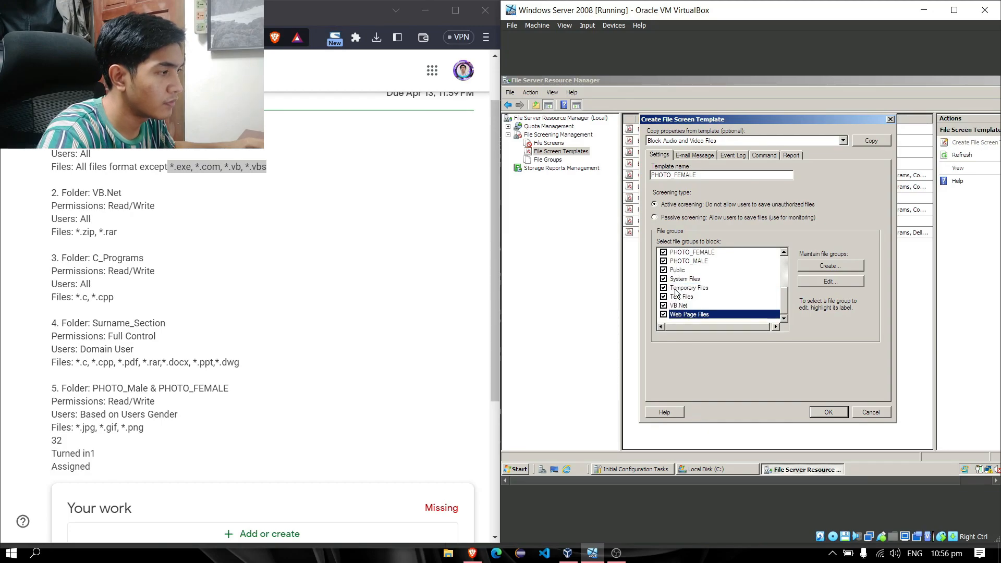
left_click(817, 411)
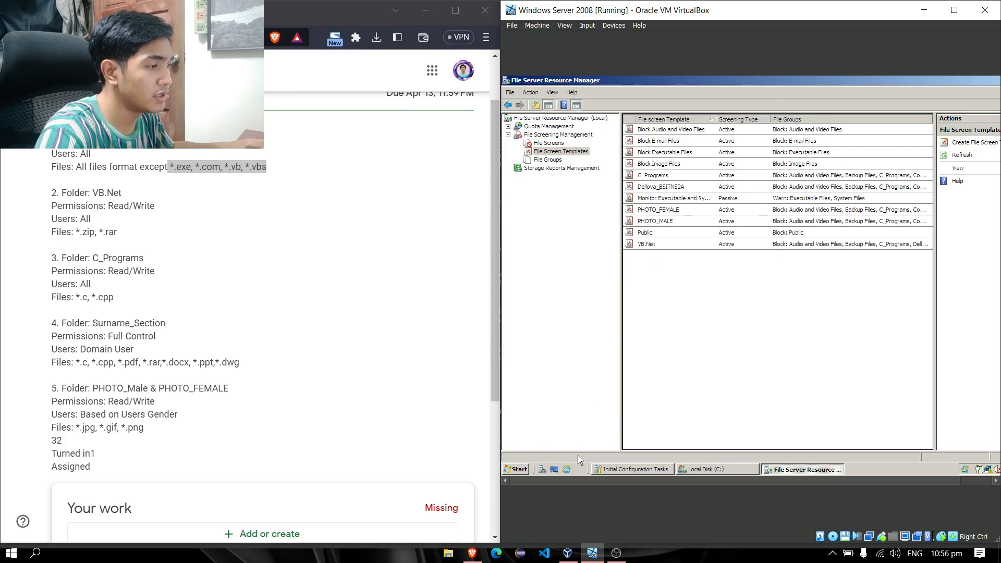
- Switch to Server Manager and start provisioning a shared folder from Share and Storage Management under the File Services role
left_click(520, 469)
mouse_move(678, 340)
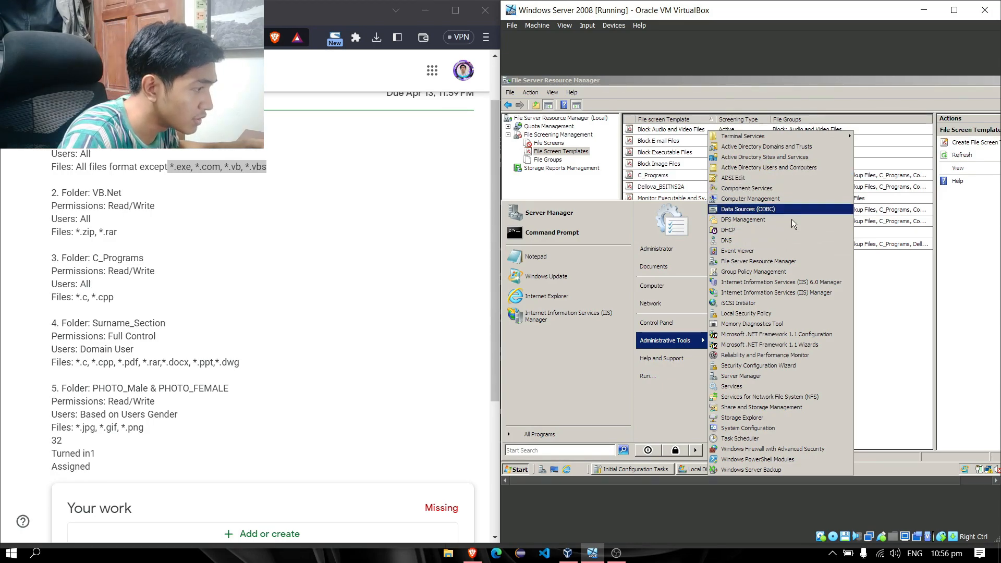
left_click(786, 380)
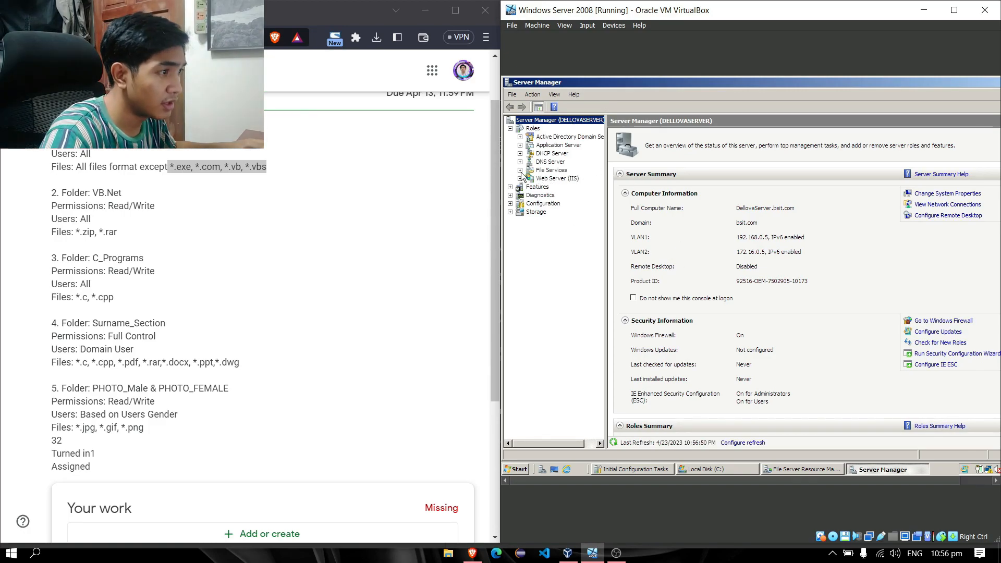
left_click(521, 171)
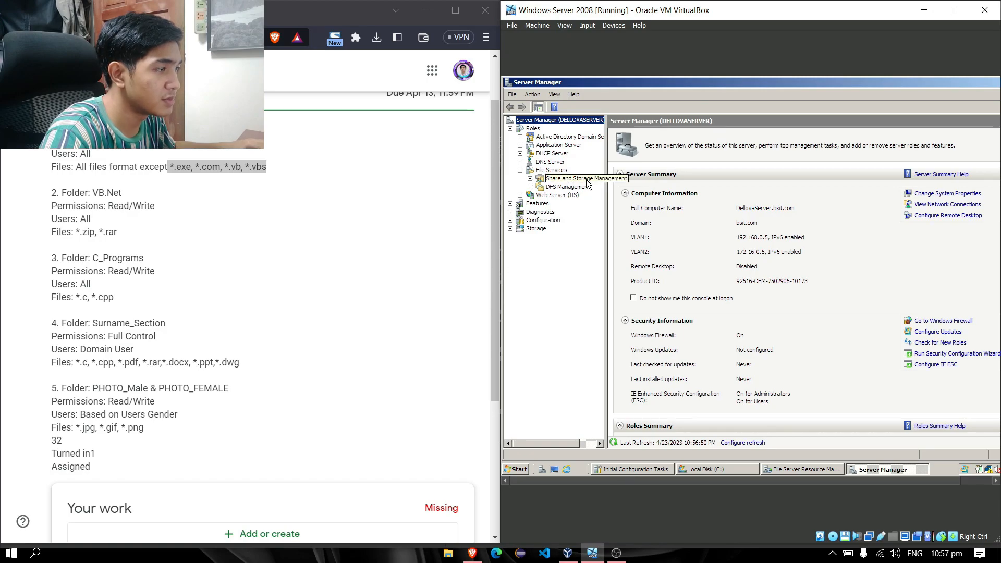
left_click(587, 181)
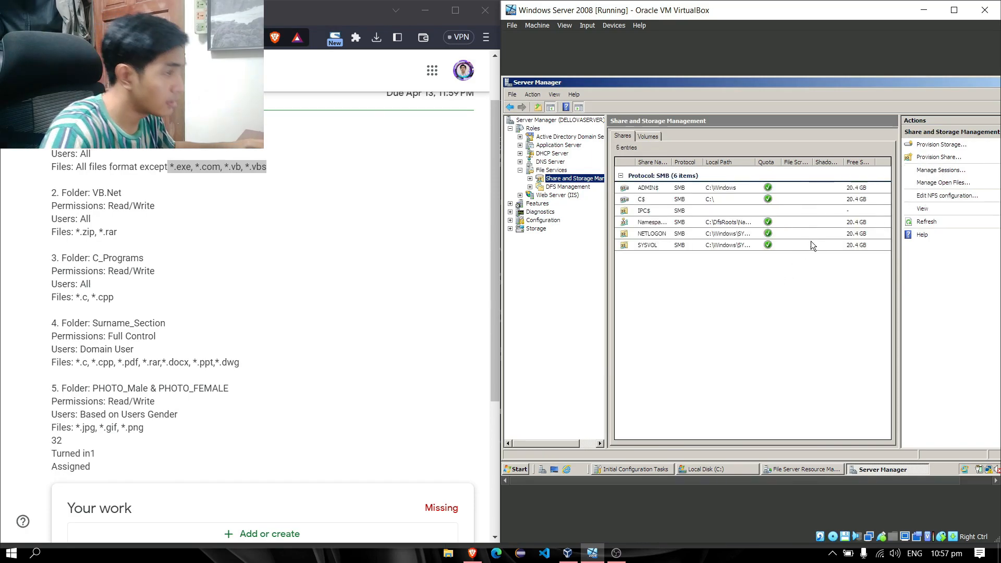
left_click(794, 294)
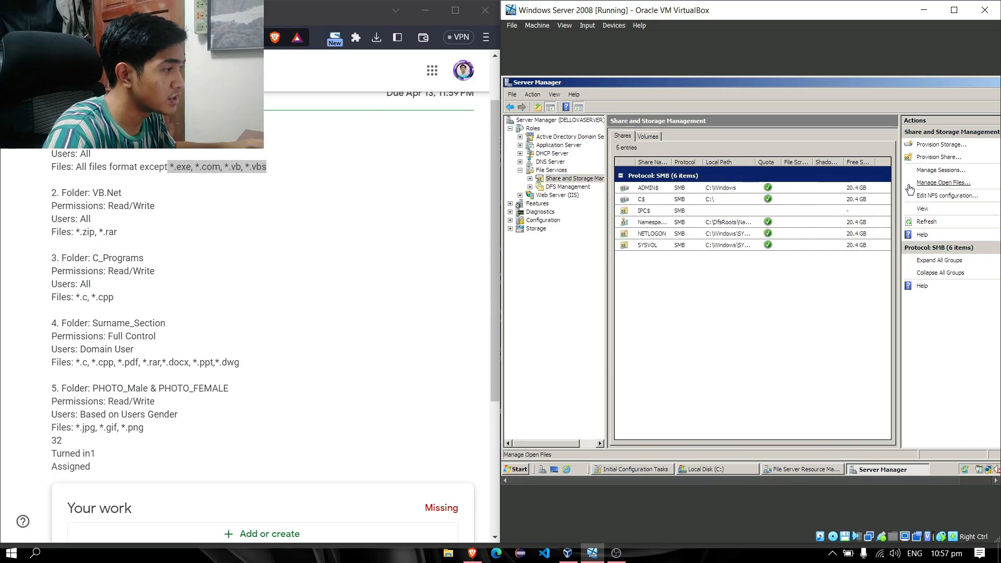
left_click(939, 157)
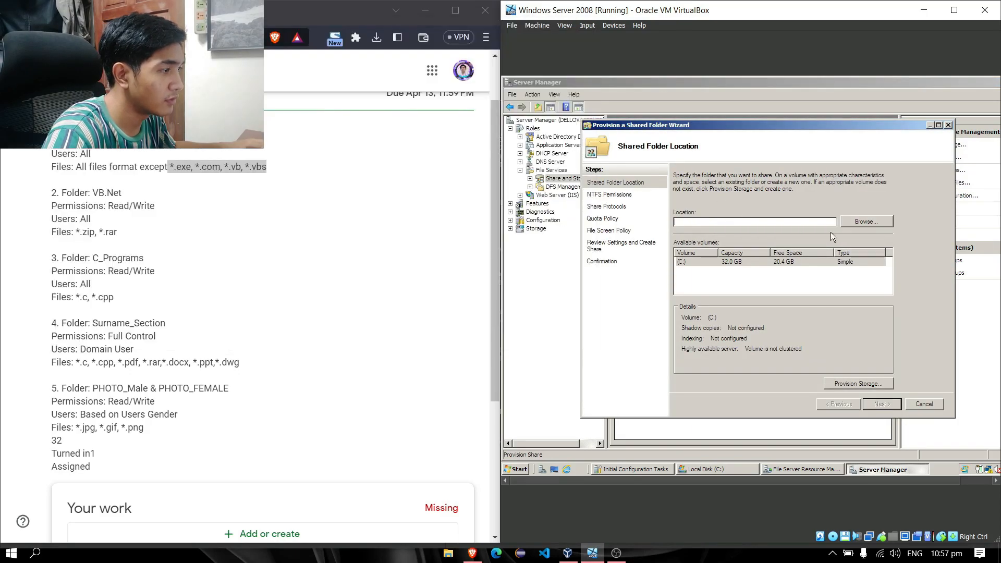
left_click(858, 222)
left_click_drag(777, 200, 772, 258)
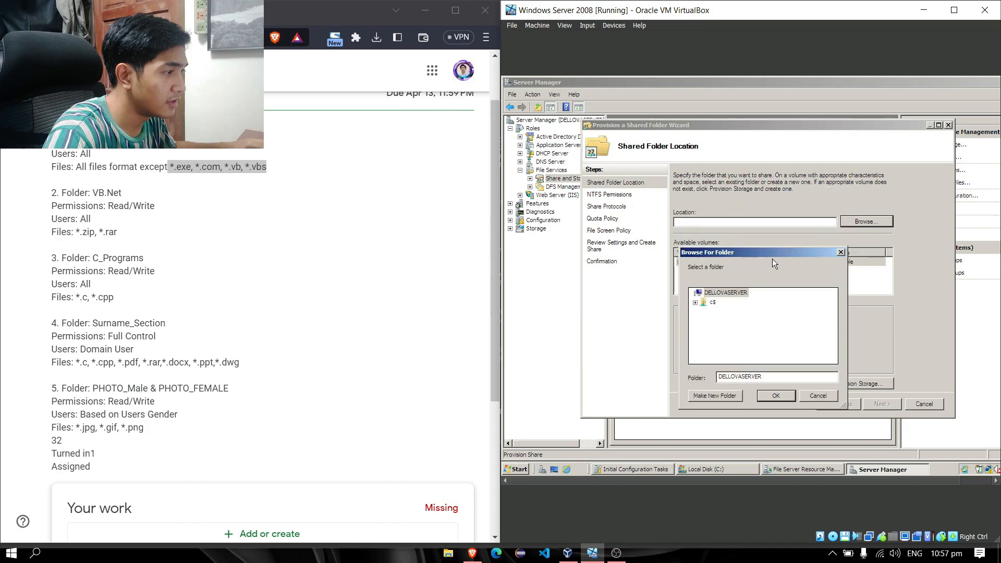
left_click(840, 252)
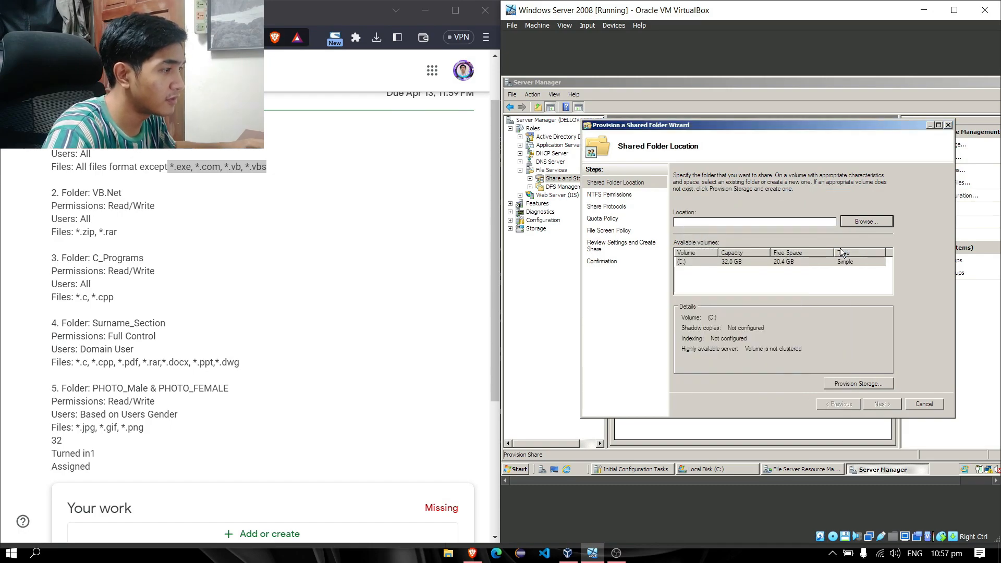
- Choose the existing Public folder on C: as the shared folder location and continue to the NTFS permissions
left_click(867, 222)
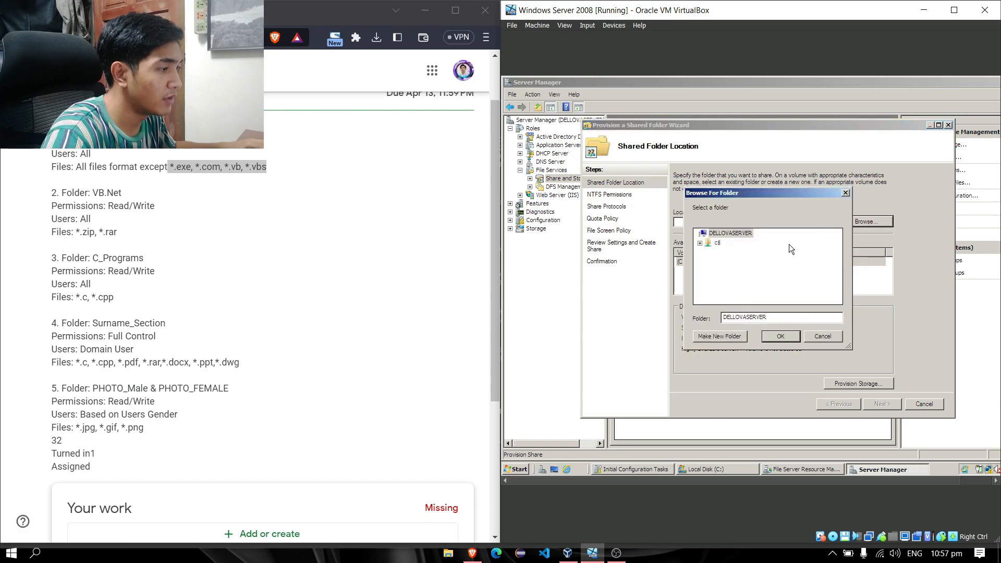
double_click(712, 247)
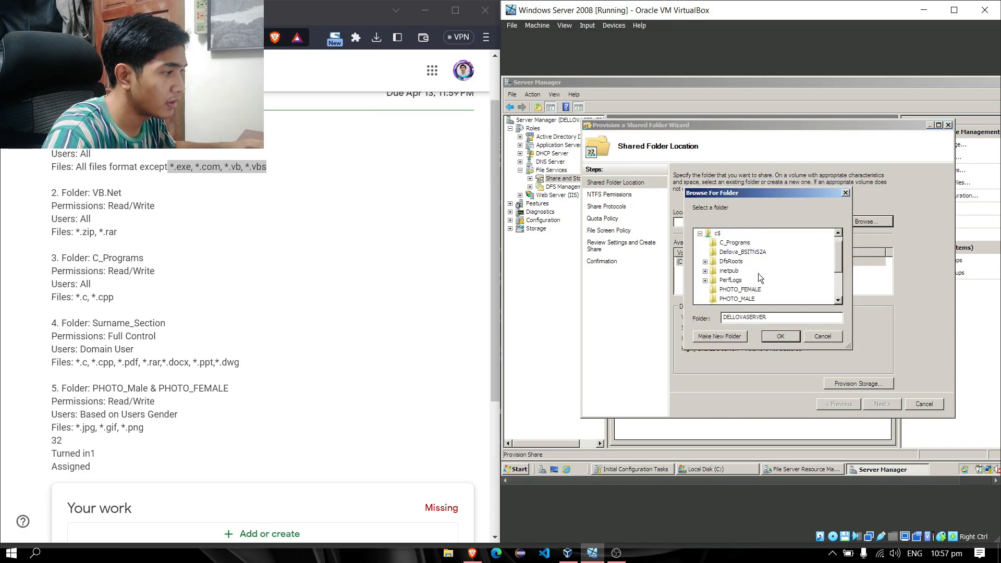
scroll(757, 275, "down", 3)
left_click(727, 261)
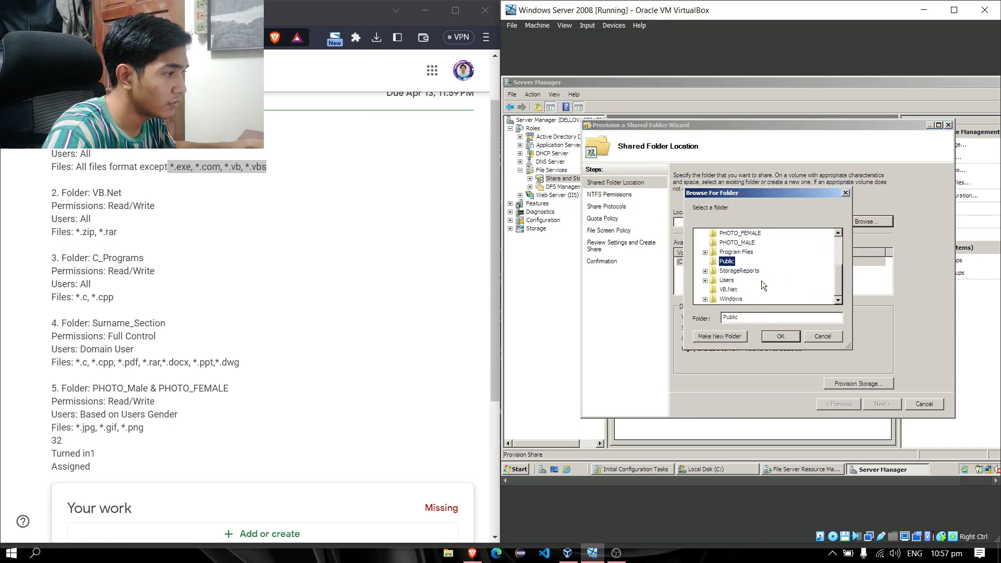
left_click(790, 337)
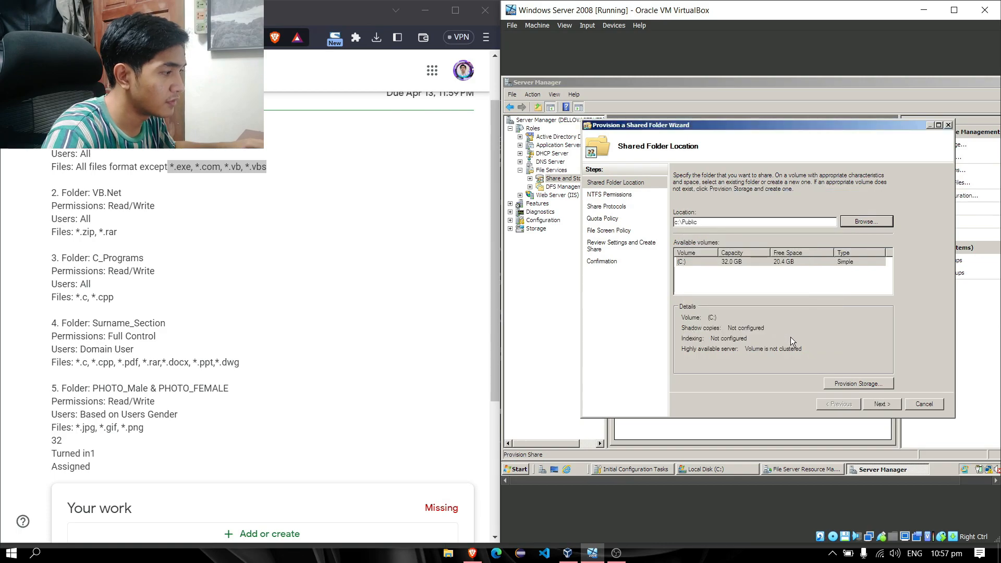
left_click(872, 406)
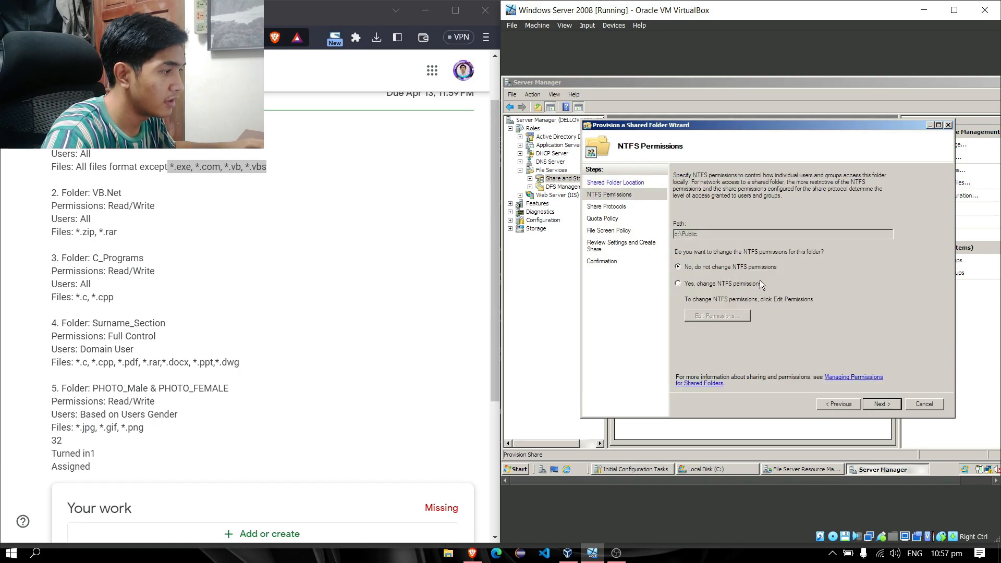
- Keep the Public folder's NTFS permissions as they are and share it over both SMB and NFS
left_click(874, 408)
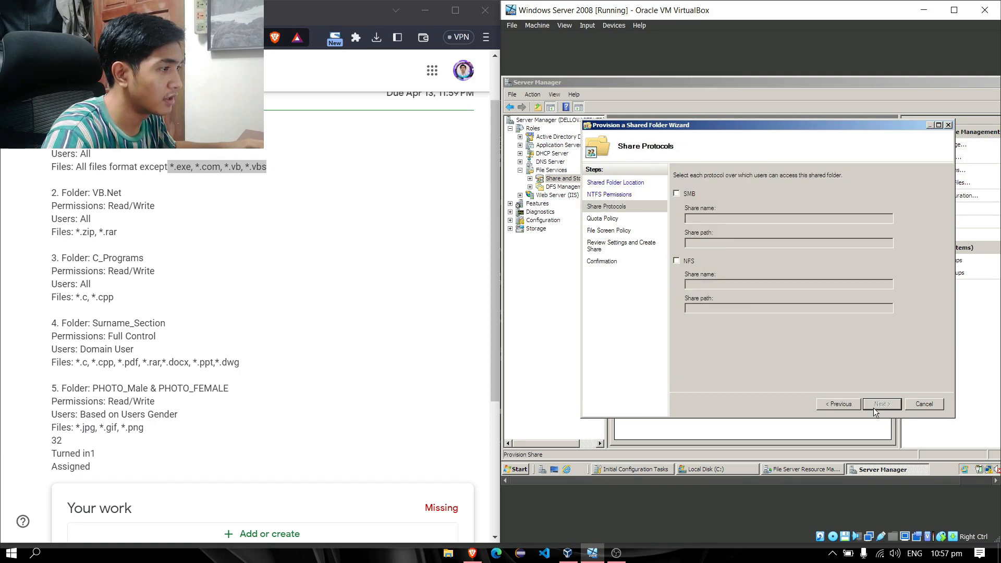
left_click(677, 194)
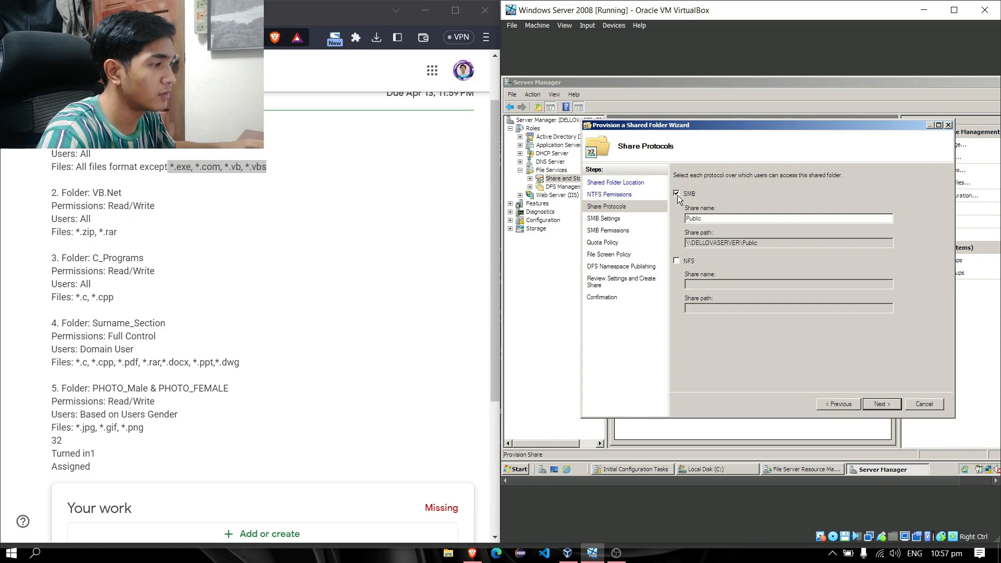
left_click(677, 261)
left_click(879, 406)
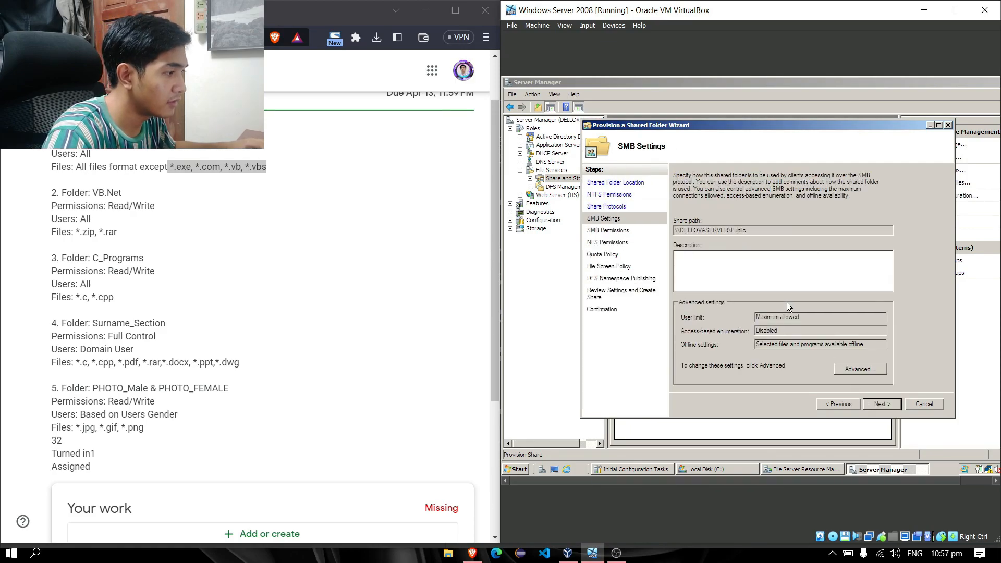
- Give administrators Full Control and all other users and groups Read and Write SMB access, accepting the default SMB settings and NFS permissions
left_click(880, 405)
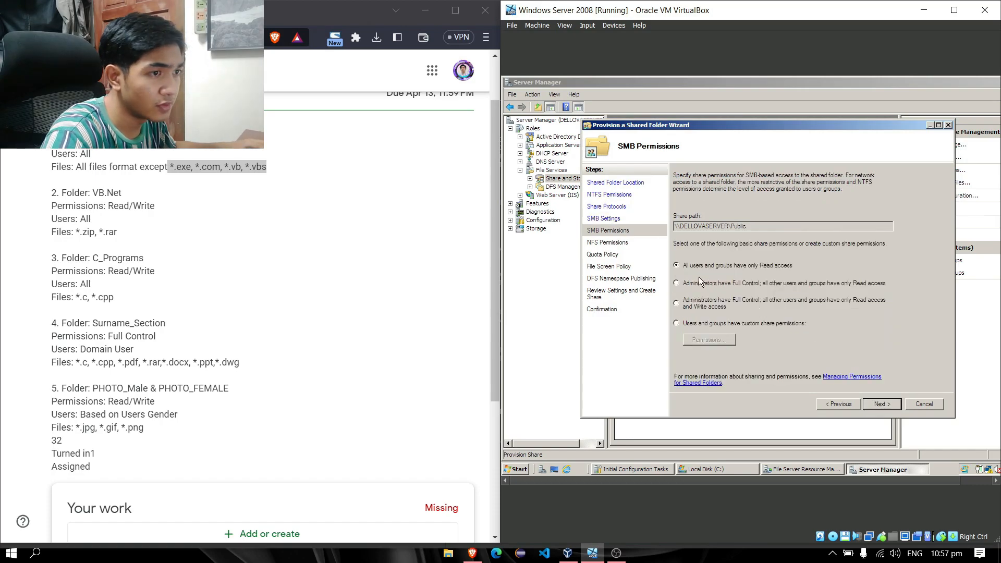
scroll(287, 181, "up", 1)
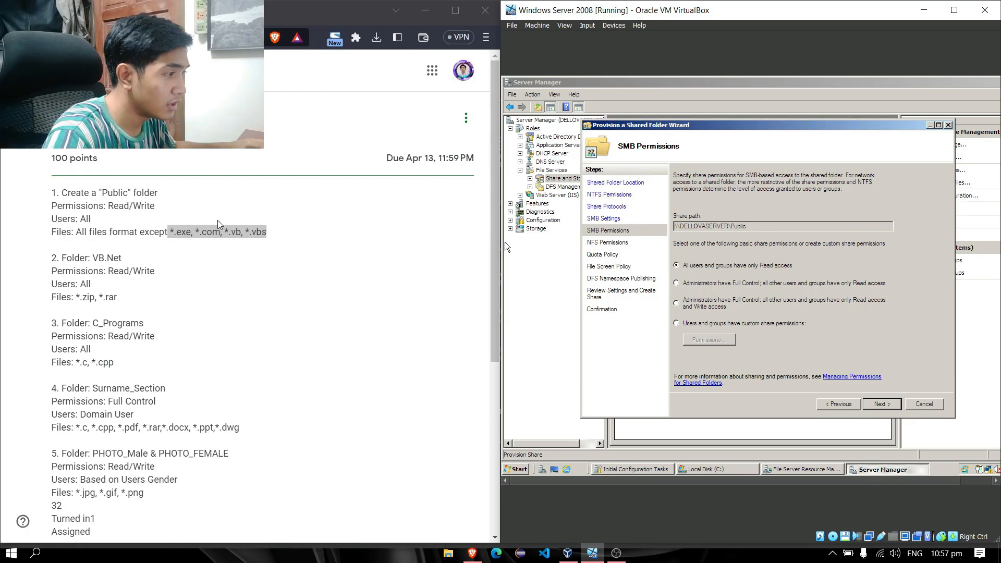
left_click(677, 304)
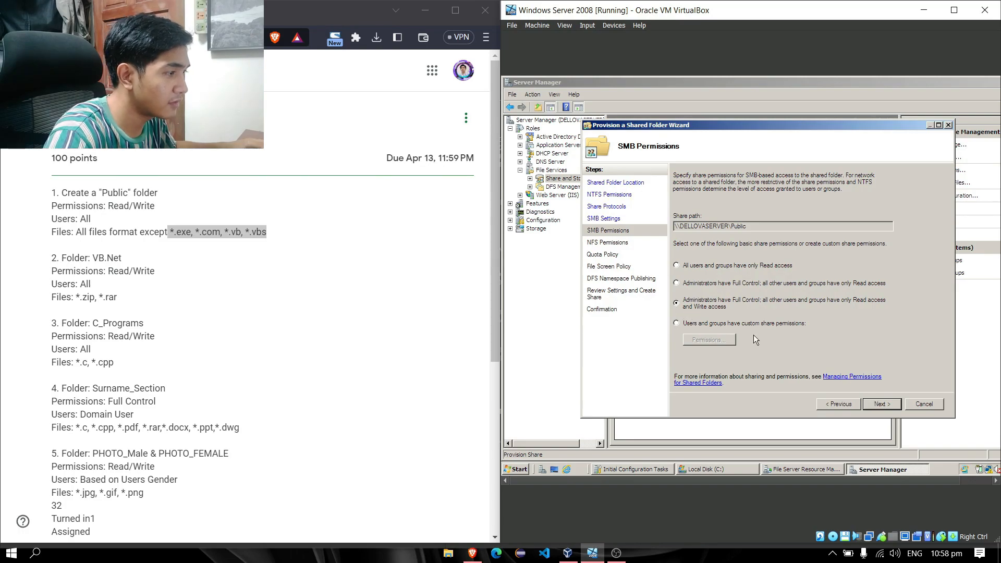
left_click(884, 407)
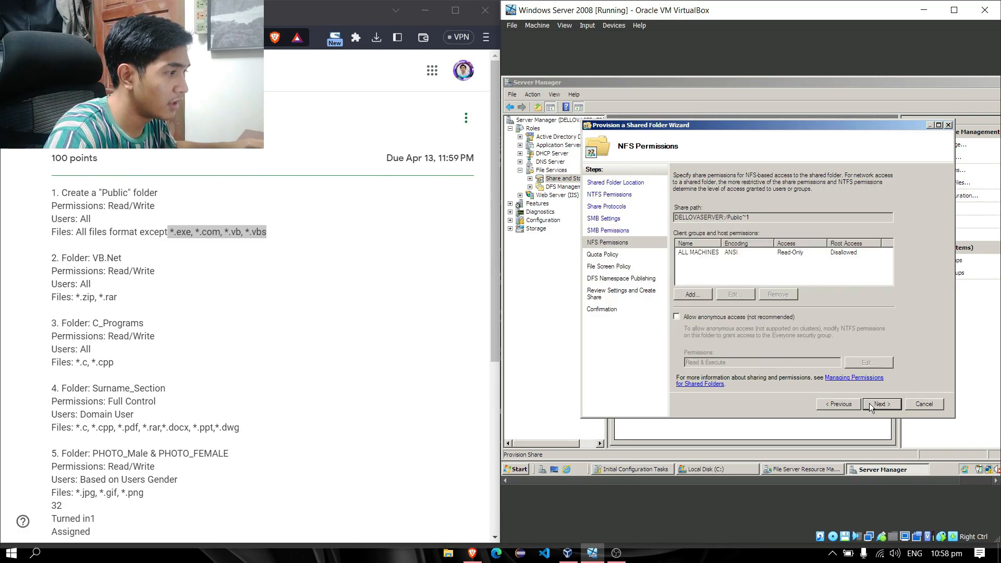
left_click(872, 403)
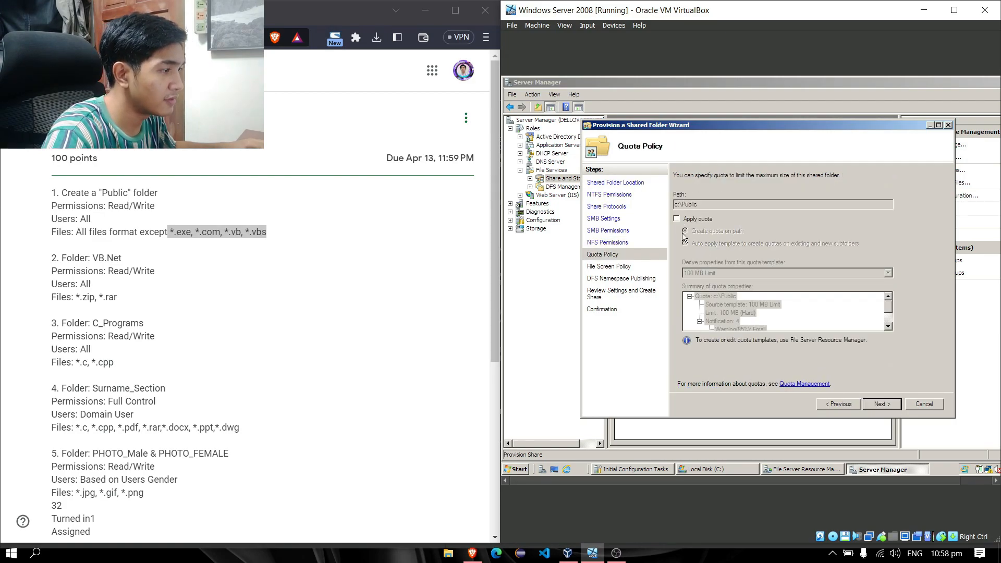
- Apply a quota from the 100 MB Limit template and a file screen from the Public template to the Public folder
left_click(676, 219)
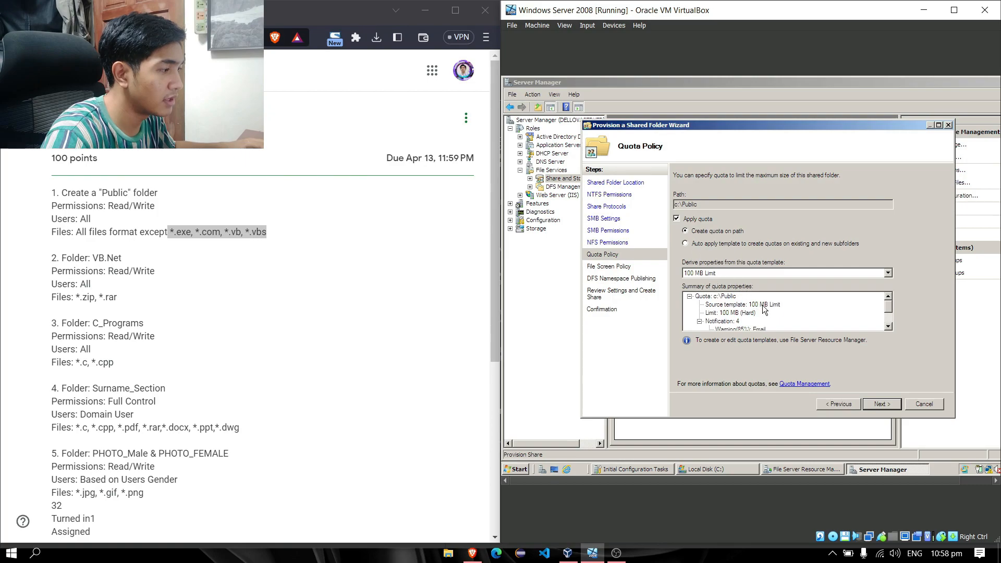
left_click(883, 408)
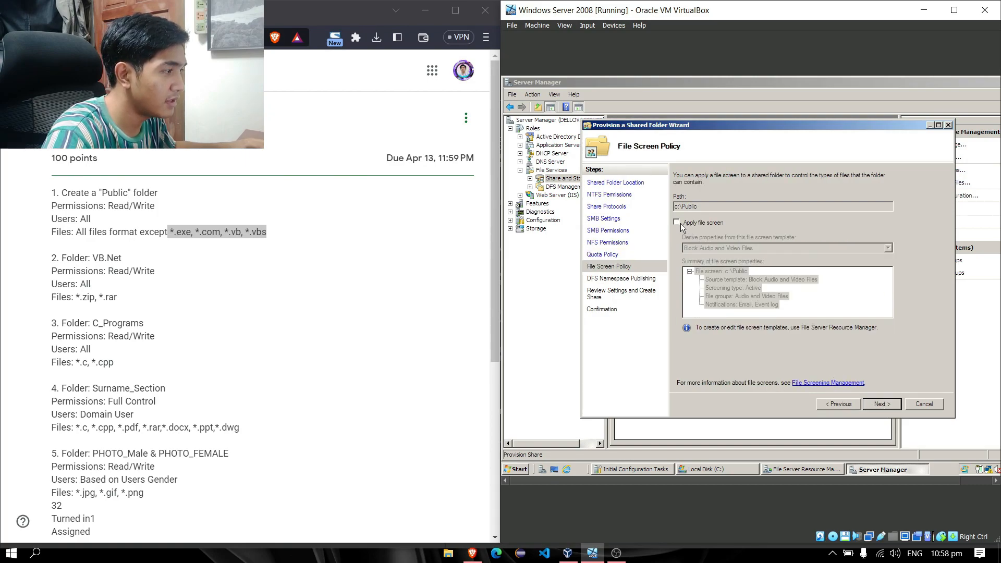
left_click(677, 223)
left_click(888, 247)
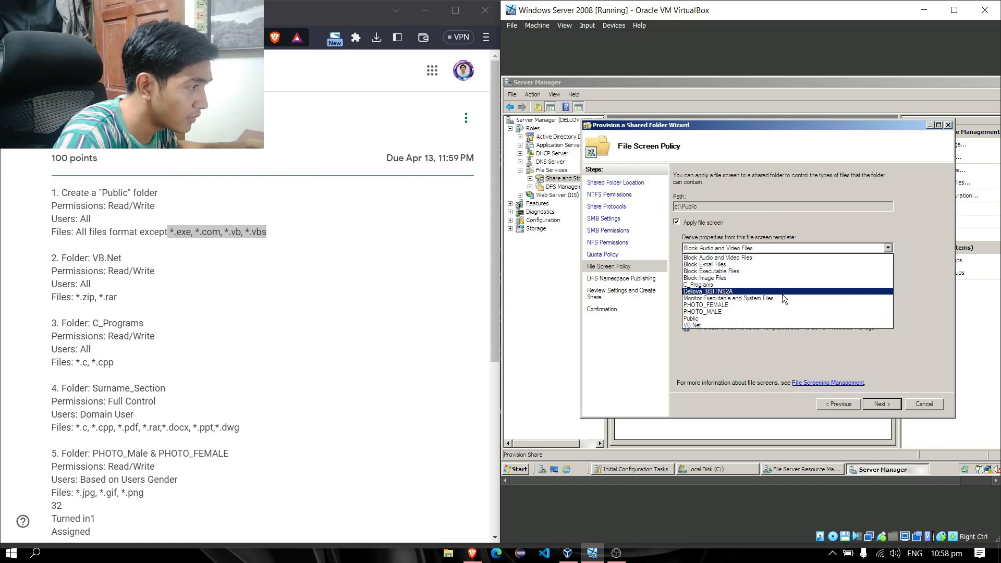
left_click(752, 317)
left_click(879, 403)
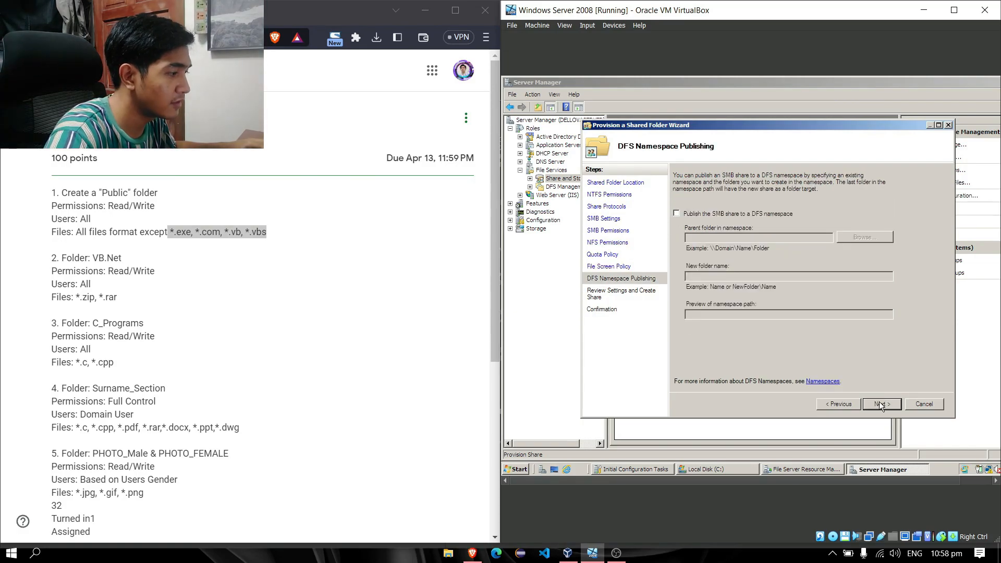
- Skip DFS namespace publishing, create the Public share and close the wizard
left_click(879, 403)
left_click(879, 403)
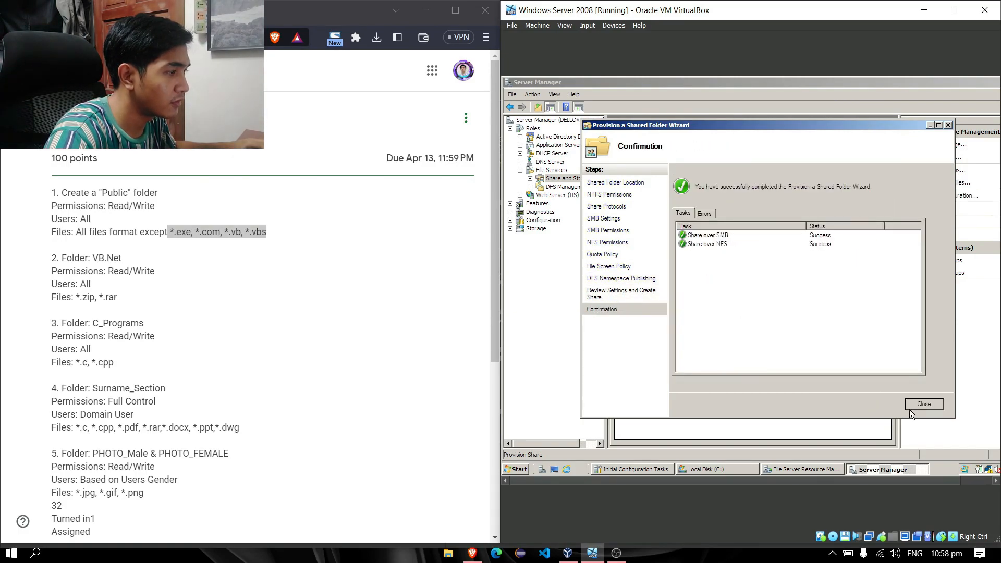
left_click(929, 403)
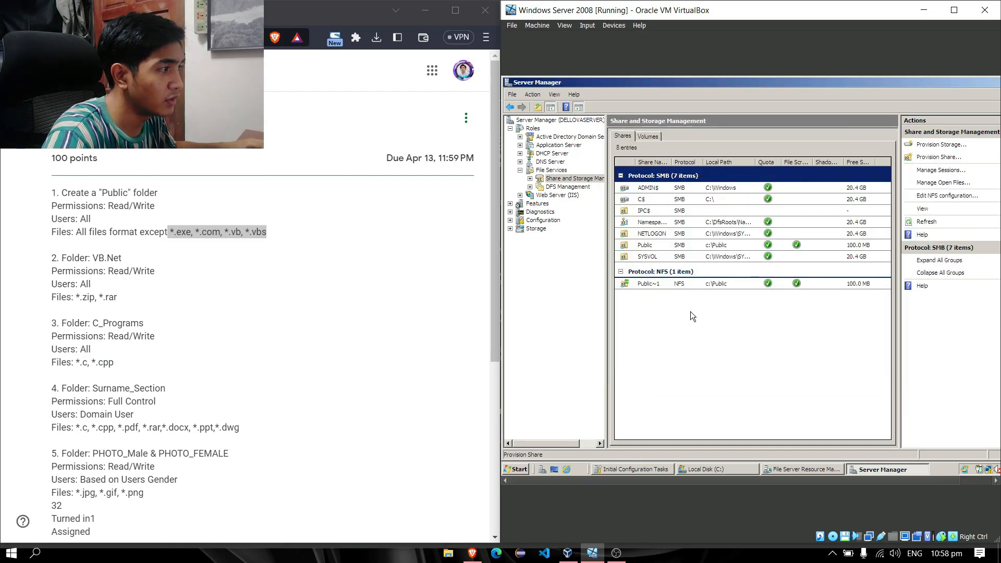
- Start provisioning another shared folder with the existing VB.Net folder on C: as its location
left_click(925, 158)
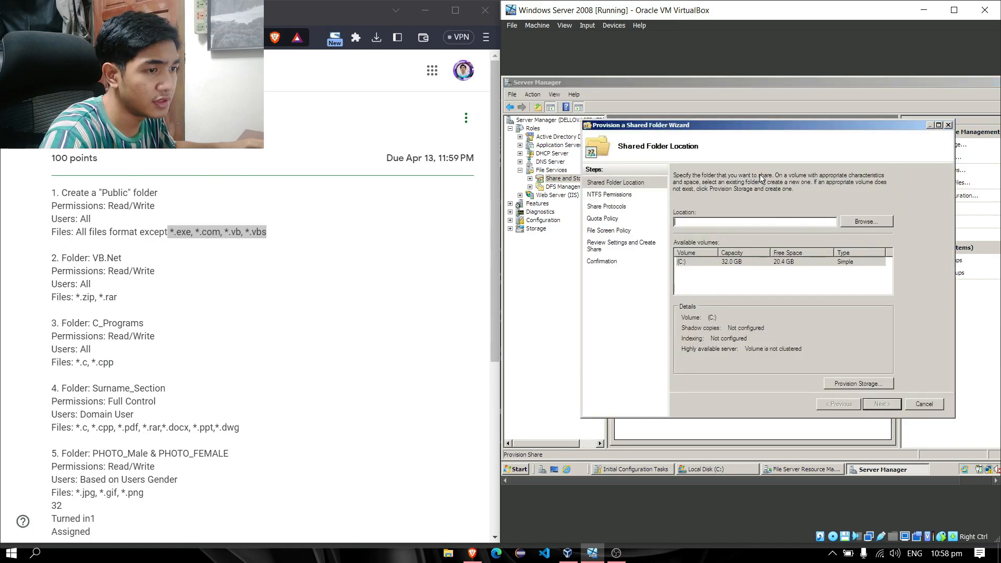
left_click(857, 226)
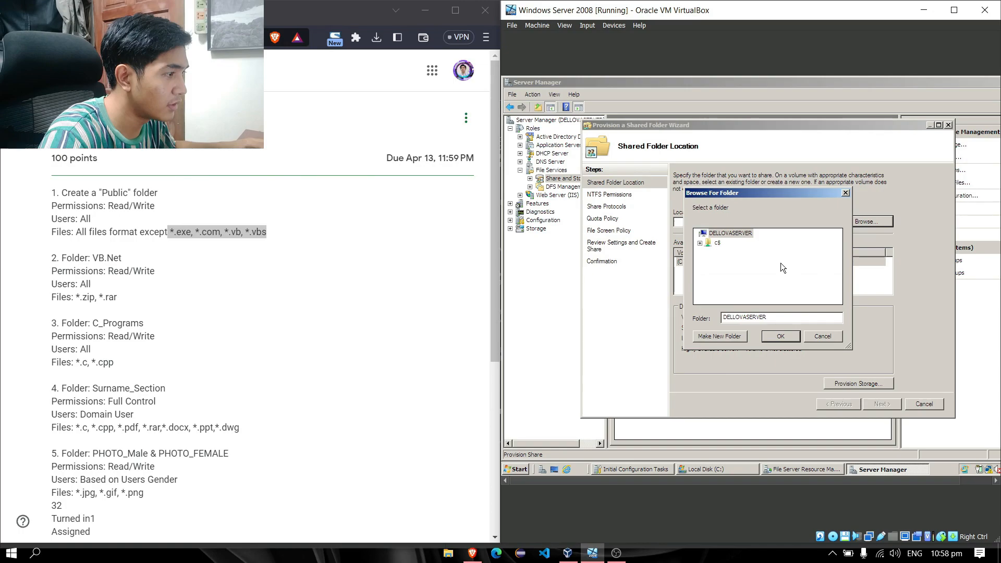
left_click(703, 243)
scroll(763, 260, "down", 3)
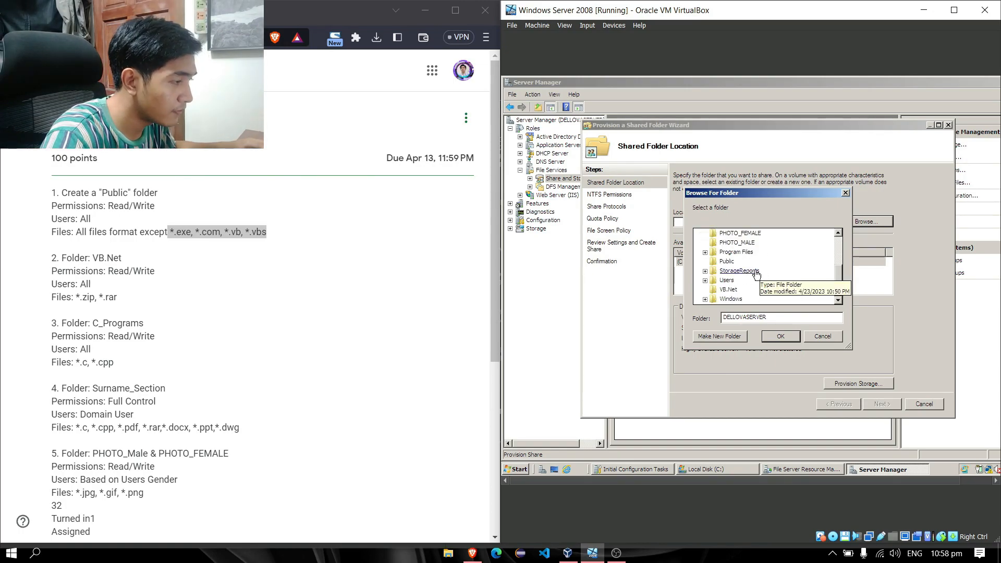
left_click(728, 289)
left_click(780, 336)
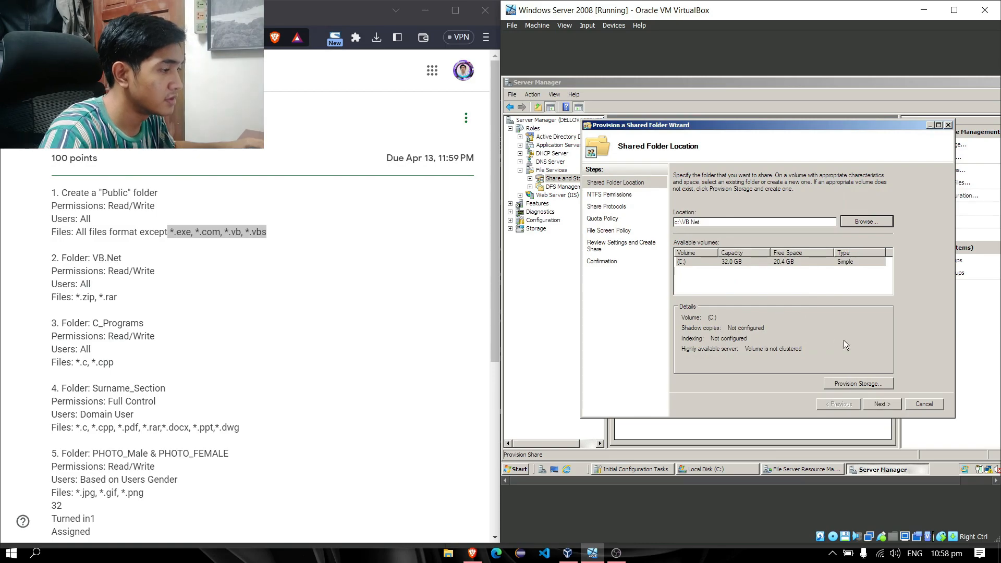
left_click(890, 406)
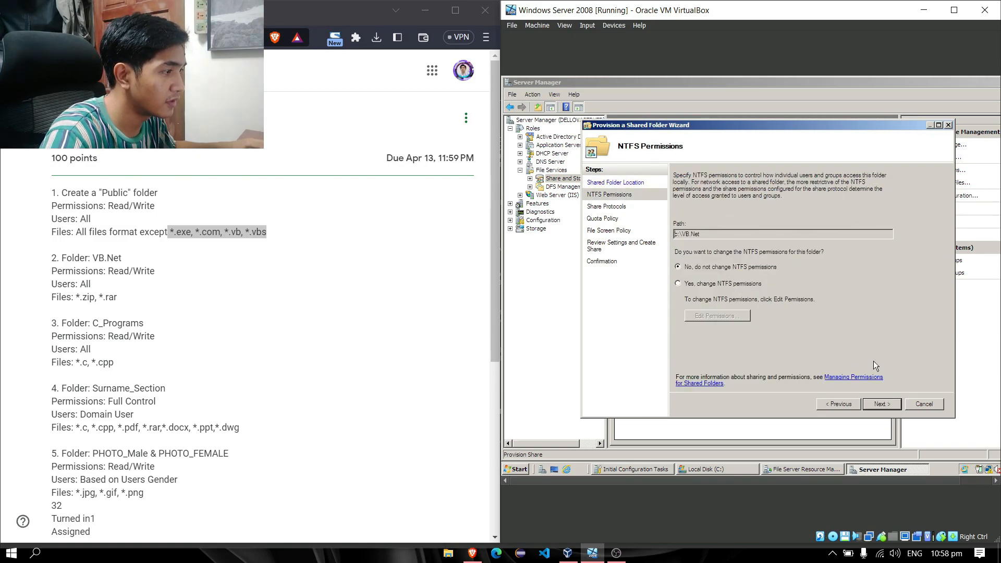
- Leave the VB.Net folder's NTFS permissions as they are and share it over both SMB and NFS
left_click(882, 404)
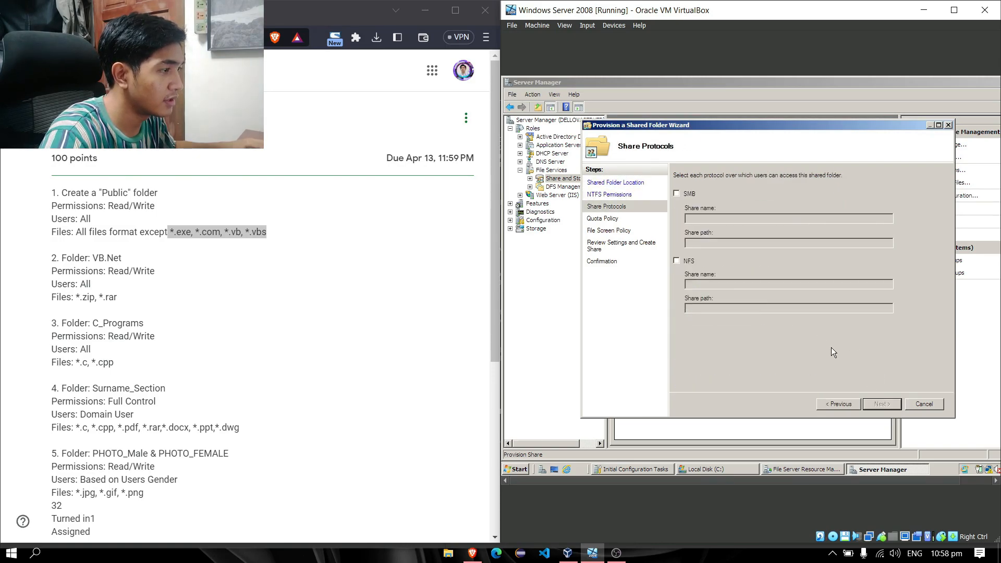
left_click(677, 194)
left_click(677, 261)
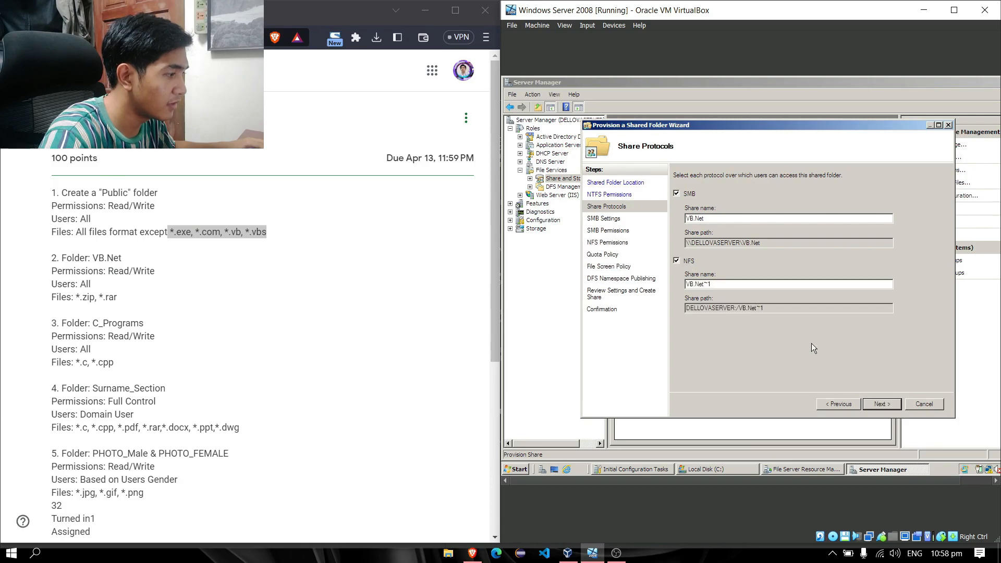
left_click(885, 404)
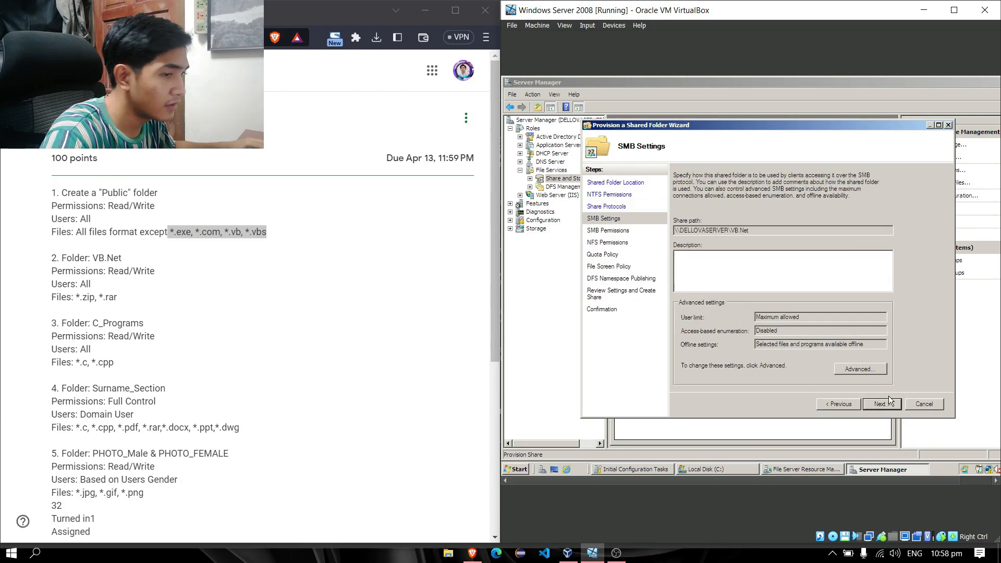
- Give administrators Full Control and all others Read and Write SMB access to VB.Net, accepting the default SMB settings and NFS permissions
left_click(882, 404)
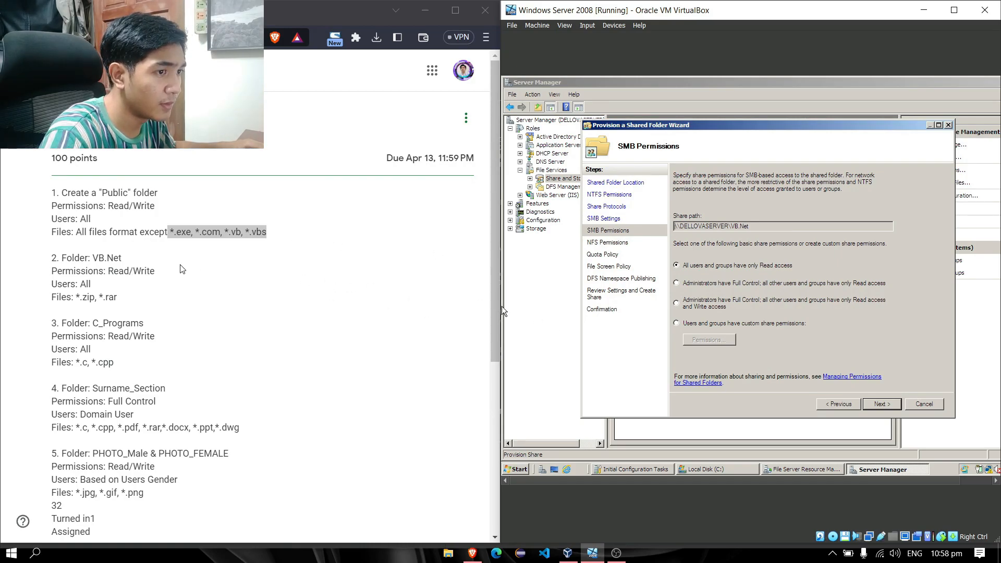
scroll(181, 228, "down", 1)
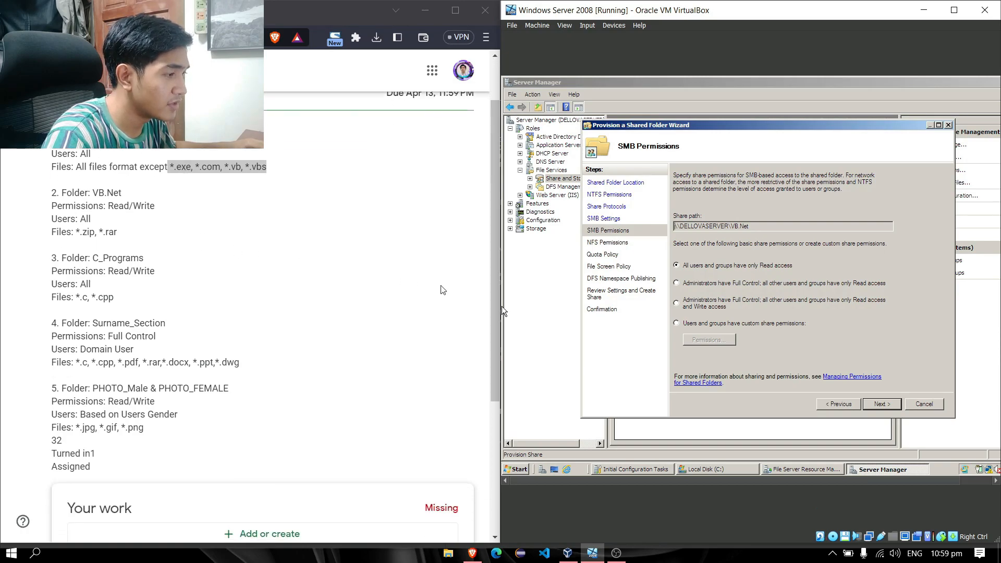
left_click(680, 308)
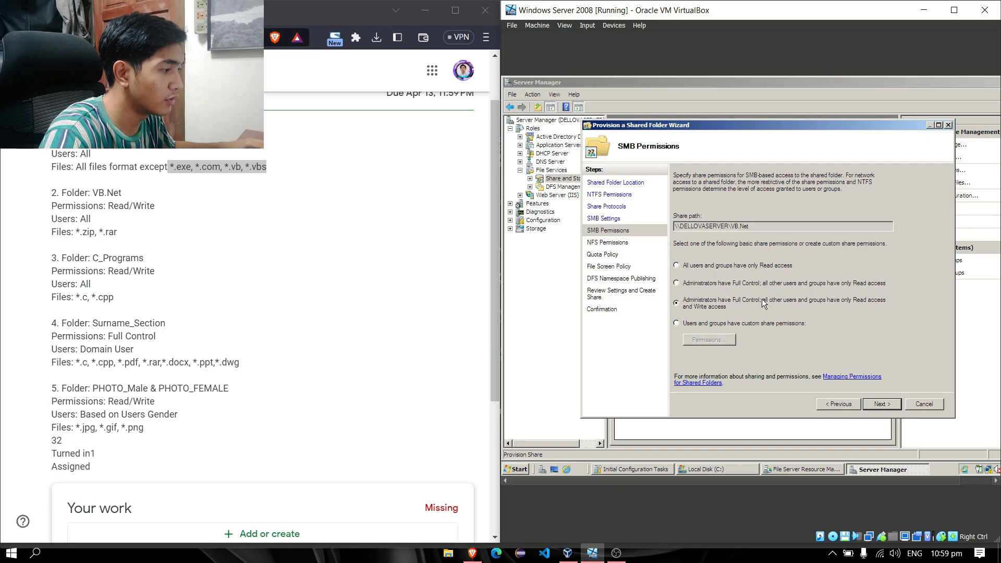
left_click(879, 404)
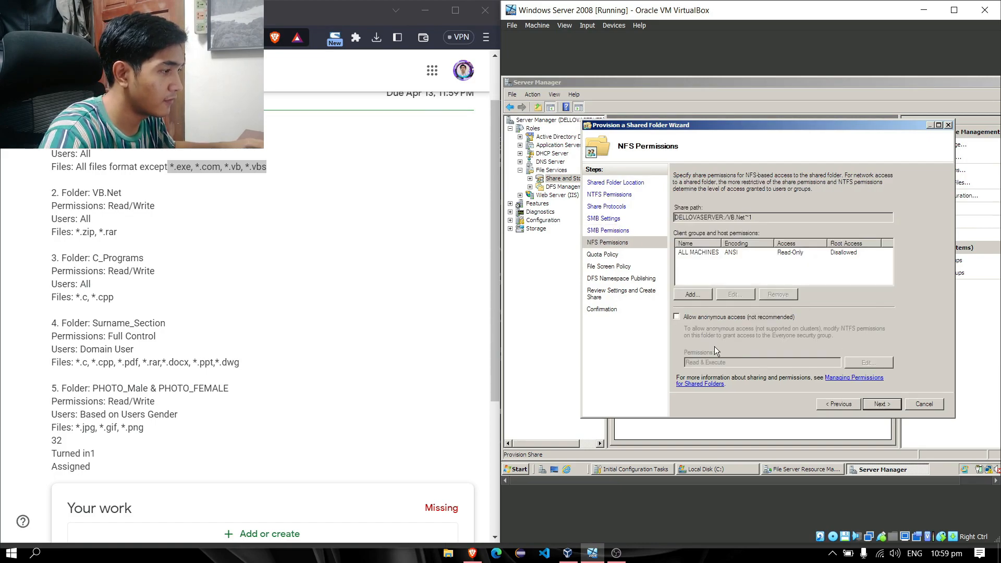
left_click(880, 404)
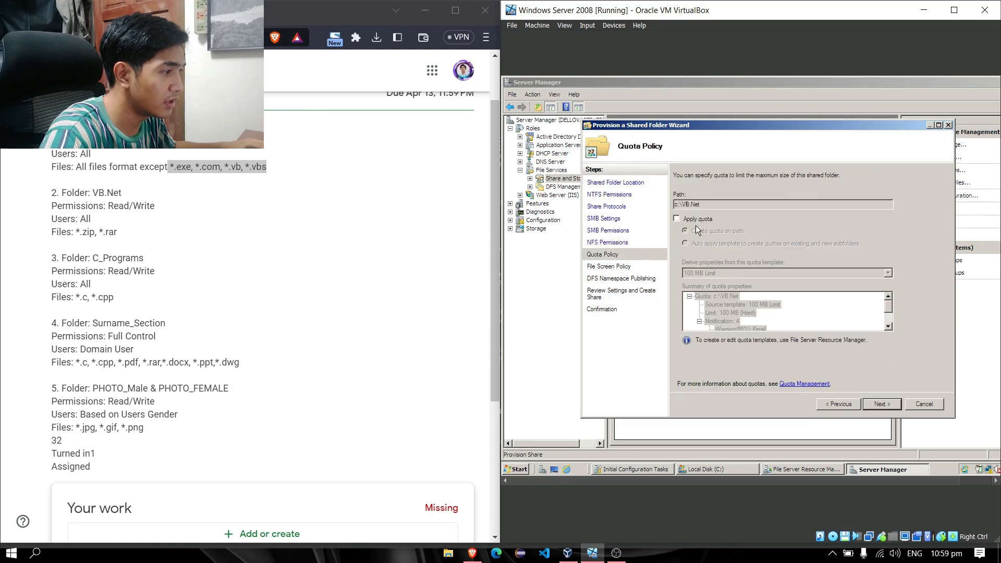
- Apply a quota from the 100 MB Limit template and a file screen from the VB.Net template to the VB.Net folder
left_click(678, 219)
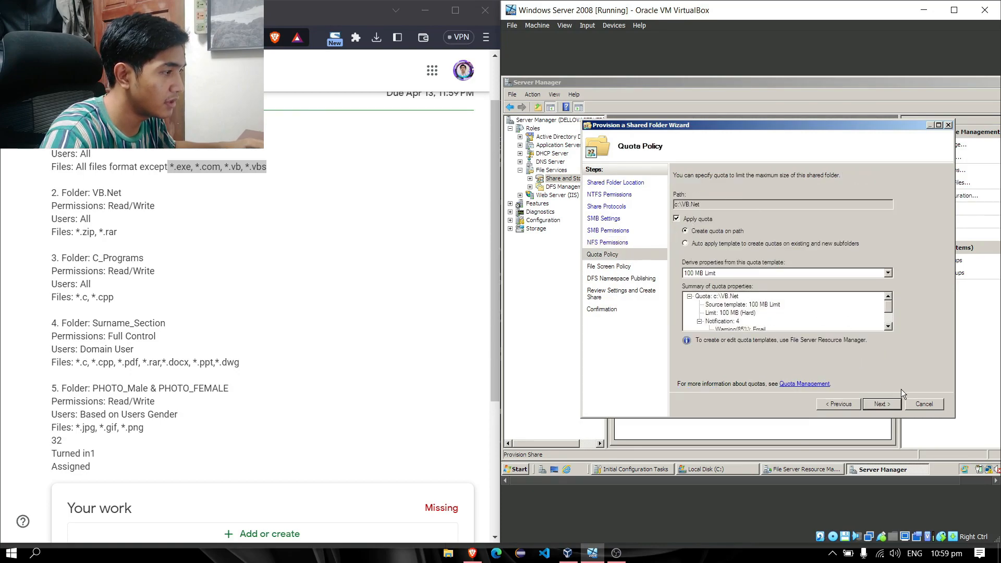
left_click(888, 407)
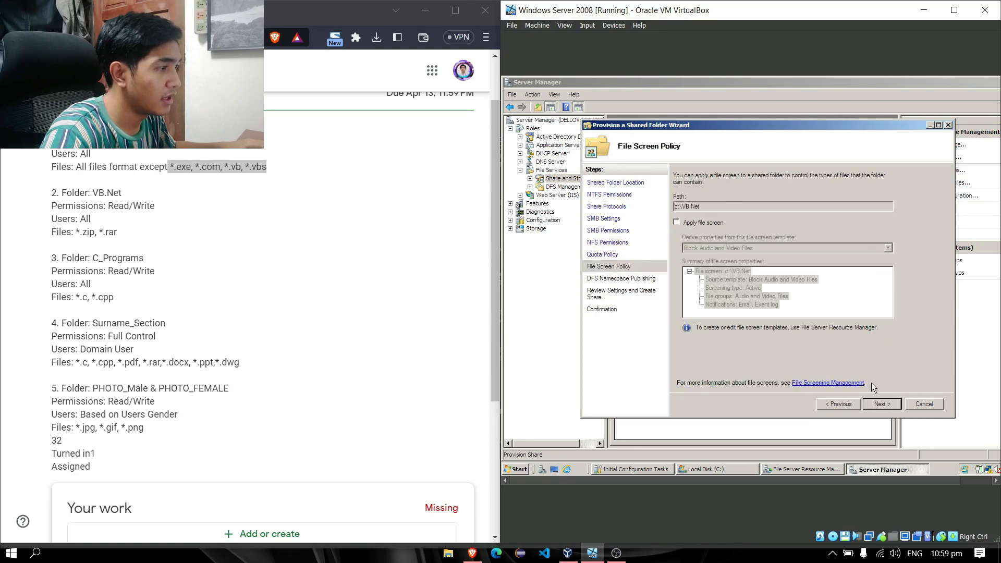
left_click(703, 222)
left_click(819, 248)
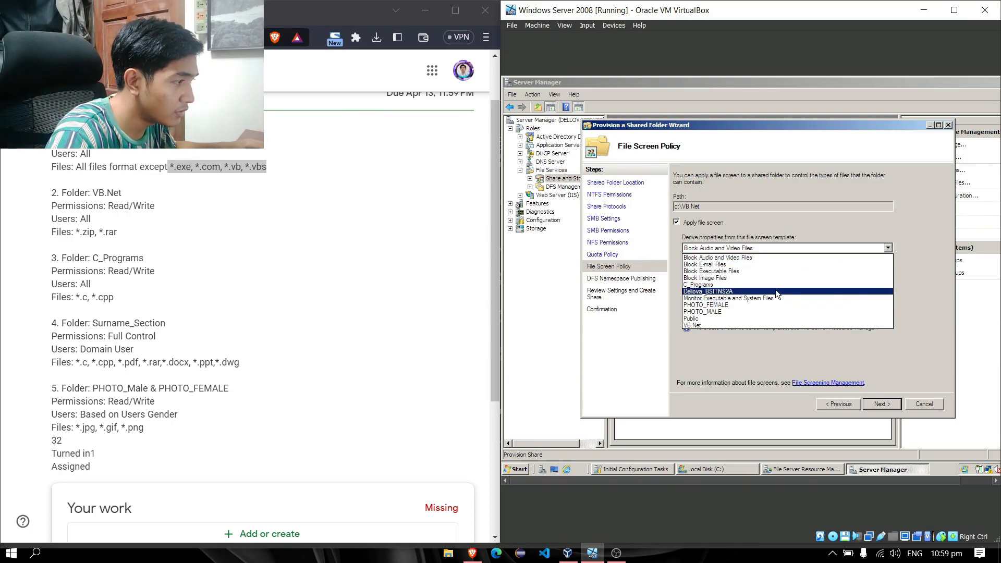
left_click(746, 319)
left_click(742, 248)
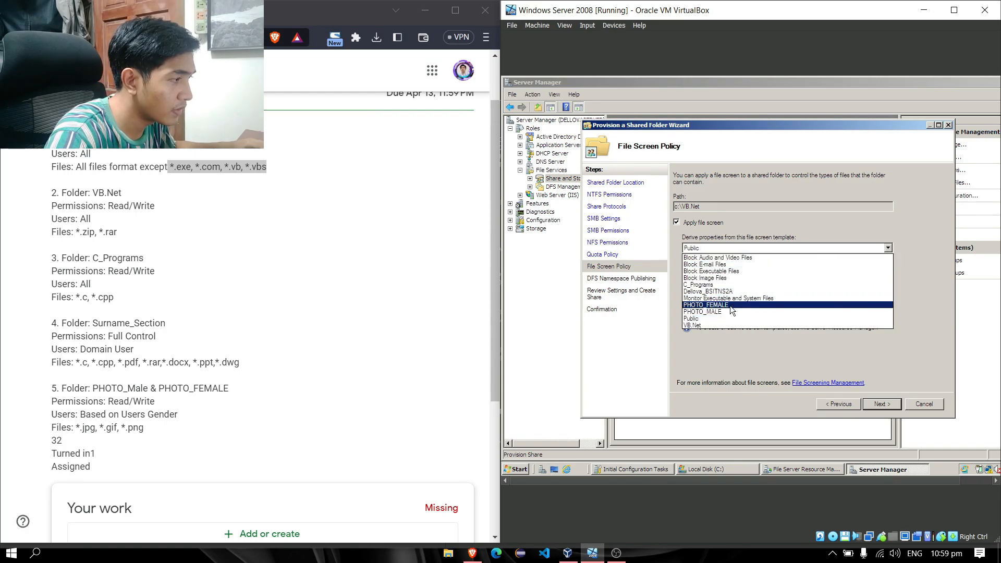
left_click(722, 325)
left_click(880, 403)
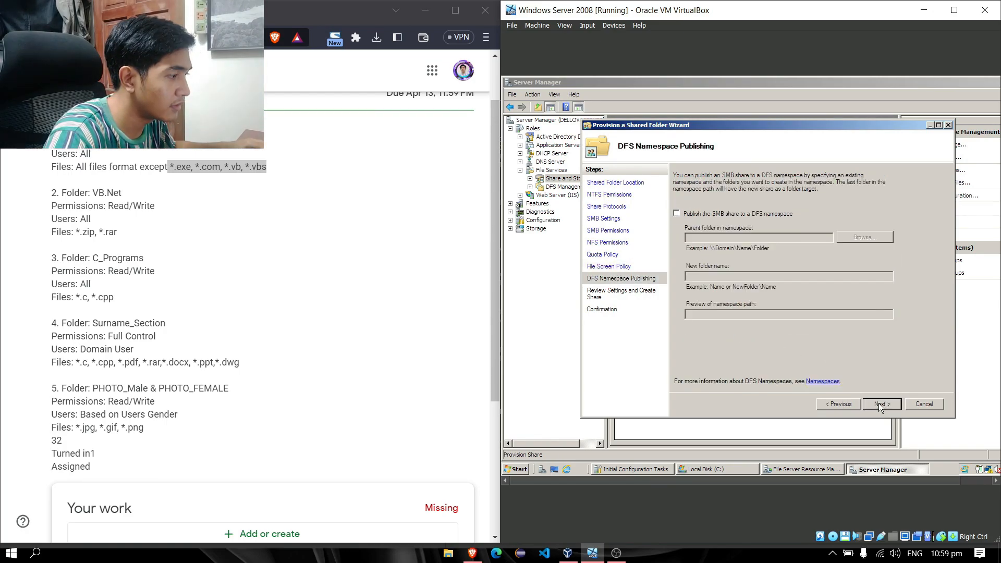
- Create the VB.Net share without publishing it to a DFS namespace and close the wizard
left_click(881, 404)
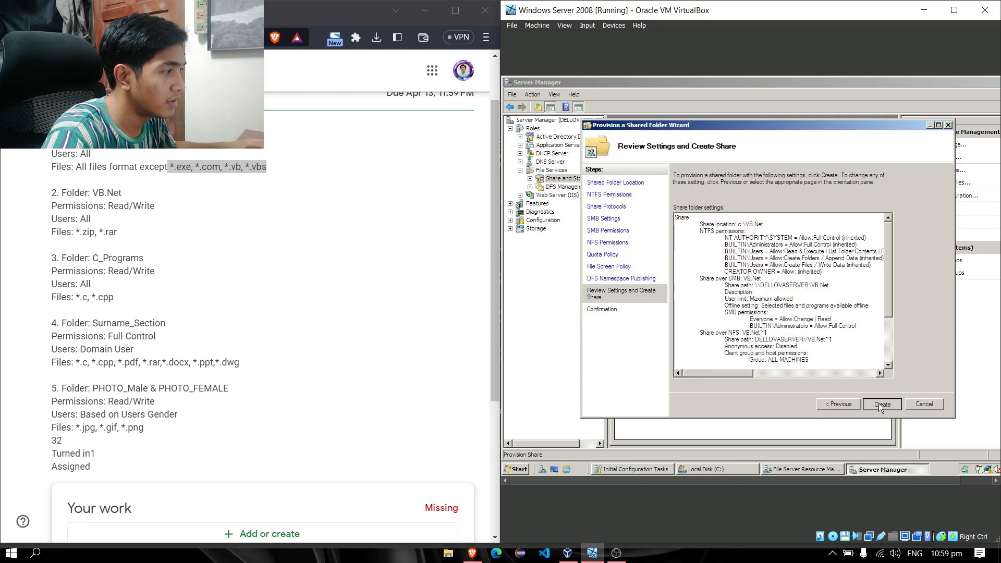
left_click(881, 404)
left_click(923, 406)
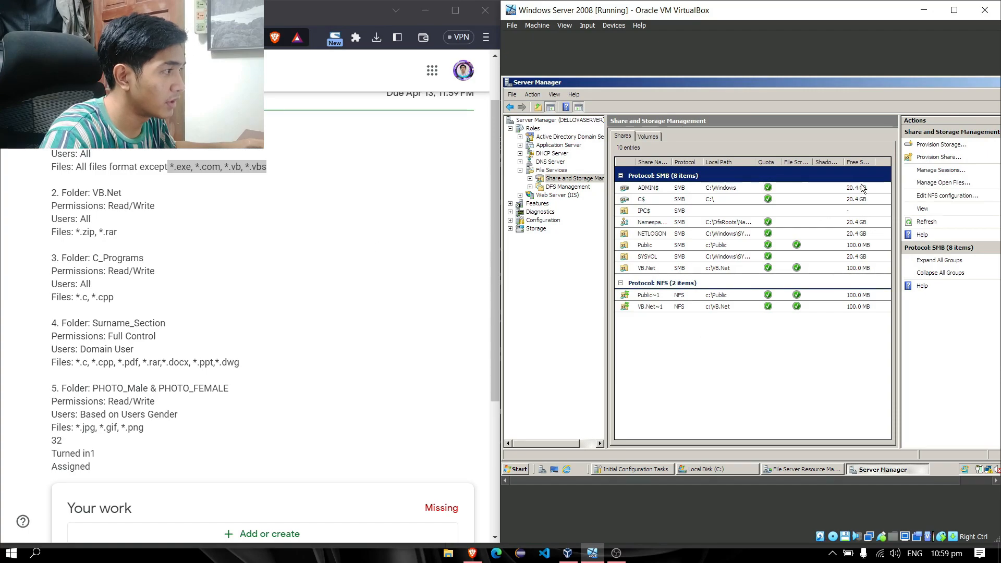
- Start provisioning another shared folder with the existing C_Programs folder on C: as its location
left_click(924, 158)
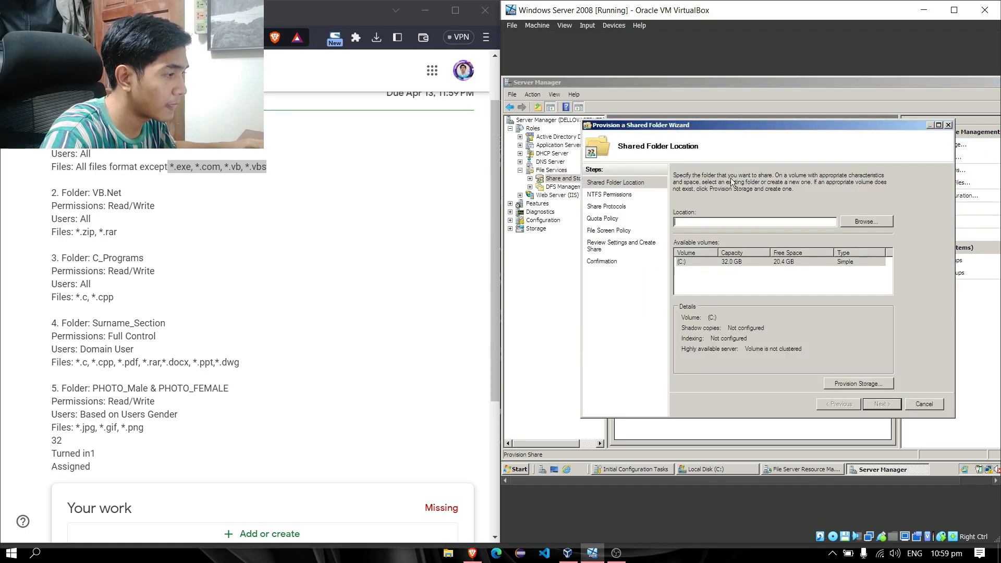
left_click(856, 225)
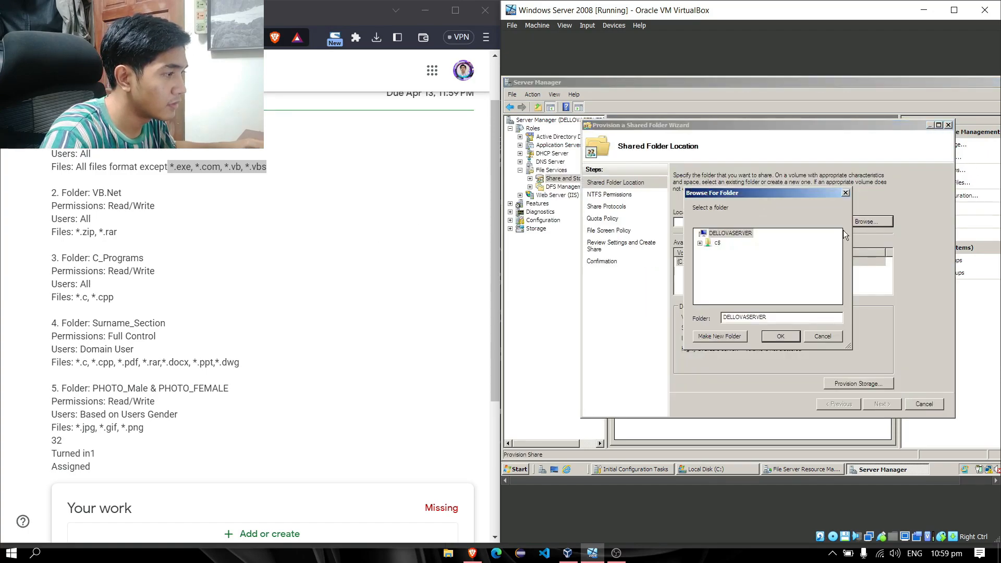
left_click(700, 243)
scroll(755, 263, "down", 1)
scroll(755, 263, "down", 1)
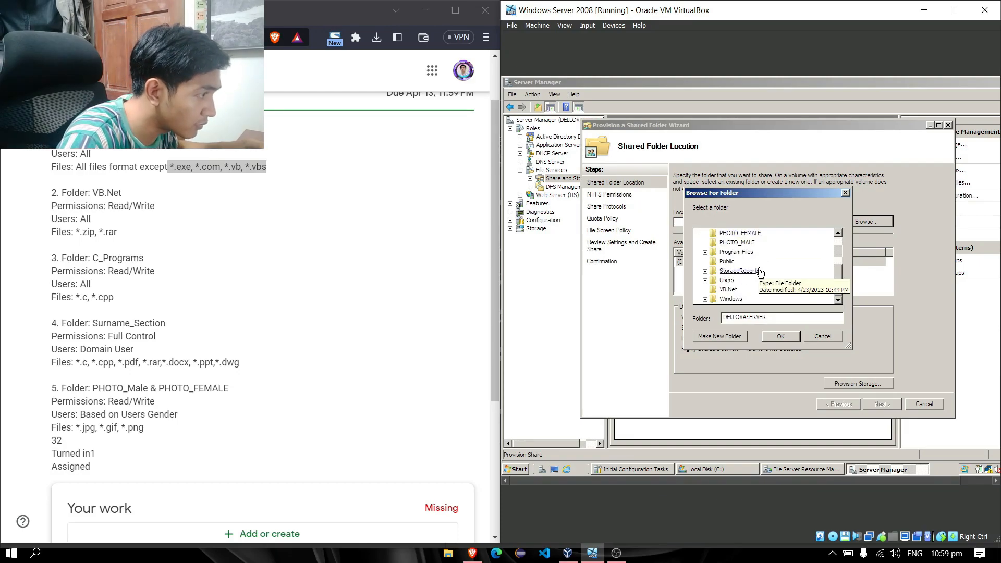
scroll(761, 277, "up", 2)
left_click(734, 242)
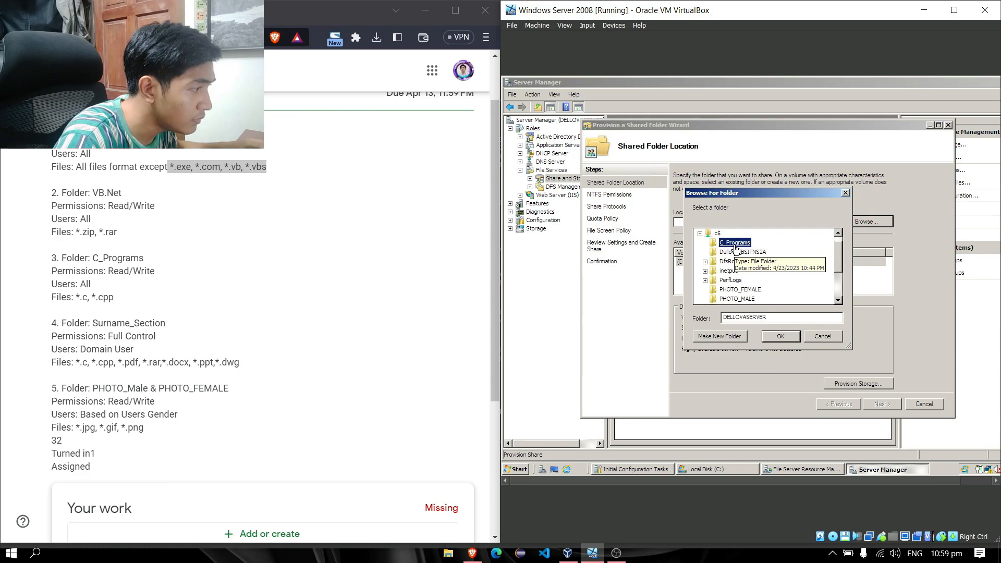
left_click(783, 337)
left_click(874, 405)
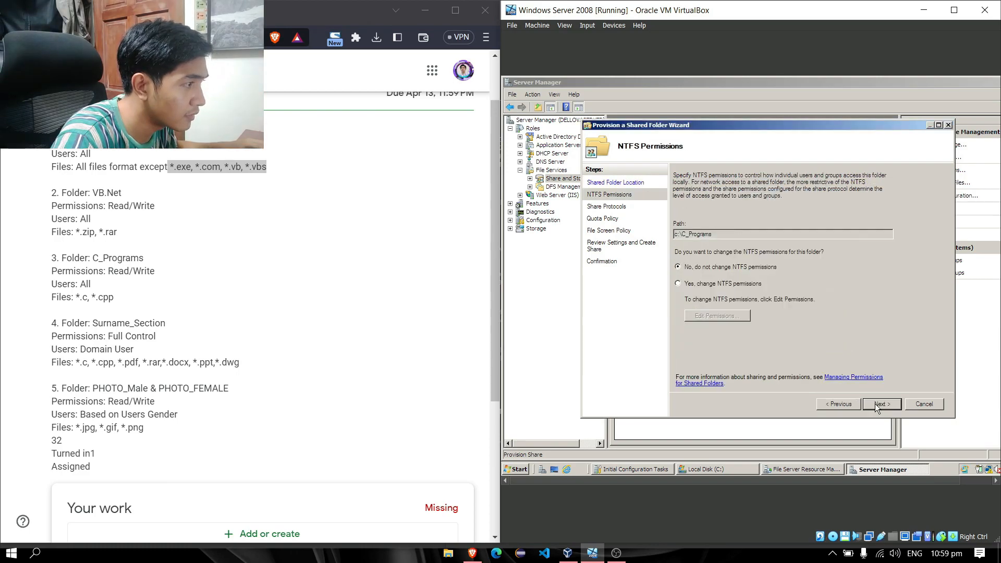
- Keep the C_Programs folder's NTFS permissions as they are and share it over both SMB and NFS
left_click(875, 403)
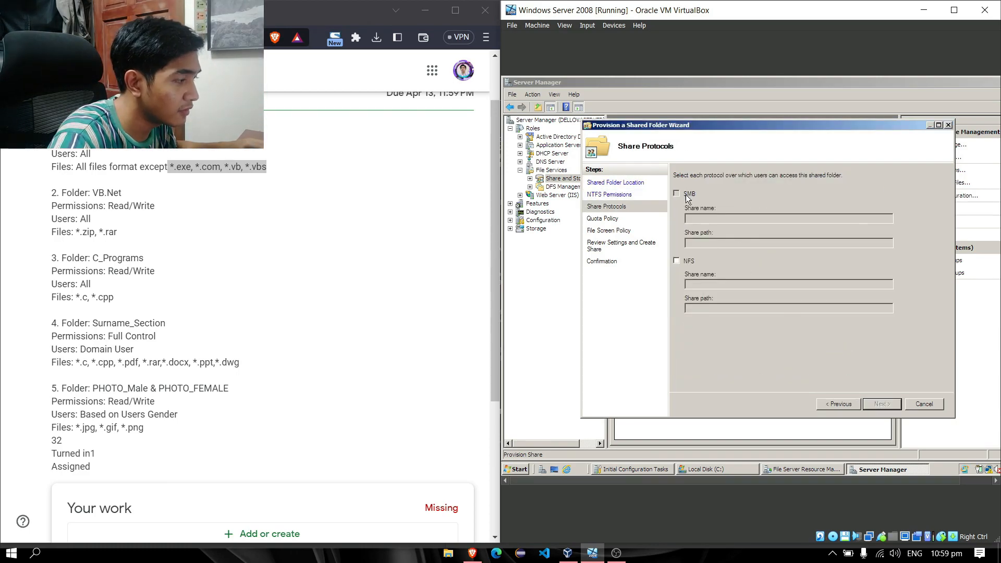
left_click(686, 195)
left_click(686, 261)
left_click(880, 406)
- Set the C_Programs share's SMB permissions to Full Control for administrators and only Read and Write access for all other users and groups
left_click(880, 406)
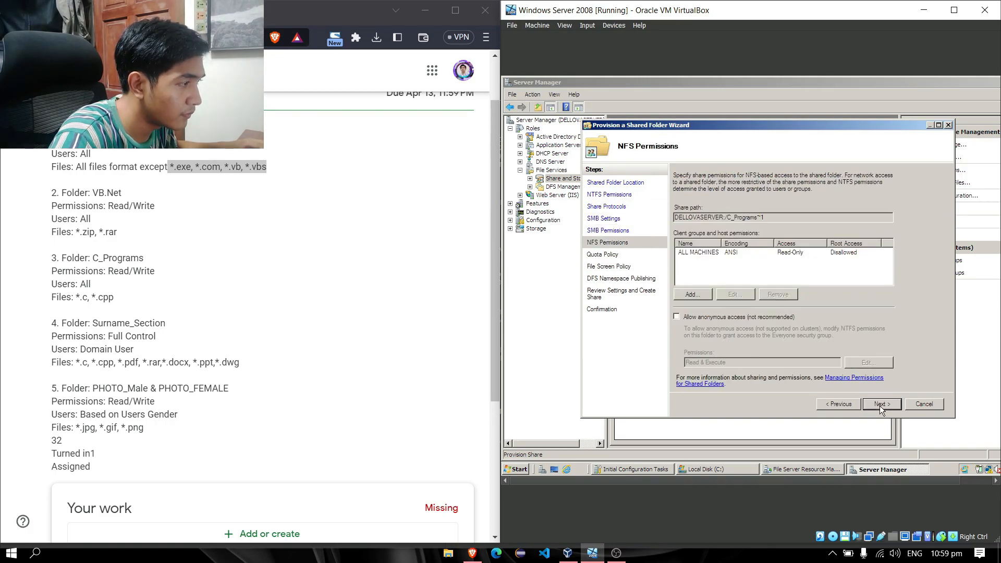
left_click(880, 406)
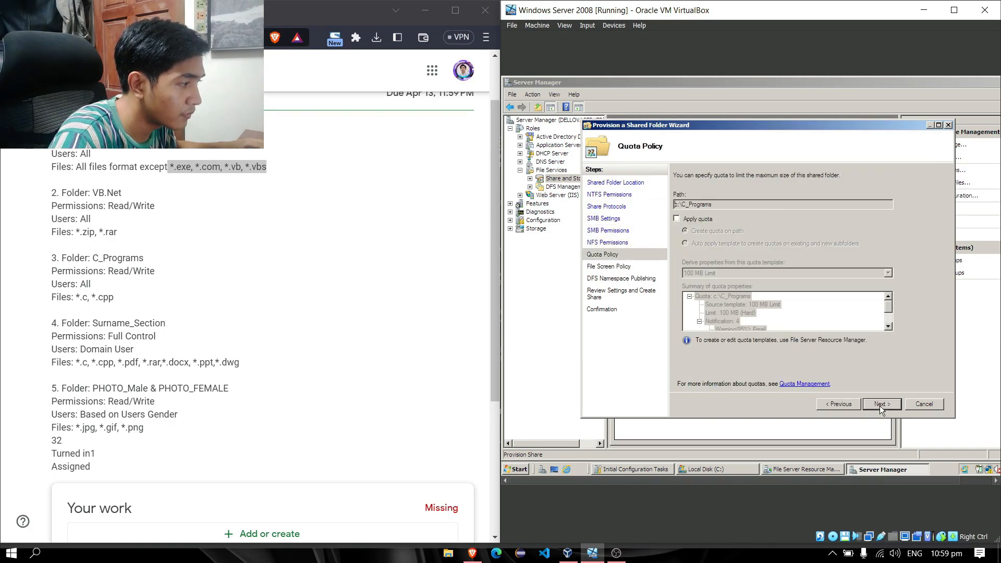
left_click(850, 403)
left_click(849, 405)
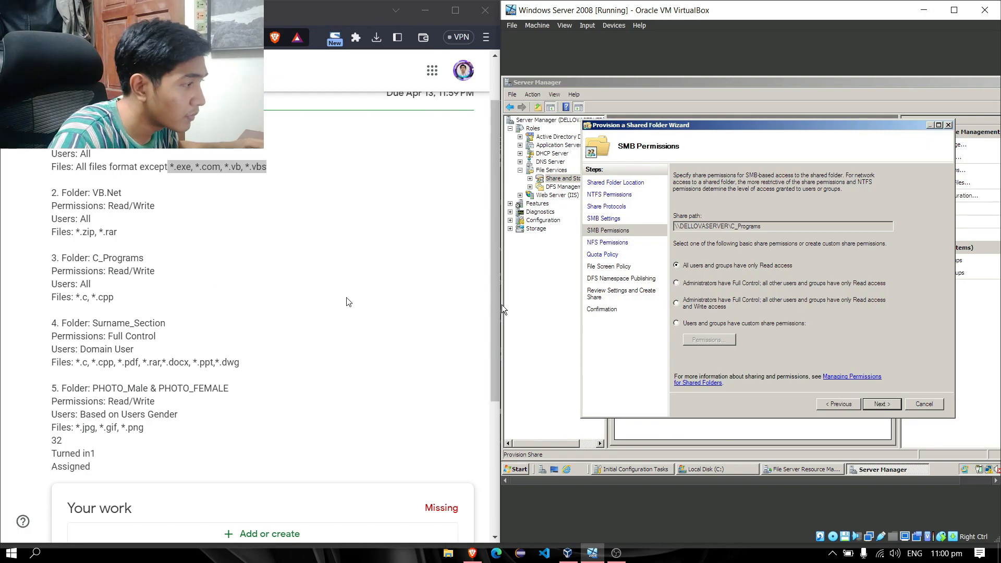
left_click(690, 311)
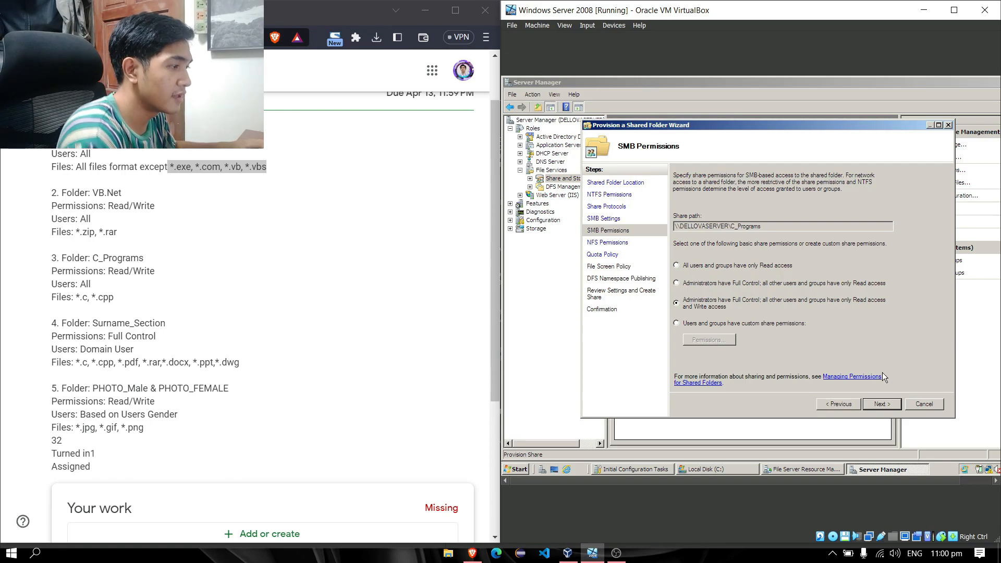
left_click(884, 404)
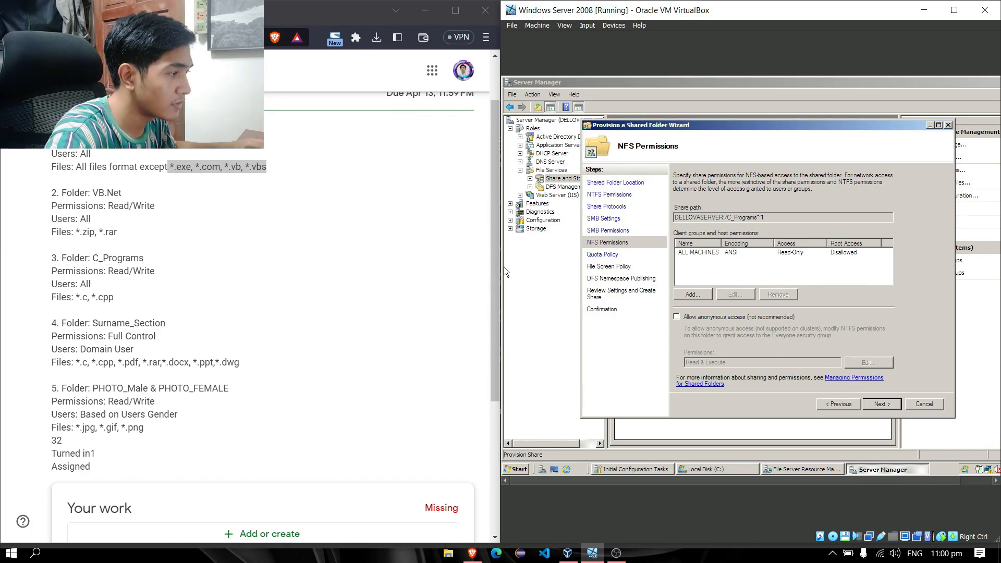
- Apply a quota from the 100 MB Limit template and a file screen from the surname-prefixed BSITNS2A template to the C_Programs folder
left_click(887, 405)
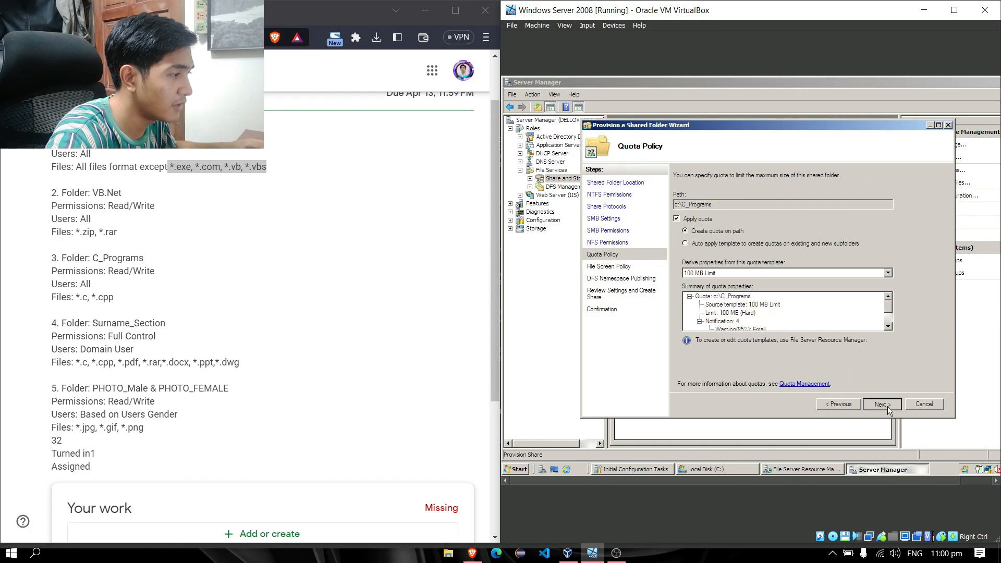
left_click(886, 405)
left_click(689, 224)
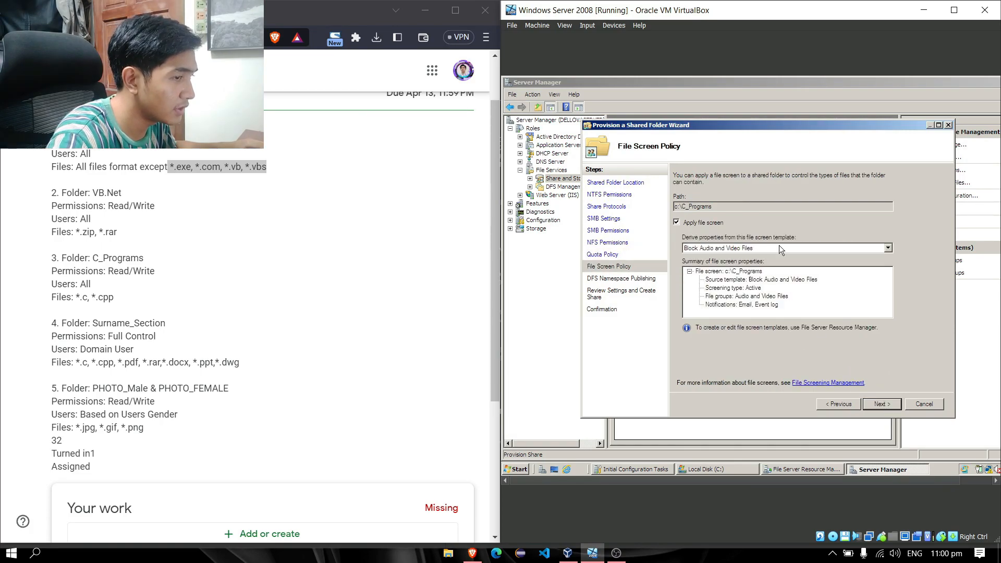
left_click(888, 249)
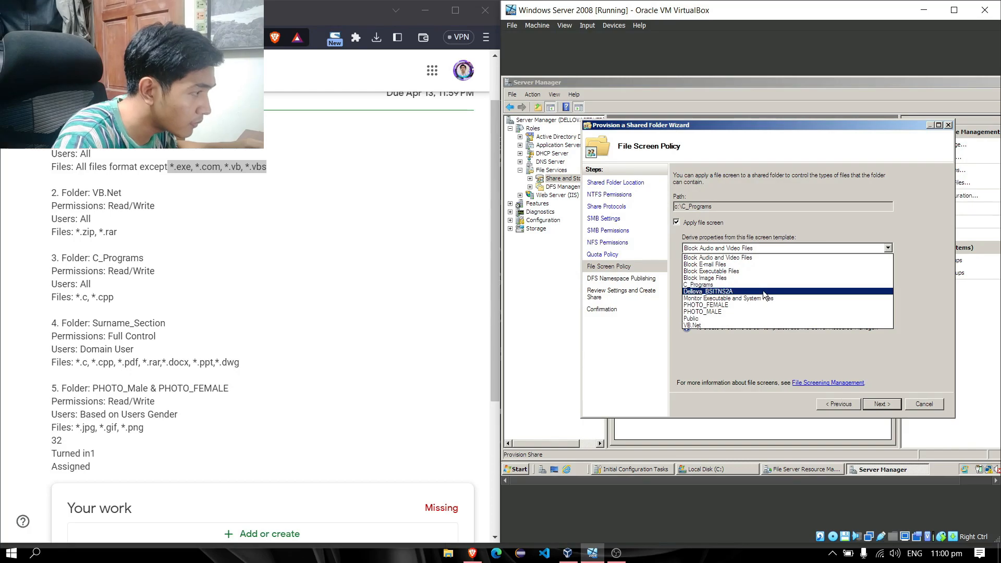
left_click(730, 292)
left_click(885, 408)
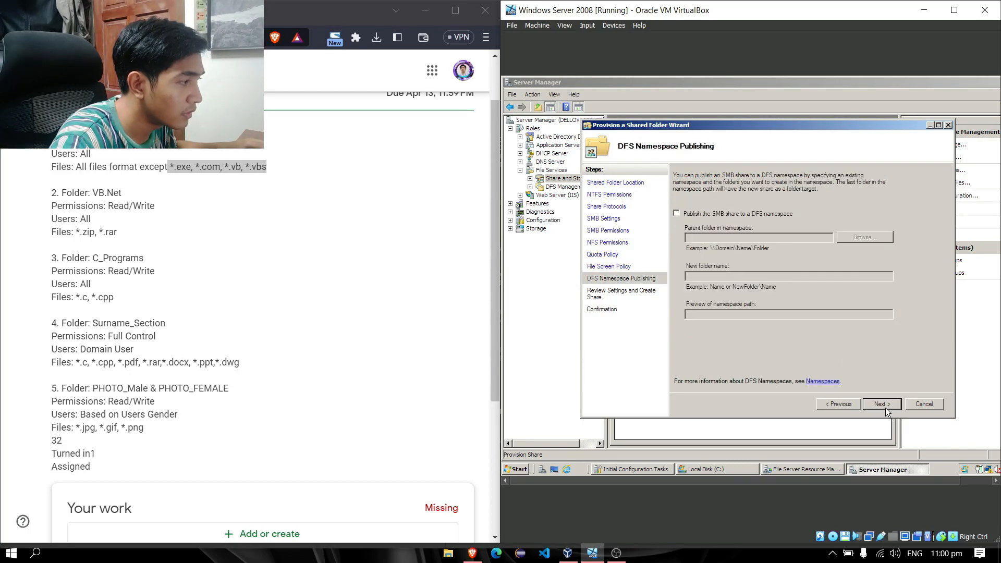
- Create the C_Programs share without publishing it to a DFS namespace and close the wizard
left_click(881, 404)
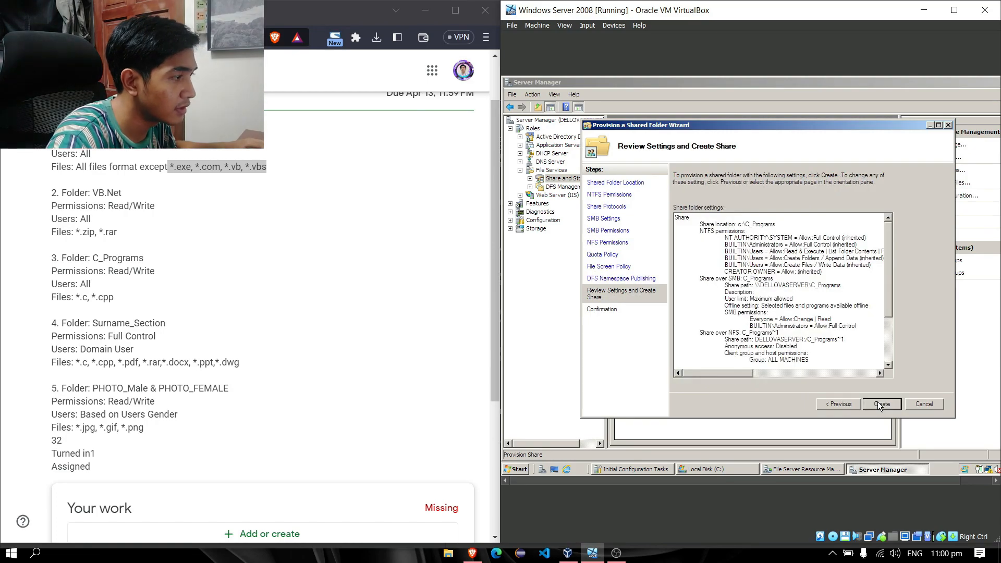
left_click(881, 404)
left_click(924, 404)
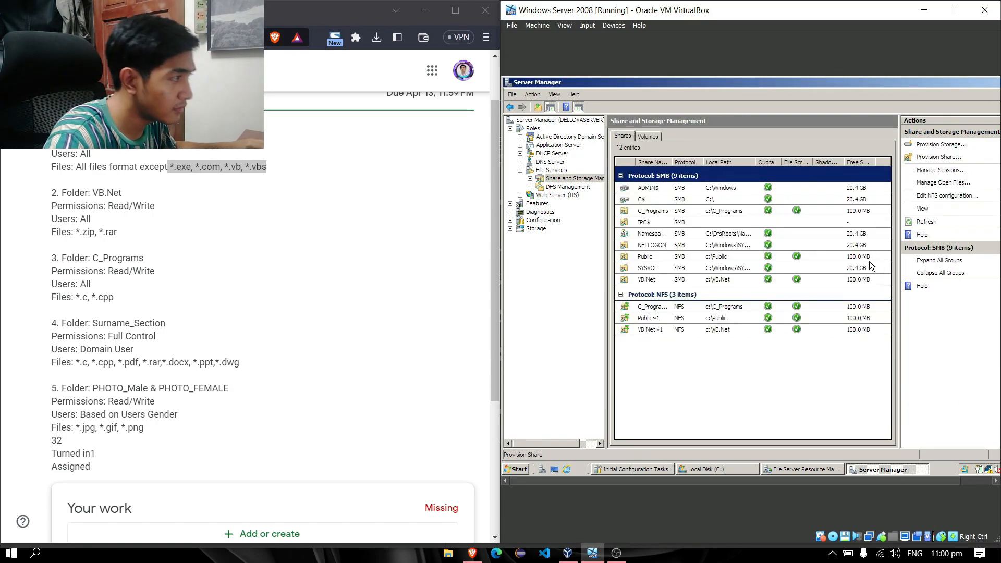
- Start provisioning another shared folder with the existing surname-prefixed BSITNS2A folder on C: as its location
left_click(931, 161)
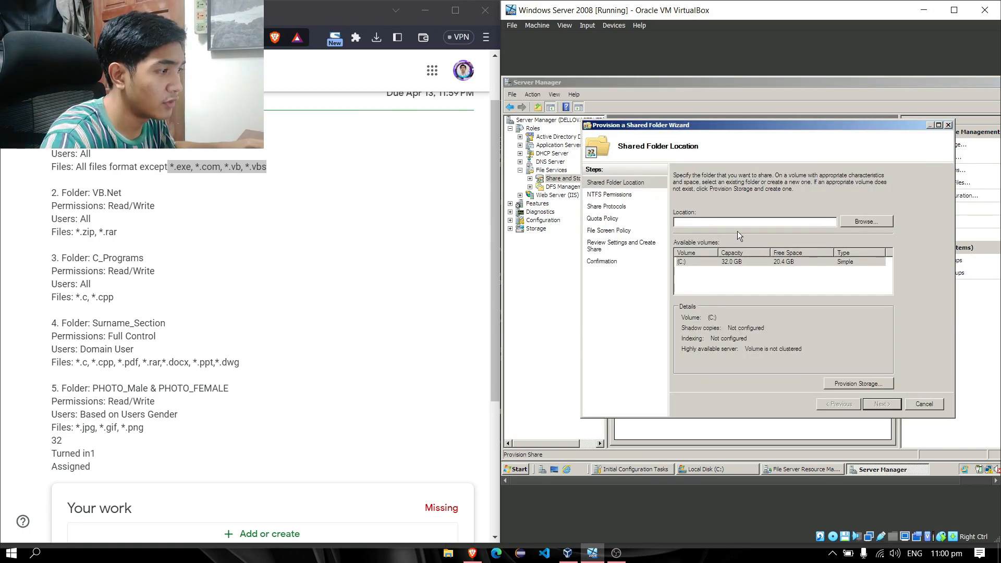
type("De")
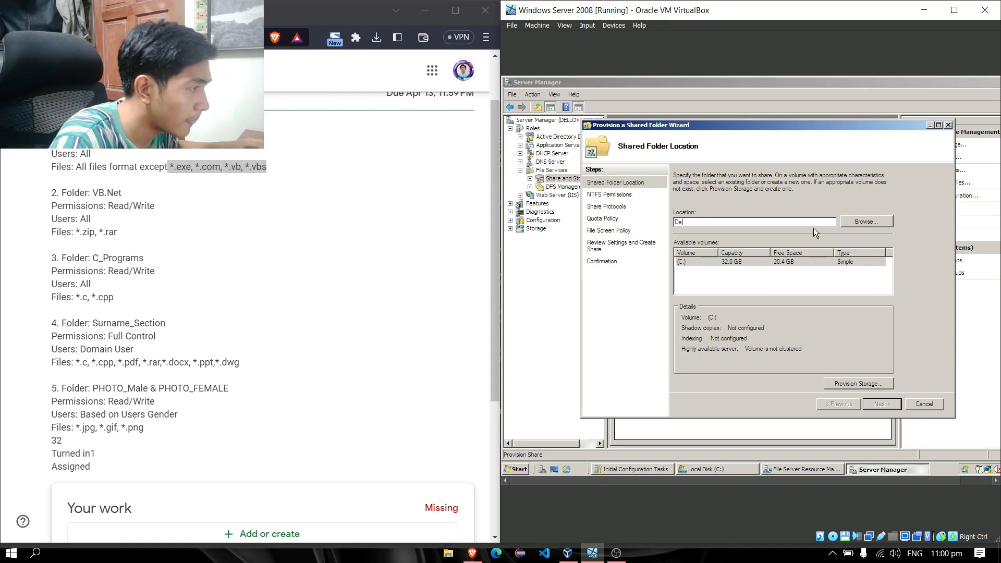
left_click(865, 225)
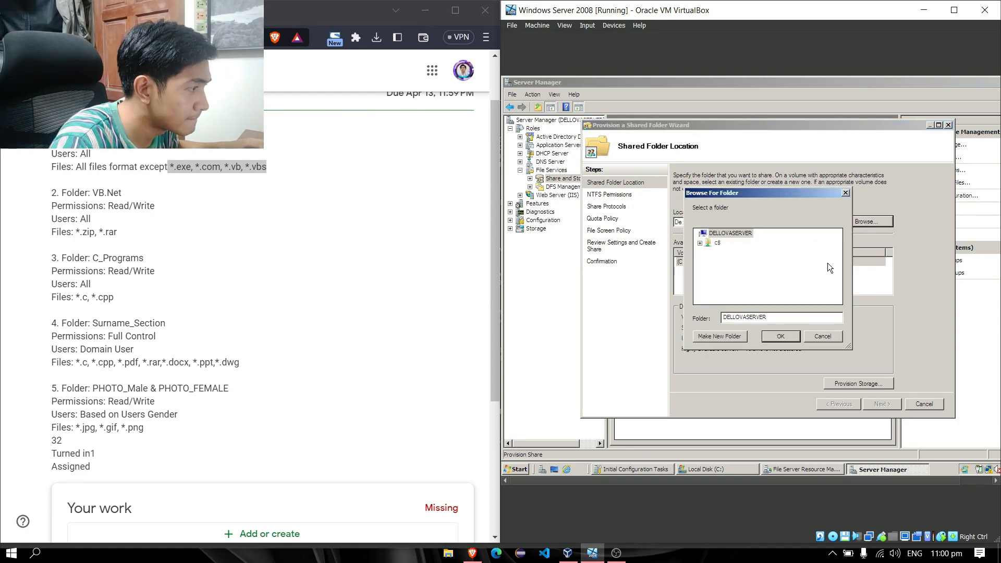
double_click(718, 243)
scroll(773, 261, "up", 2)
left_click(746, 252)
left_click(787, 337)
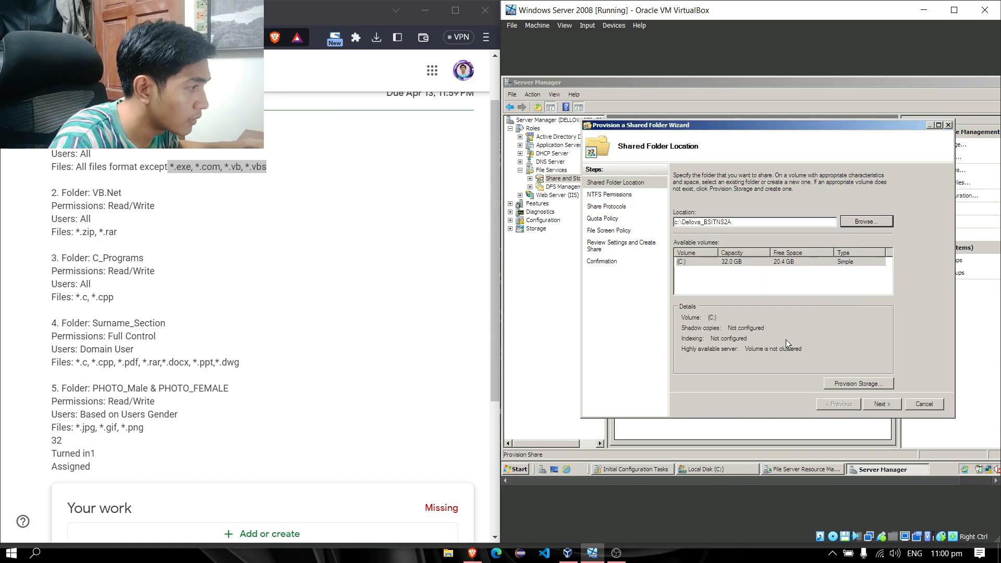
- Keep the surname-prefixed BSITNS2A folder's NTFS permissions and SMB settings as they are and share it over both SMB and NFS
left_click(881, 404)
left_click(684, 261)
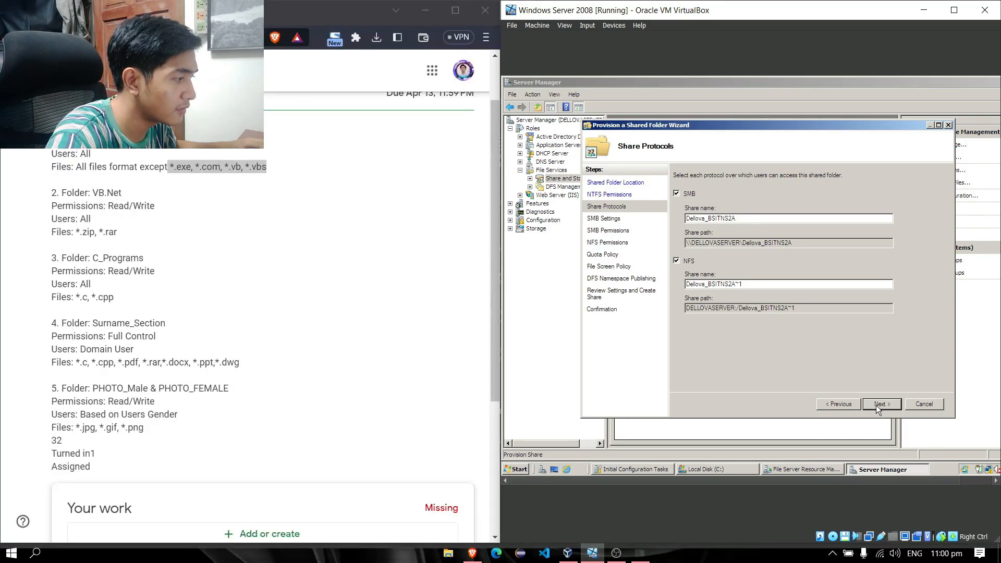
left_click(876, 405)
left_click(889, 404)
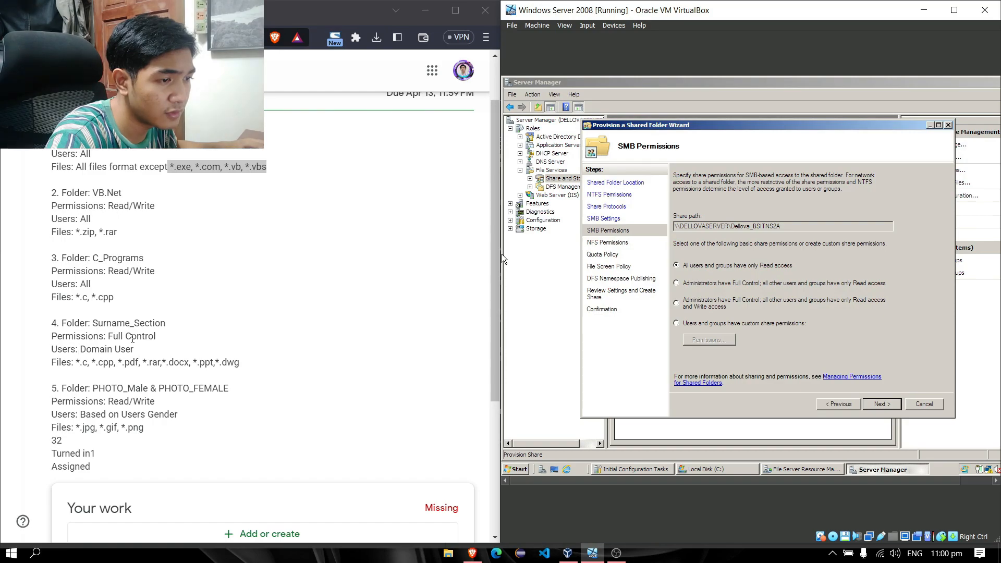
- Choose custom share permissions for the SMB share, as the assignment's fourth folder requires, and remove the Everyone group
left_click_drag(156, 337, 80, 349)
left_click(181, 356)
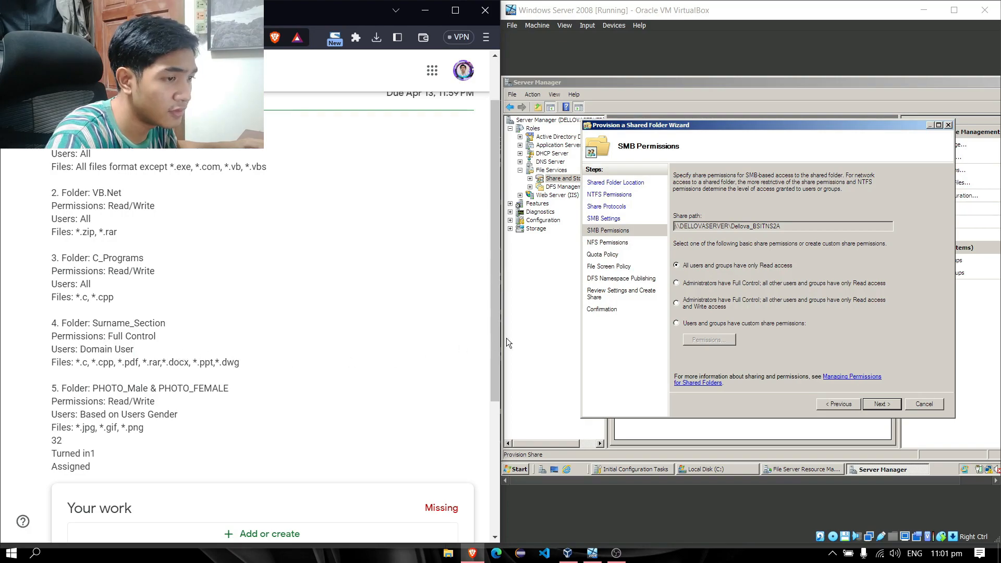
left_click(677, 323)
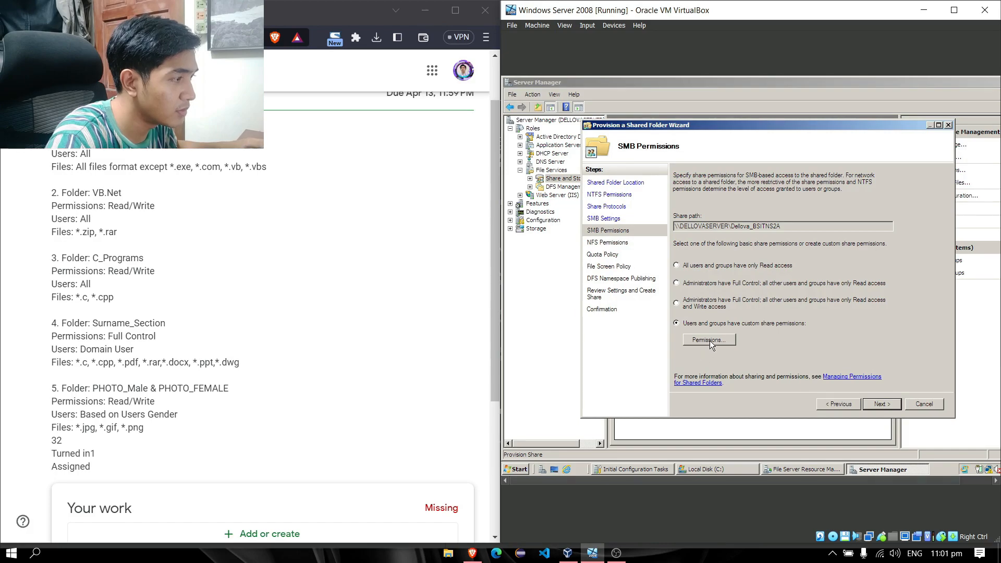
left_click(709, 340)
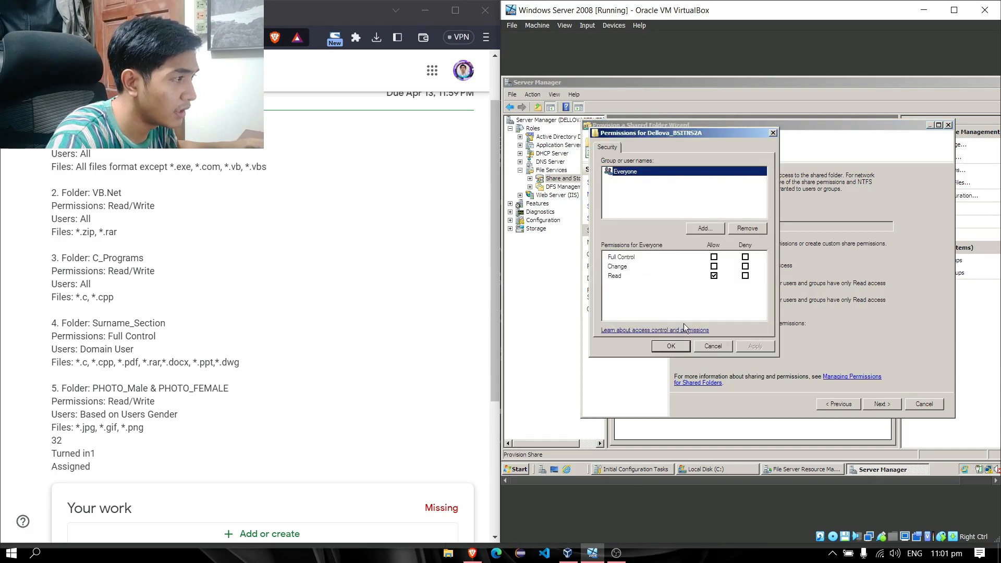
left_click(746, 229)
- Add the domain user to the share permissions by entering the user's full name with the BSIT domain prefix
left_click(704, 229)
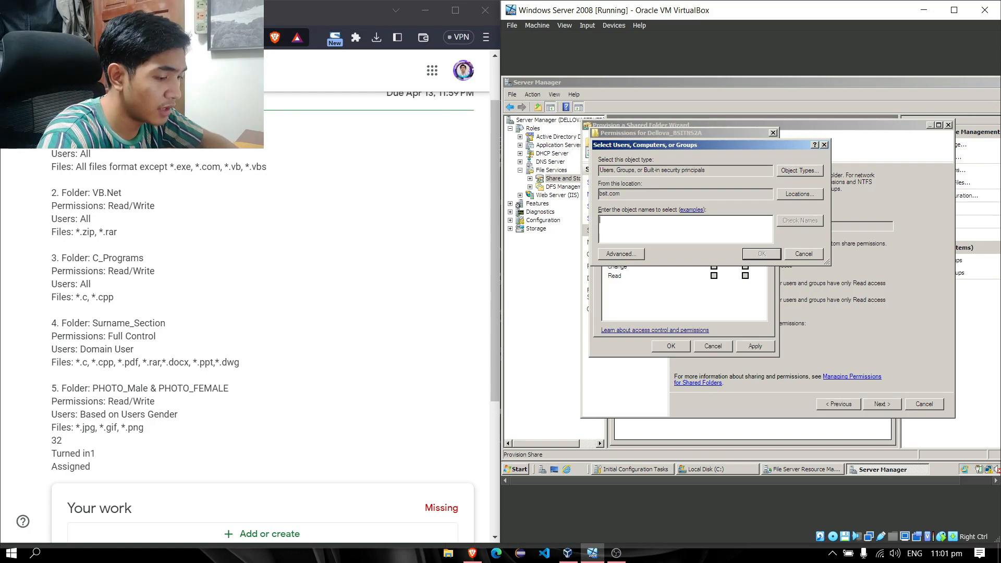
type("BS")
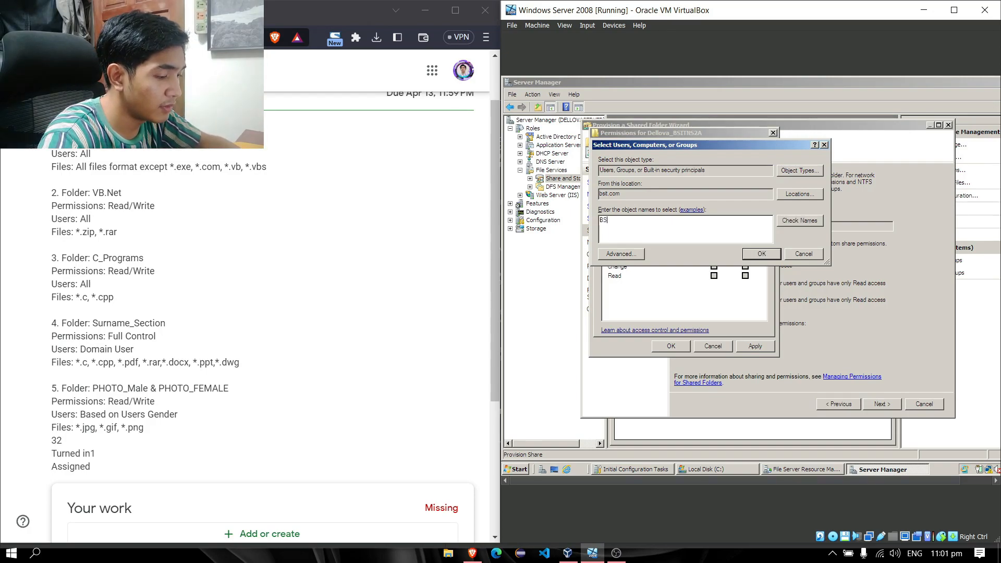
type("IT.COM\\John Pau")
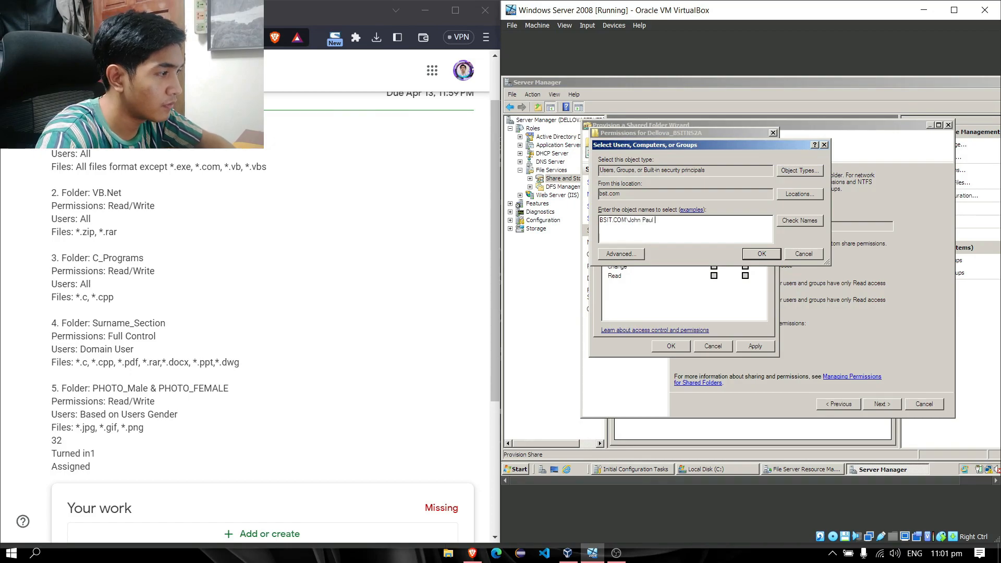
type("llova")
key("Return")
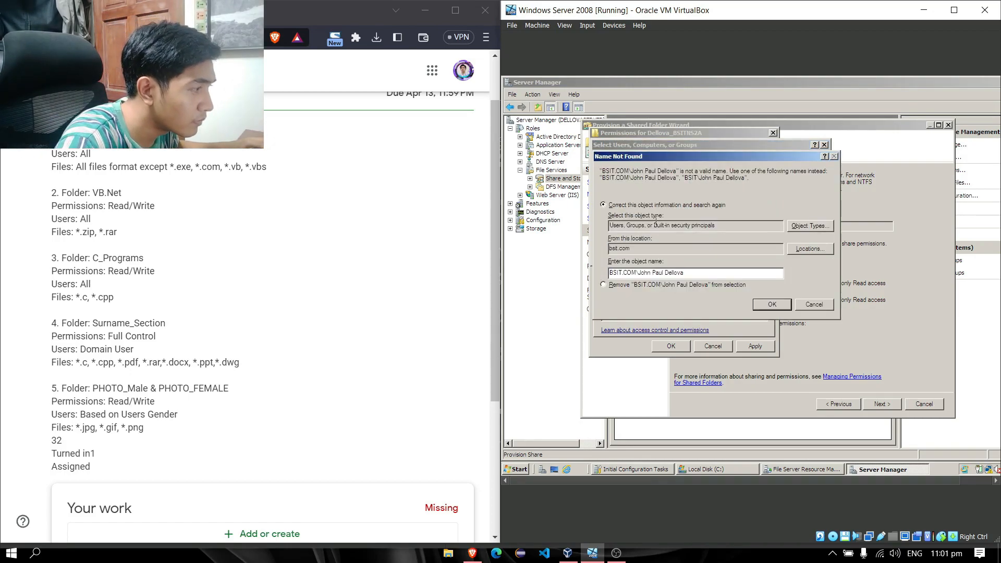
left_click(815, 306)
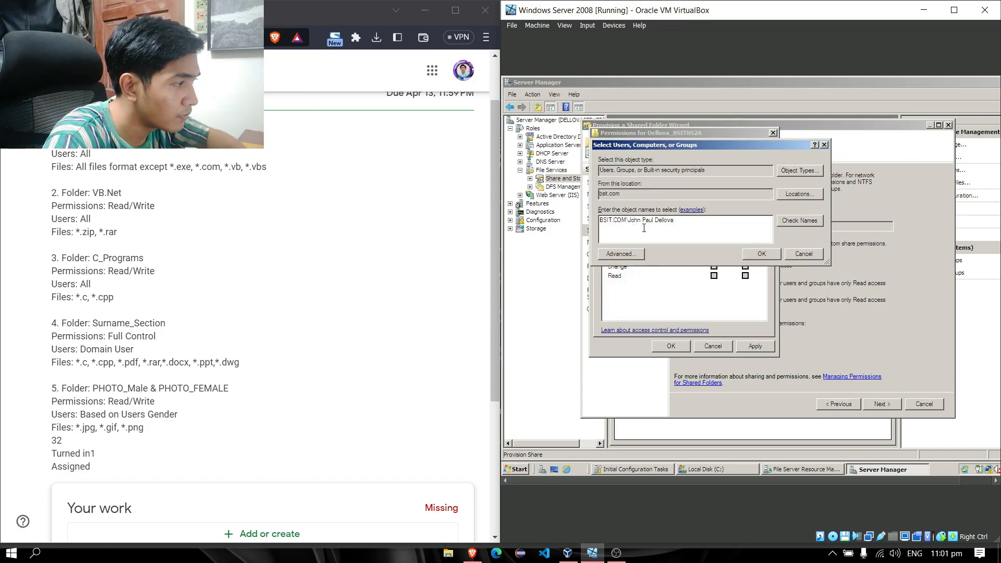
key("BackSpace")
key("BackSpace")
key("BackSpace")
key("BackSpace")
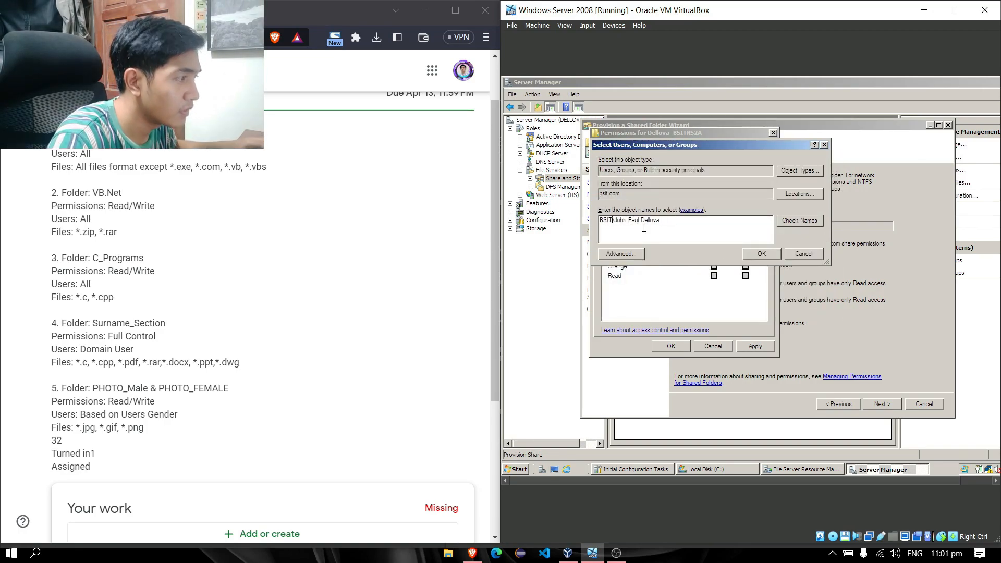
key("Return")
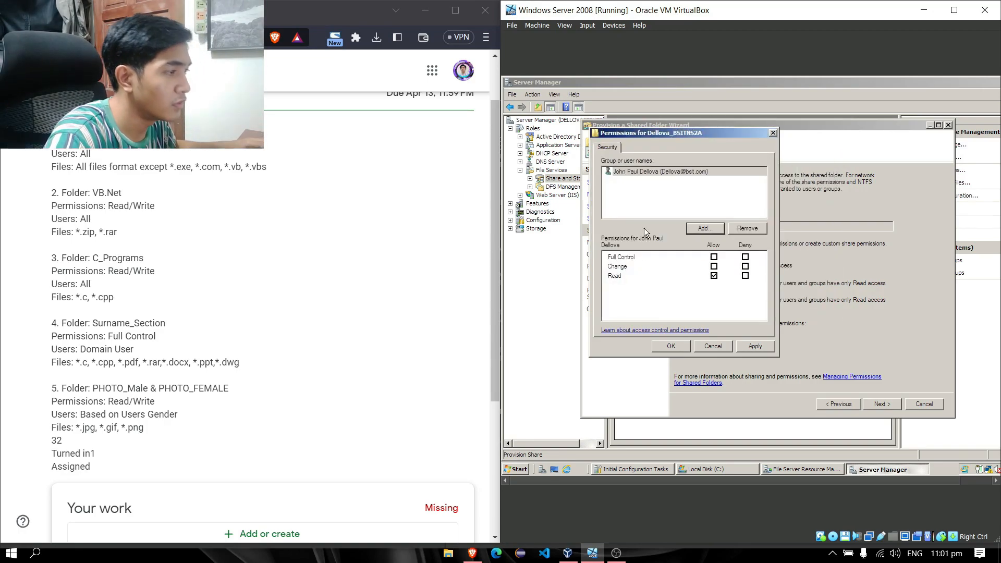
- Allow the added domain user Full Control of the share and apply the custom permissions
left_click(674, 208)
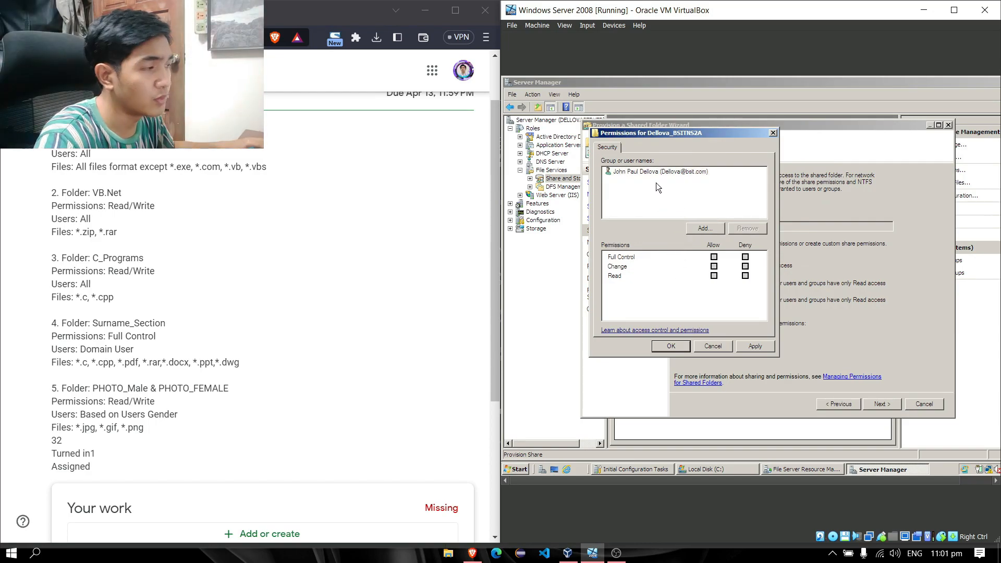
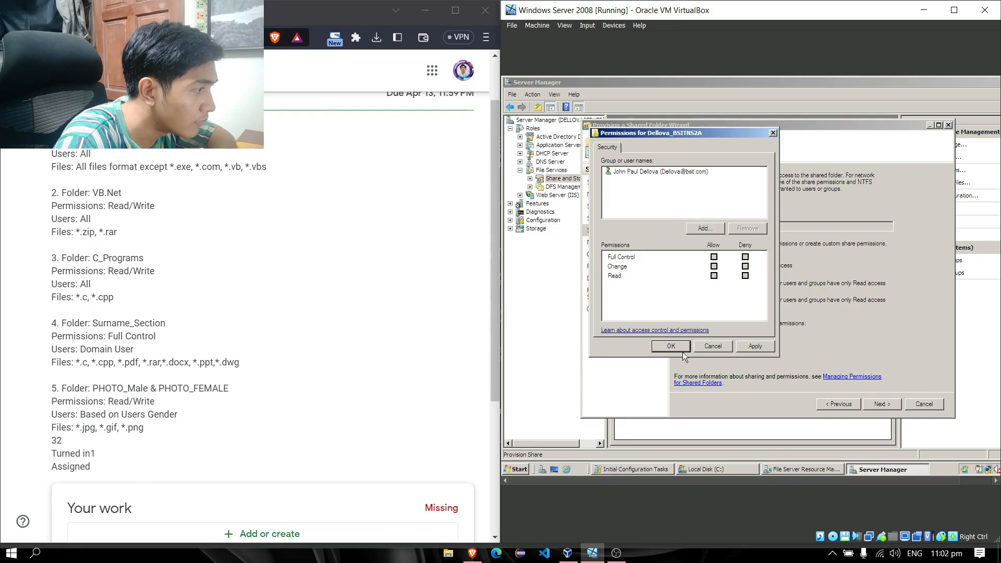
left_click(713, 275)
left_click(759, 347)
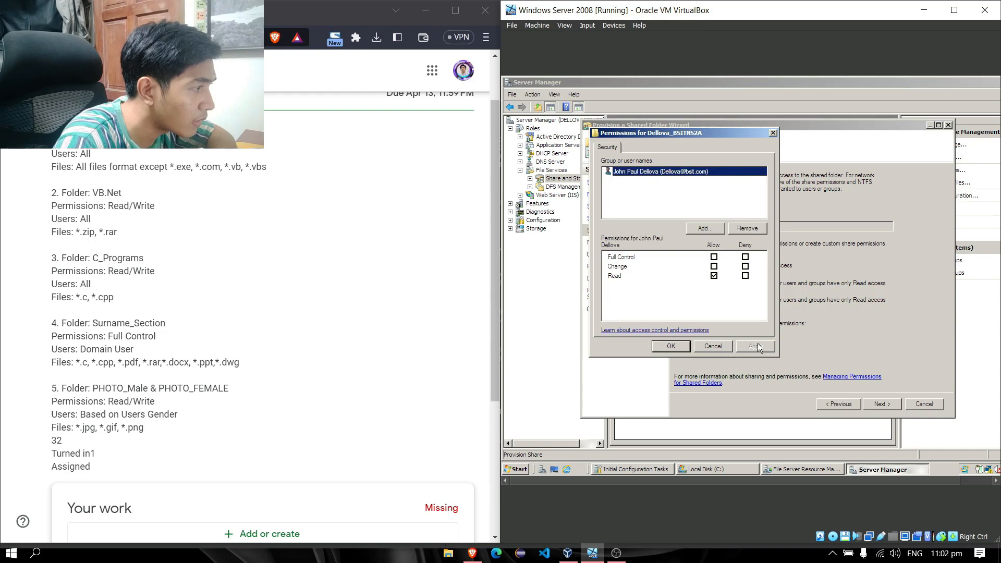
left_click(714, 259)
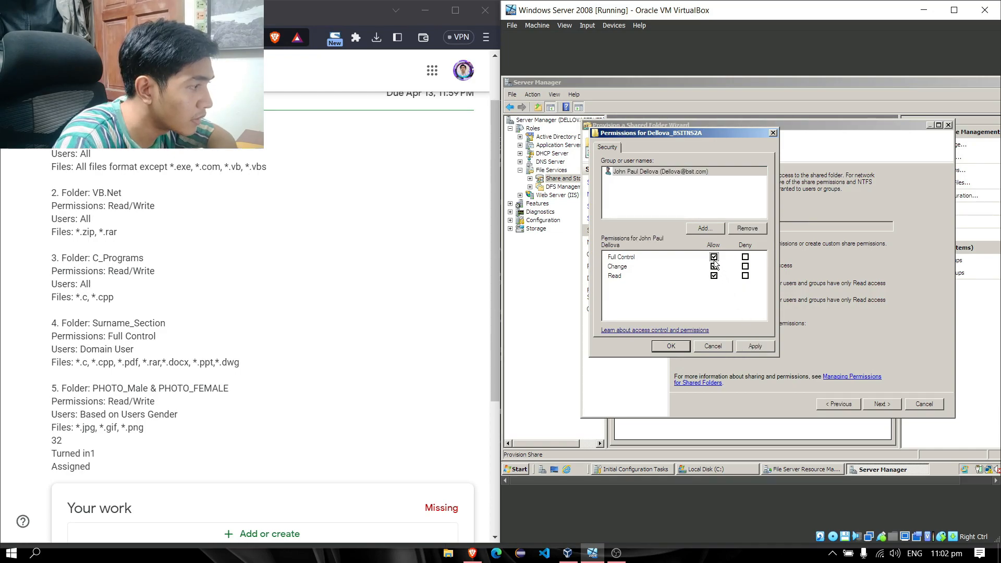
left_click(755, 345)
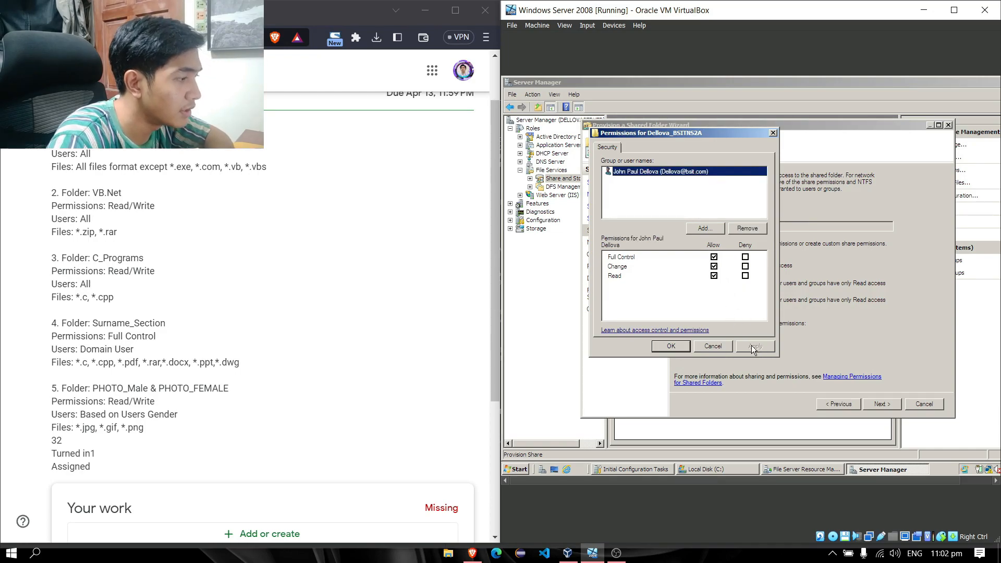
left_click(671, 346)
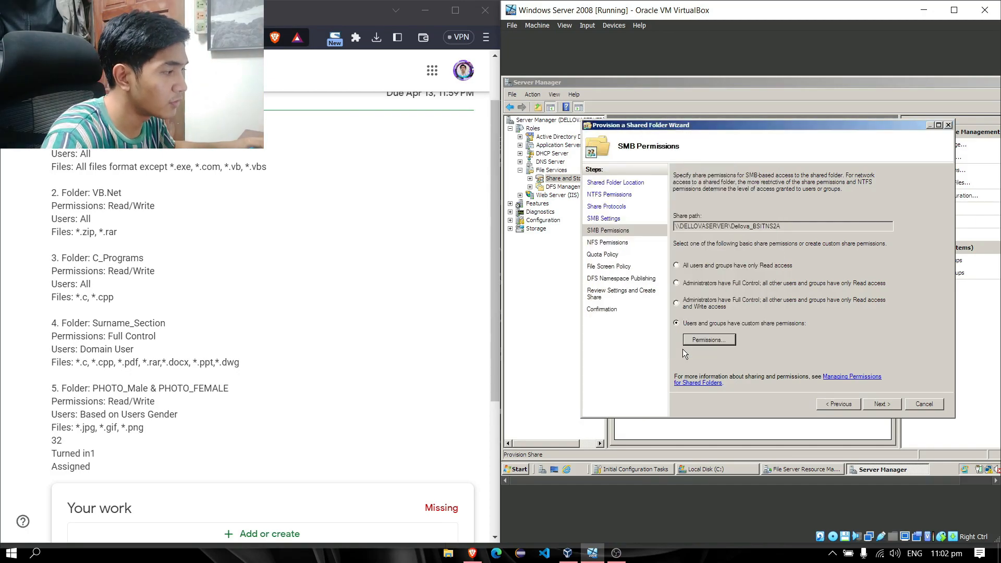
- Keep the NFS permissions as they are and apply a quota from the 100 MB Limit template to the surname-prefixed BSITNS2A folder
left_click(894, 406)
left_click(881, 405)
left_click(694, 219)
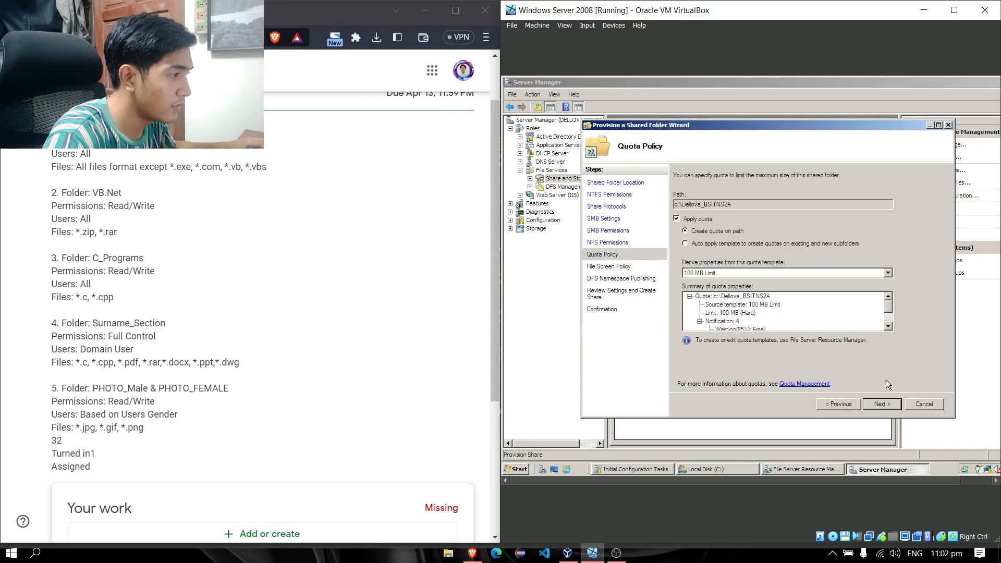
left_click(896, 406)
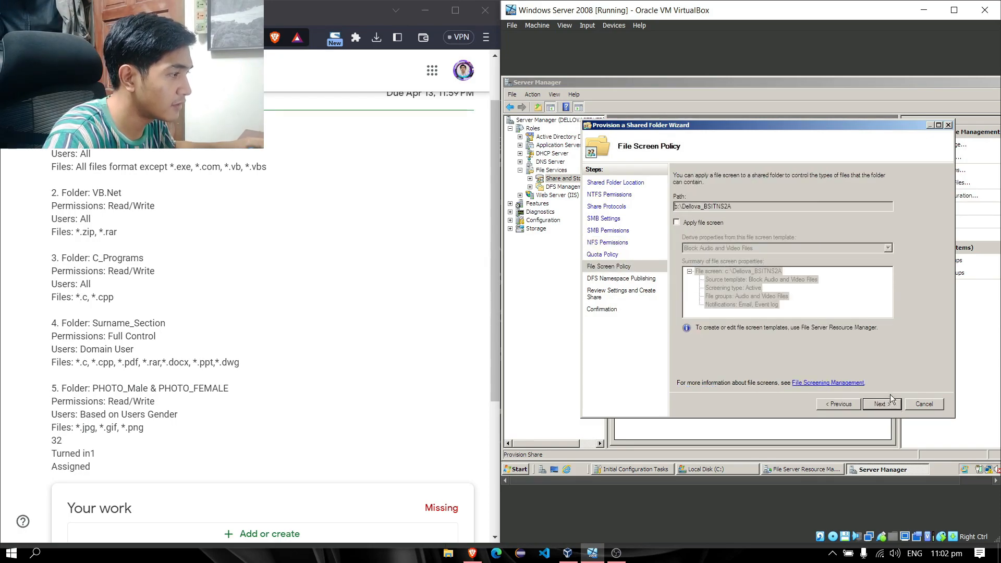
- Apply a file screen to the shared folder using the surname-prefixed BSITNS2A template
left_click(707, 224)
left_click(881, 249)
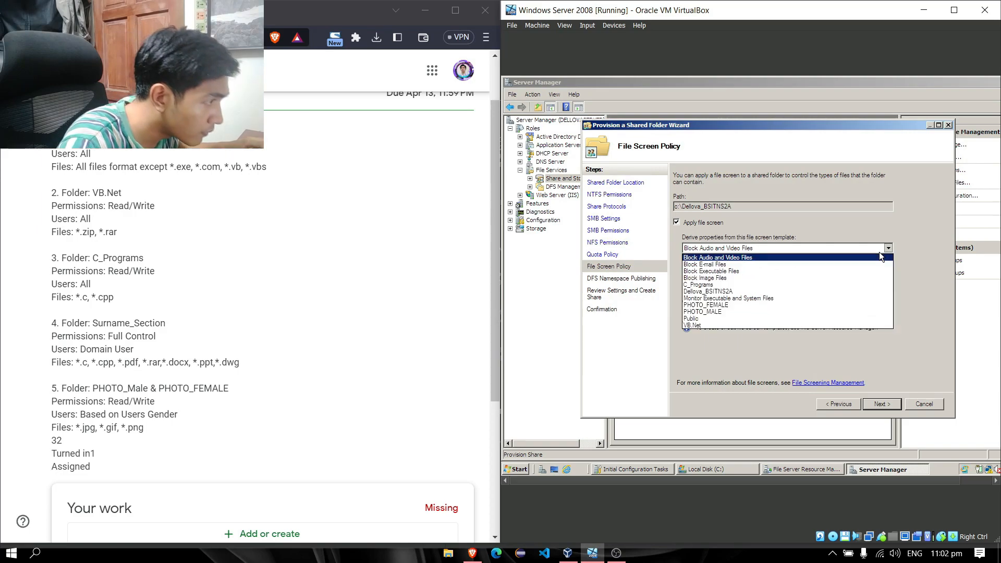
left_click(762, 290)
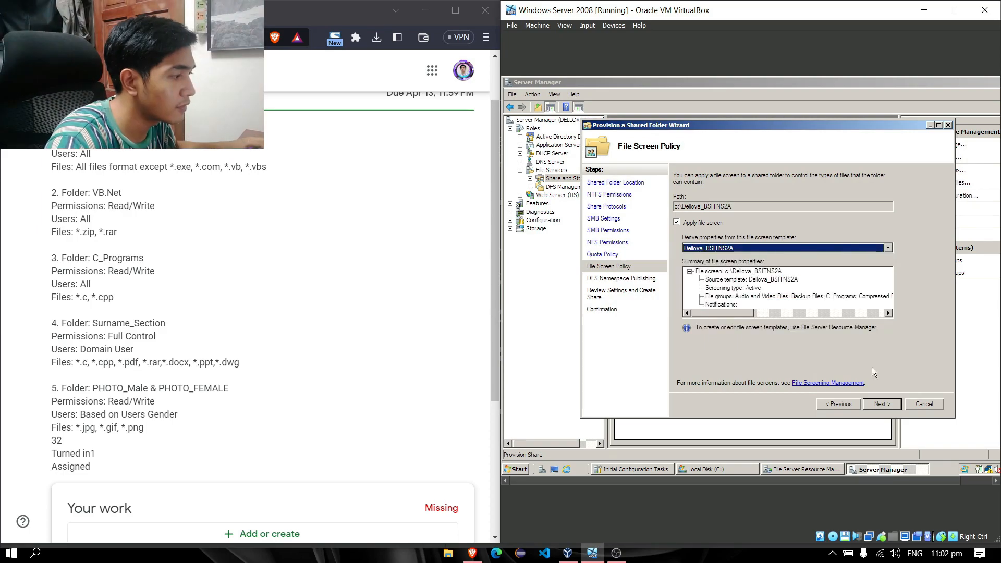
- Skip DFS namespace publishing, create the share and close the provisioning wizard
left_click(882, 403)
left_click(883, 402)
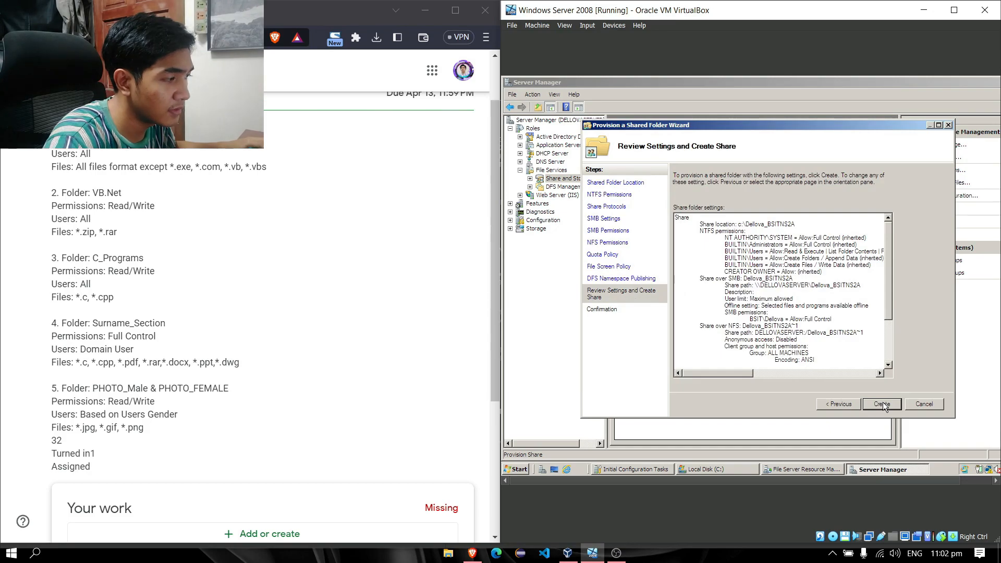
left_click(883, 402)
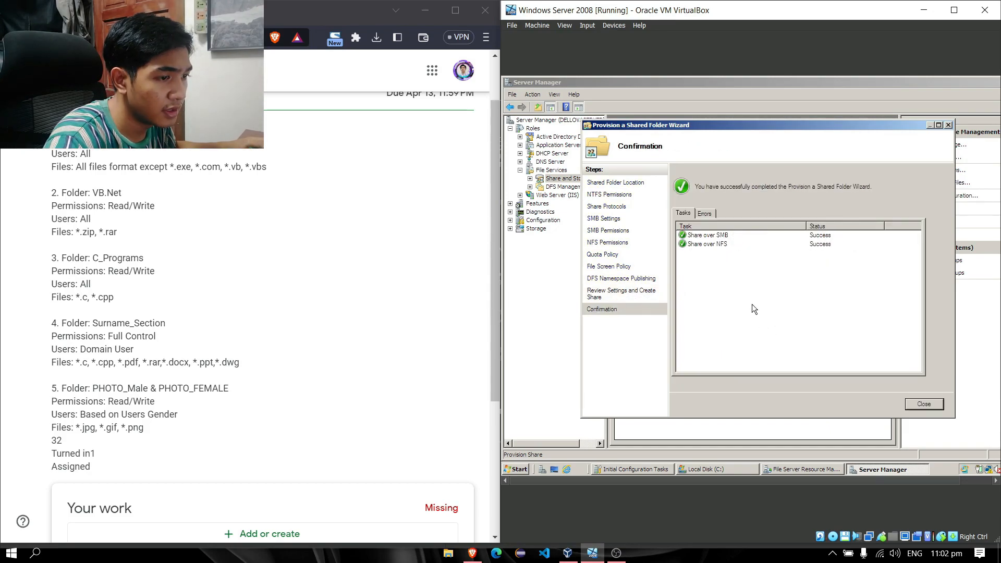
left_click(919, 404)
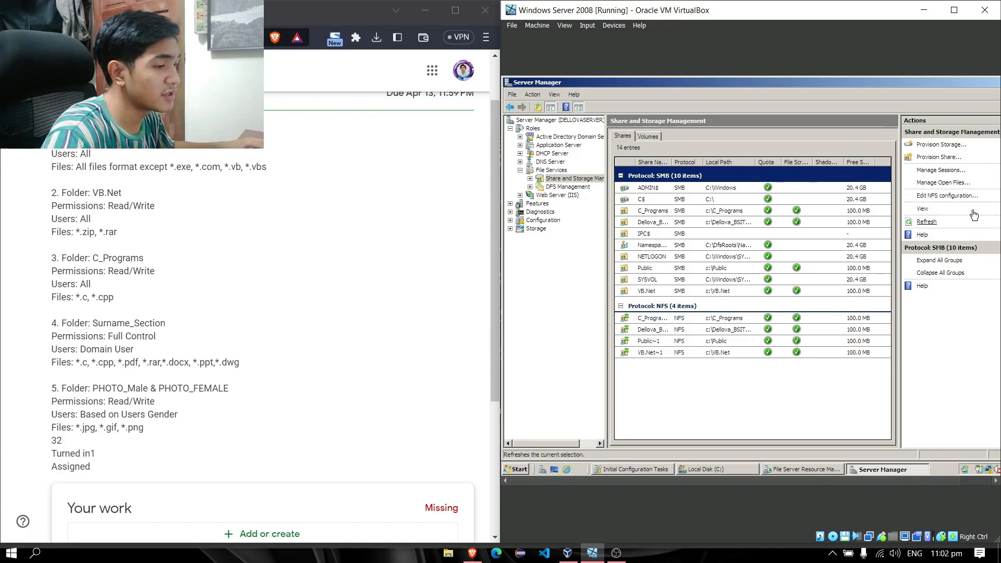
- Switch to Active Directory Users and Computers and open the Users container of the bsit.com domain
left_click(520, 469)
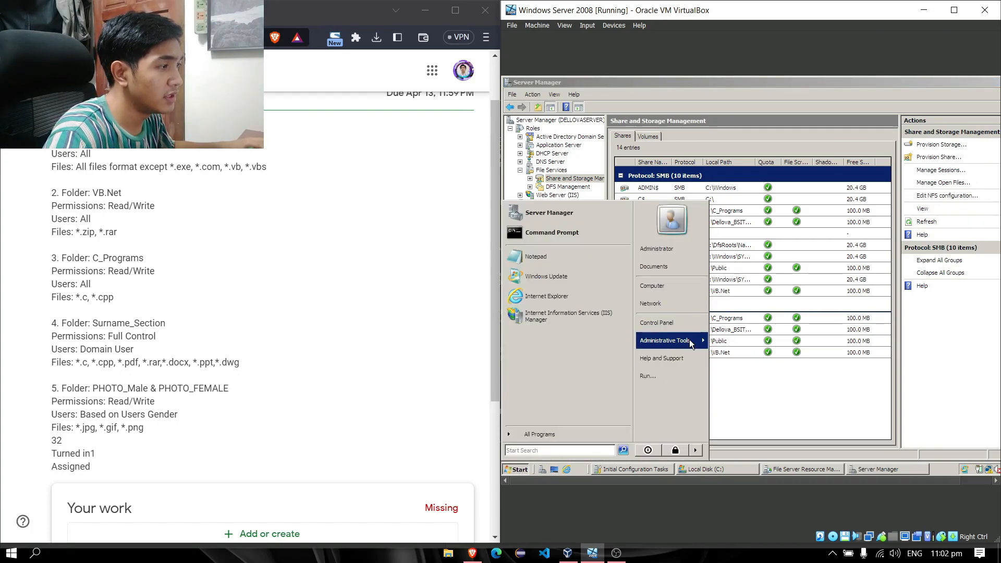
mouse_move(689, 342)
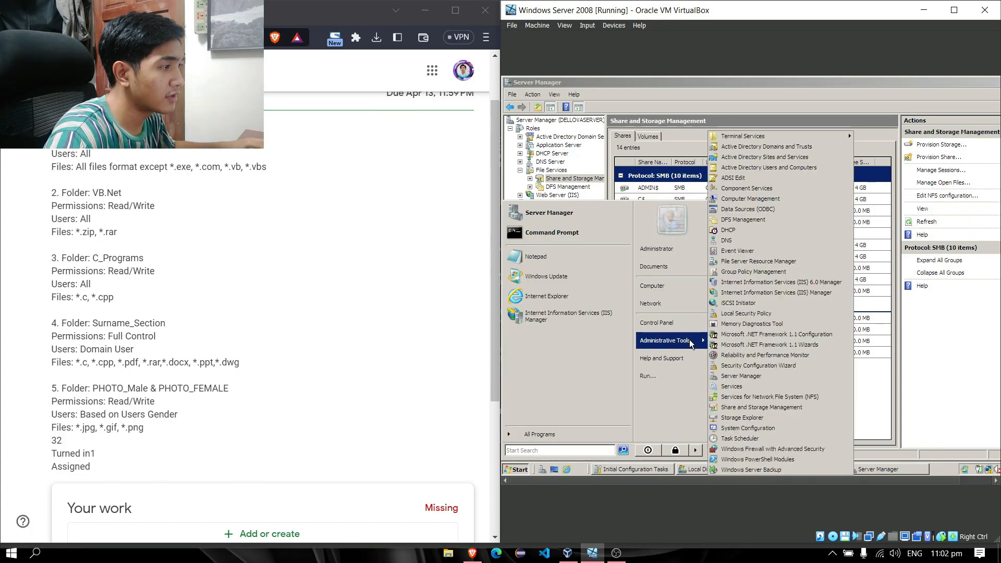
left_click(771, 167)
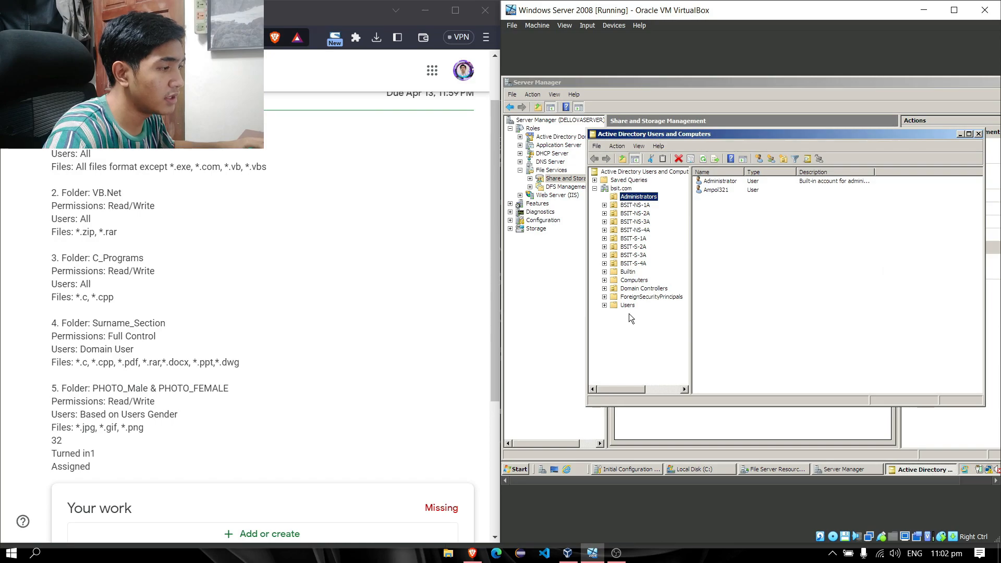
left_click(626, 307)
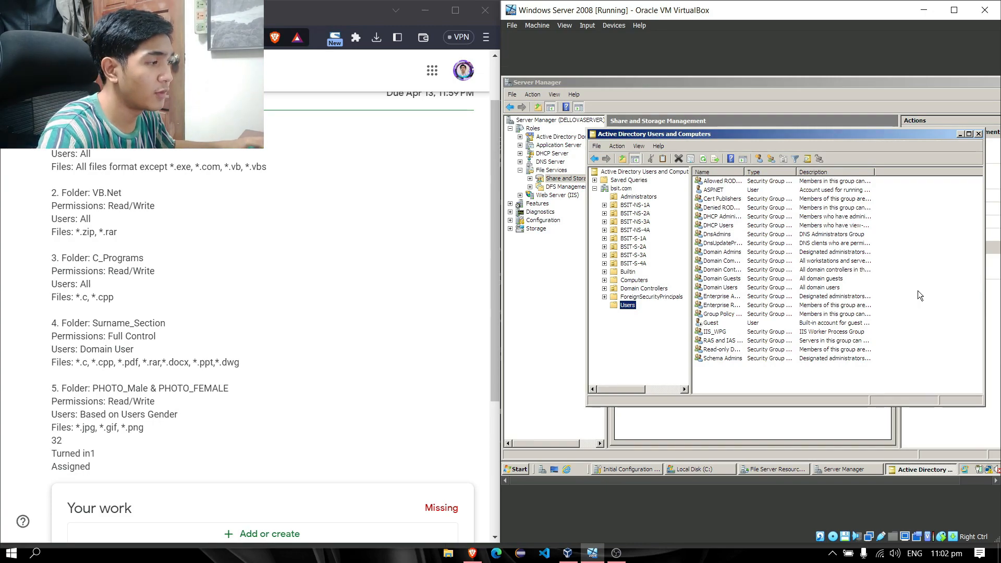
- Create a global security group named Female in the Users container
right_click(905, 255)
left_click(889, 238)
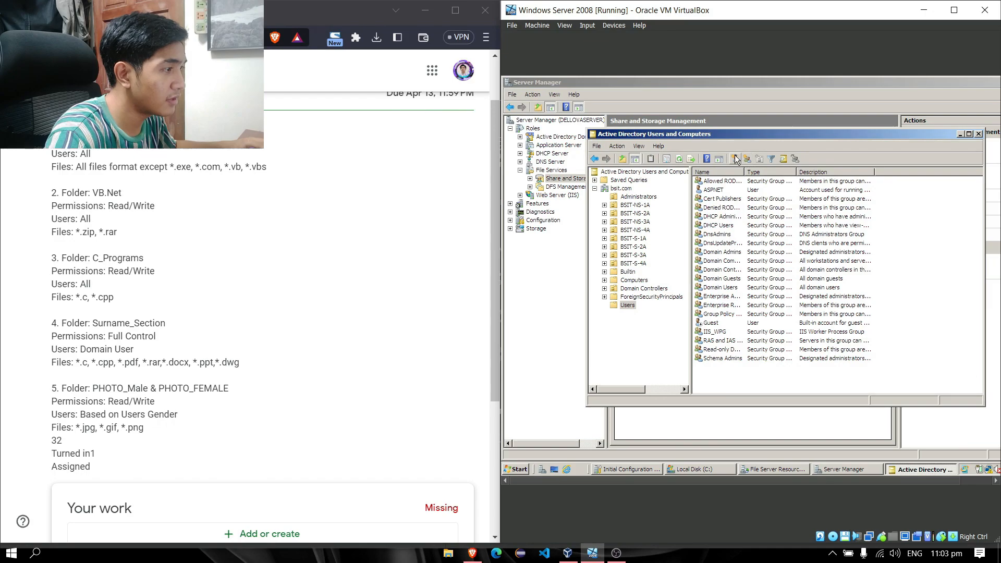
left_click_drag(763, 133, 754, 133)
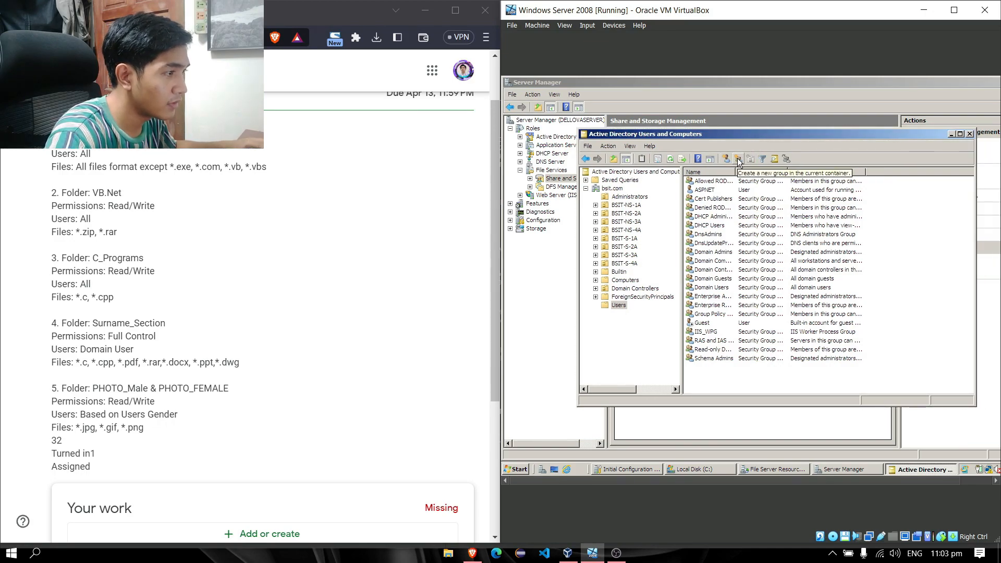
left_click(738, 159)
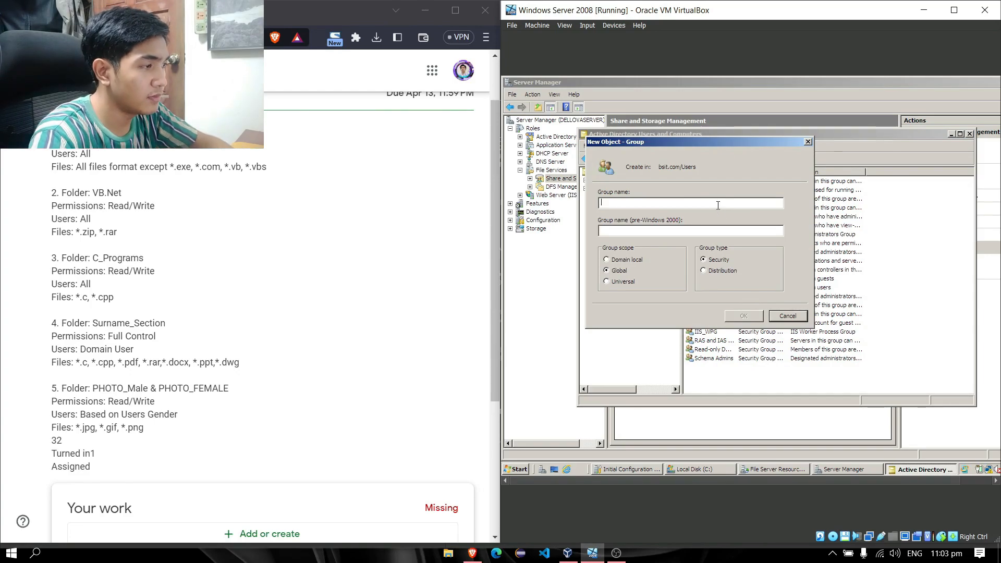
type("Female")
key("Return")
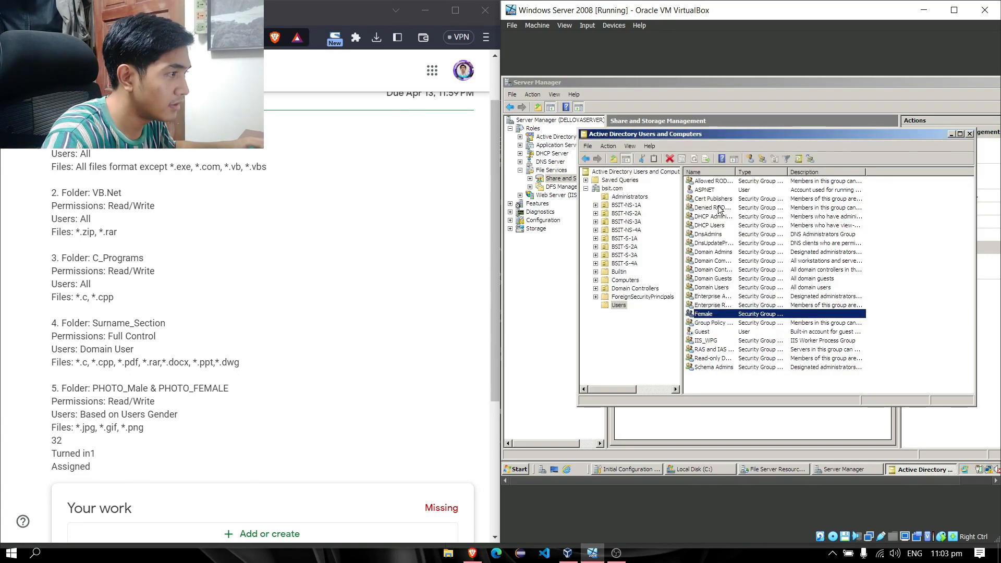
- Create a second global security group named Male in the same container
left_click(762, 159)
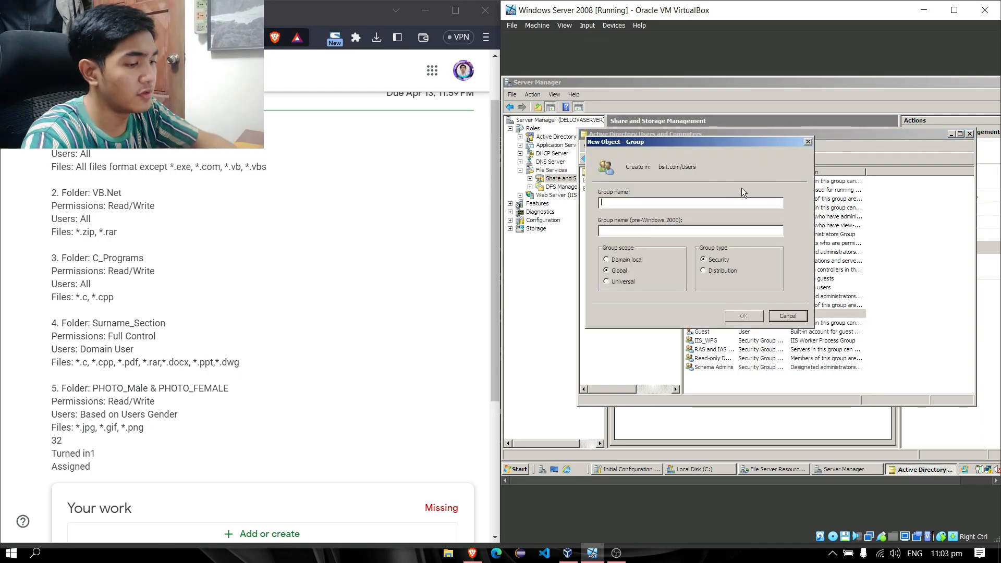
type("M")
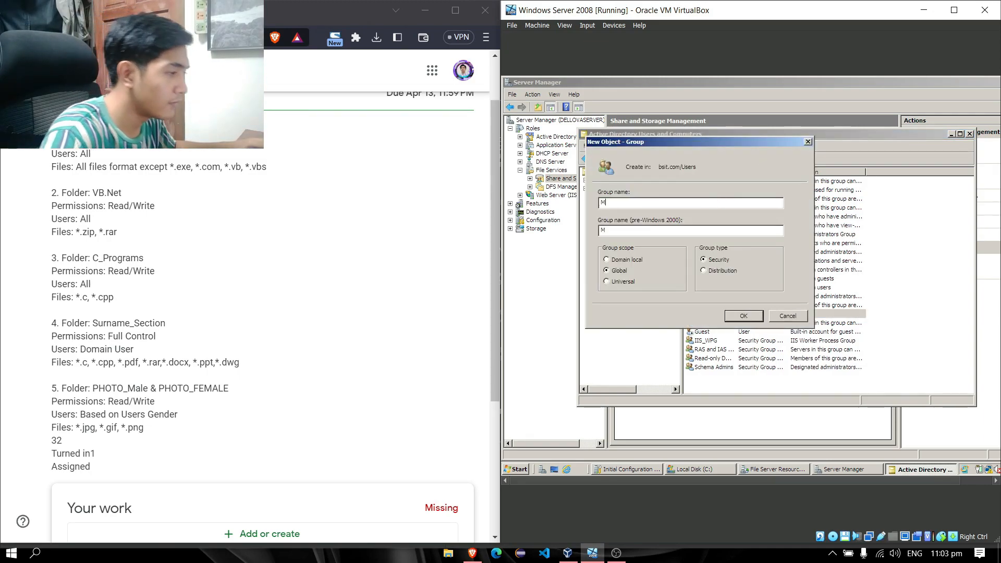
type("ale")
key("Return")
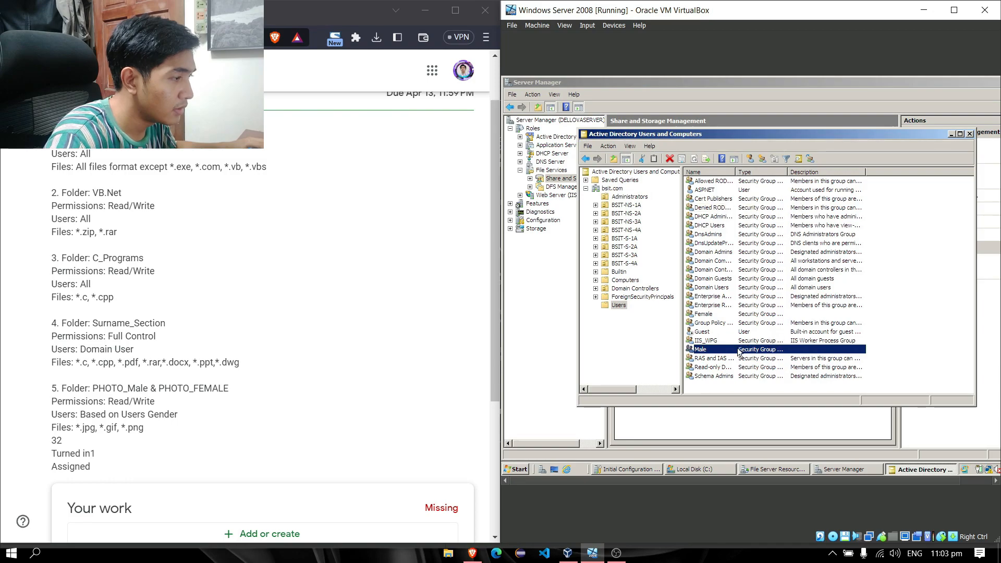
- Add all the female students' user accounts in the BSIT-NS-2A organizational unit to the Female group and clear the selection
left_click(663, 324)
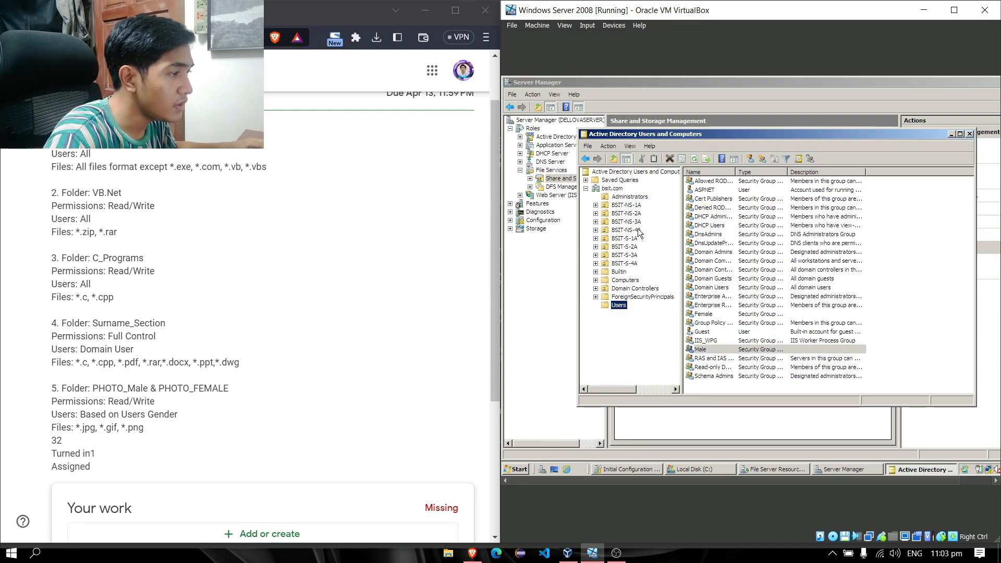
left_click(627, 213)
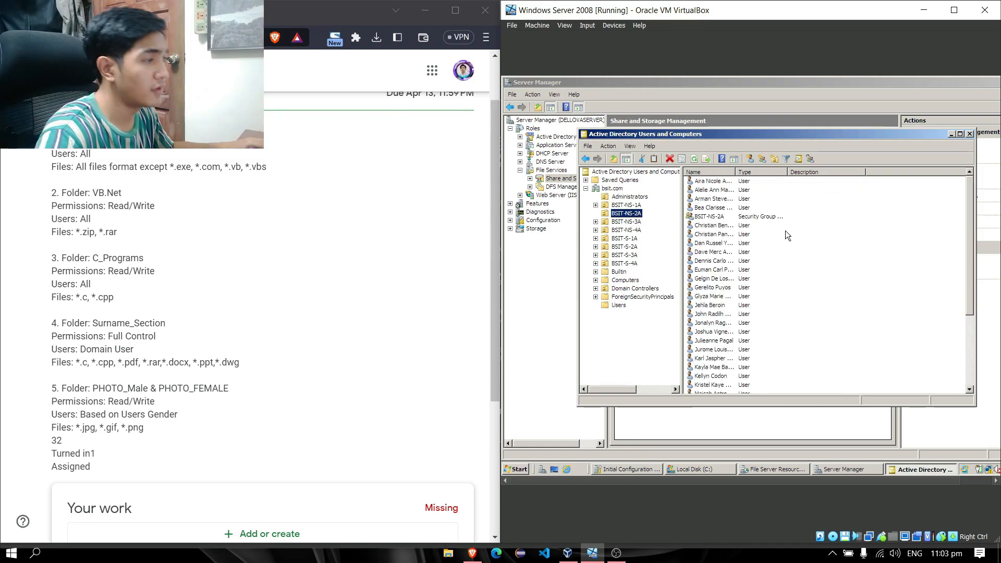
left_click(861, 246)
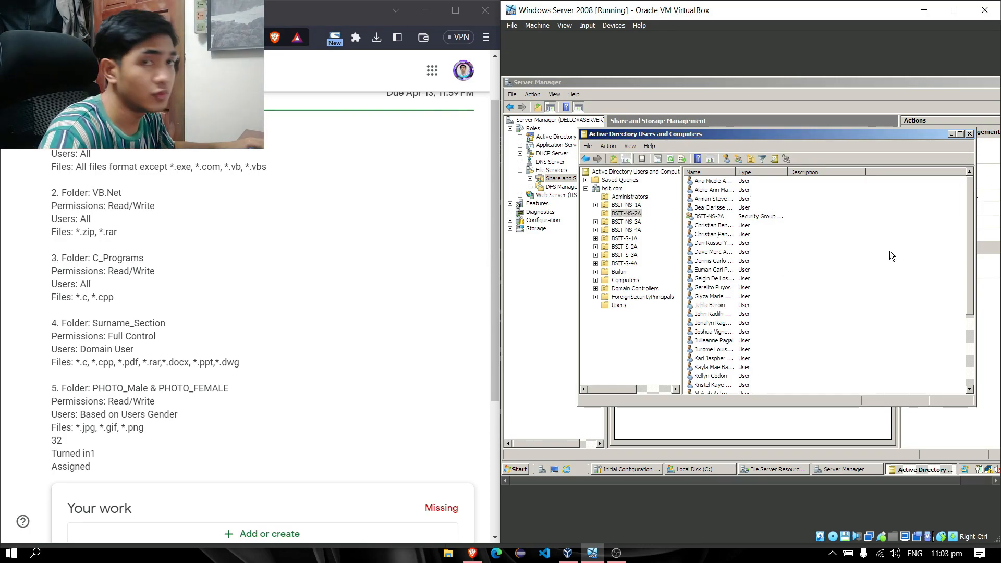
left_click(734, 252)
left_click(734, 252)
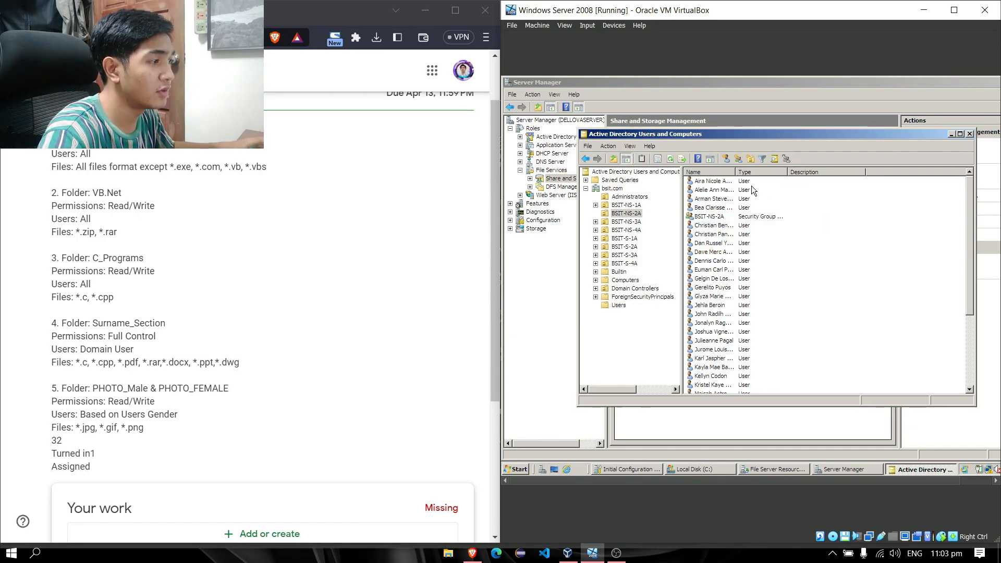
left_click(716, 182)
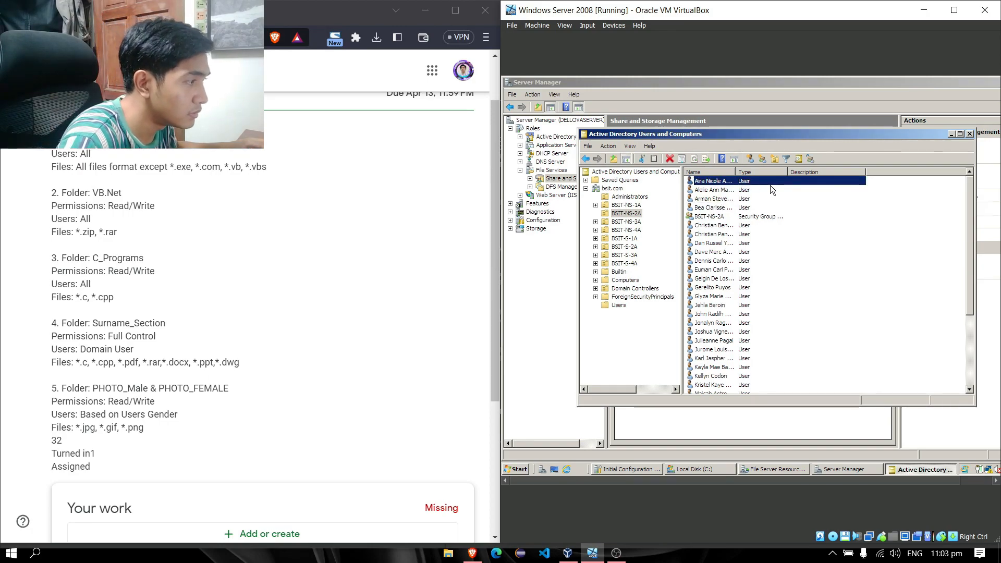
left_click(728, 192, "ctrl")
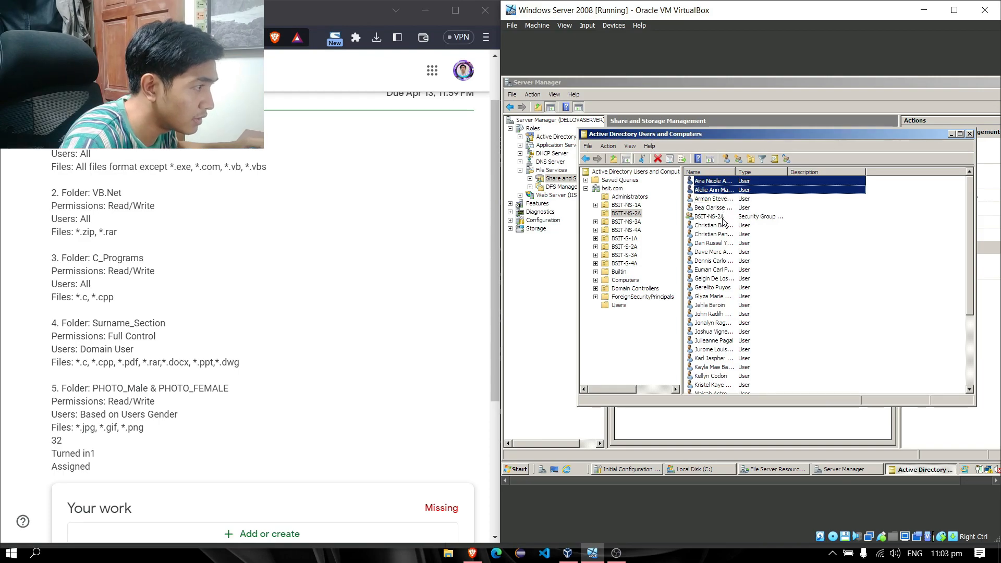
left_click(722, 208, "ctrl")
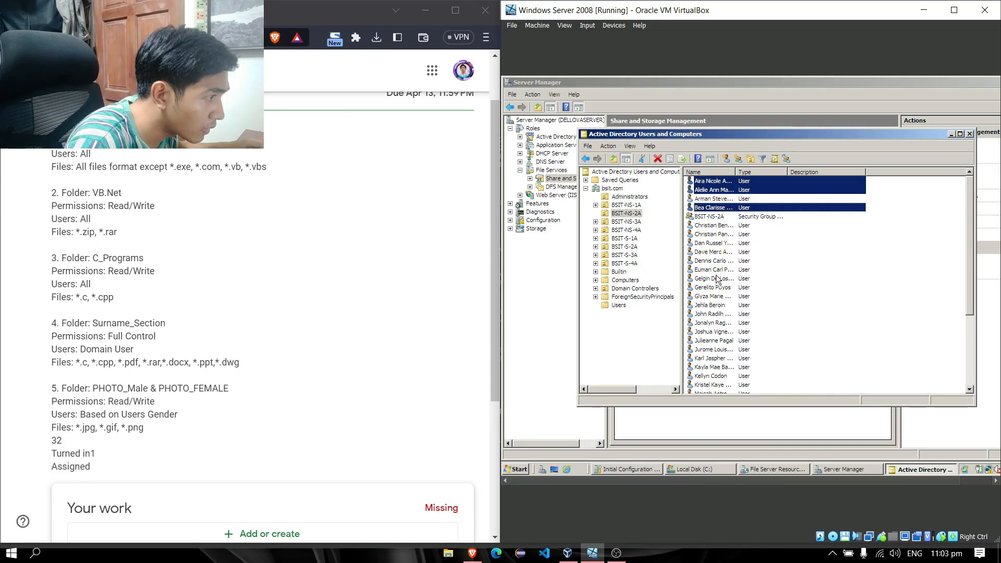
left_click(719, 296, "ctrl")
left_click(720, 305, "ctrl")
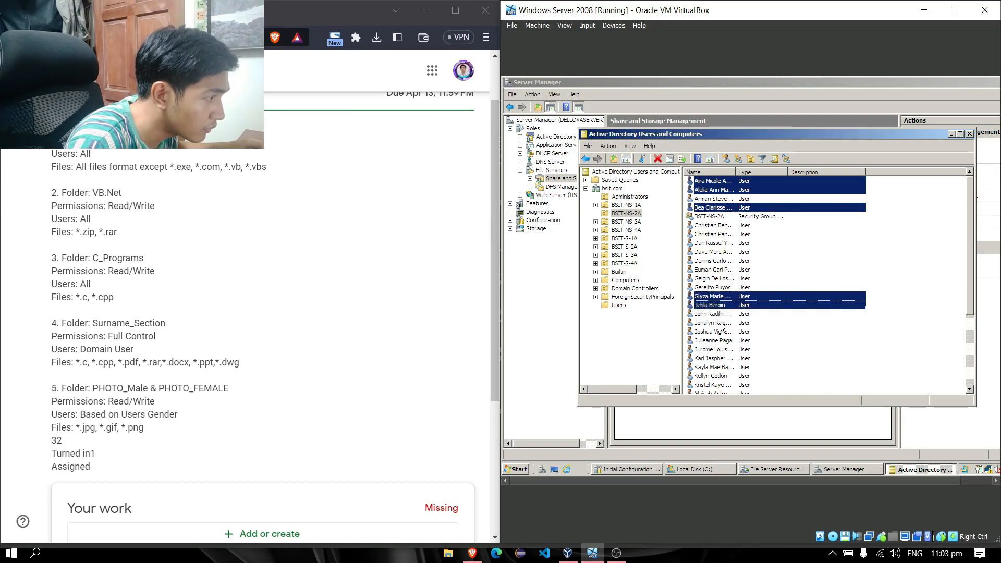
left_click(722, 323, "ctrl")
left_click(723, 340, "ctrl")
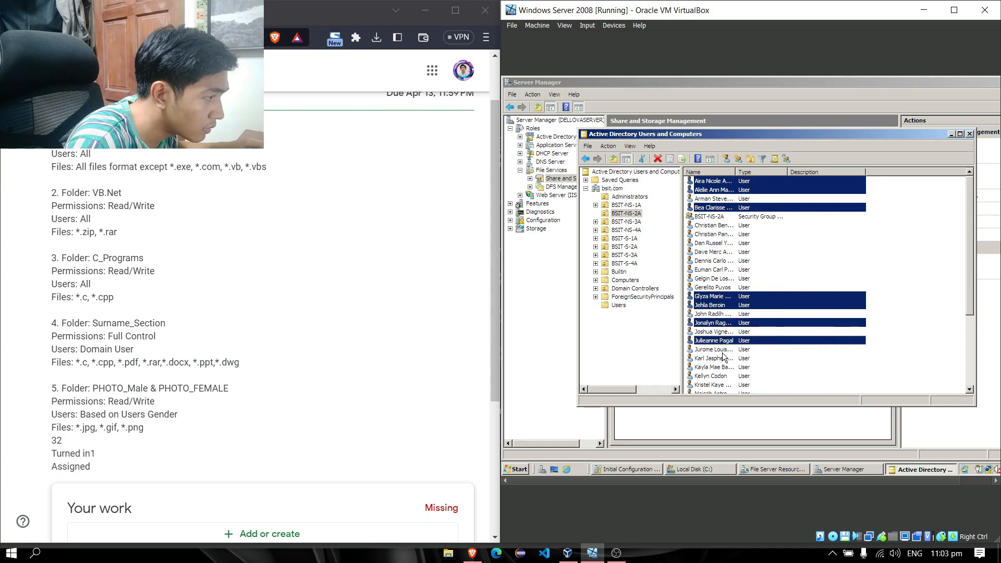
left_click(722, 360, "ctrl")
left_click(721, 360, "ctrl")
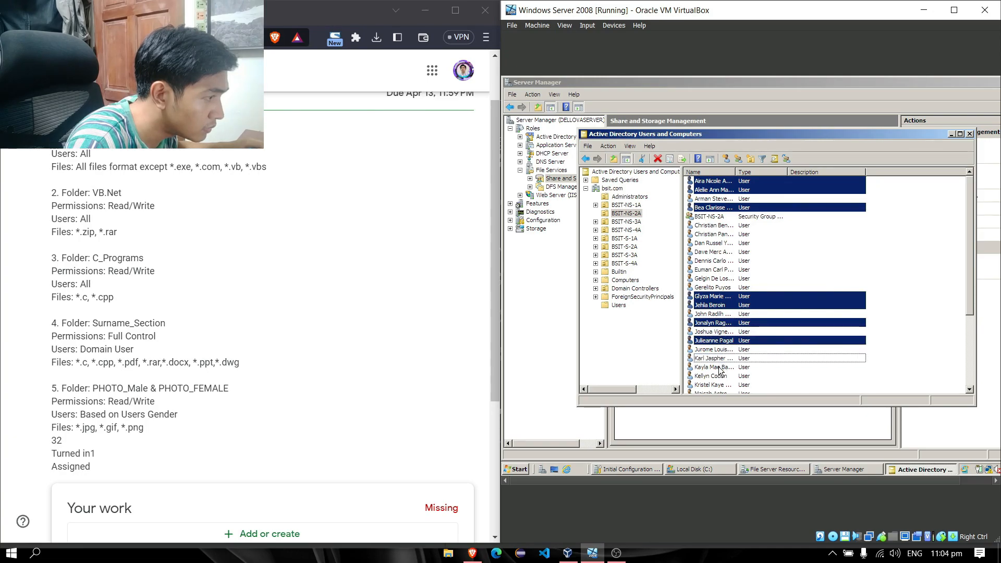
left_click(720, 369, "ctrl")
left_click(726, 376, "ctrl")
left_click(727, 384, "ctrl")
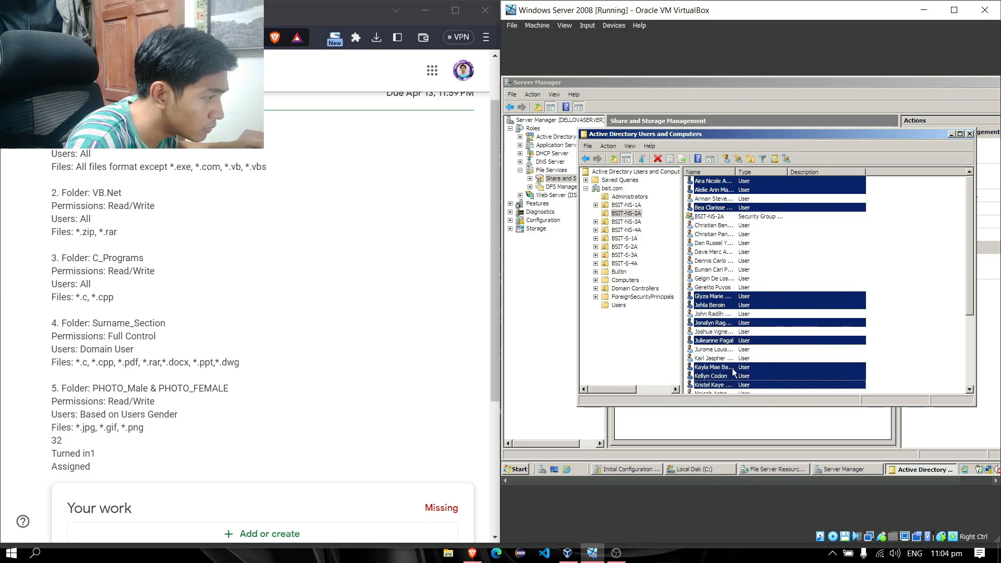
scroll(734, 372, "down", 2)
left_click(735, 340, "ctrl")
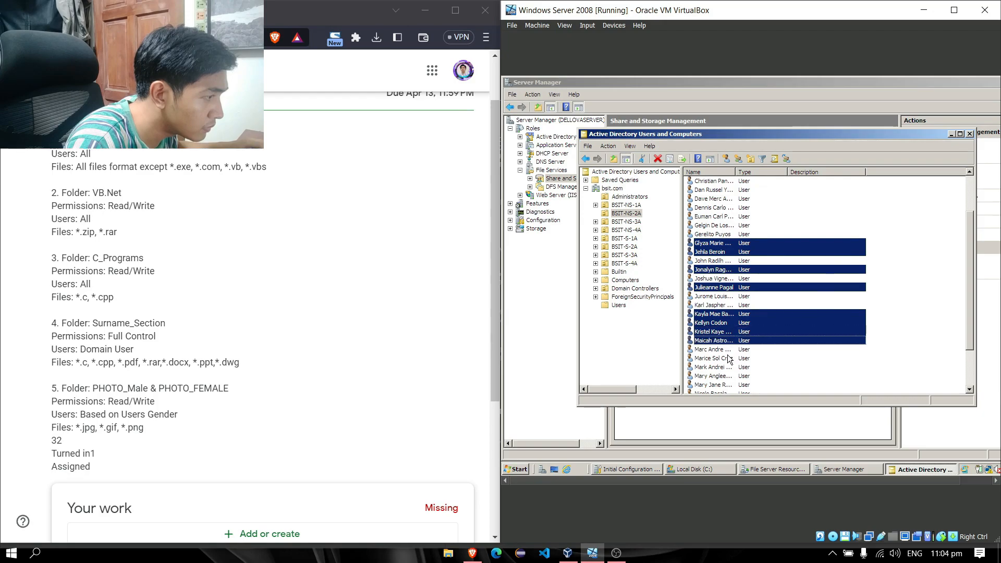
left_click(729, 359, "ctrl")
left_click(725, 376, "ctrl")
left_click(723, 385, "ctrl")
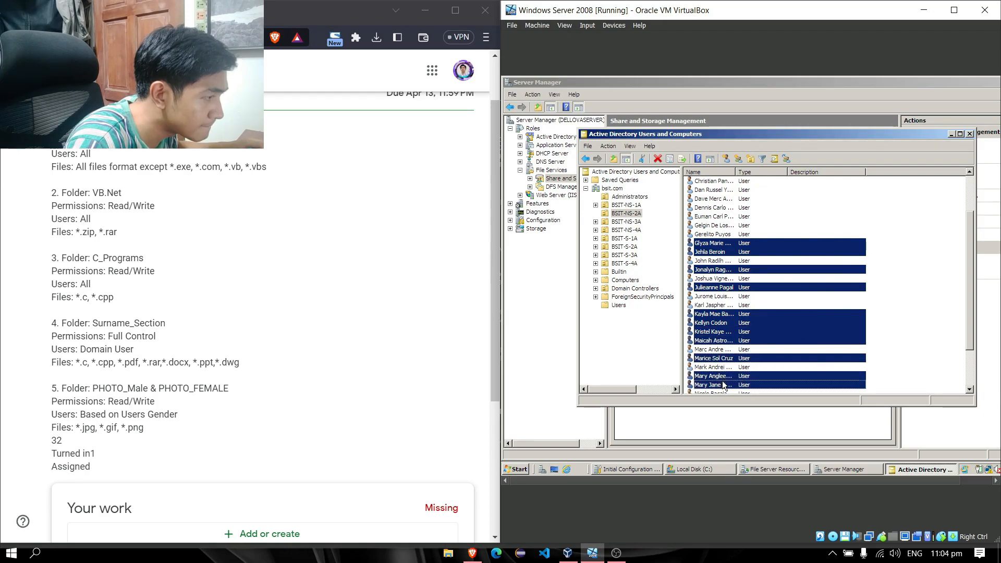
scroll(745, 360, "down", 2)
left_click(734, 341, "ctrl")
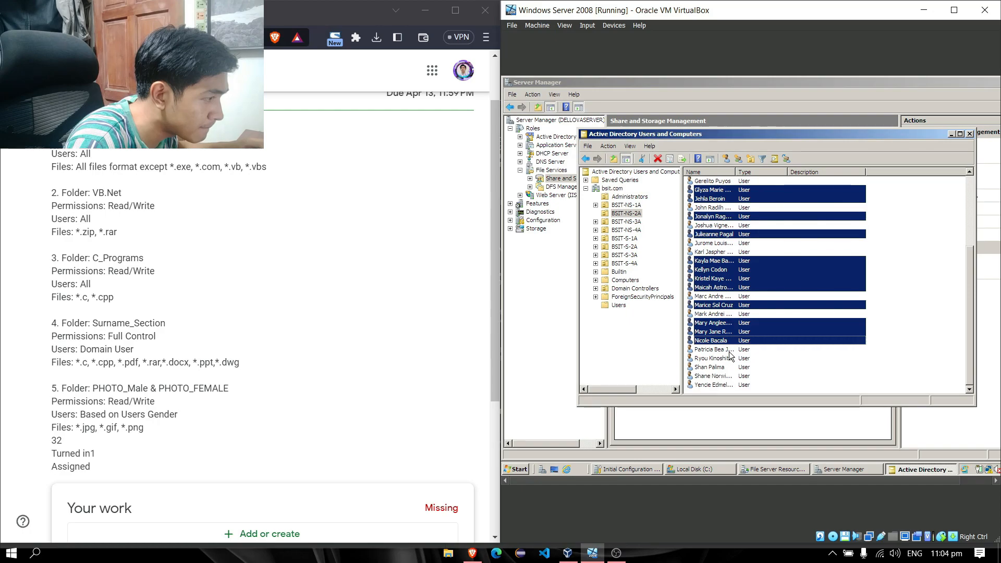
left_click(732, 350, "ctrl")
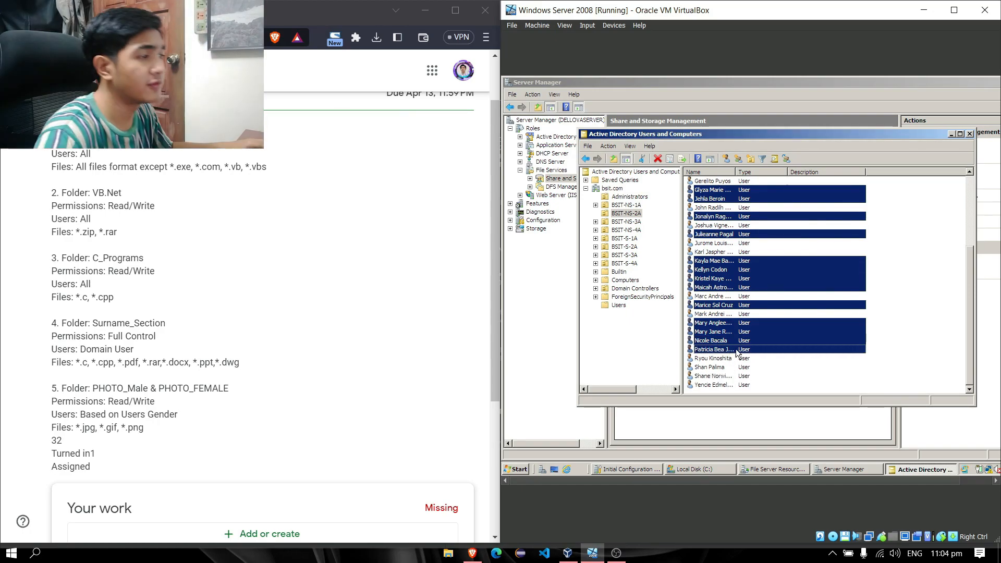
right_click(765, 275)
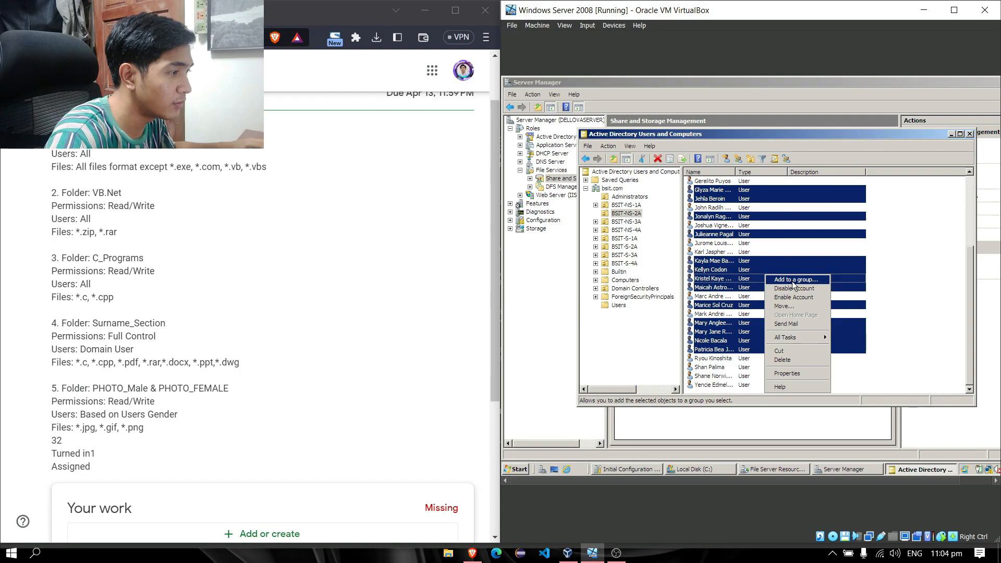
left_click(793, 281)
type("female")
key("Return")
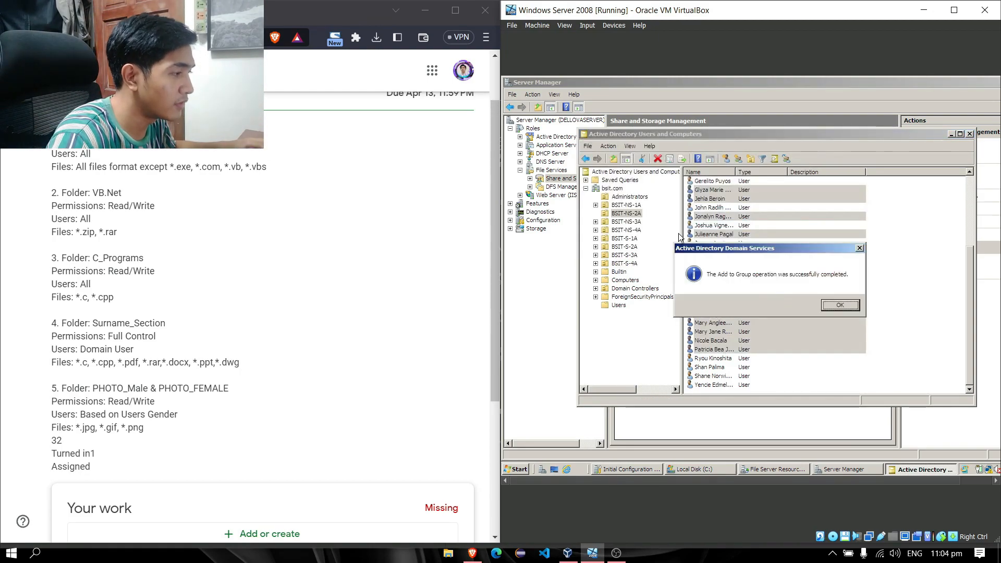
left_click(835, 305)
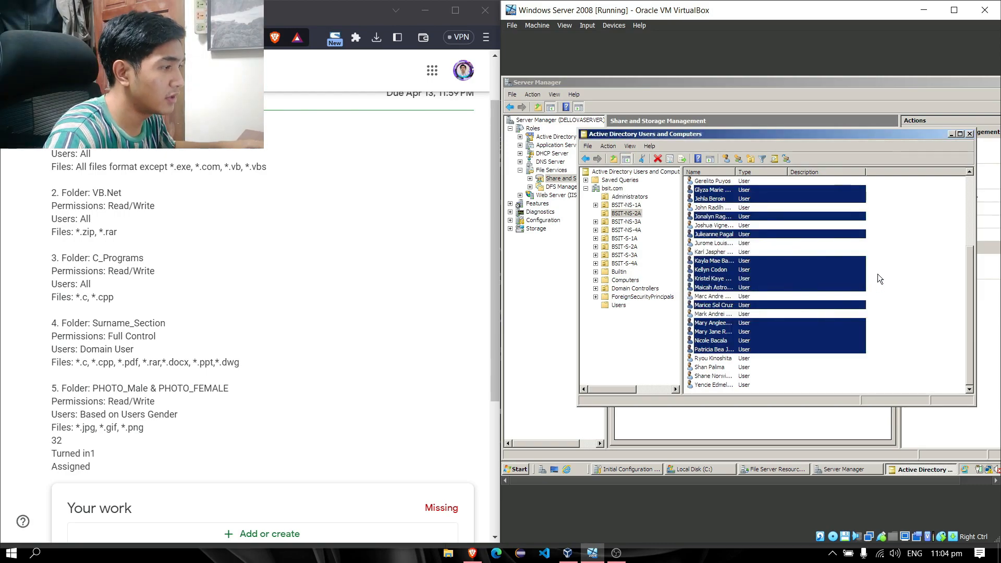
left_click(887, 254)
scroll(873, 248, "up", 4)
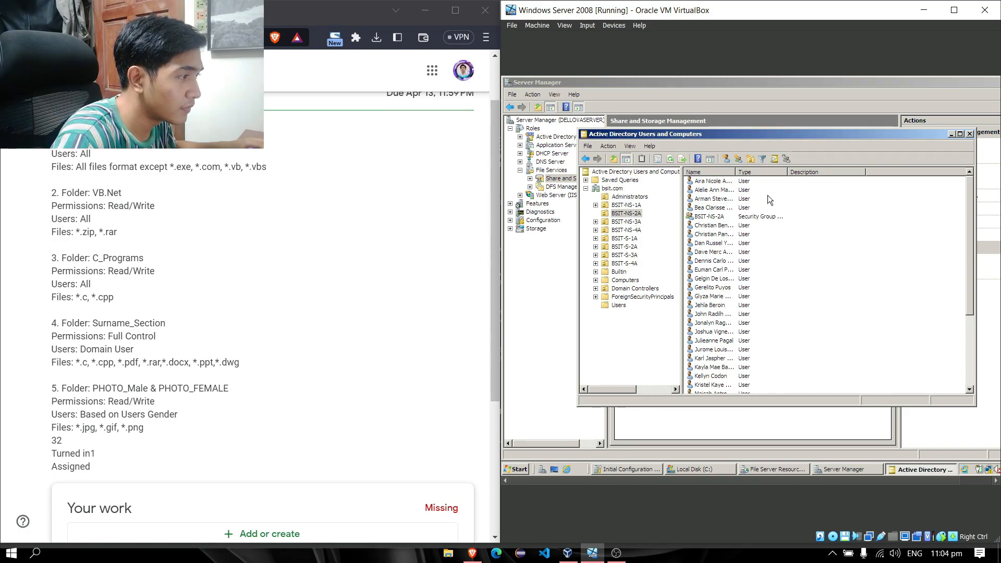
- Add all the male students' user accounts in the BSIT-NS-2A organizational unit to the Male group and close Active Directory Users and Computers
left_click(730, 199)
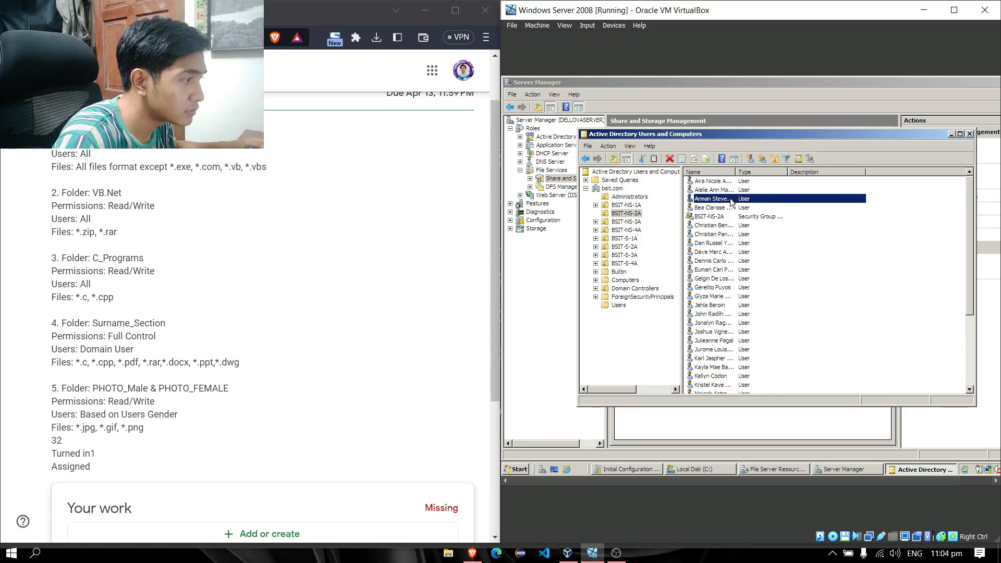
left_click(718, 226, "ctrl")
left_click(719, 234, "ctrl")
left_click(718, 243, "ctrl")
left_click(730, 252, "ctrl")
left_click(729, 261, "ctrl")
left_click(725, 270, "ctrl")
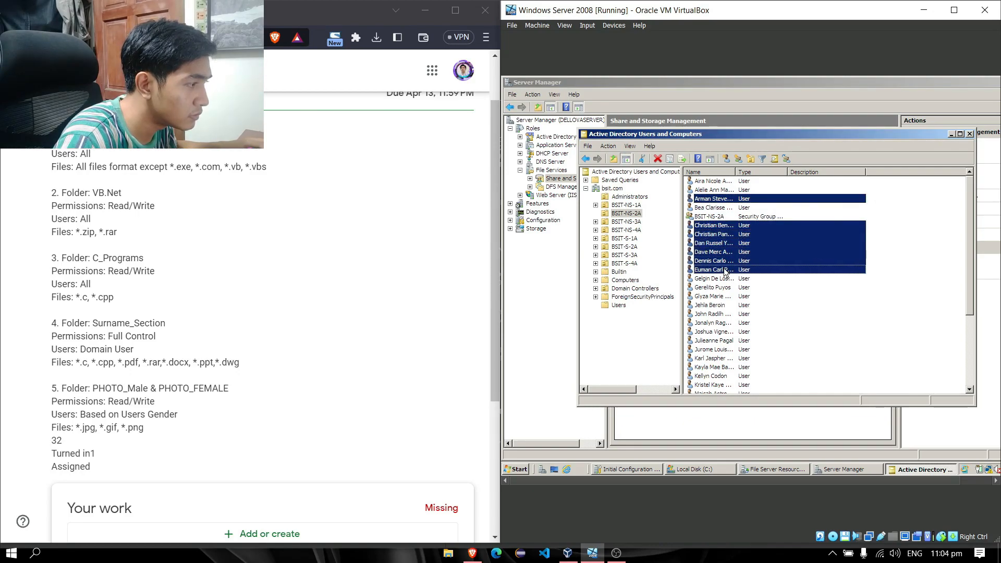
left_click(725, 279, "ctrl")
left_click(725, 287, "ctrl")
left_click(724, 296, "ctrl")
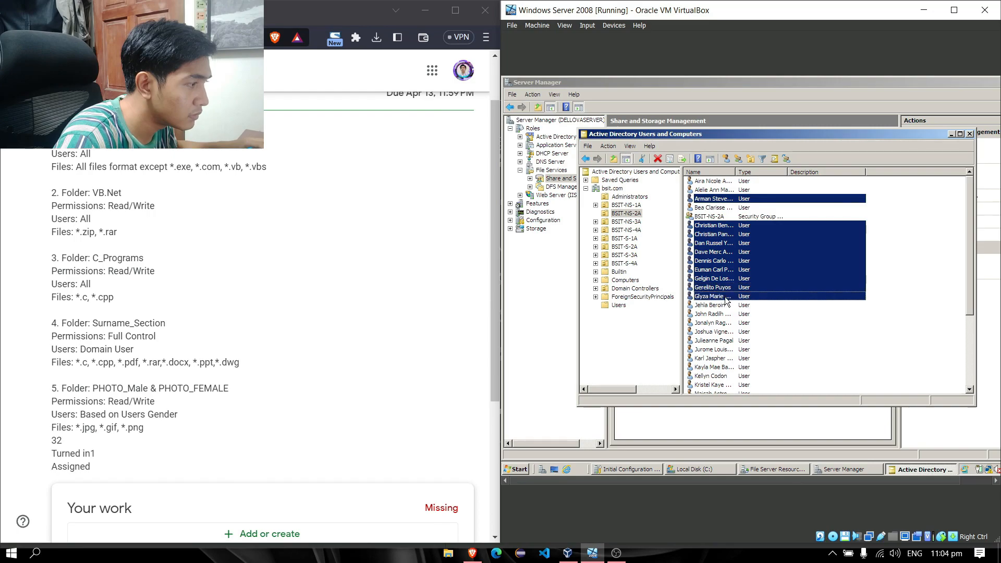
left_click(727, 307, "ctrl")
left_click(727, 297, "ctrl")
left_click(728, 306, "ctrl")
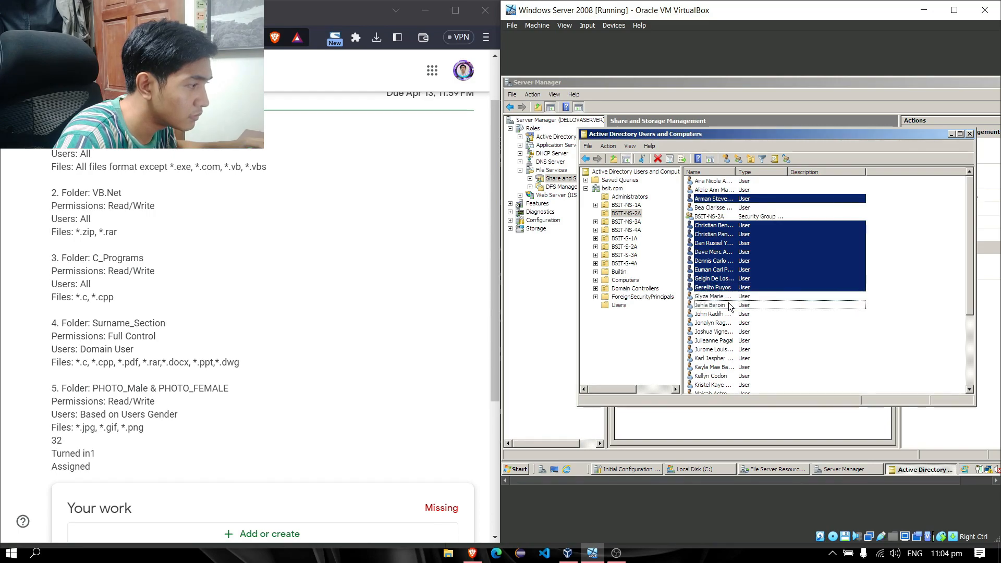
left_click(727, 332, "ctrl")
left_click(728, 350, "ctrl")
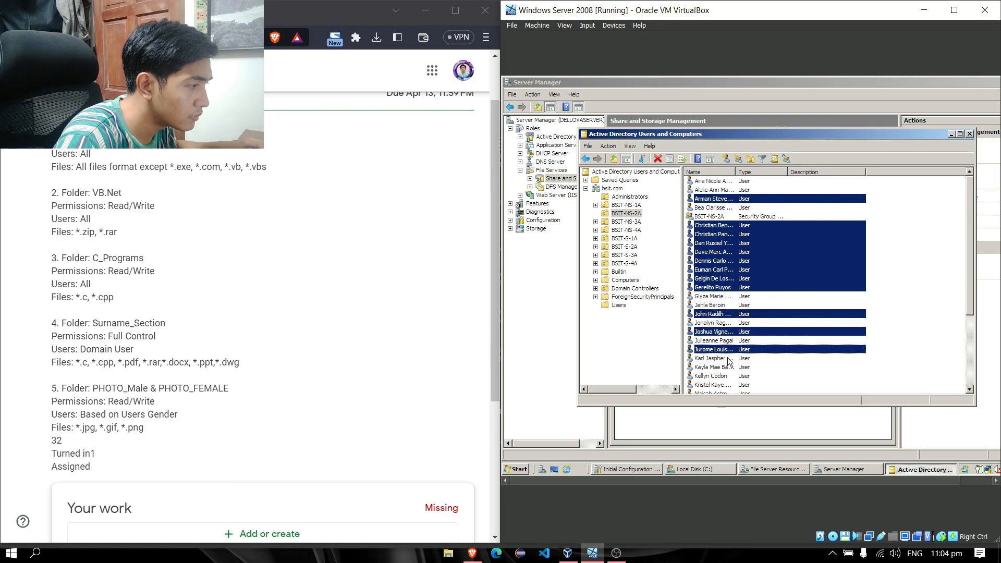
left_click(729, 359, "ctrl")
scroll(735, 359, "down", 2)
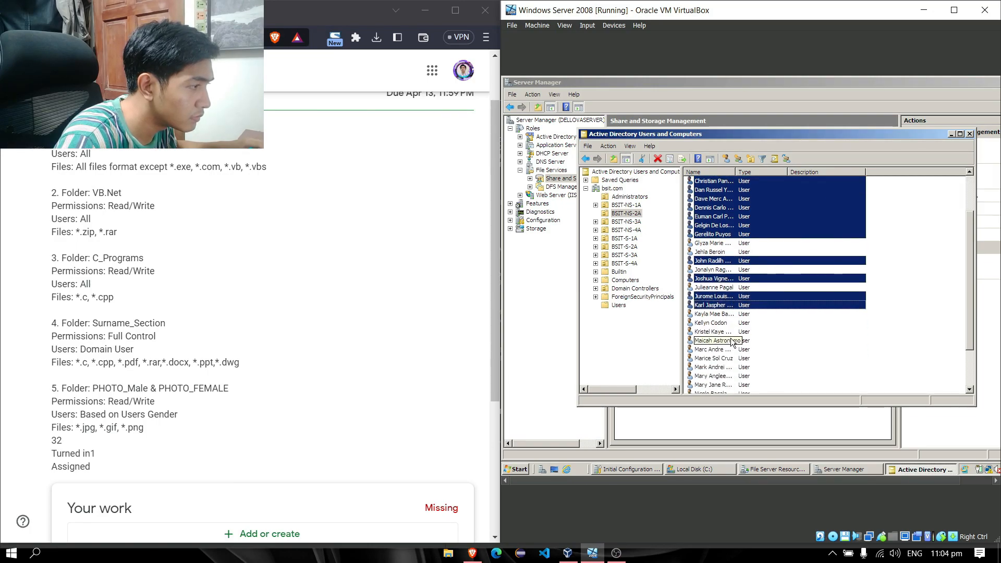
scroll(732, 324, "down", 2)
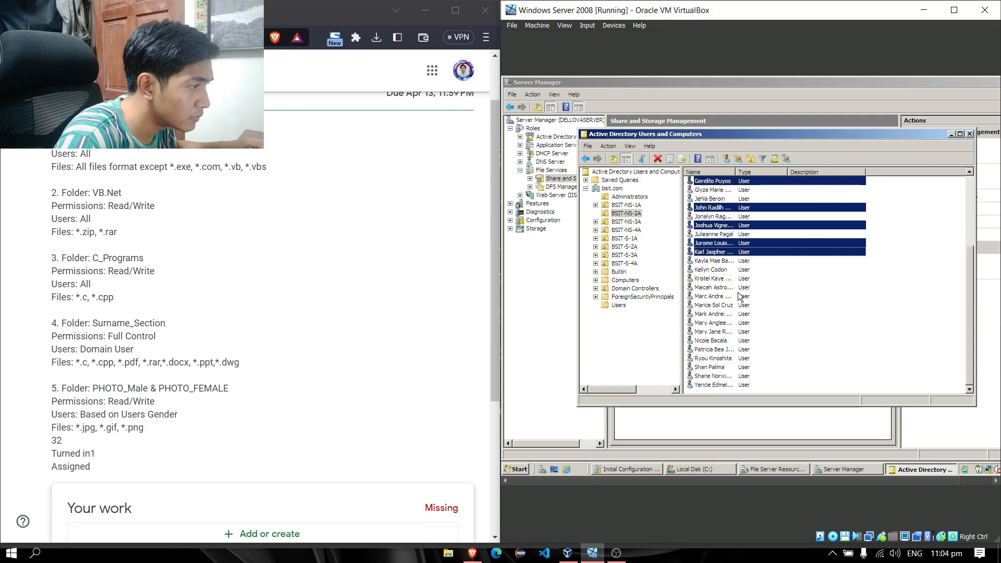
left_click(727, 297, "ctrl")
left_click(728, 314, "ctrl")
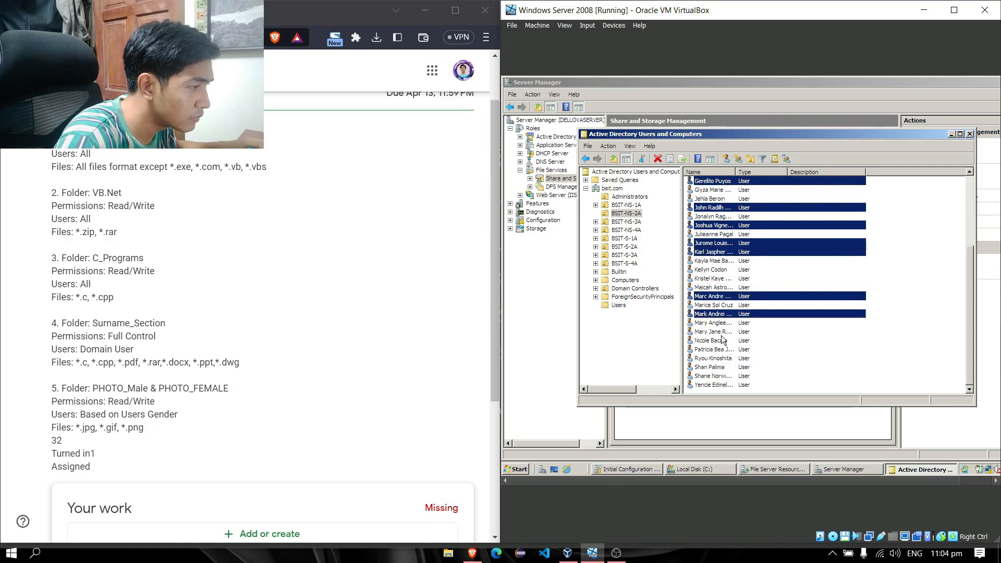
left_click(722, 341, "ctrl")
left_click(724, 343, "ctrl")
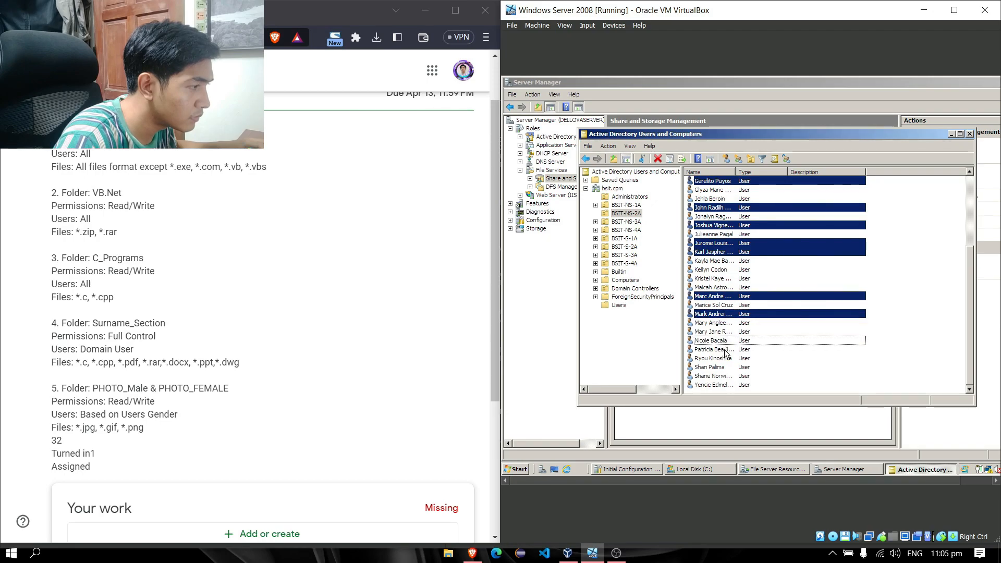
left_click(726, 359, "ctrl")
left_click(722, 367, "ctrl")
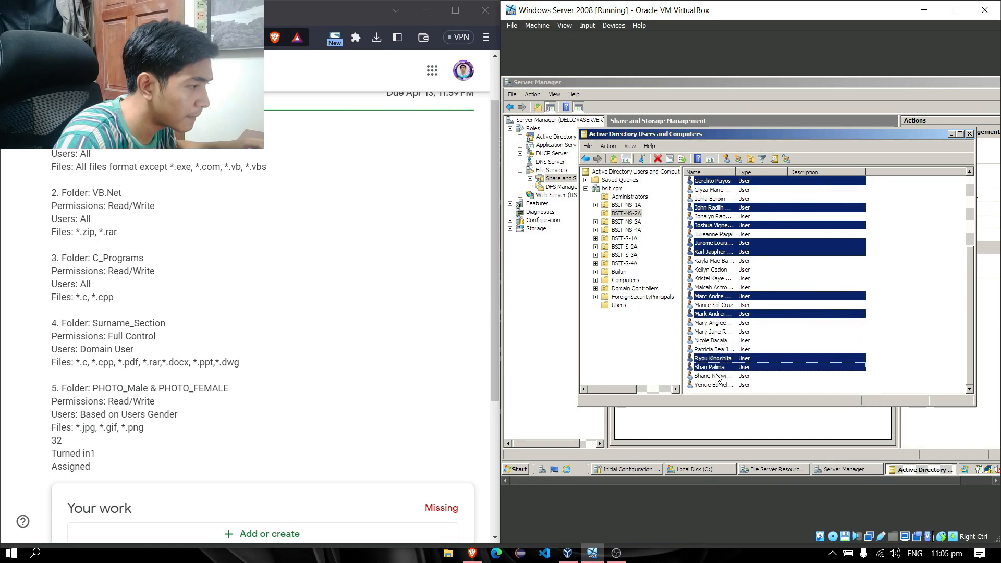
left_click(719, 376, "ctrl")
left_click(719, 386, "ctrl")
right_click(733, 252)
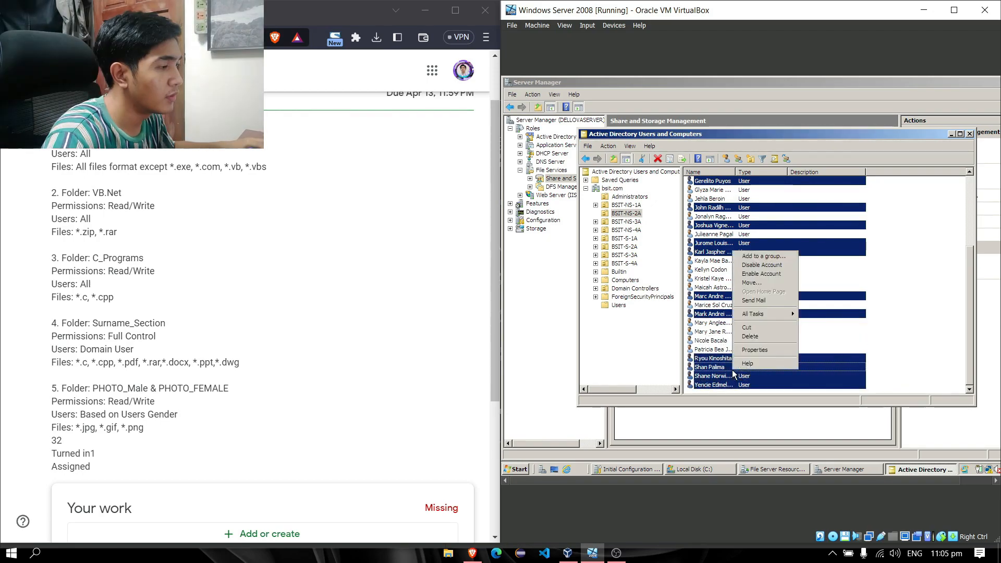
left_click(779, 259)
type("Ma")
key("Return")
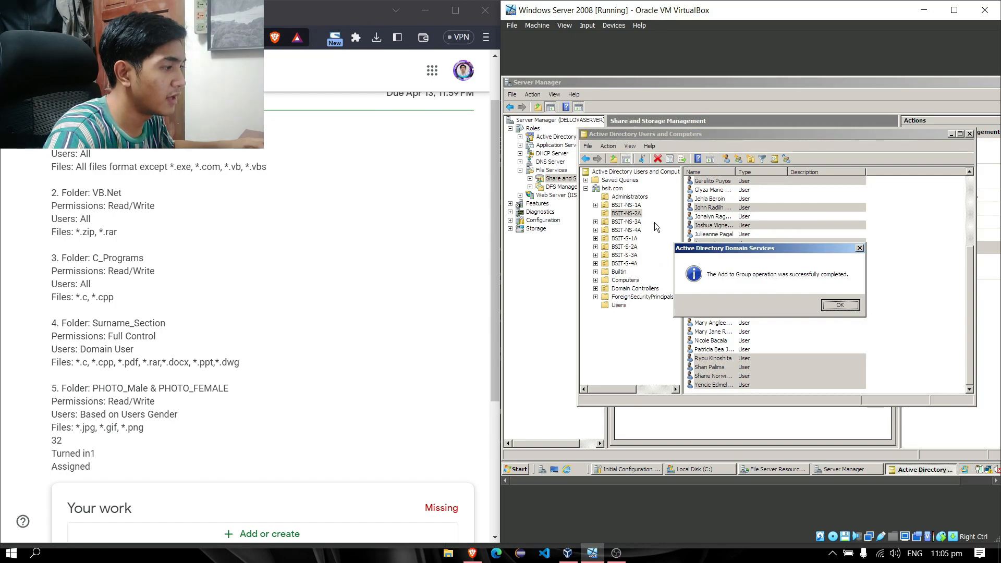
left_click(847, 307)
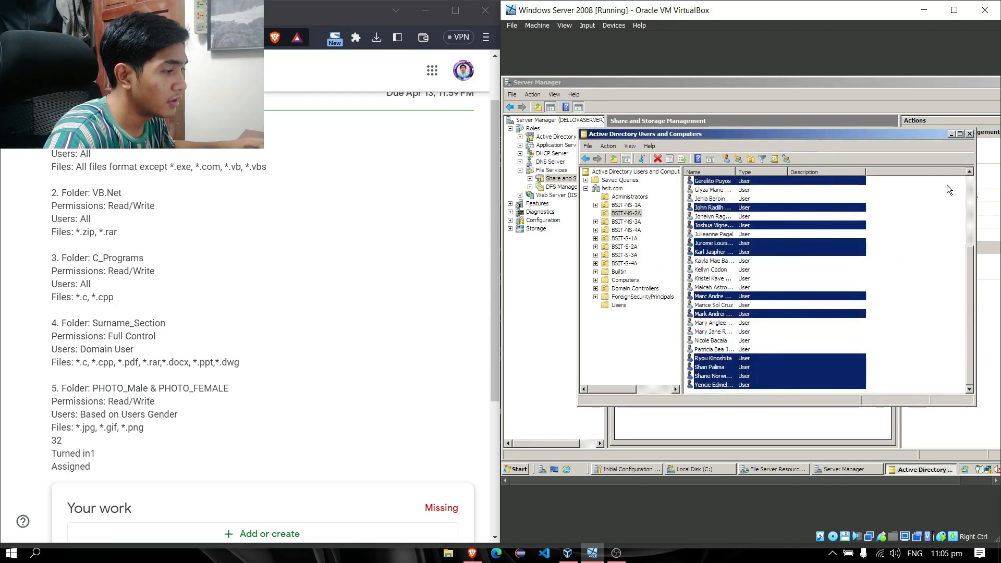
left_click(970, 134)
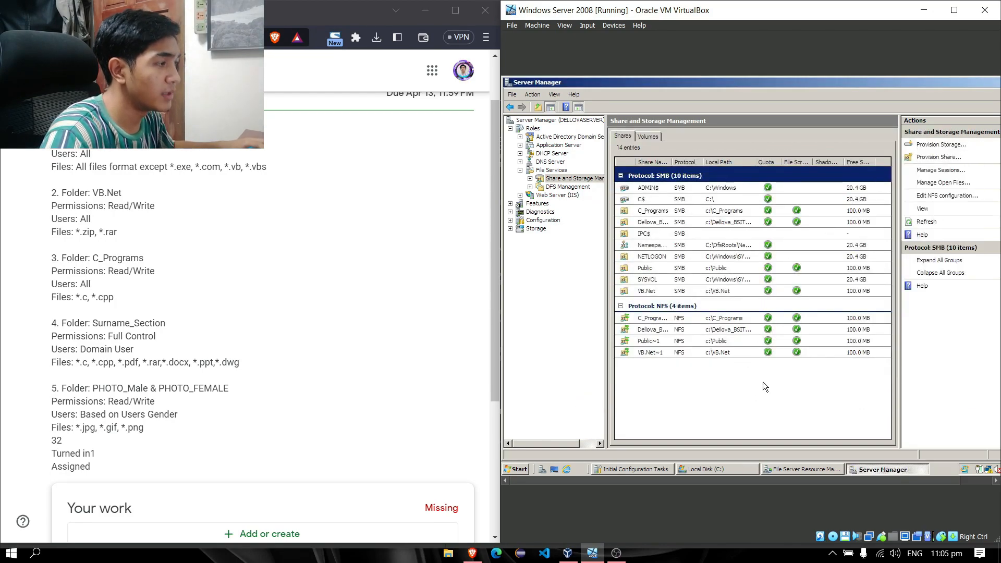
- Start provisioning a new share for the PHOTO_MALE folder on the C drive, keeping its default NTFS permissions
left_click(940, 159)
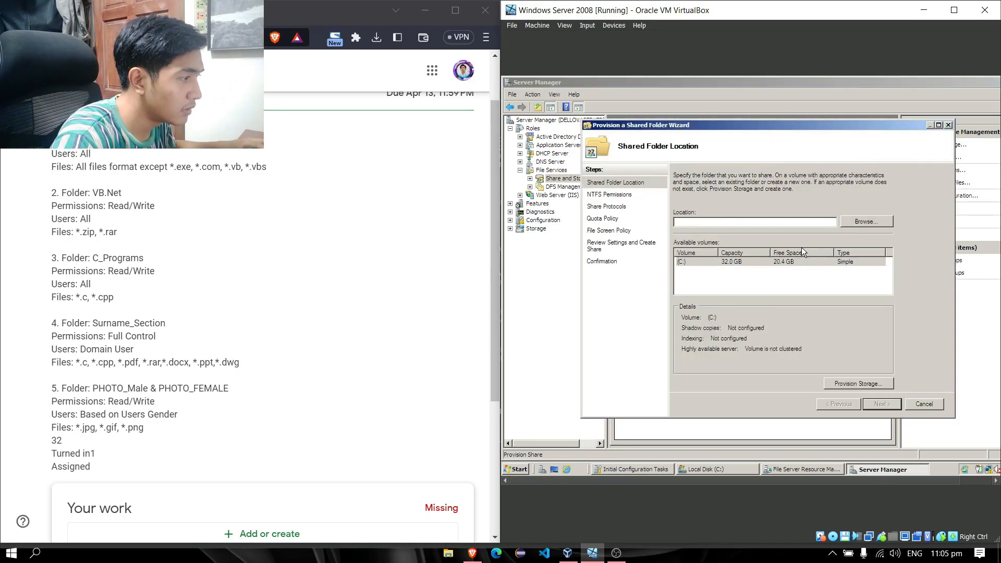
left_click(863, 224)
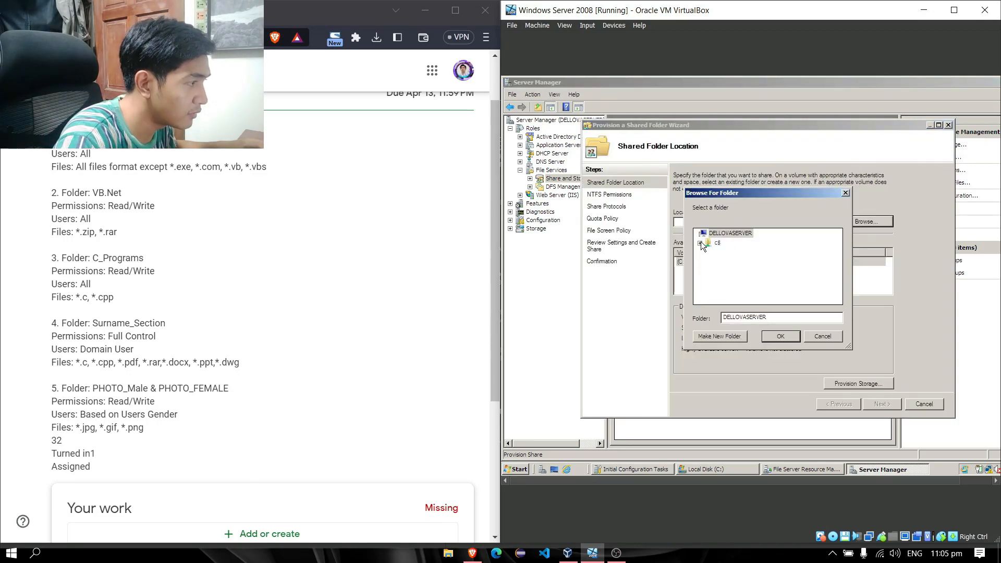
left_click(701, 243)
scroll(784, 258, "down", 3)
left_click(737, 242)
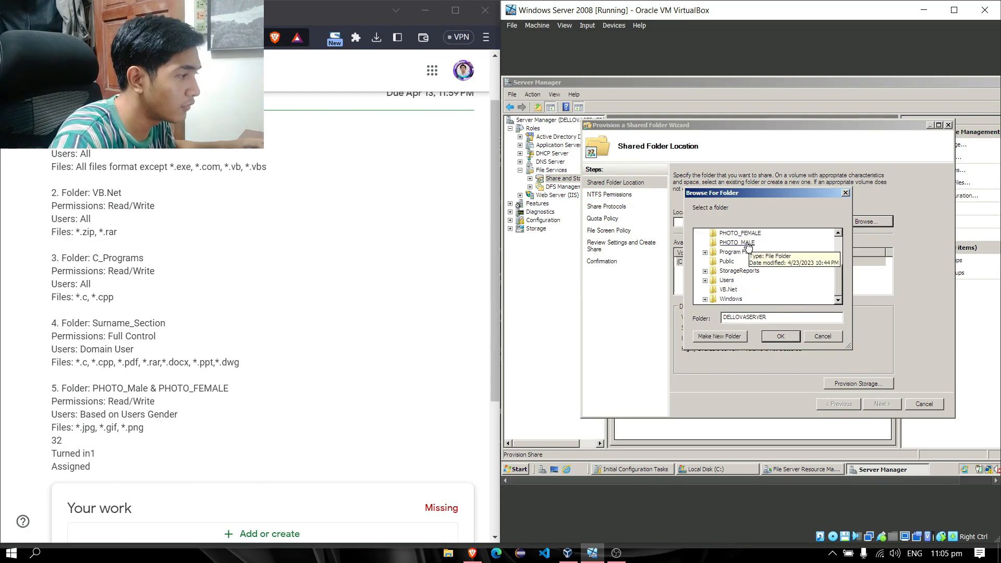
left_click(787, 337)
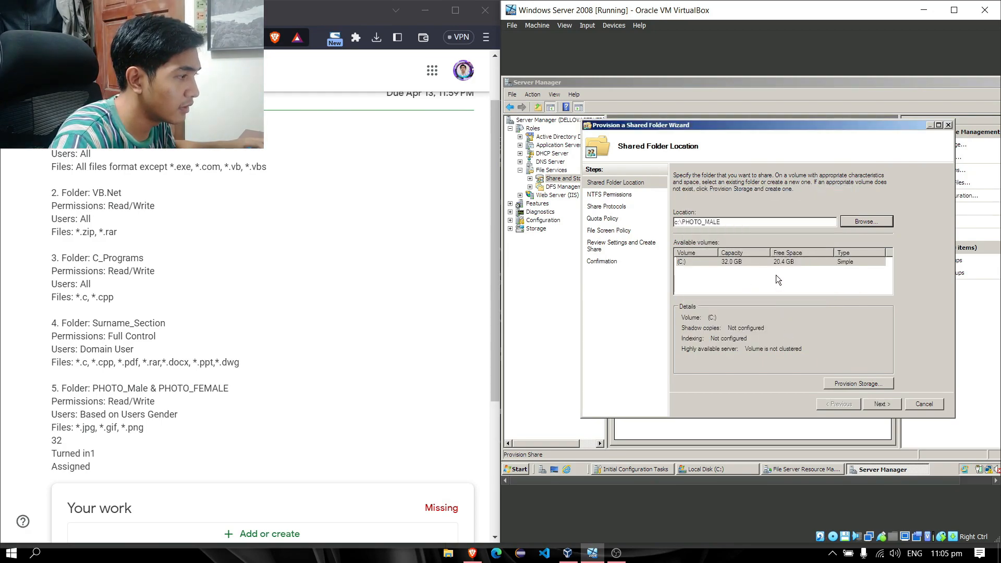
left_click(880, 405)
left_click(878, 404)
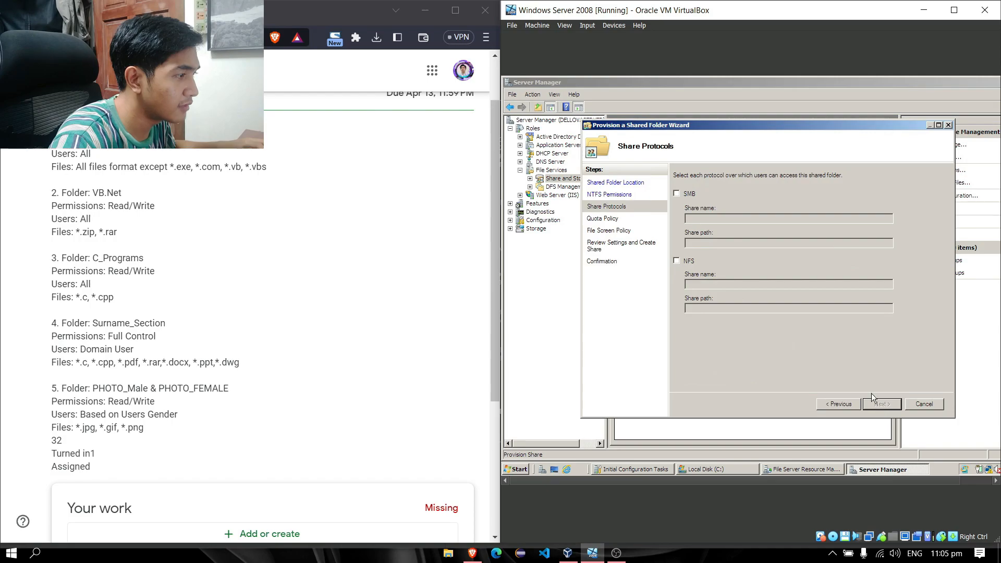
- Share PHOTO_MALE over both SMB and NFS, accepting the default SMB settings
left_click(676, 194)
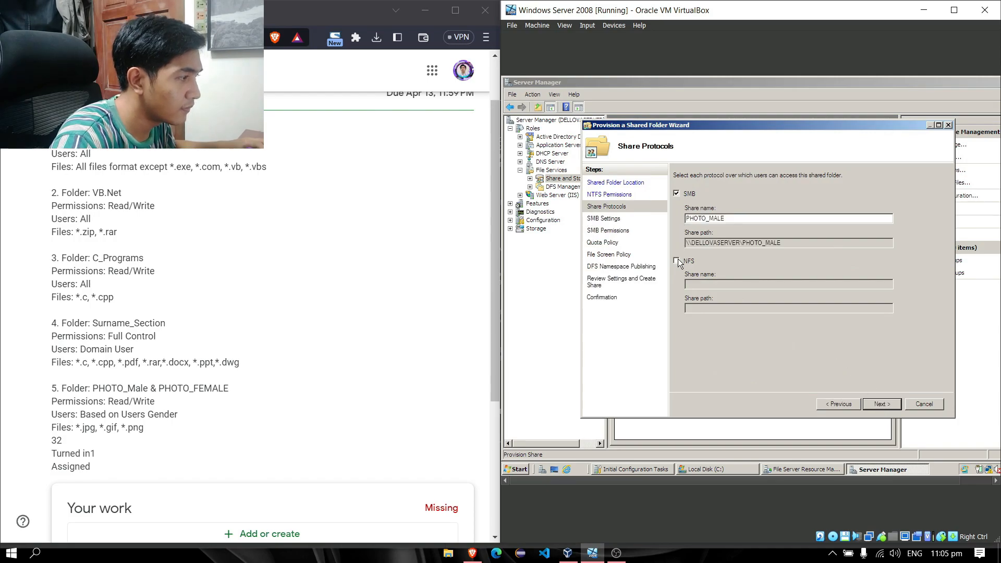
left_click(677, 261)
left_click(876, 405)
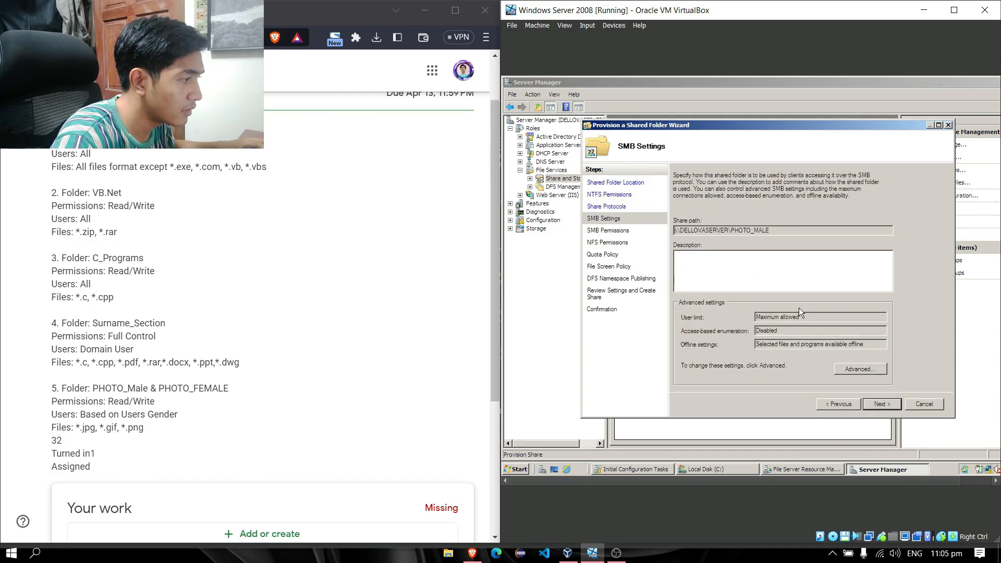
left_click(890, 404)
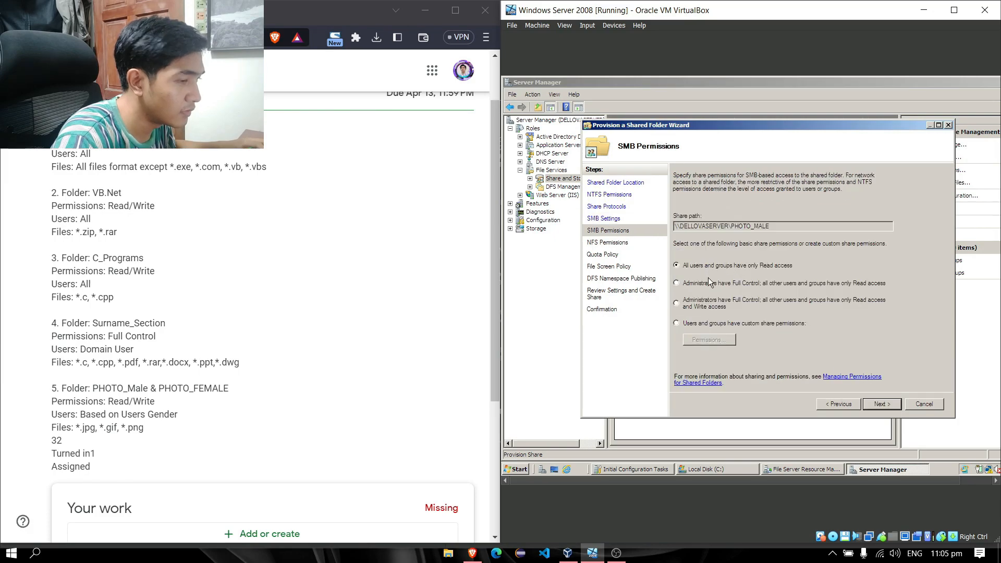
- Choose custom SMB share permissions for PHOTO_MALE and replace the Everyone entry with the Male group
left_click(678, 323)
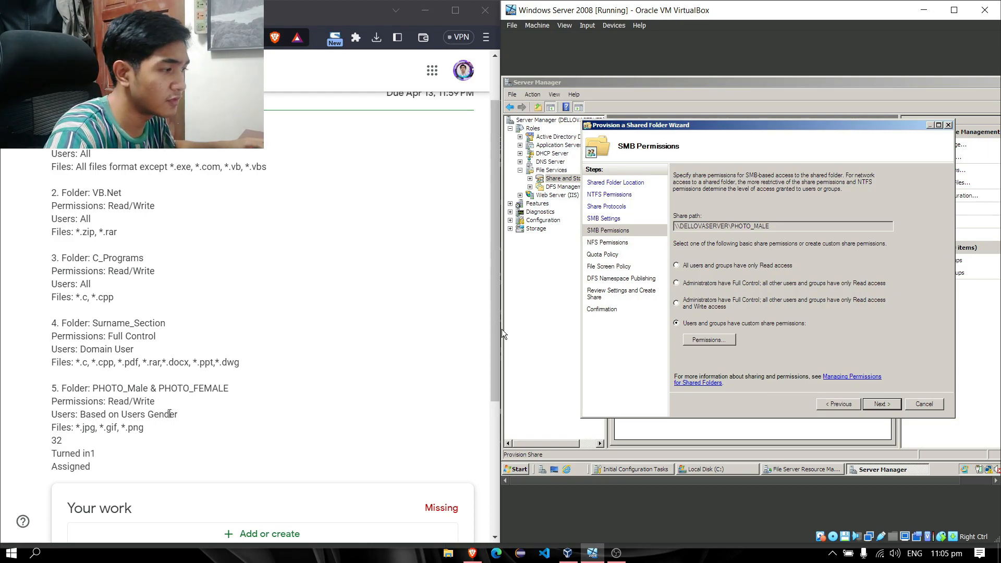
left_click(709, 340)
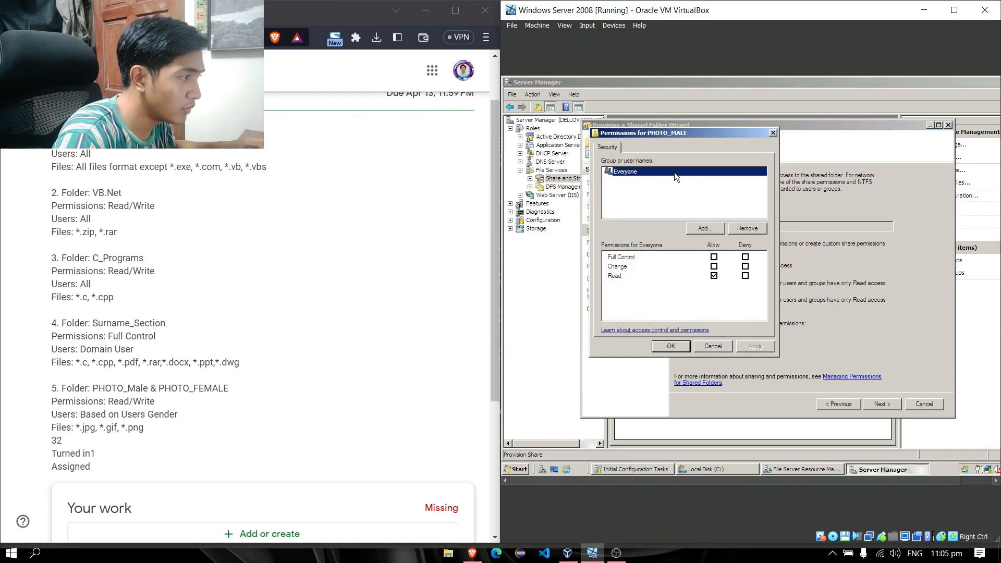
left_click(741, 231)
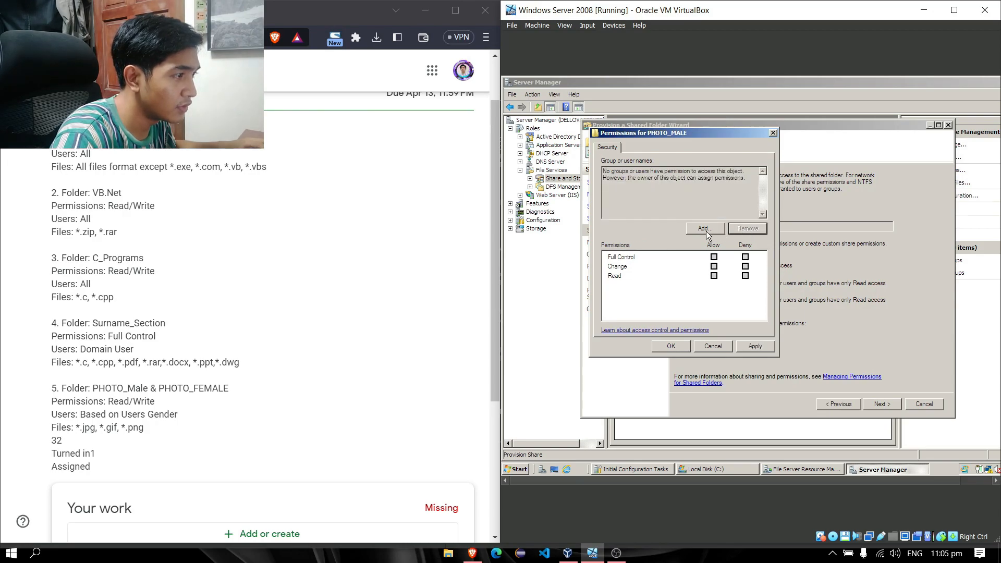
left_click(705, 230)
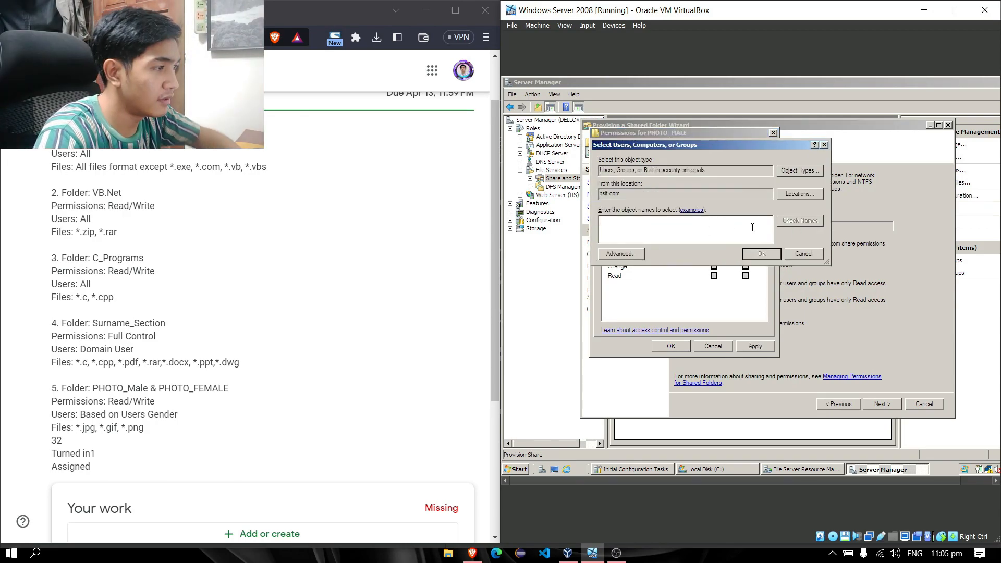
type("Male")
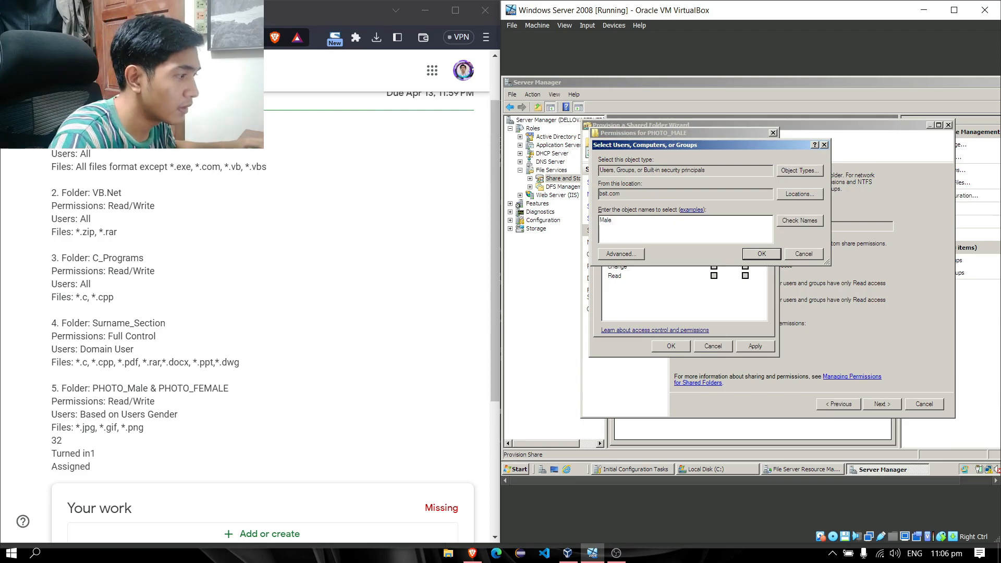
key("Return")
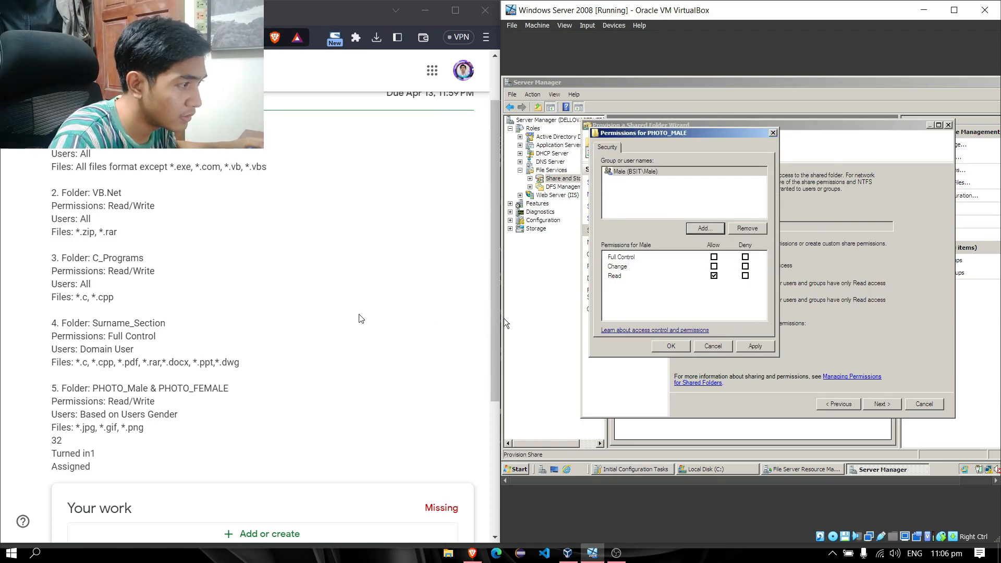
- Allow the Male group Change and Read access to the share and accept the default NFS permissions
left_click(713, 276)
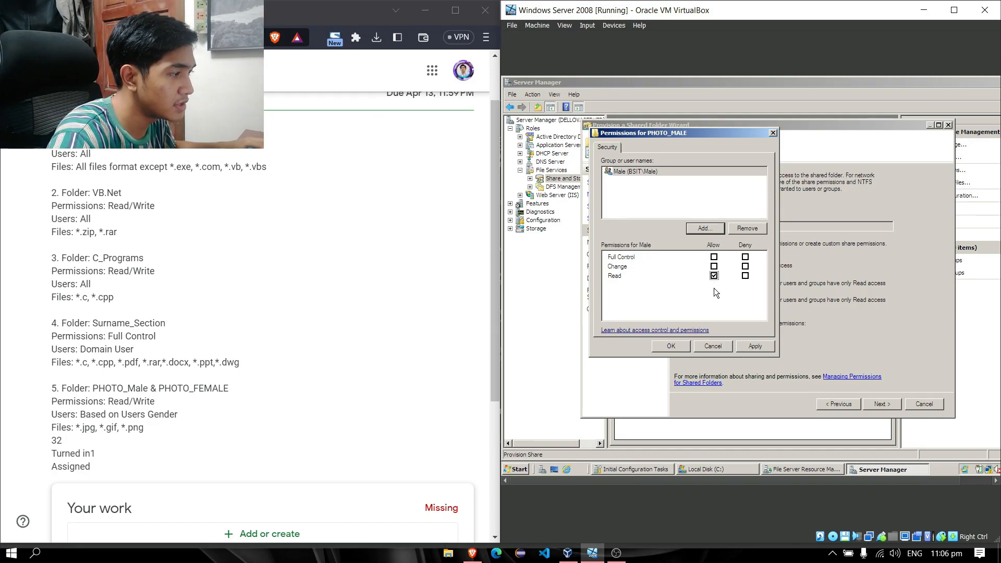
left_click(714, 267)
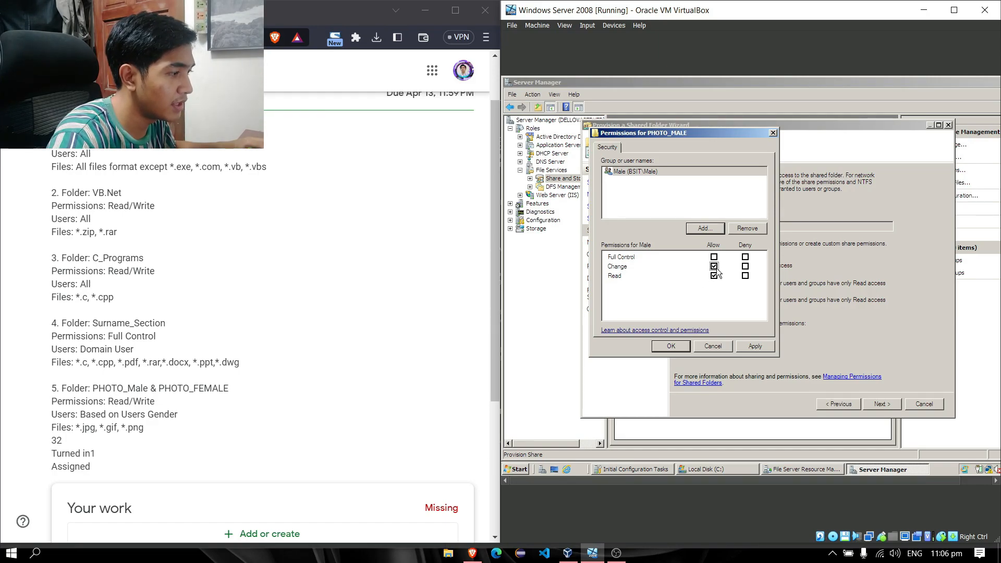
left_click(753, 345)
left_click(672, 346)
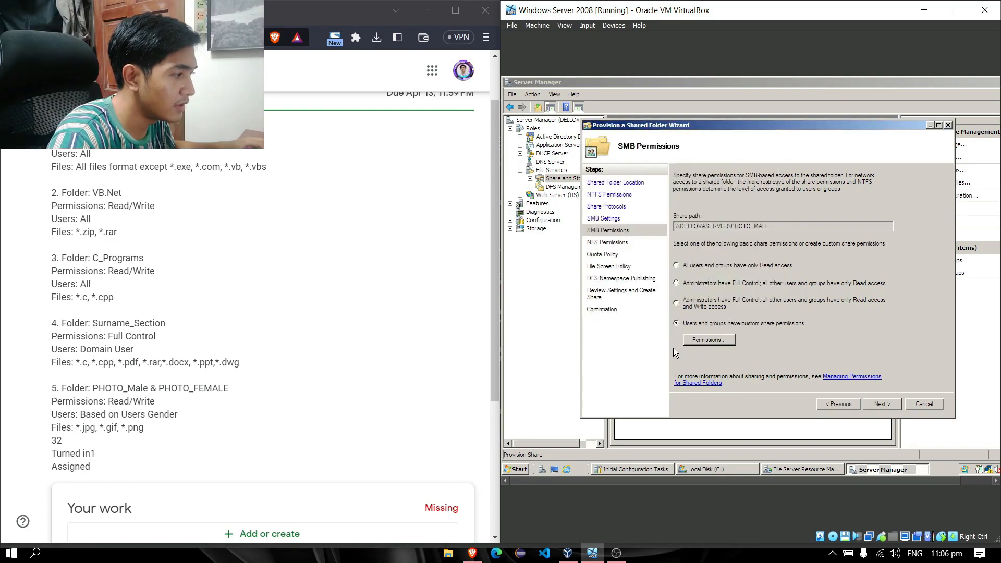
left_click(881, 405)
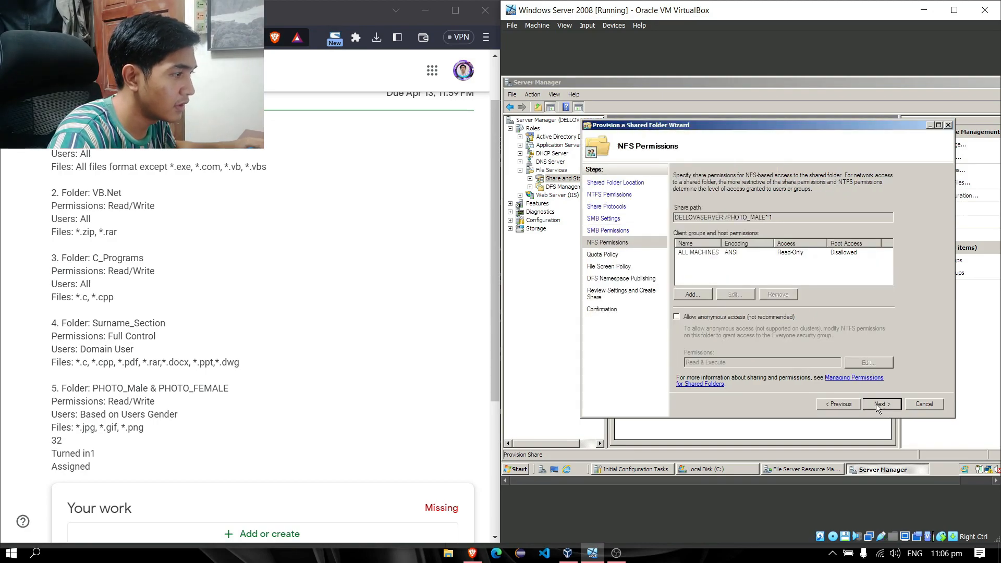
left_click(880, 404)
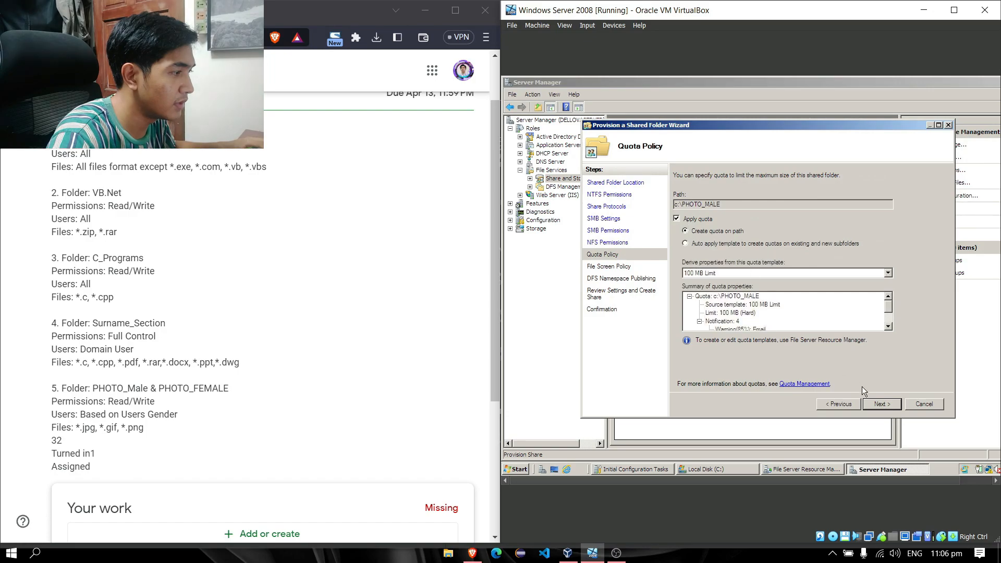
- Accept the 100 MB Limit quota on PHOTO_MALE and apply a file screen derived from the PHOTO_MALE template
left_click(881, 408)
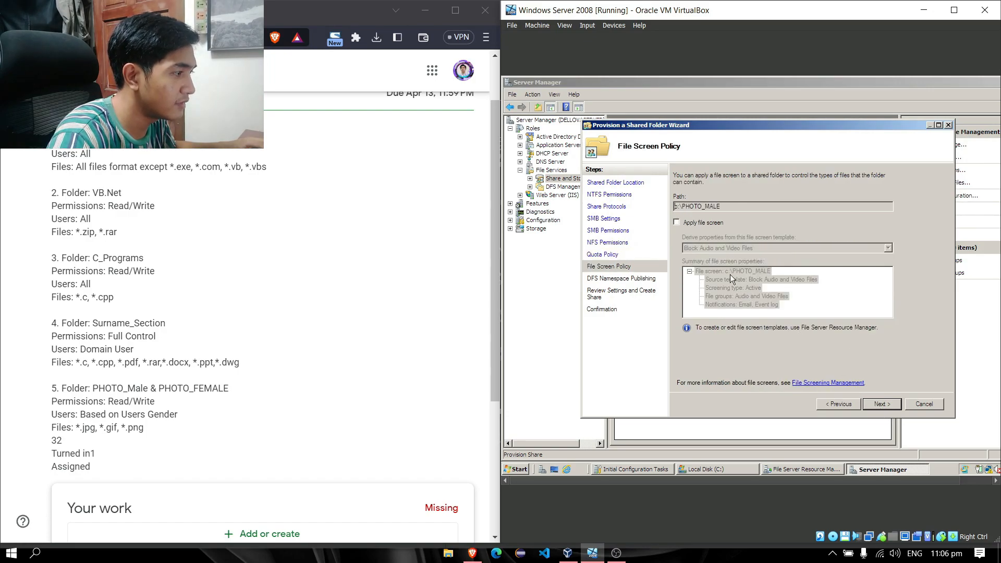
left_click(696, 224)
left_click(784, 248)
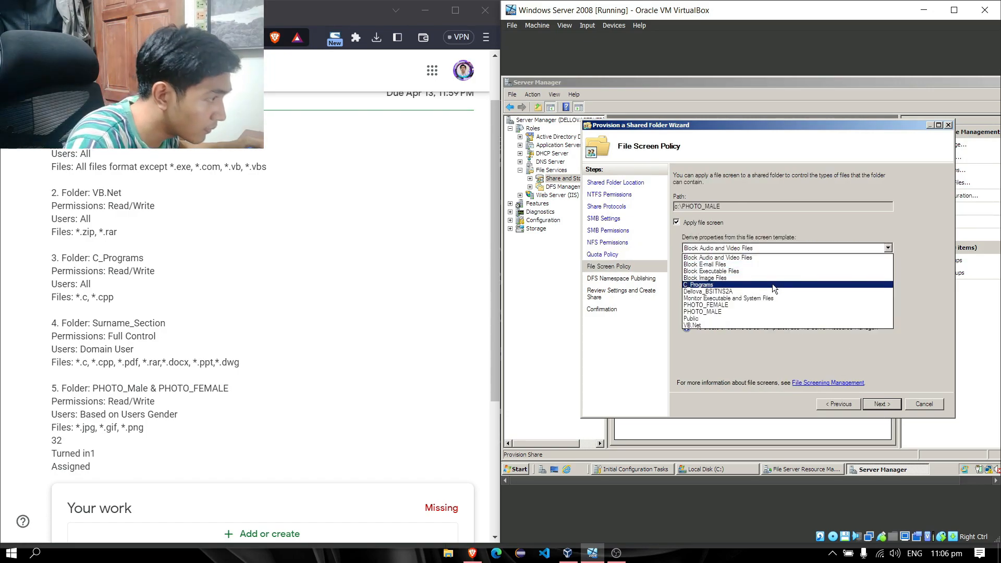
left_click(777, 311)
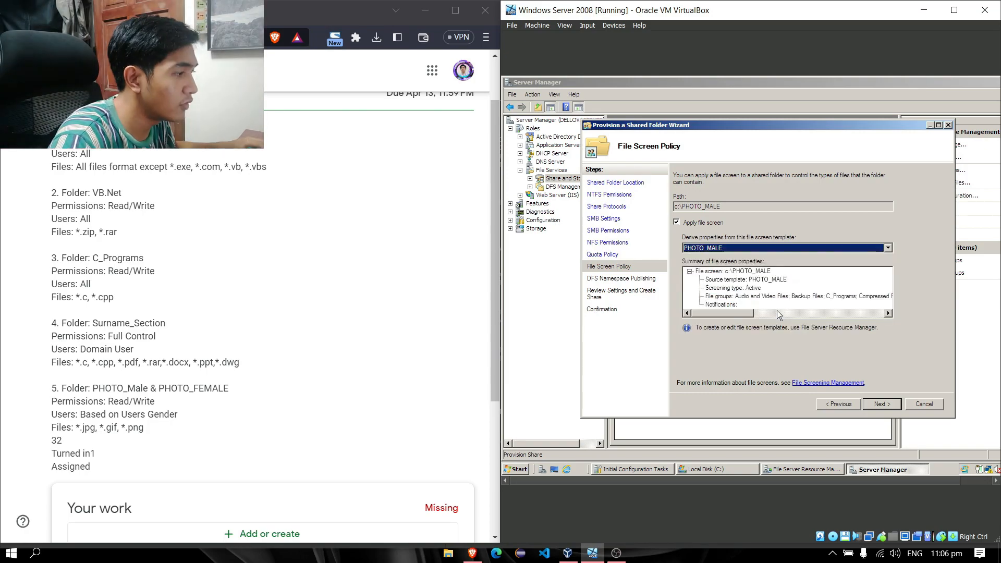
left_click(884, 401)
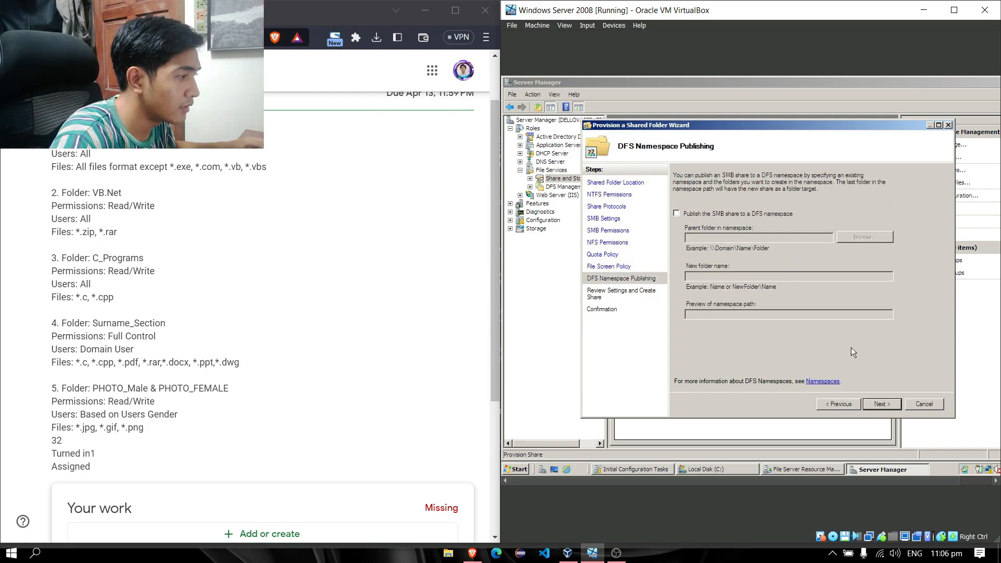
- Create the PHOTO_MALE share without publishing it to a DFS namespace and close the wizard
left_click(881, 403)
left_click(881, 402)
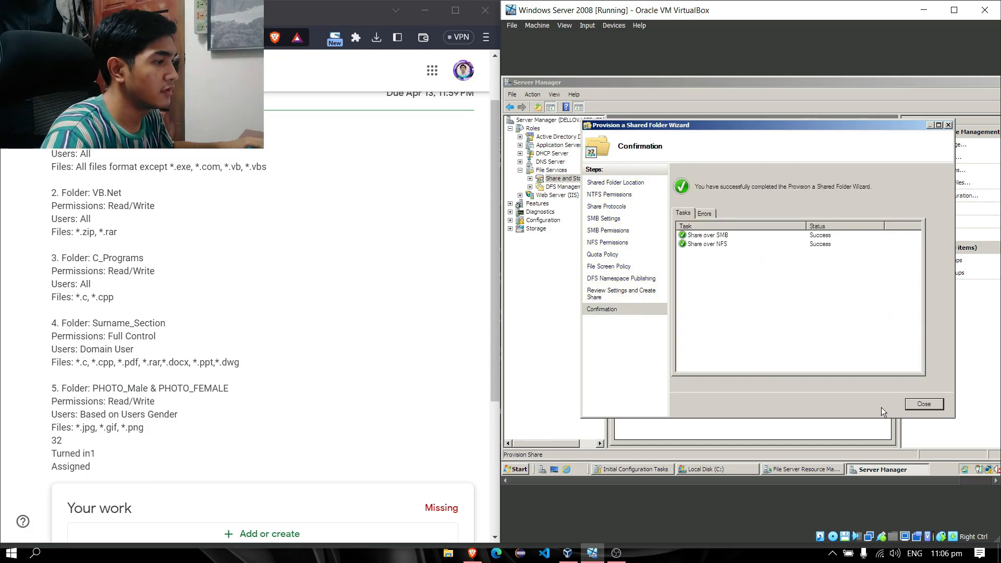
left_click(925, 406)
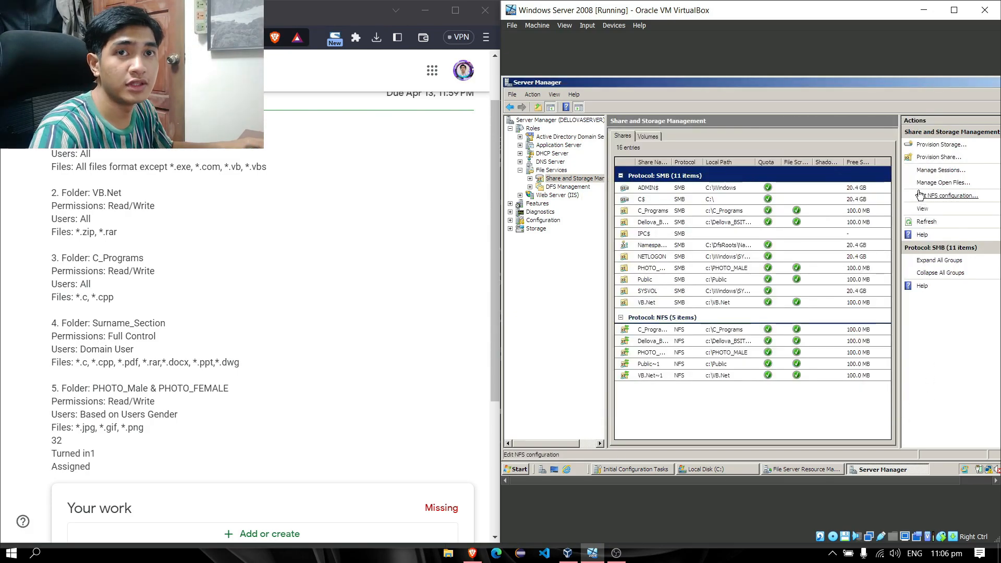
- Start provisioning a new share for the PHOTO_FEMALE folder on the C drive, keeping its default NTFS permissions
left_click(938, 157)
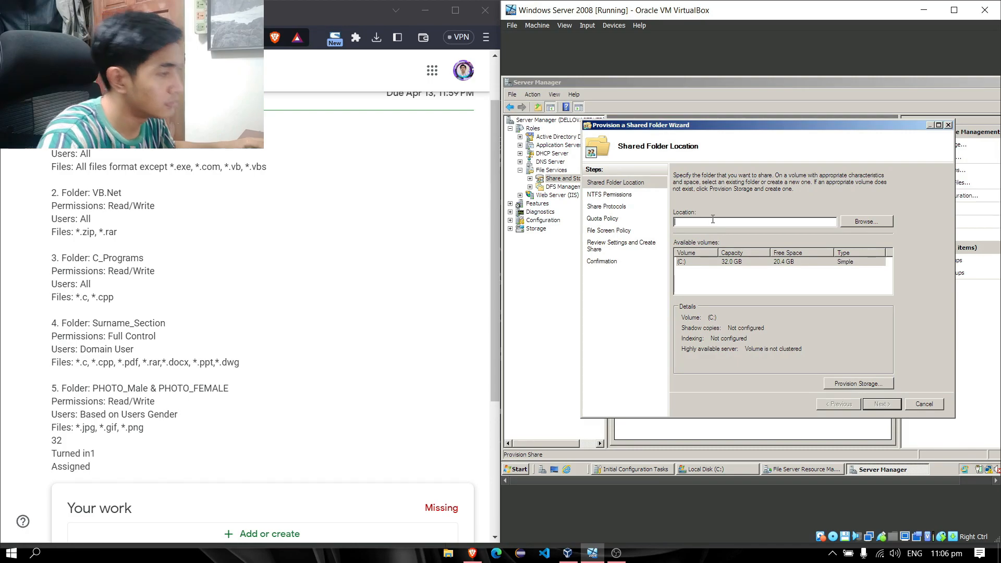
left_click(866, 221)
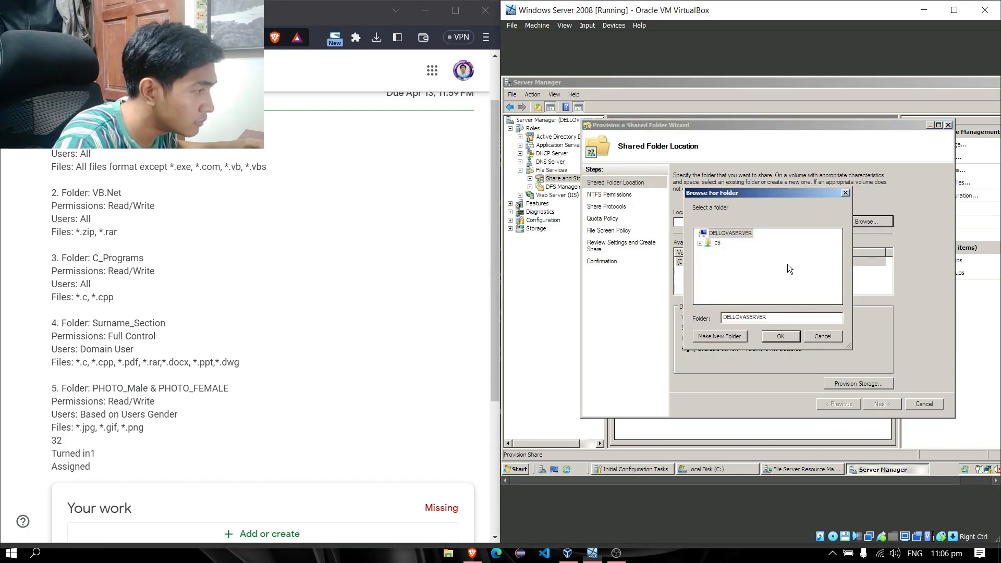
left_click(715, 243)
scroll(777, 272, "down", 2)
left_click(755, 235)
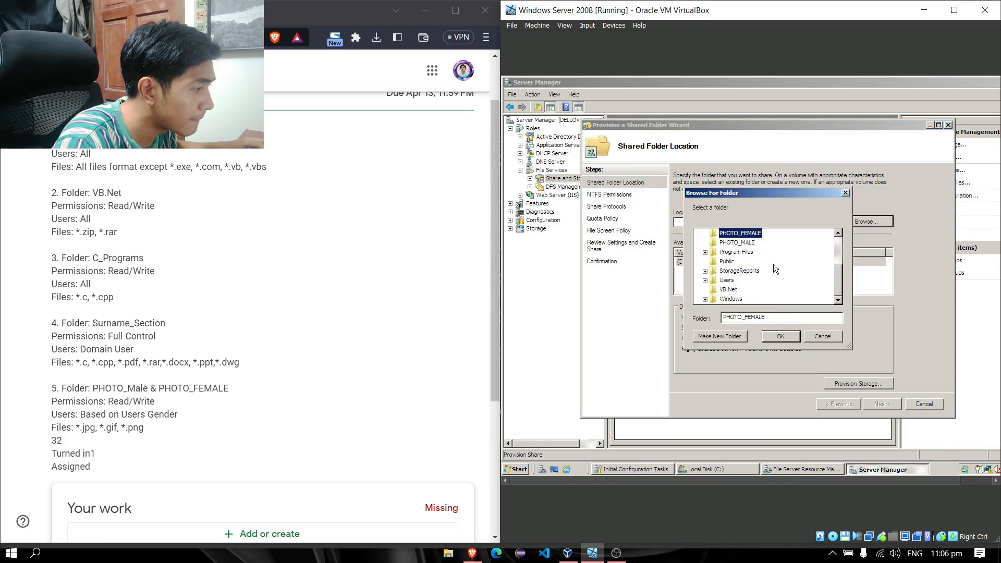
left_click(781, 336)
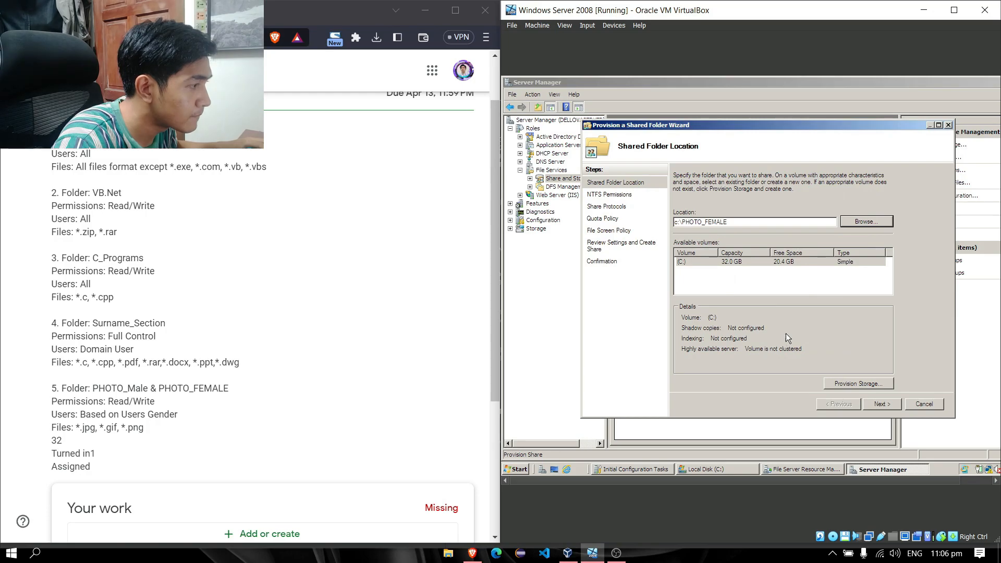
left_click(887, 406)
left_click(882, 405)
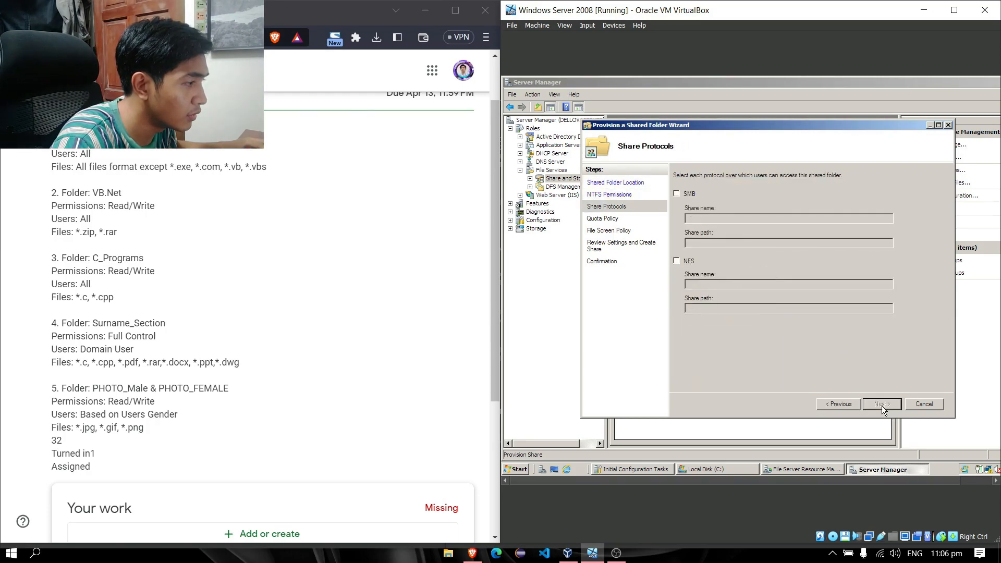
- Share PHOTO_FEMALE over both SMB and NFS, accepting the default SMB settings
left_click(687, 196)
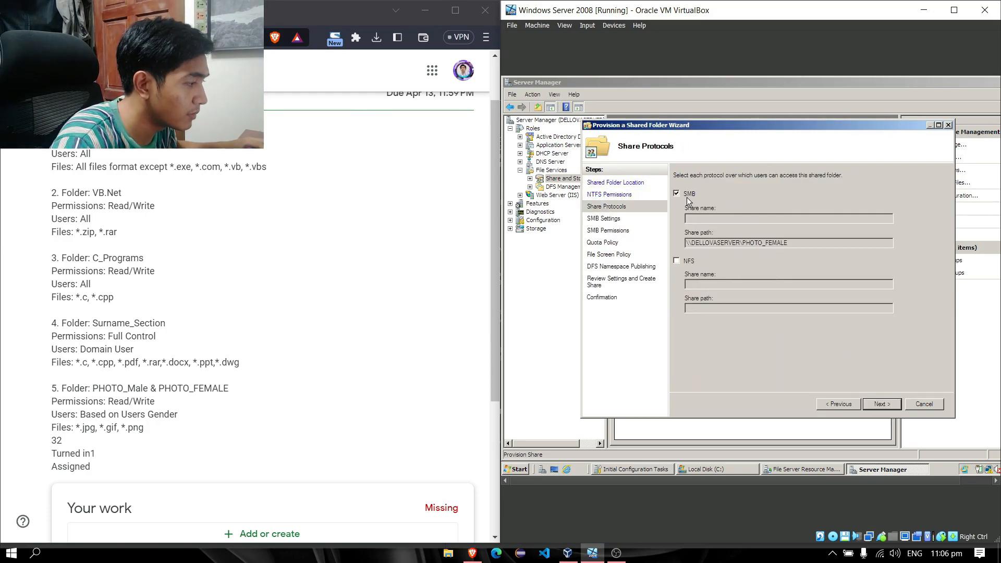
left_click(678, 261)
left_click(879, 403)
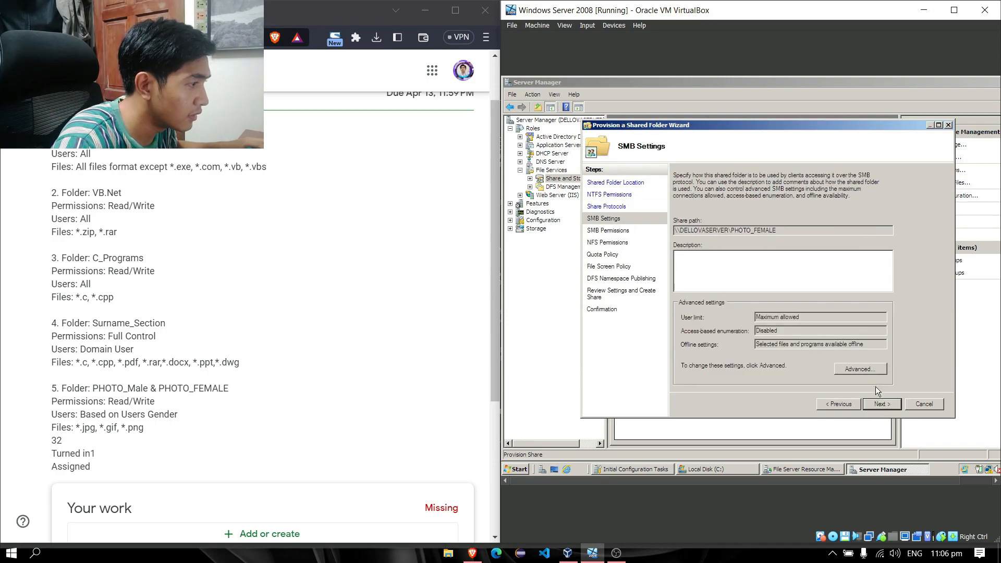
left_click(882, 403)
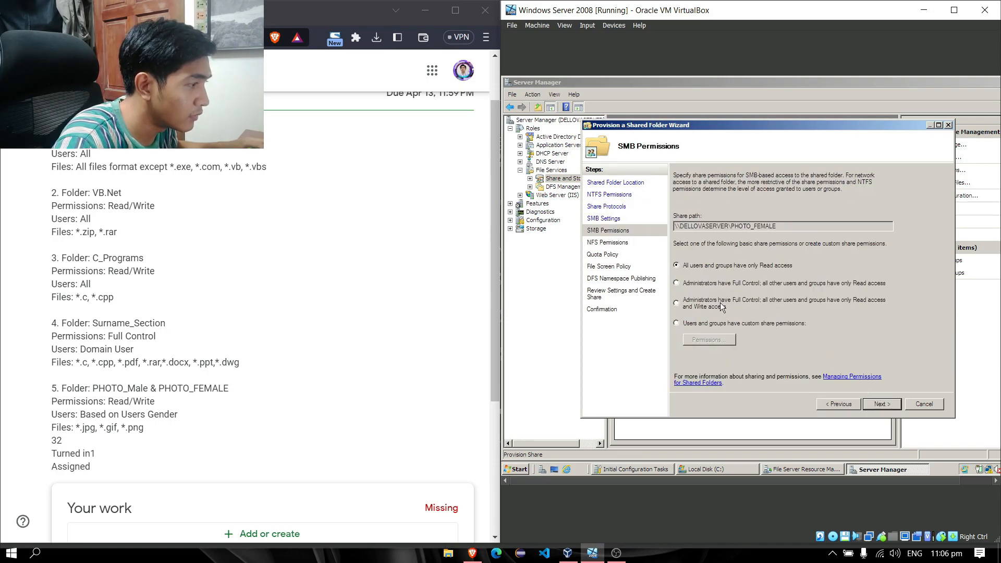
- Choose custom SMB share permissions for PHOTO_FEMALE and replace the Everyone entry with the Female group
left_click(697, 328)
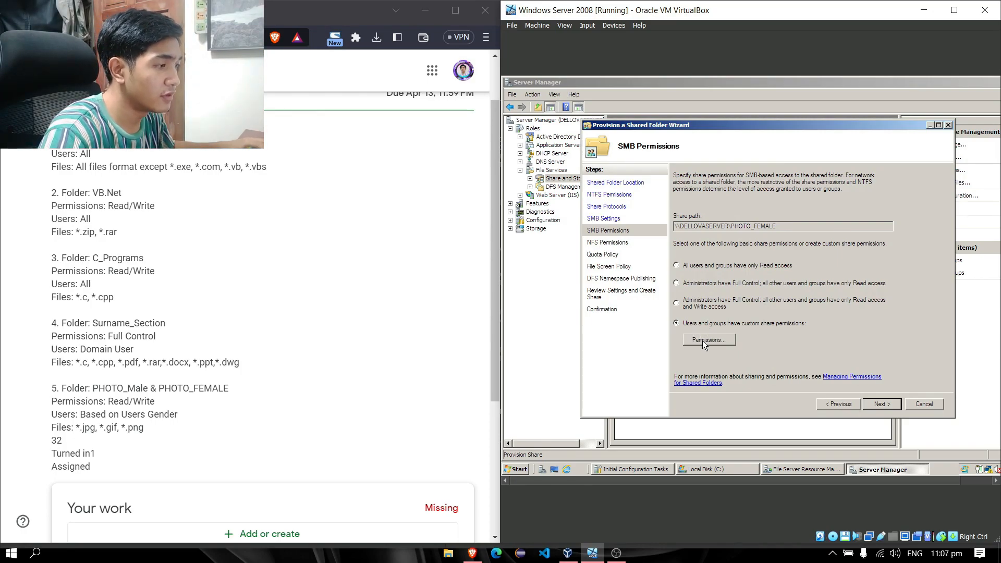
left_click(703, 340)
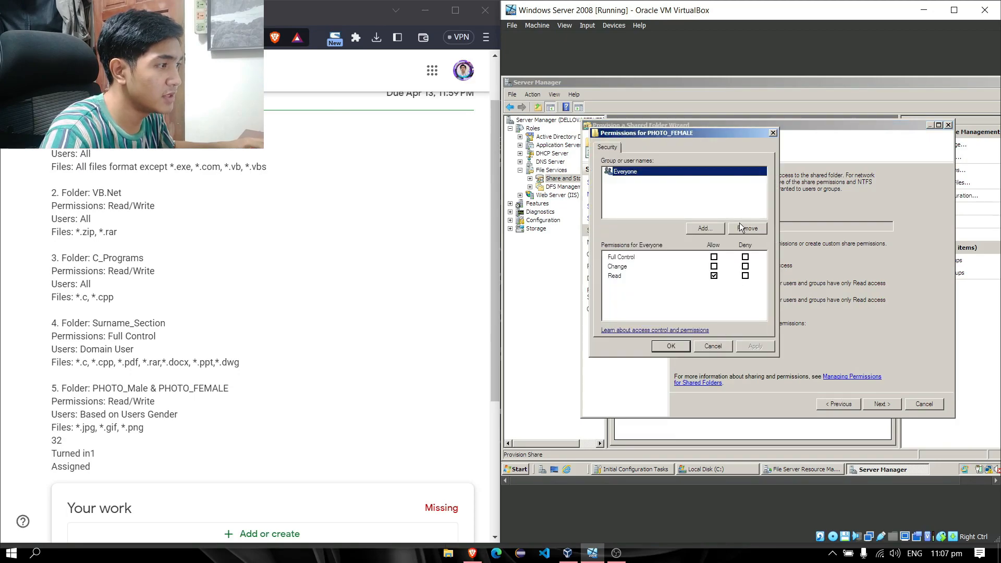
left_click_drag(709, 135, 709, 155)
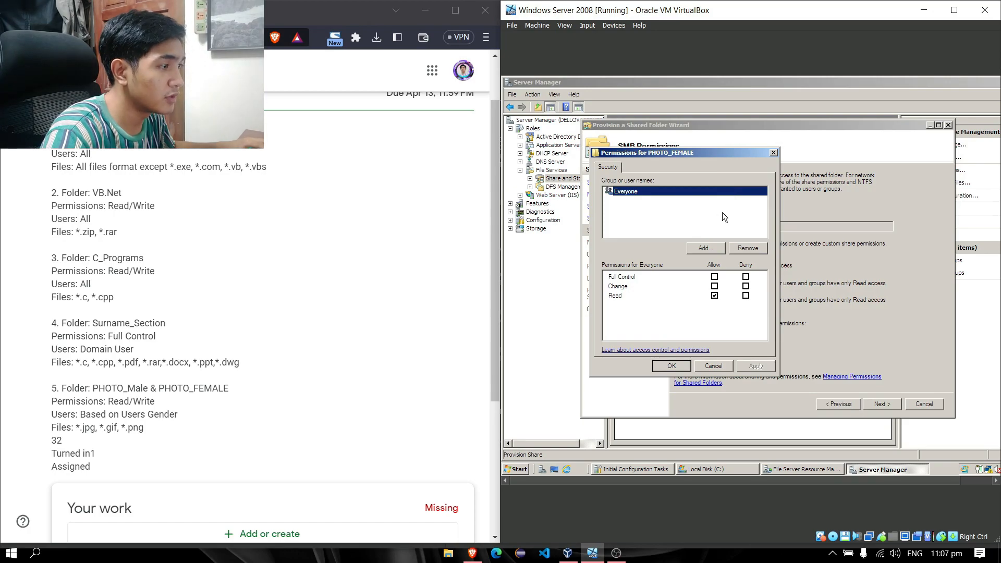
left_click(750, 249)
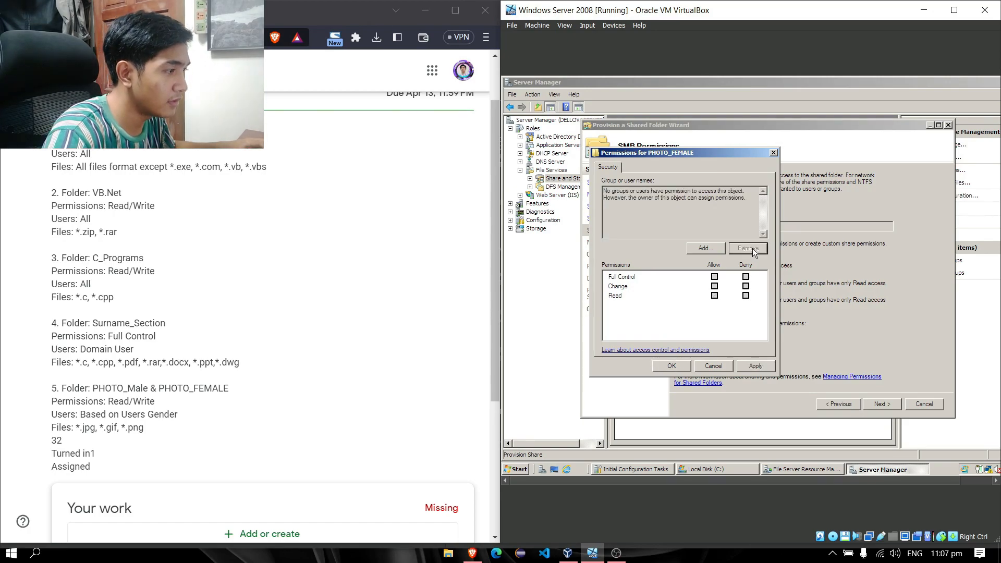
left_click(717, 249)
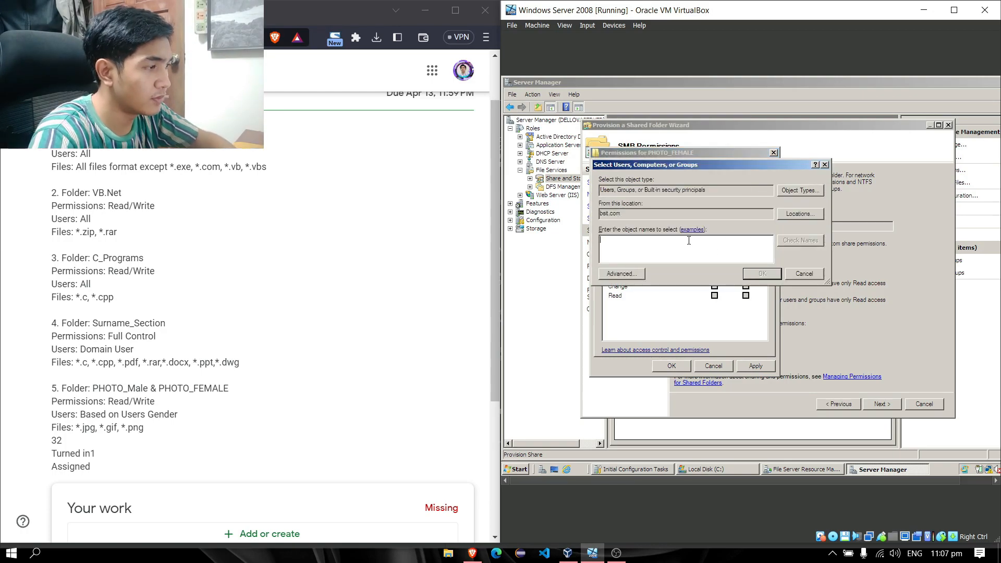
type("Female")
key("Return")
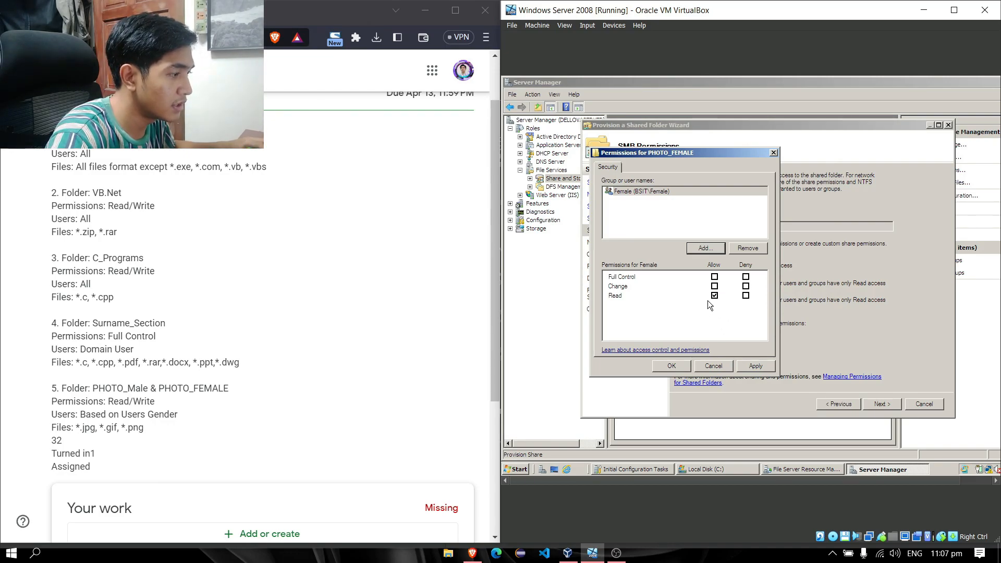
- Allow the Female group Change access in addition to Read and accept the default NFS permissions
left_click(714, 286)
left_click(750, 362)
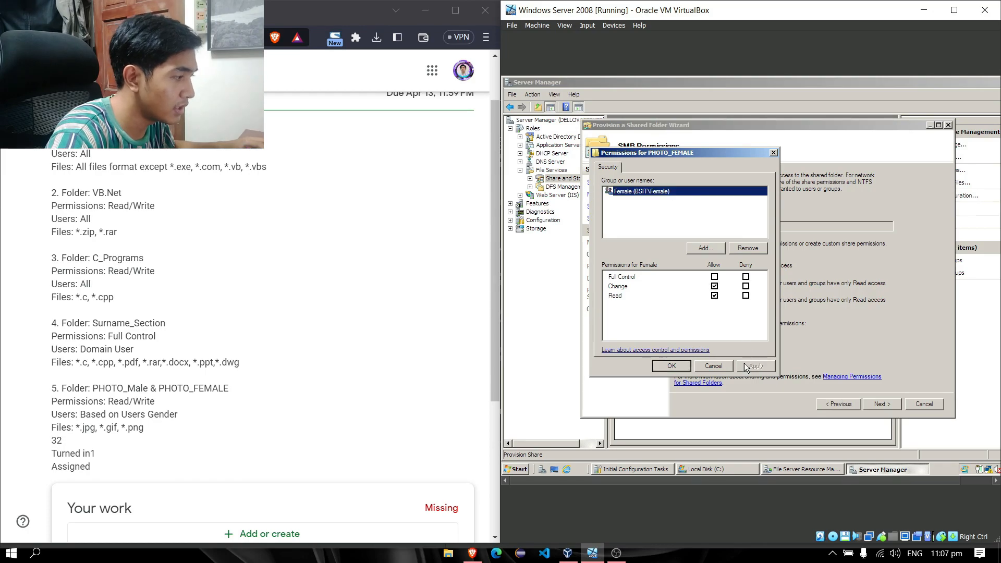
left_click(674, 367)
left_click(890, 409)
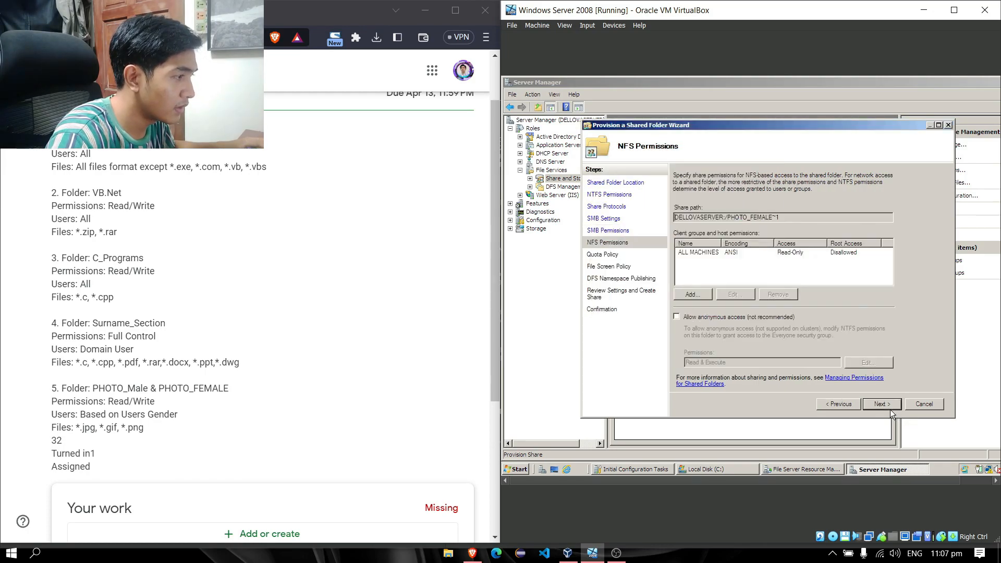
left_click(889, 404)
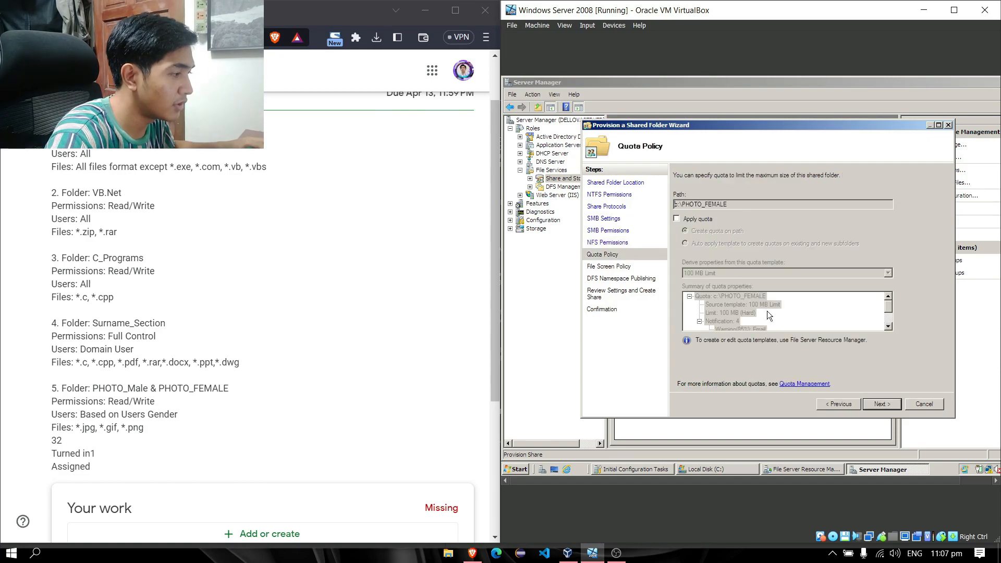
- Apply the 100 MB Limit quota to PHOTO_FEMALE and a file screen derived from the PHOTO_FEMALE template
left_click(890, 405)
left_click(709, 223)
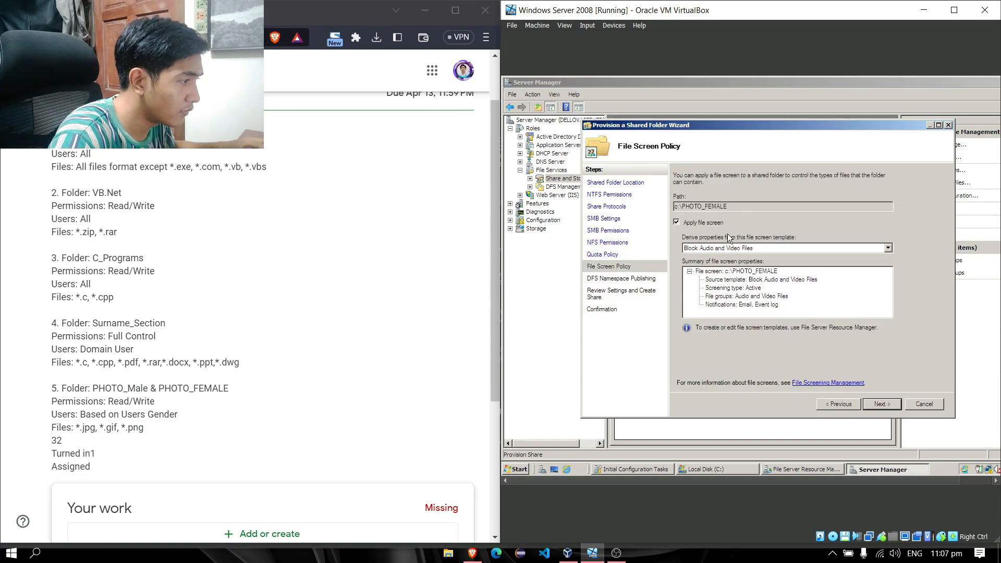
left_click(730, 248)
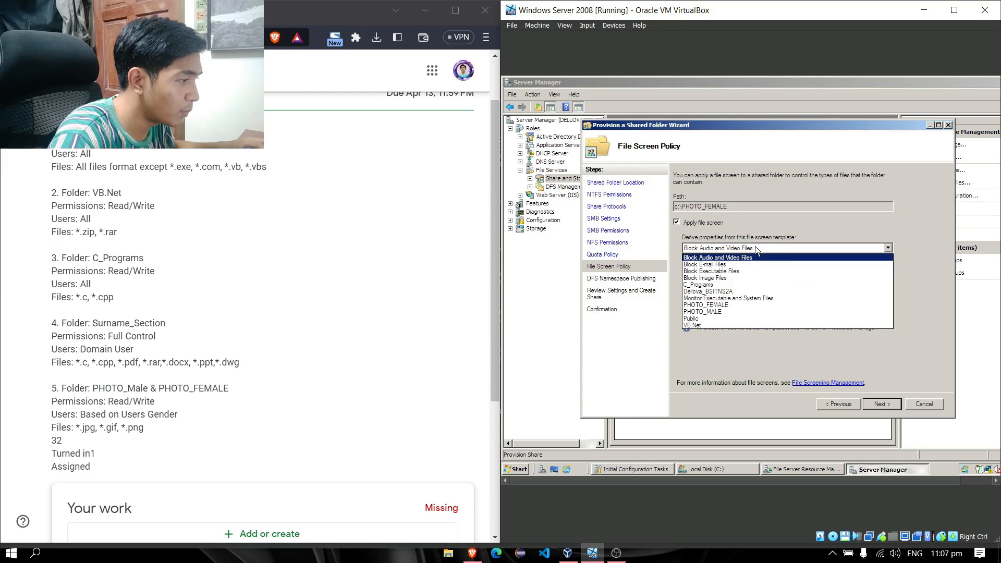
left_click(730, 305)
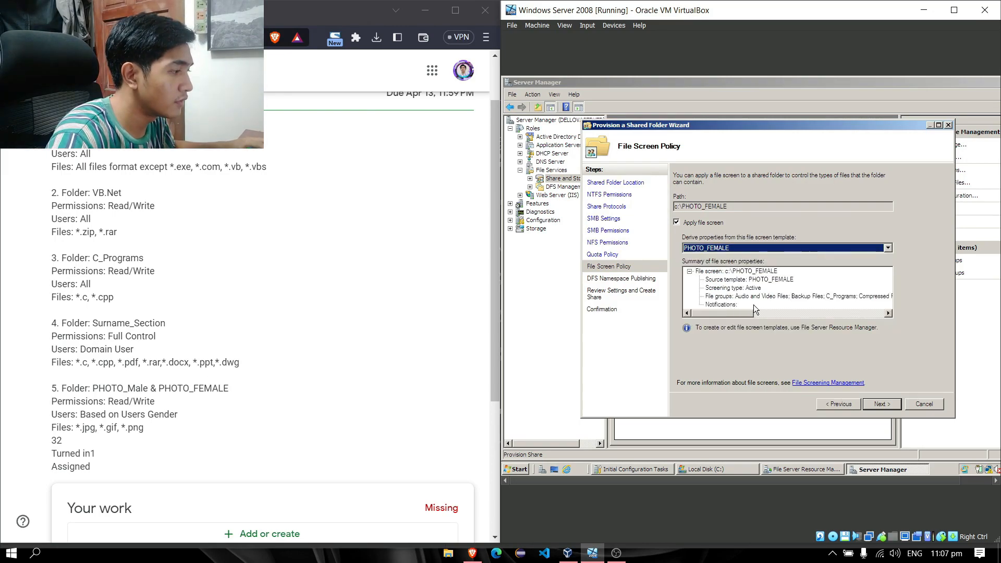
left_click(884, 405)
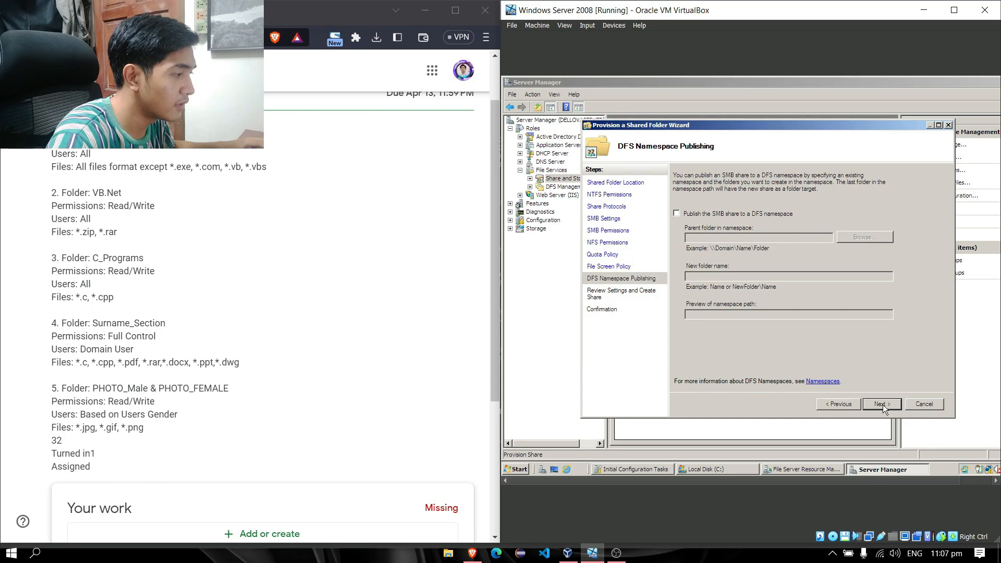
- Create the PHOTO_FEMALE share without publishing it to a DFS namespace and close the wizard
left_click(884, 405)
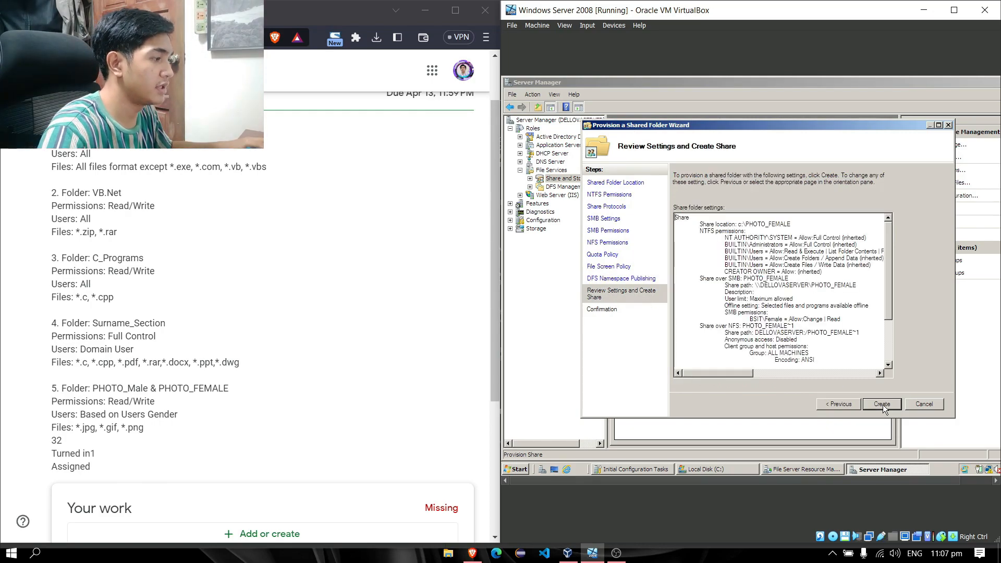
left_click(884, 404)
left_click(923, 404)
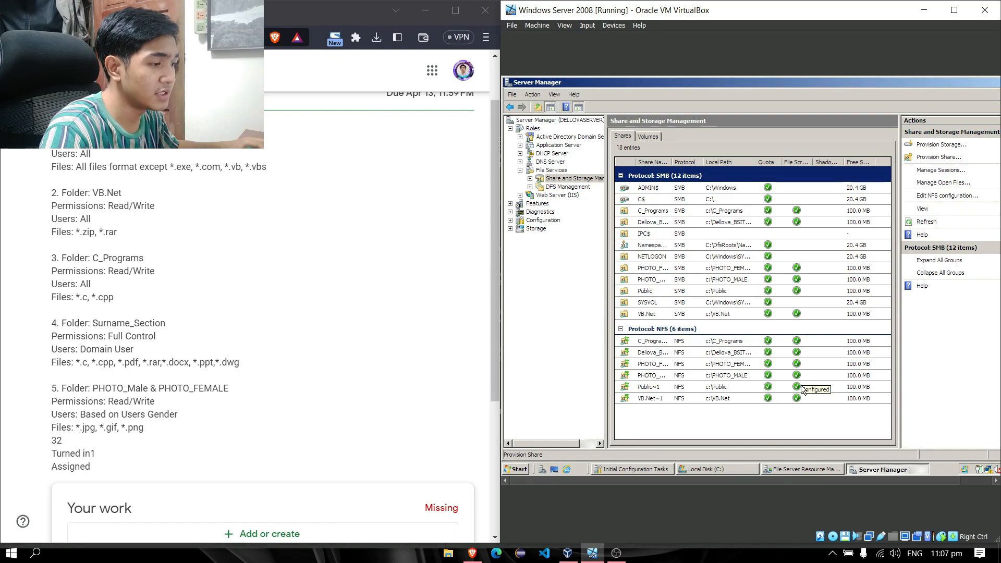
- Open the C drive in Explorer and check the sharing markers on C_Programs, the surname-section folder, PHOTO_FEMALE, PHOTO_MALE, Public and VB.Net
left_click(519, 470)
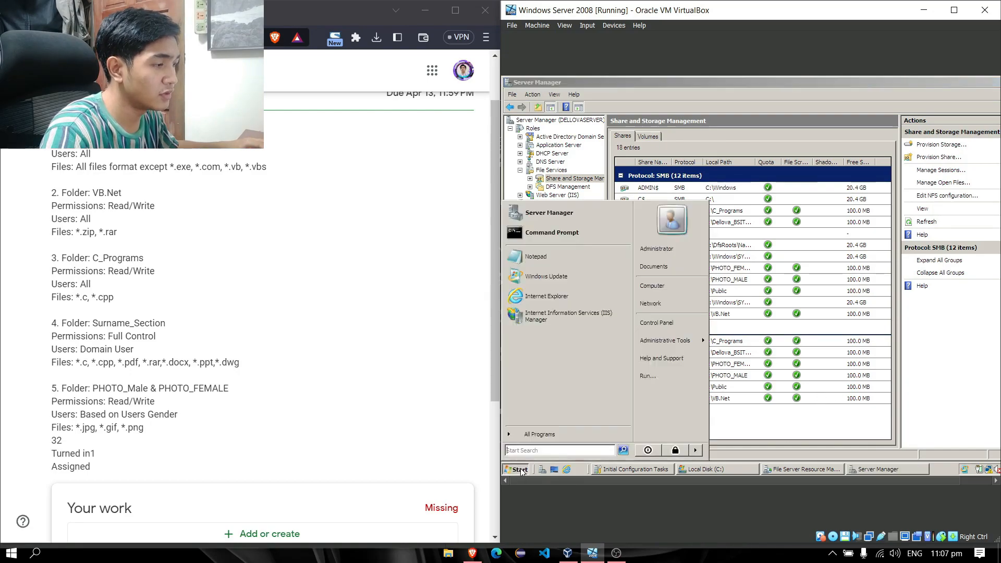
left_click(694, 291)
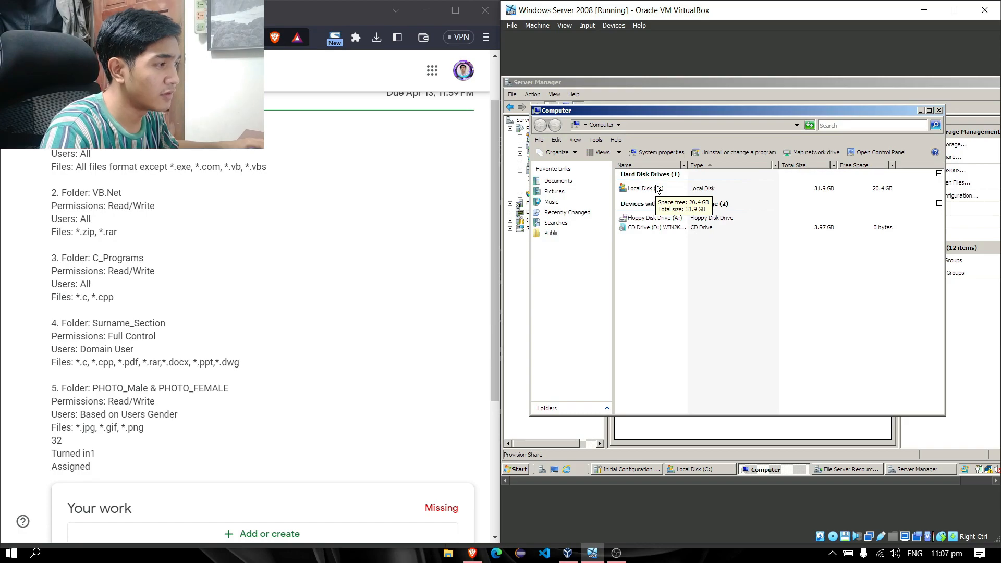
double_click(658, 189)
left_click(868, 201)
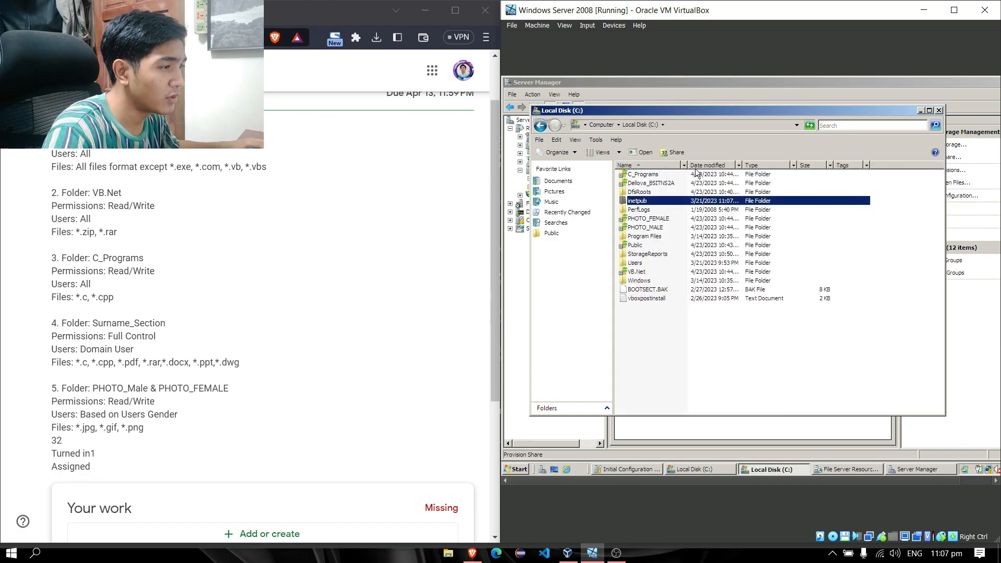
left_click(662, 174)
left_click(669, 184)
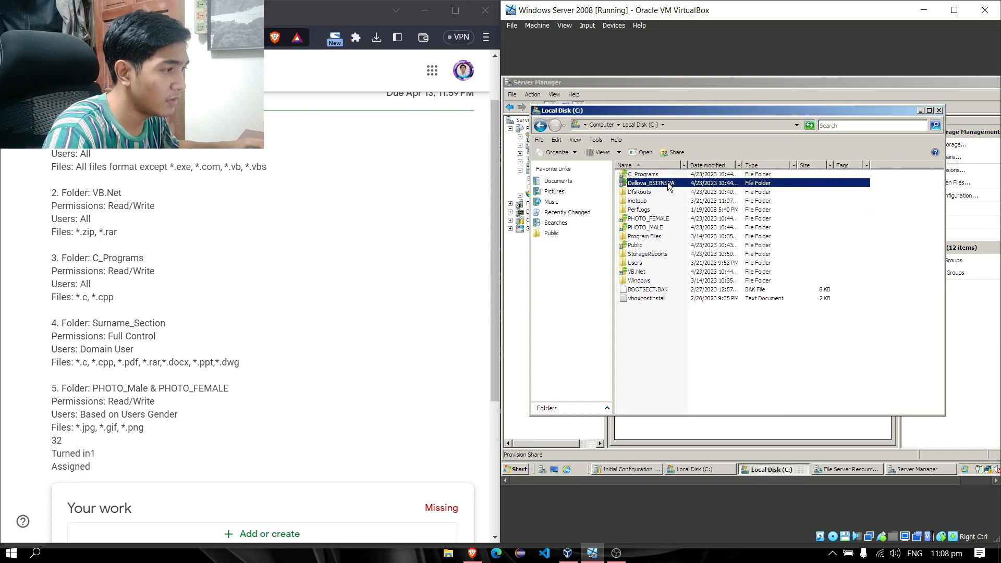
left_click(671, 219)
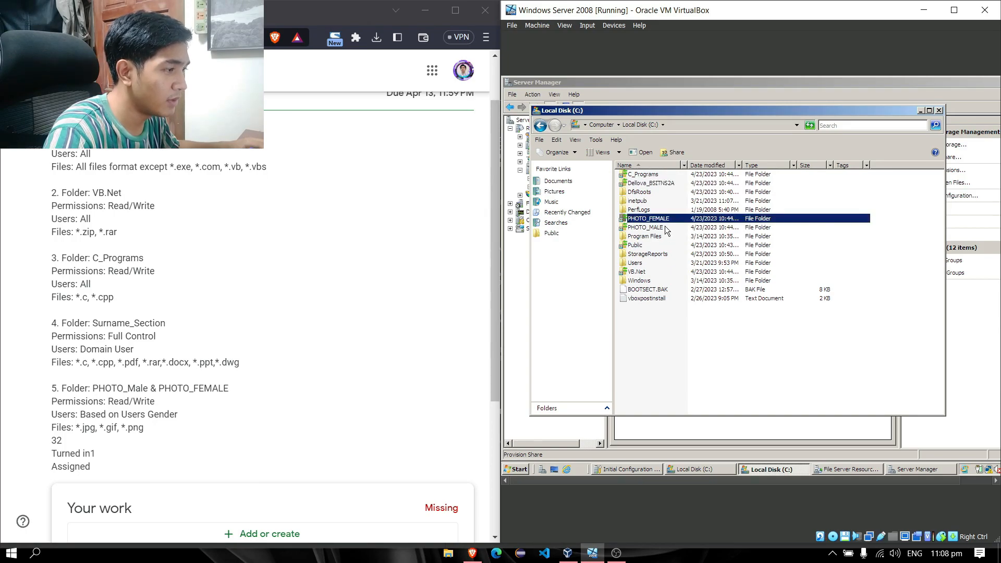
left_click(666, 228)
left_click(662, 248)
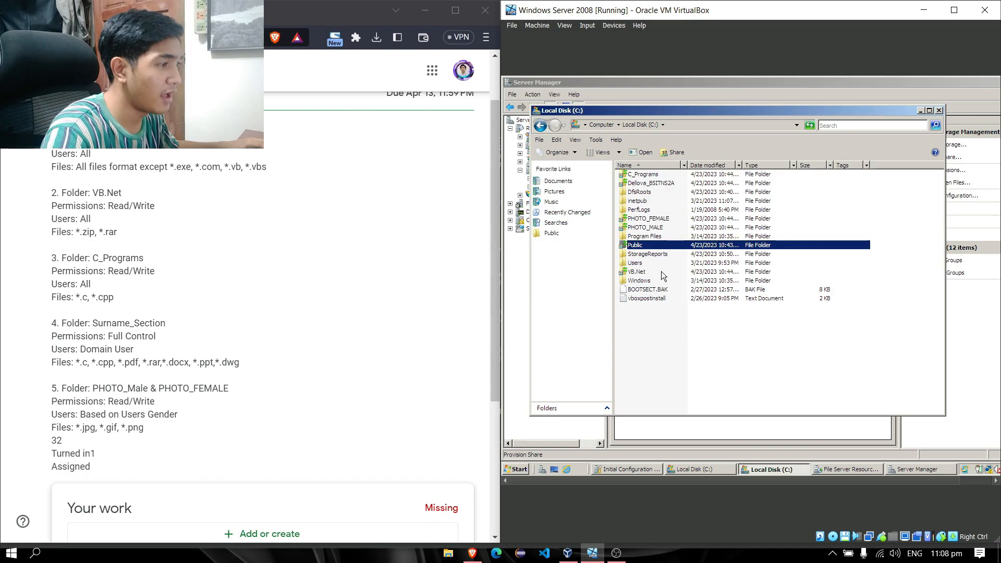
left_click(661, 271)
left_click(913, 243)
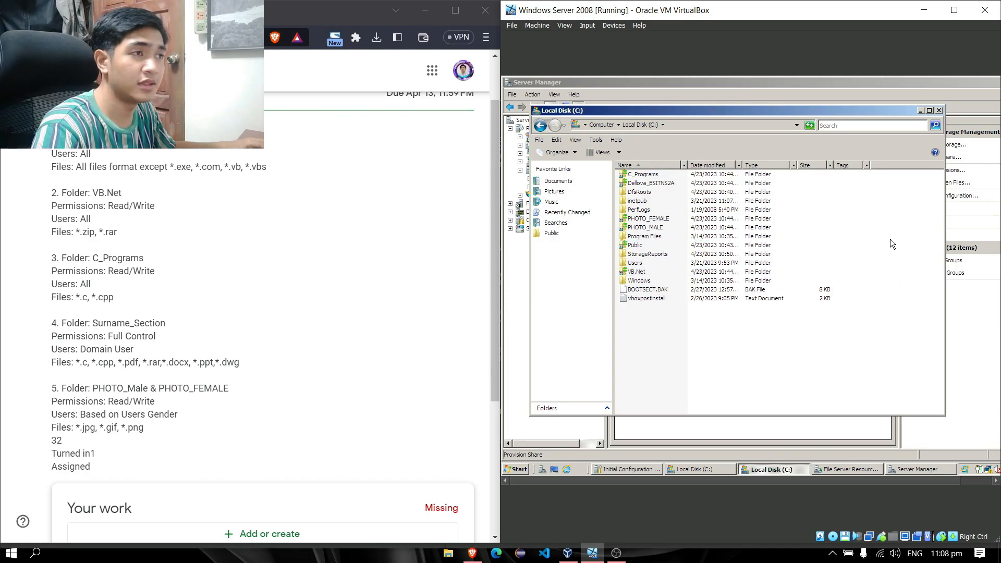